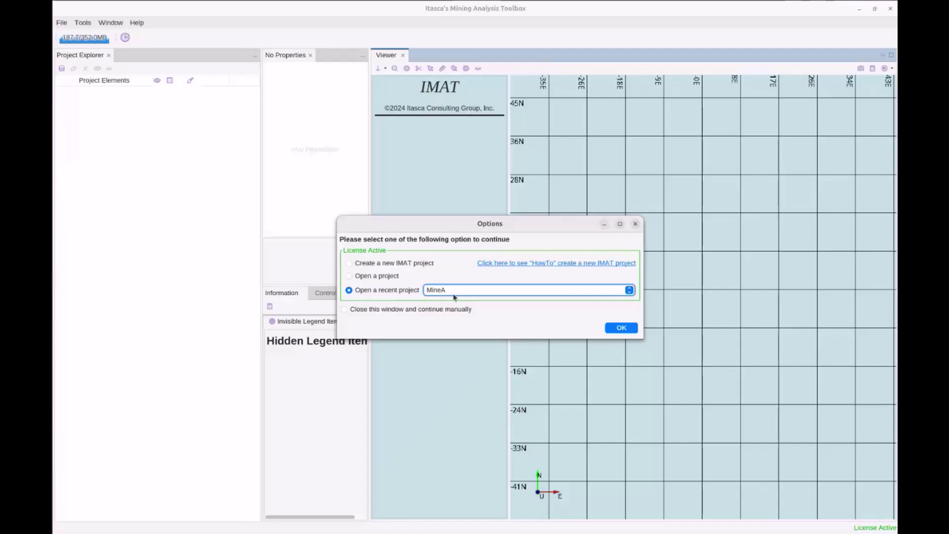
Step: Open the recent project MineA, and narrow the project tree to widen the properties area
left_click(621, 328)
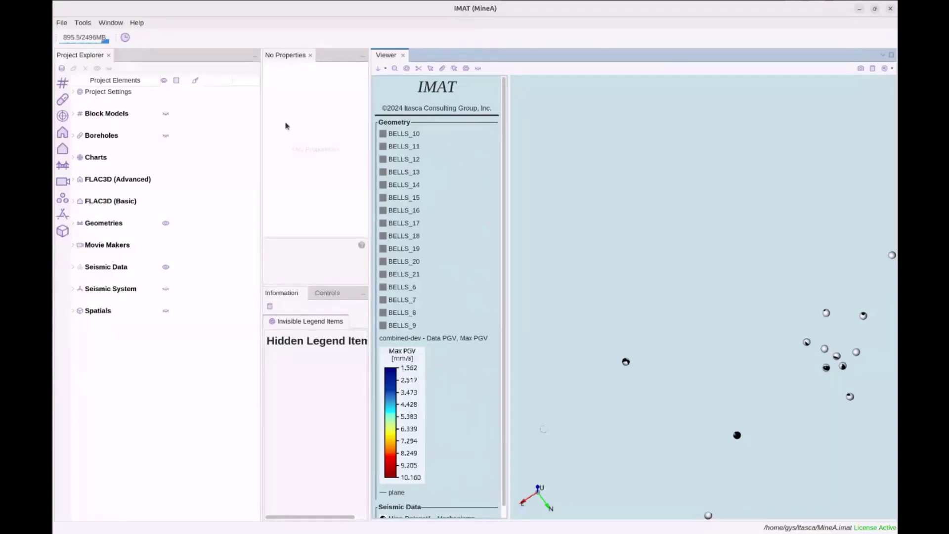
left_click(107, 114)
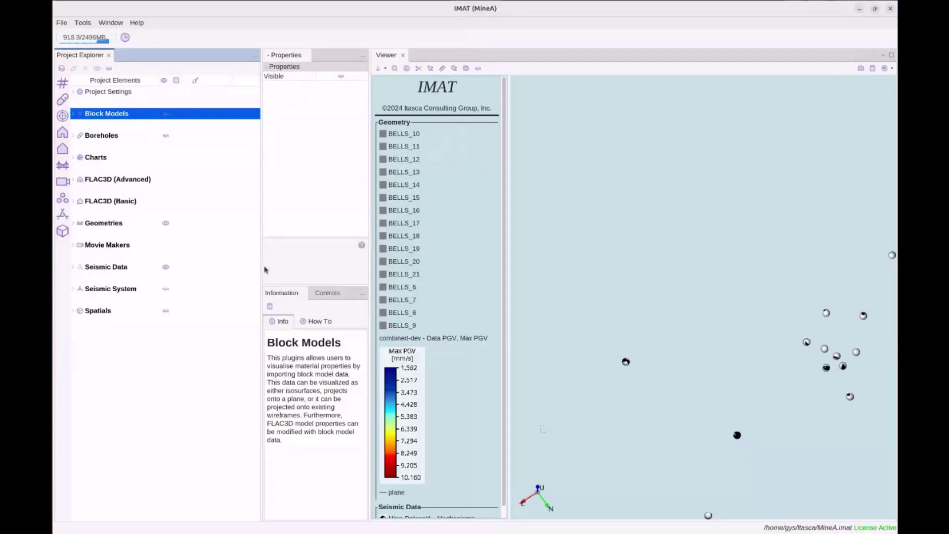
left_click_drag(260, 266, 236, 267)
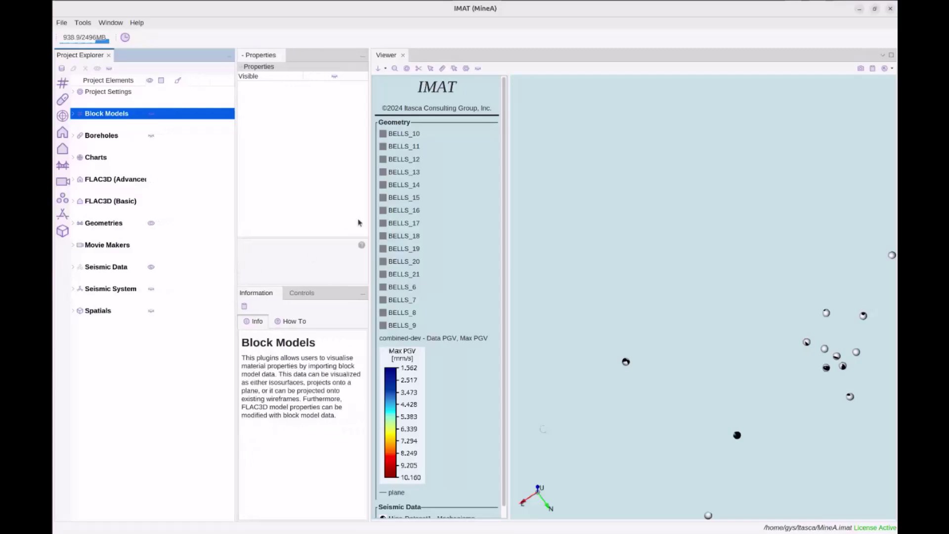
left_click_drag(368, 209, 379, 208)
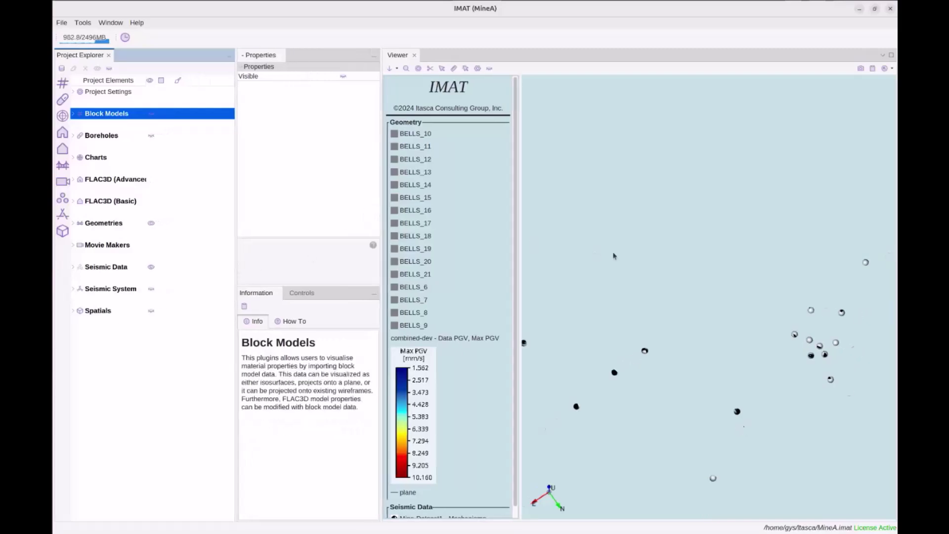
Step: Hide all Seismic Data in the 3D view, leaving the geometries displayed
left_click_drag(613, 255, 621, 328)
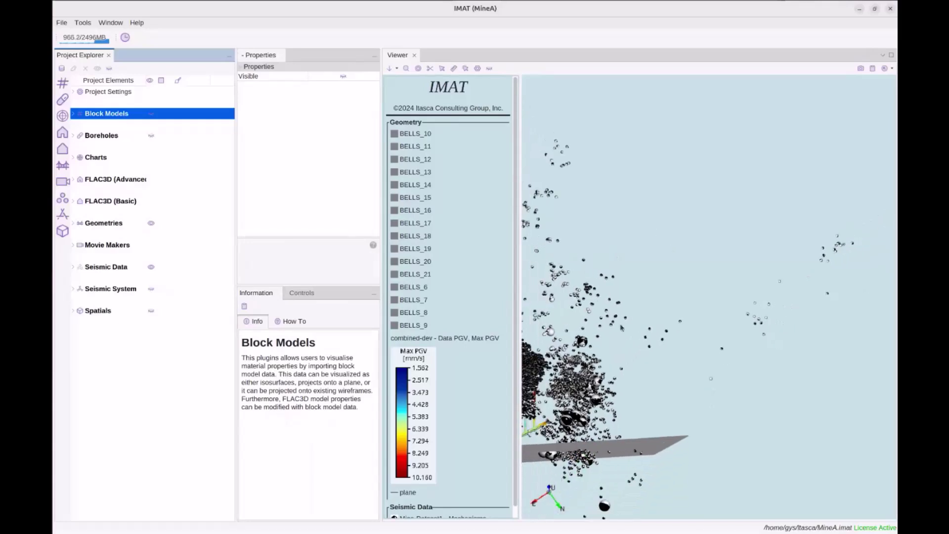
scroll(599, 366, "down", 3)
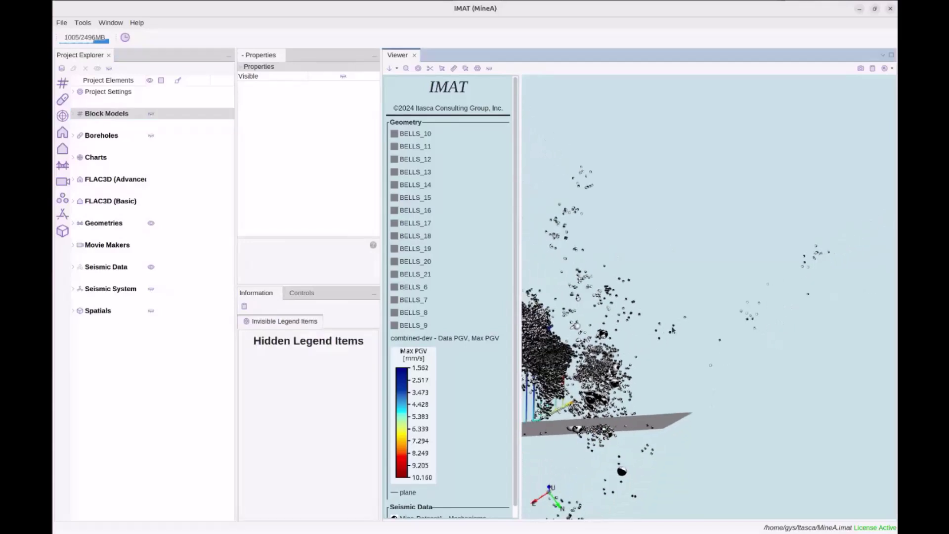
middle_click_drag(667, 332, 694, 330)
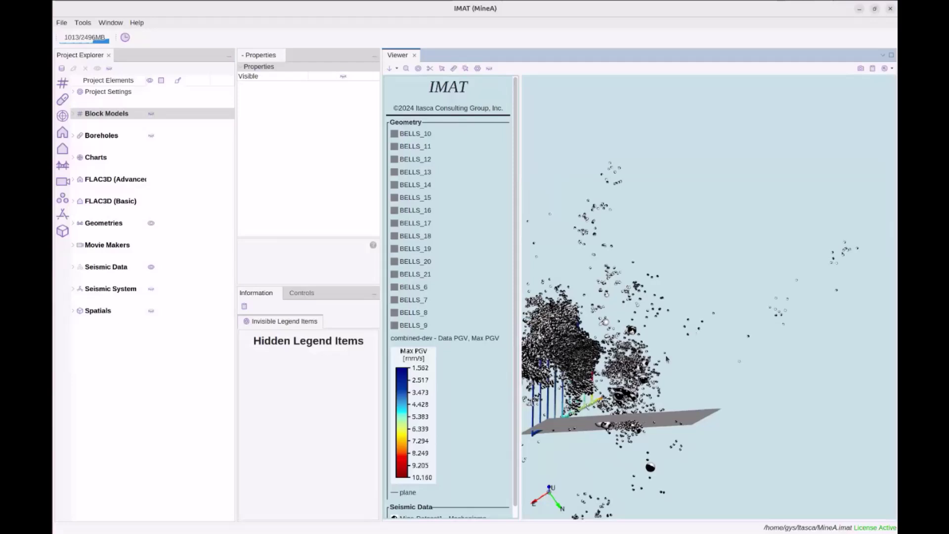
left_click(152, 267)
left_click_drag(523, 338, 534, 326)
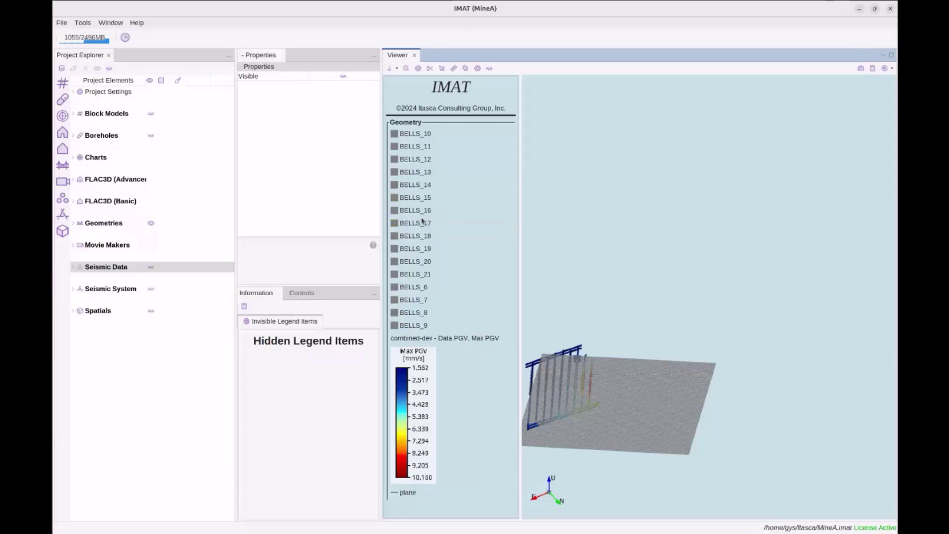
Step: Hide the BELLS_13 geometry and move the combined-dev Max PGV colour scale to the hidden legend items
left_click(420, 172)
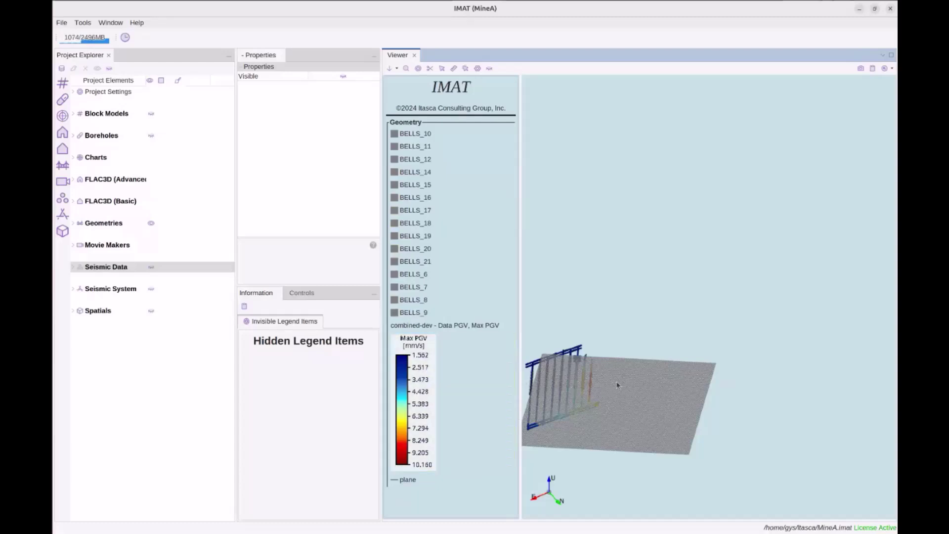
scroll(622, 396, "down", 1)
left_click_drag(621, 409, 708, 387)
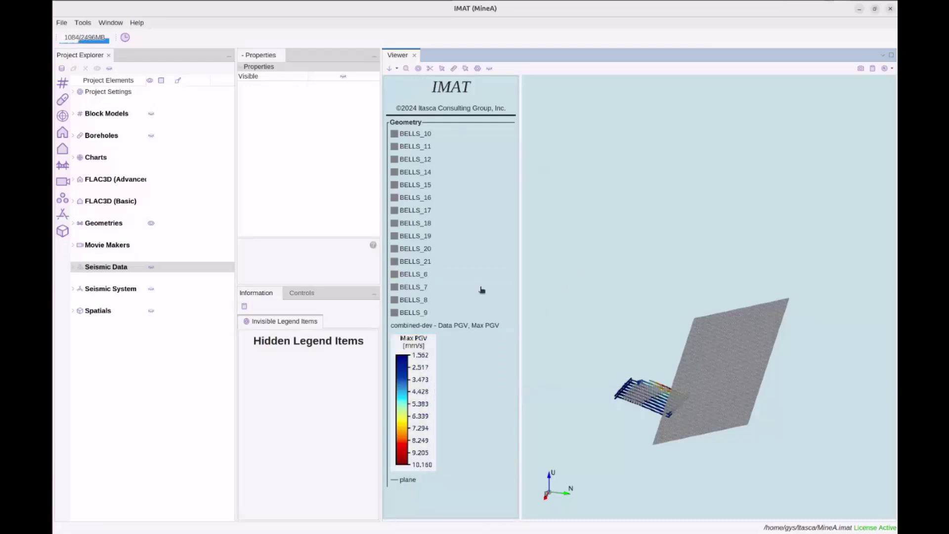
right_click(427, 378)
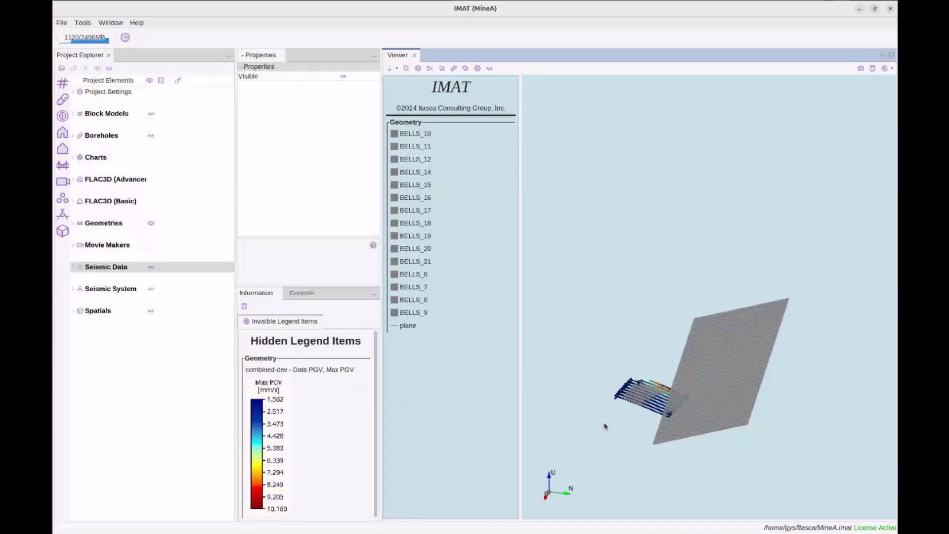
mouse_move(605, 434)
left_mouse_down()
mouse_move(618, 432)
mouse_move(608, 431)
left_mouse_up()
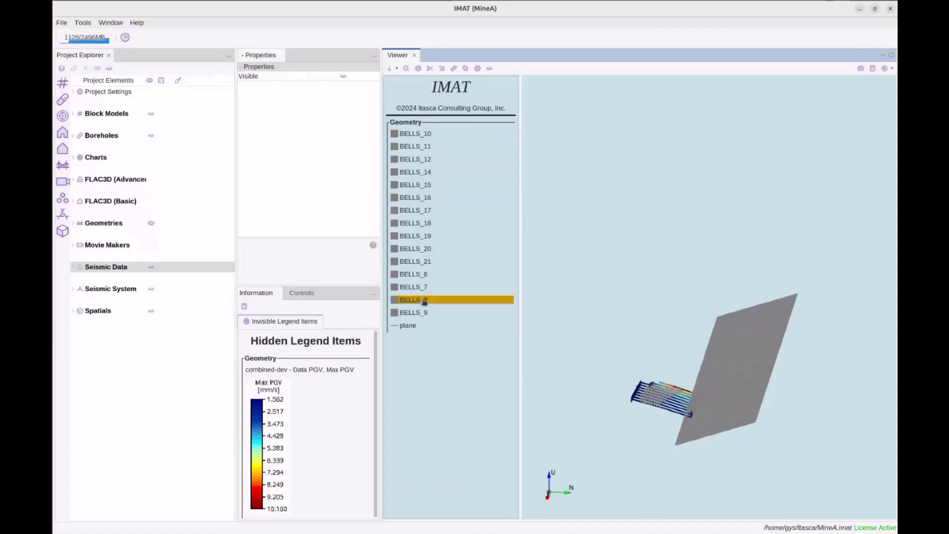
Step: Move the plane entry to the hidden legend items and restore it to the viewer legend
left_click(415, 326)
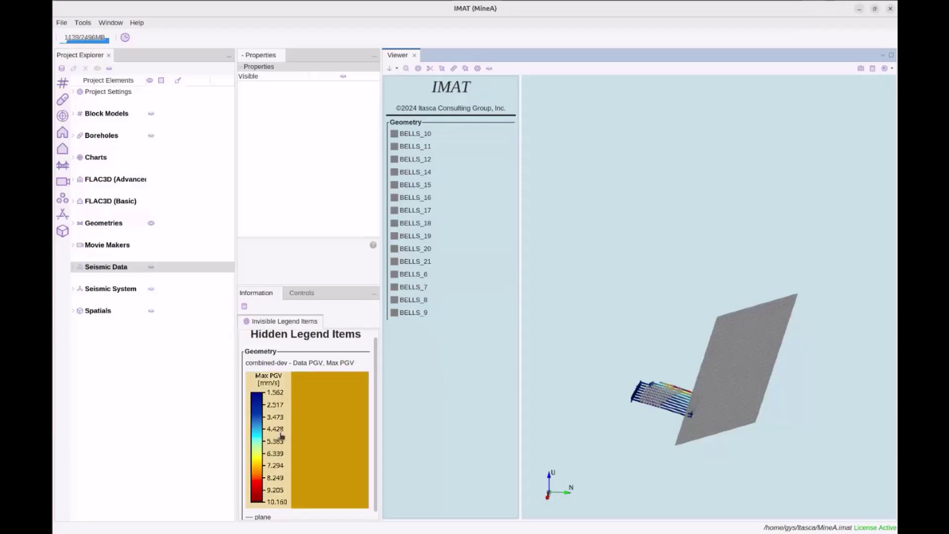
scroll(316, 435, "down", 1)
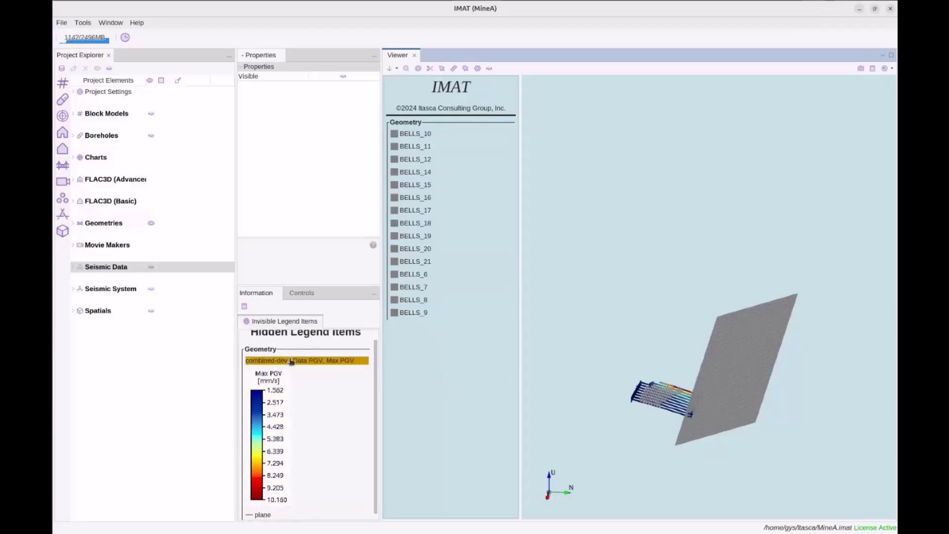
scroll(319, 408, "up", 1)
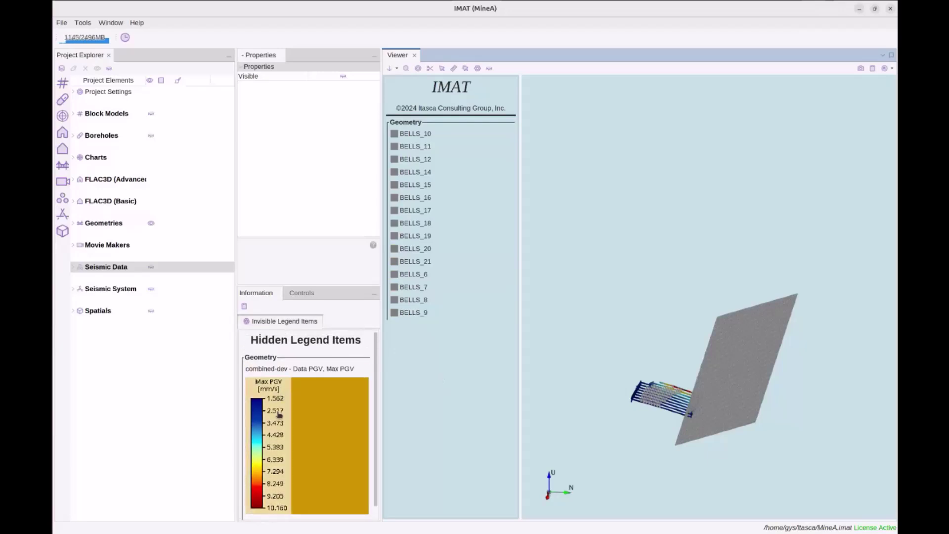
scroll(285, 403, "down", 2)
left_click(268, 509)
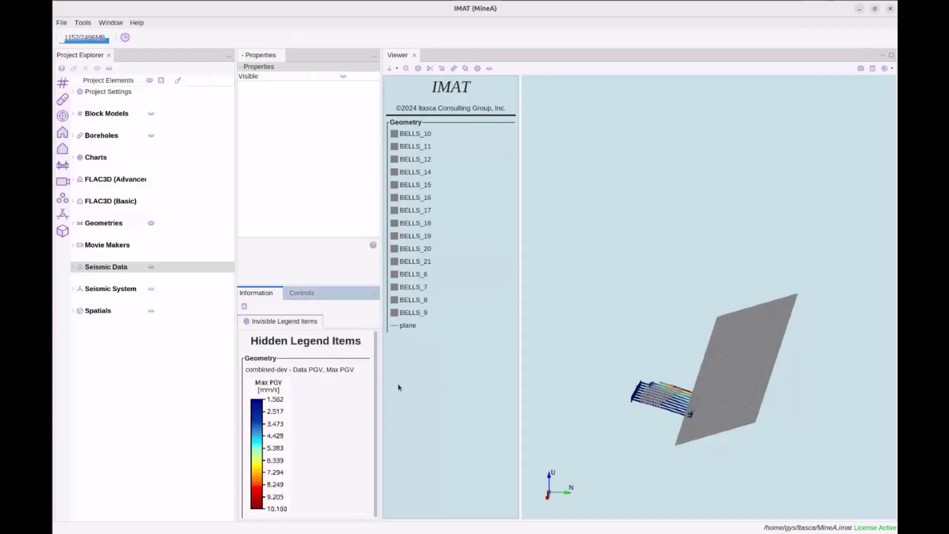
Step: Hide the plane and the combined-dev tunnel wireframe from the 3D view
left_click(408, 326)
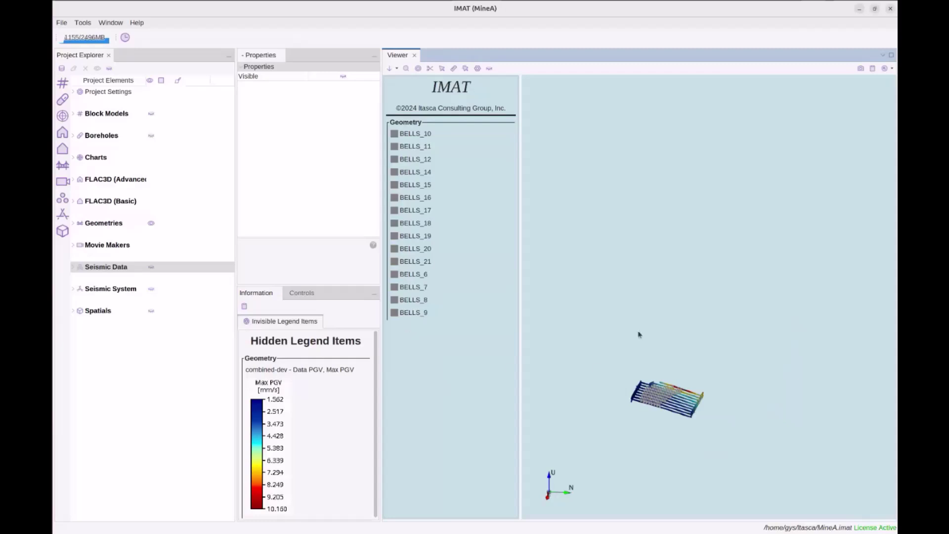
left_click_drag(697, 428, 743, 296)
middle_click_drag(742, 293, 743, 277)
scroll(705, 340, "up", 5)
middle_click_drag(661, 380, 714, 384)
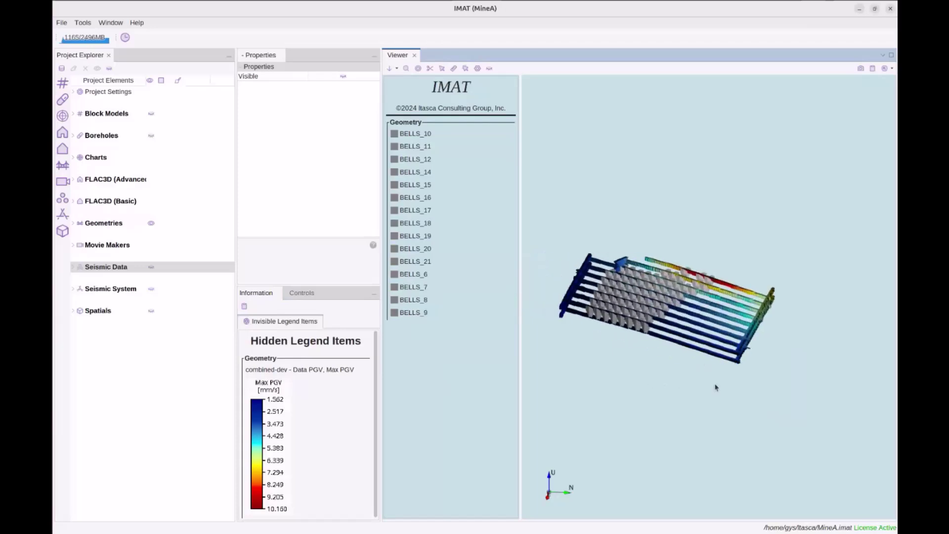
right_click(725, 329)
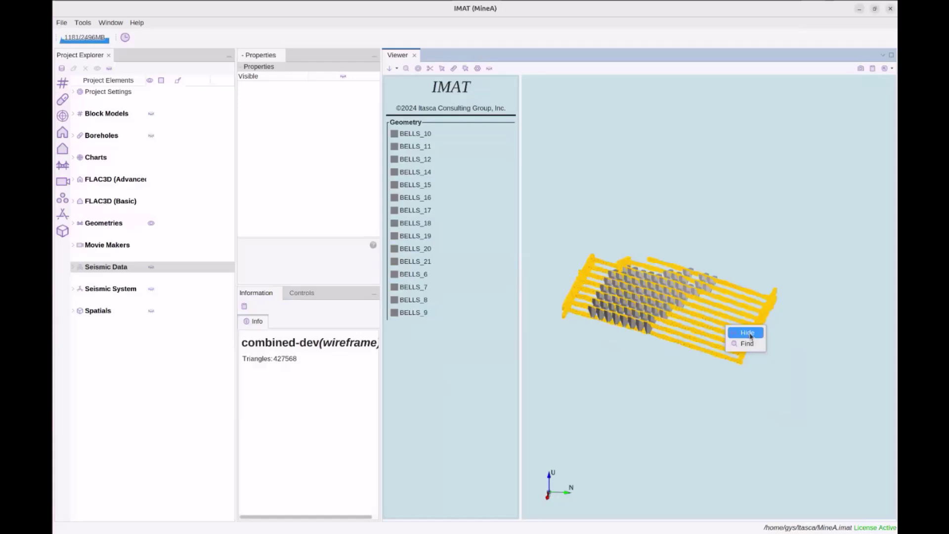
left_click(747, 333)
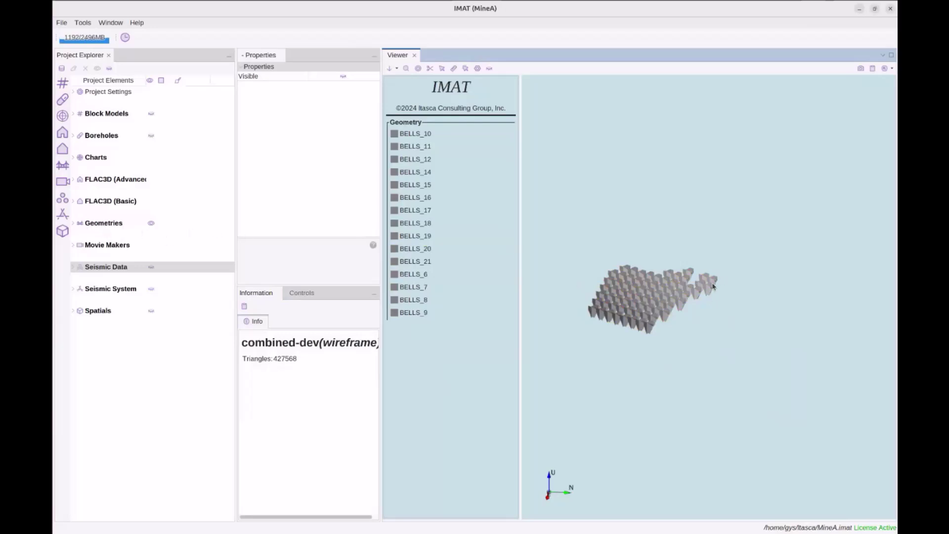
Step: Expand the Drawbells folder under Geometries and find the BELLS_21 wireframe in the project tree from the 3D view
double_click(111, 223)
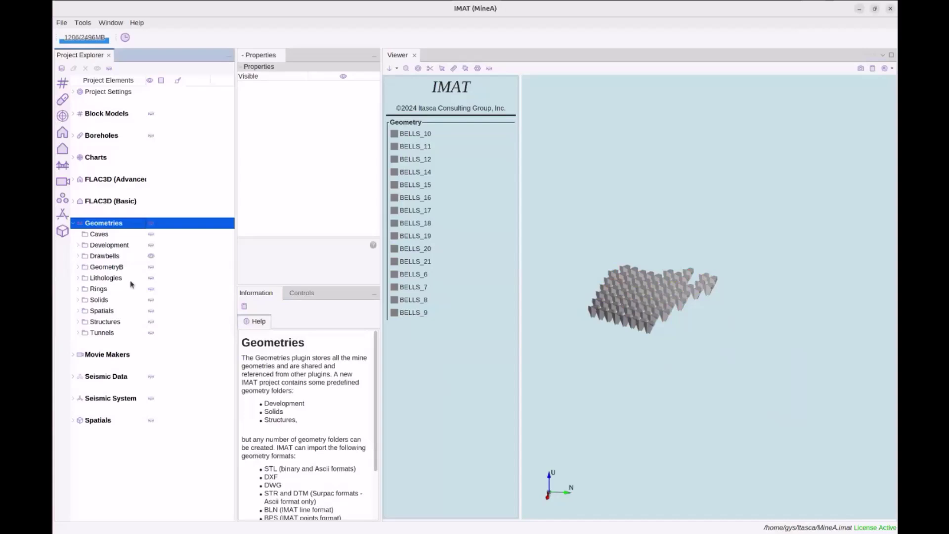
double_click(105, 256)
double_click(106, 255)
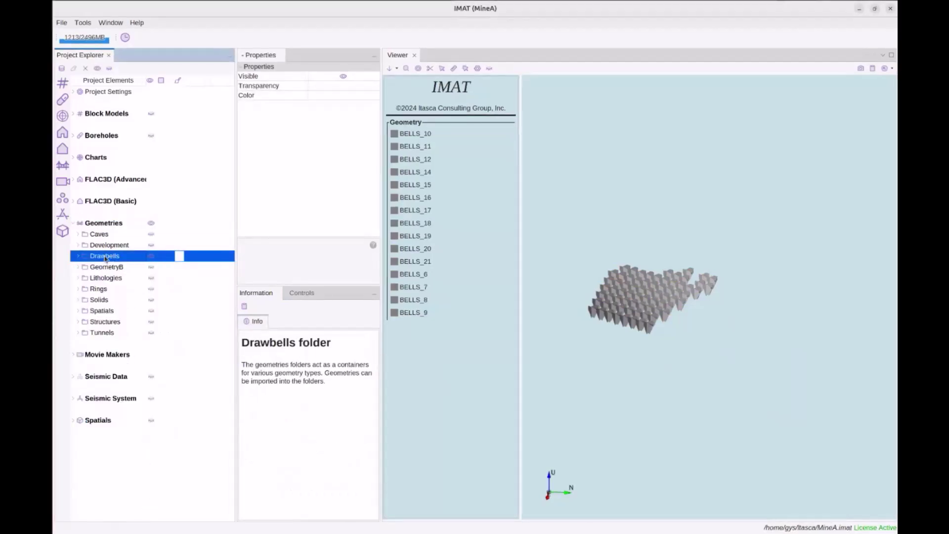
double_click(105, 257)
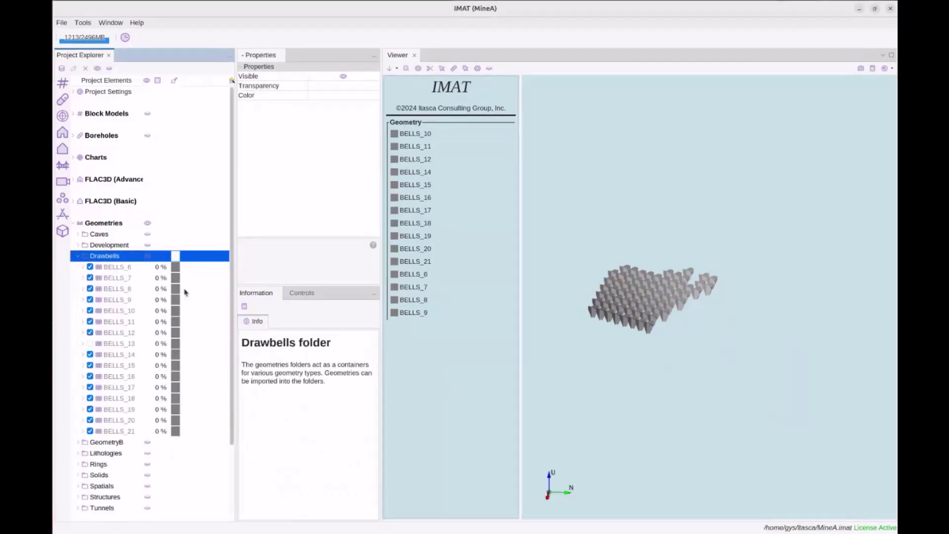
right_click(709, 296)
left_click(729, 310)
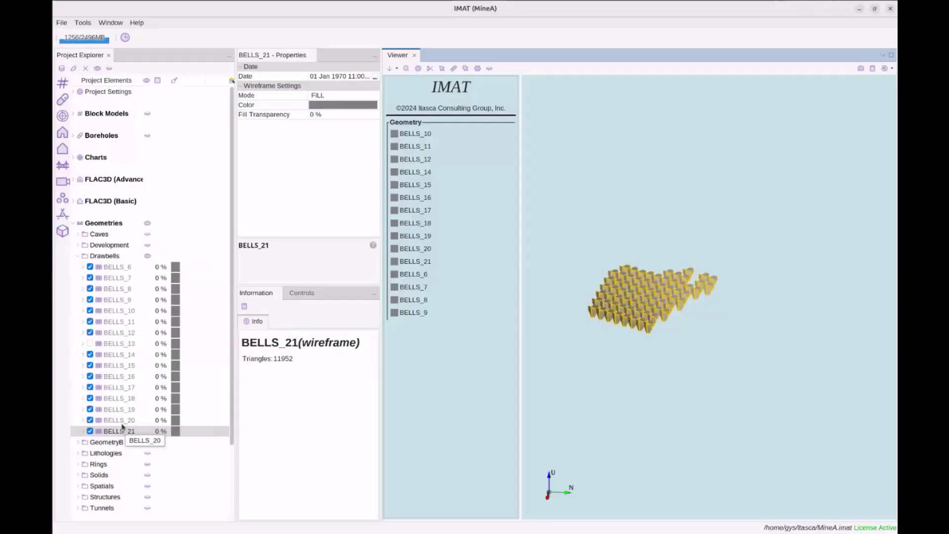
Step: Show BELLS_13 from the Drawbells folder and the EX-level_1 and UC-level_1 wireframes from the Tunnels folder
left_click(113, 343)
scroll(106, 434, "down", 3)
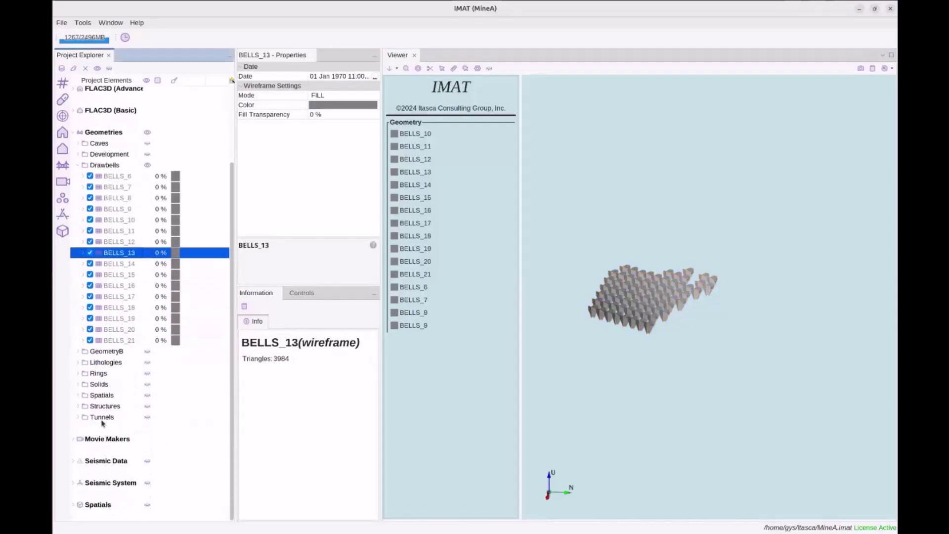
double_click(102, 417)
left_click(114, 428)
left_click(118, 438)
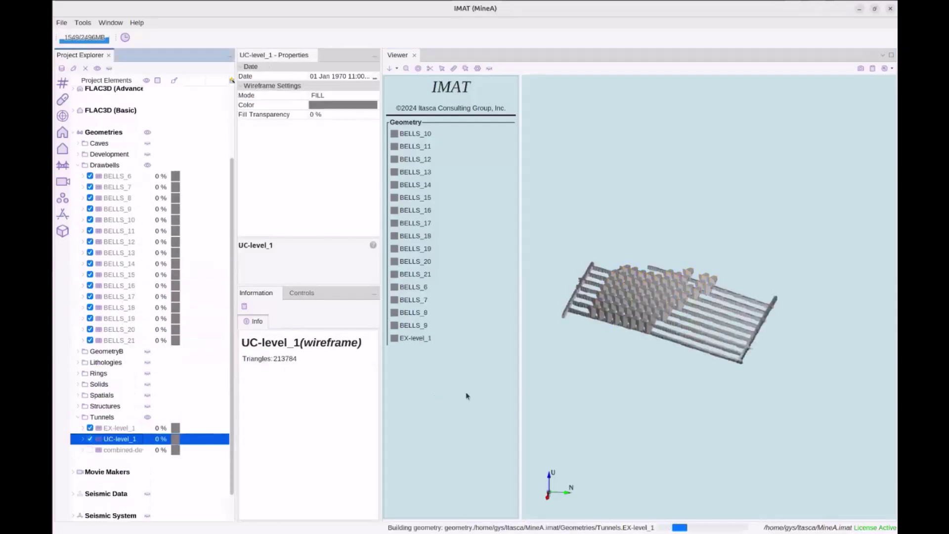
left_click_drag(617, 377, 643, 377)
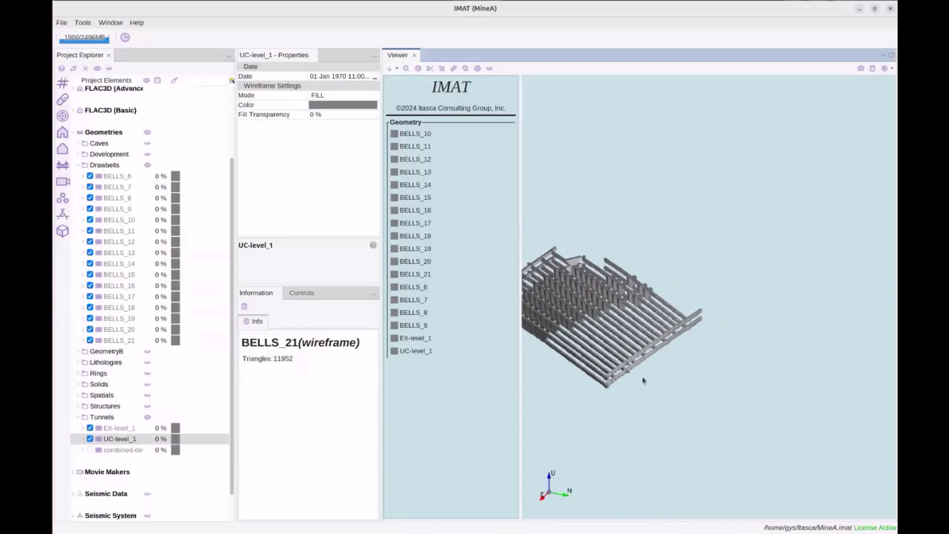
middle_click_drag(632, 383, 723, 376)
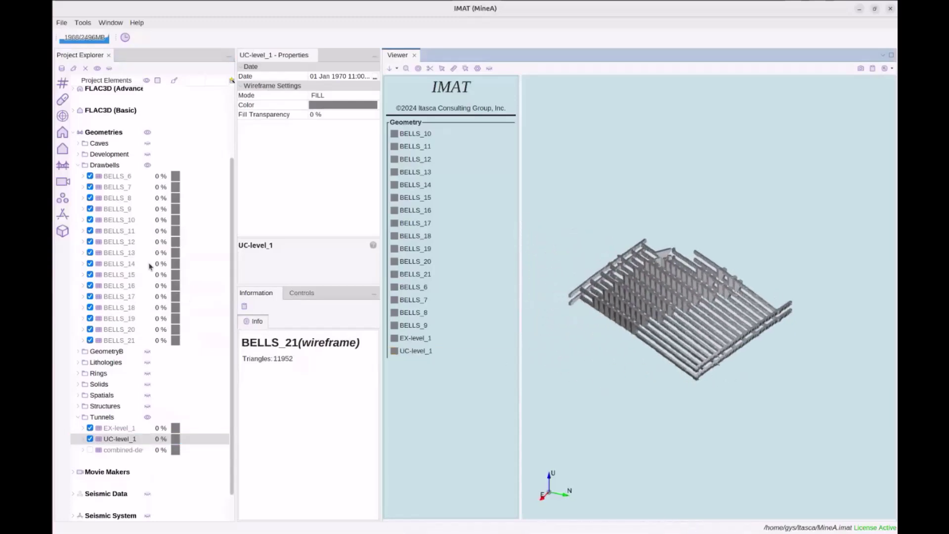
Step: Collapse Geometries, and open stress-state.png from the Itasca-Workshop-Data folder in the file manager to view the stress parameters
scroll(151, 268, "up", 3)
double_click(111, 186)
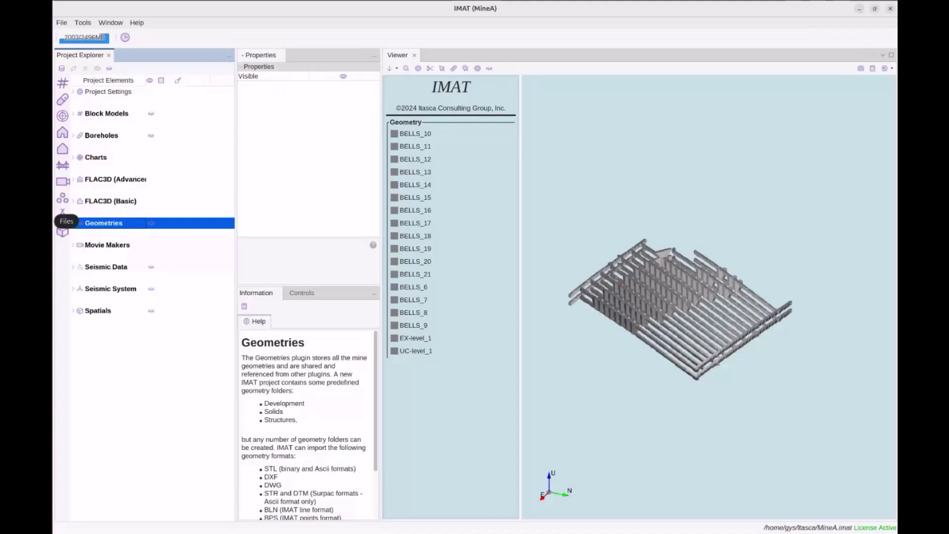
left_click(62, 217)
left_click(291, 38)
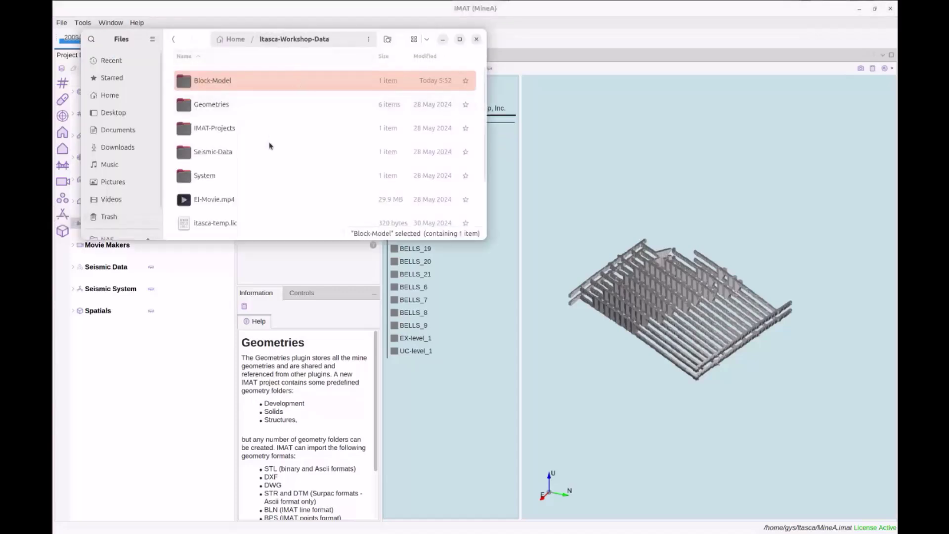
scroll(269, 145, "down", 3)
left_click(257, 196)
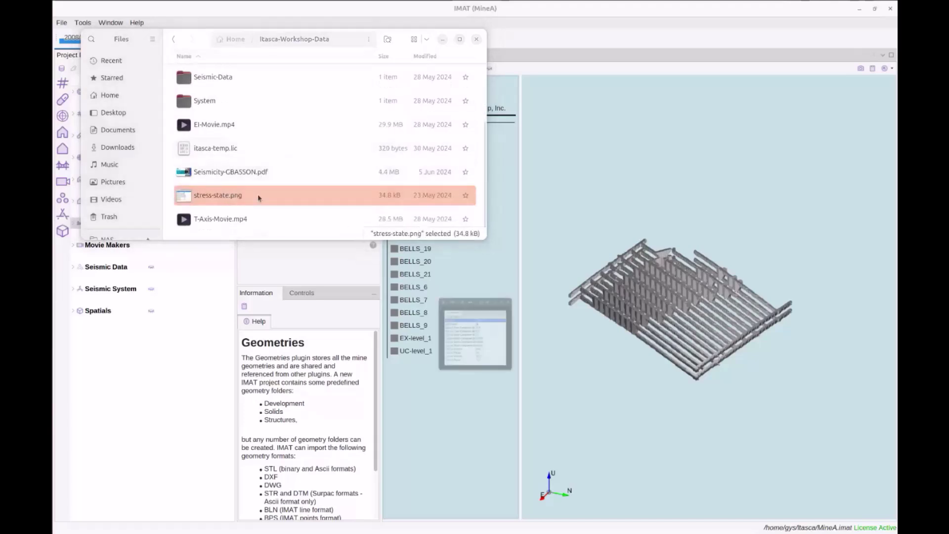
double_click(257, 194)
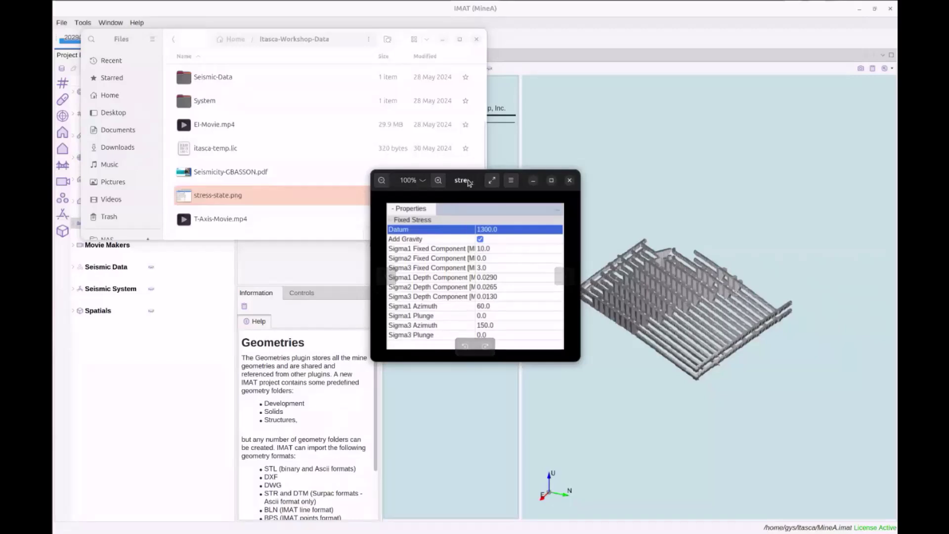
left_click(443, 39)
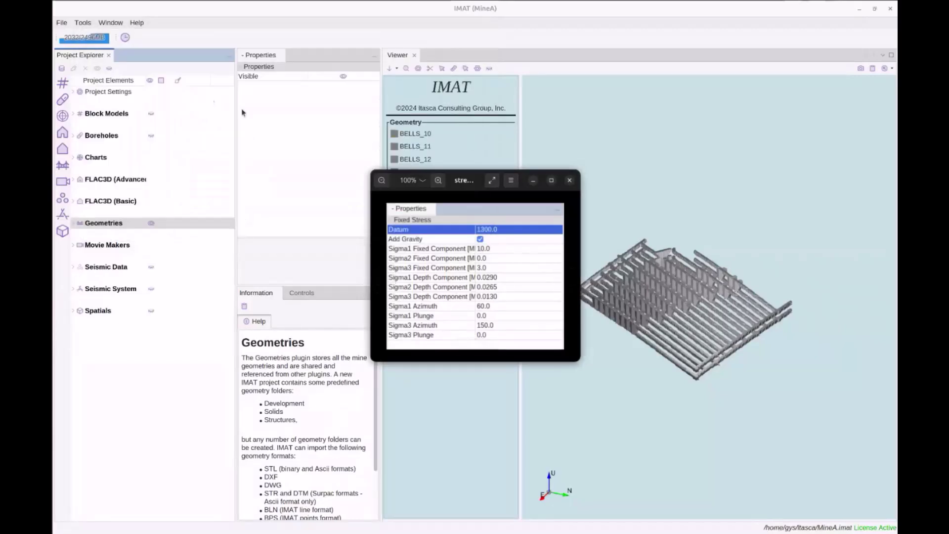
Step: Display the Insitu Stress properties under Project Settings
left_click(74, 92)
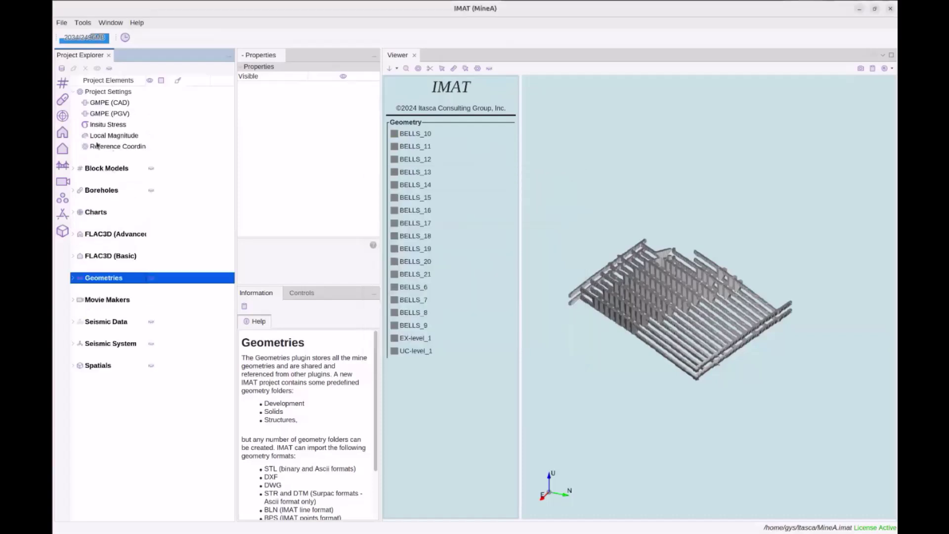
left_click(106, 127)
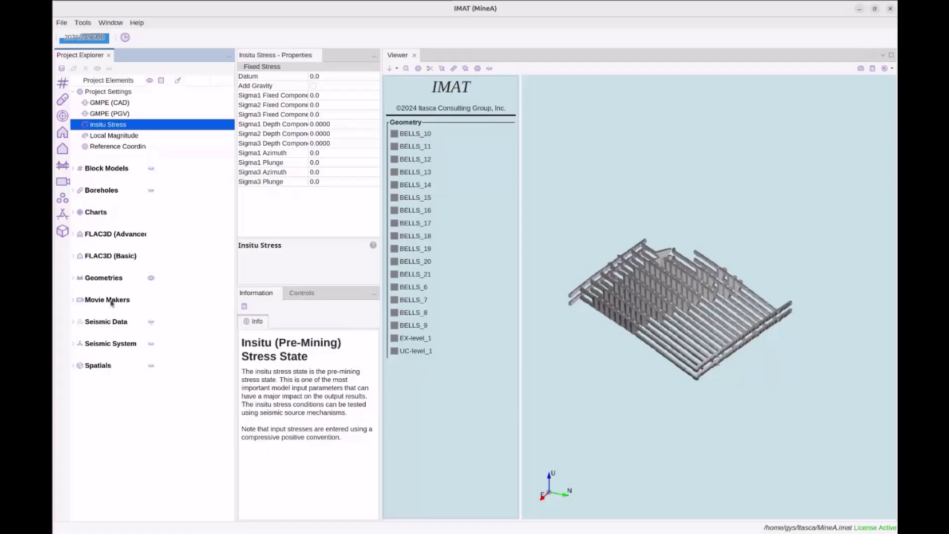
Step: Move the stress-state reference image out of the way, then set the in-situ stress datum to 1300 and enable added gravity
left_click(39, 339)
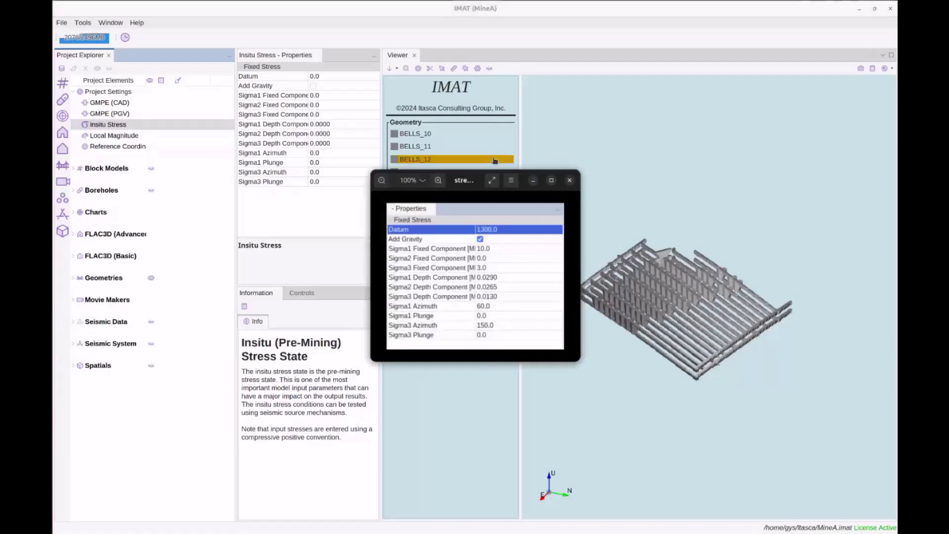
left_click_drag(472, 180, 947, 3)
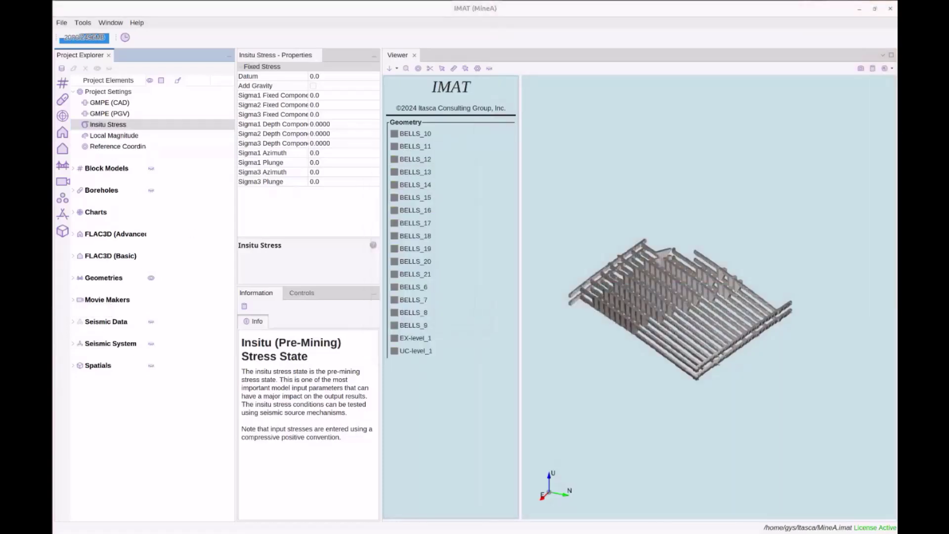
left_click(346, 78)
type("1300")
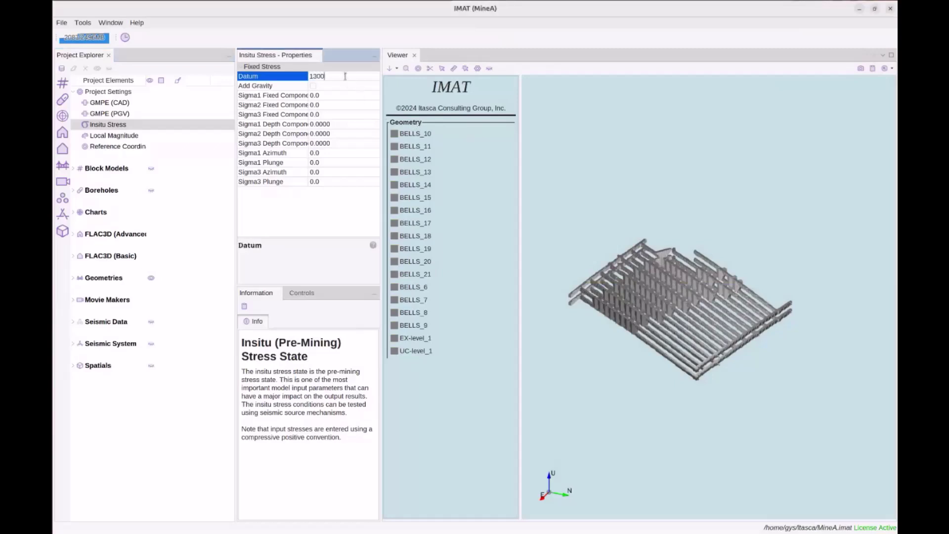
left_click(319, 89)
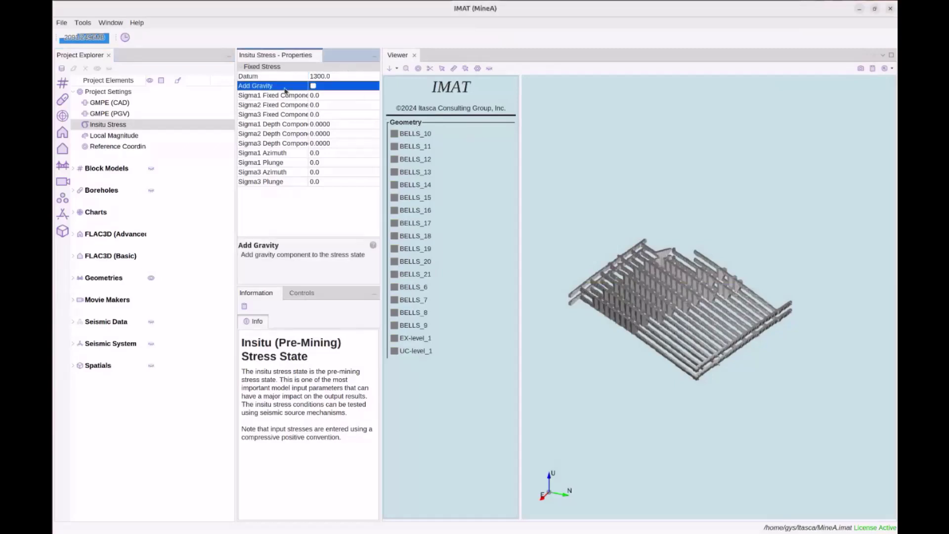
left_click(313, 87)
Step: Set the Sigma1 fixed component to 10 MPa and widen the property name column to make the labels readable
left_click(330, 95)
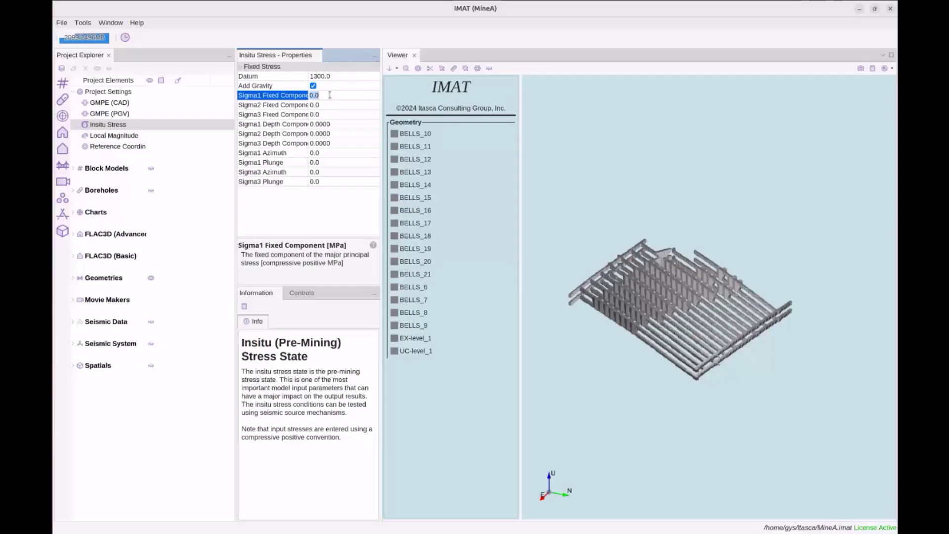
type("10")
key("Return")
left_click_drag(308, 78, 328, 78)
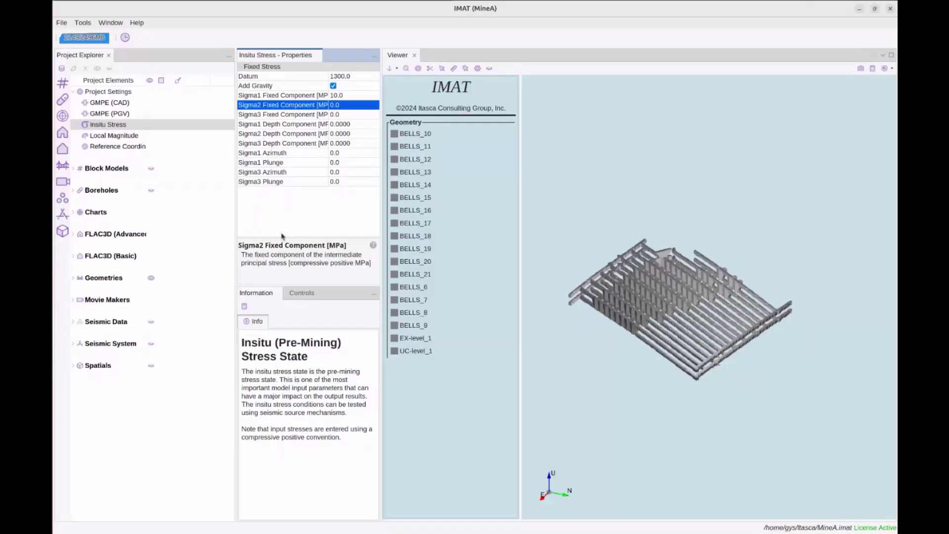
Step: Try to set the Sigma2 fixed component to -1 MPa, and decline the negative value
left_click(340, 106)
type("-1")
key("Return")
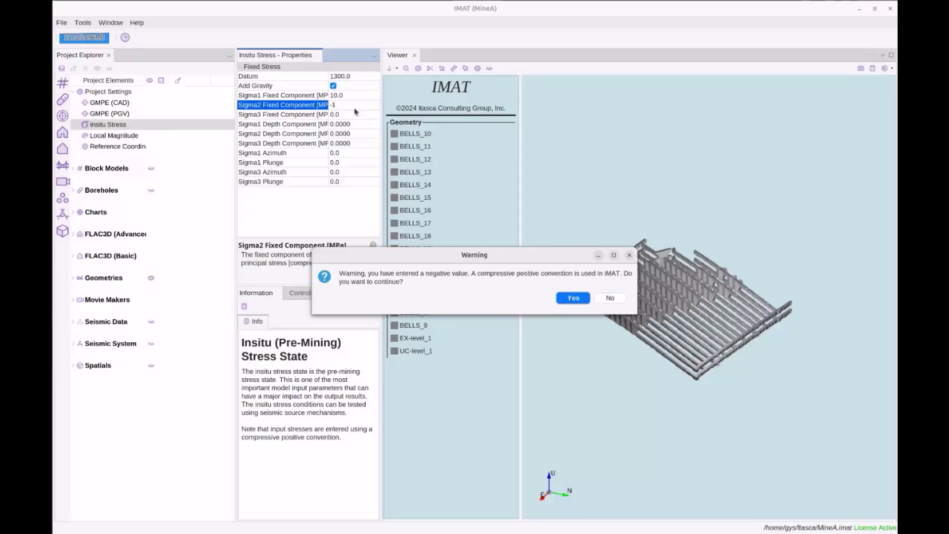
left_click(617, 299)
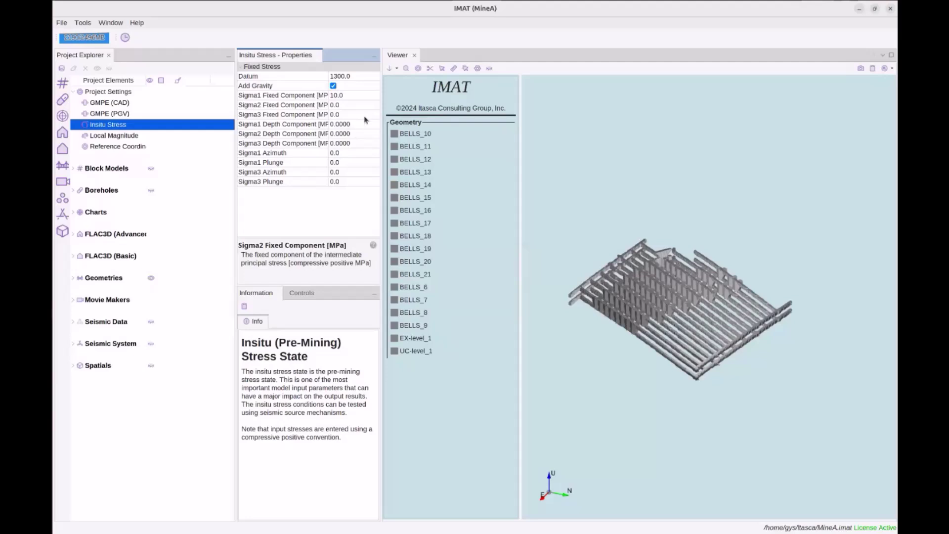
Step: Set the Sigma3 fixed component of the in-situ stress to 3 MPa
left_click(357, 114)
type("3")
key("Return")
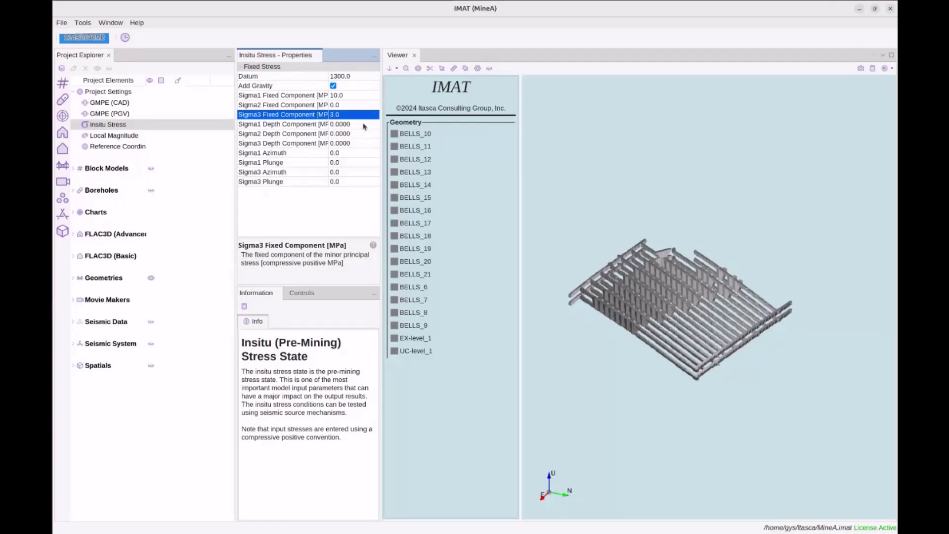
Step: Set the depth components to 0.029 MPa/m for Sigma1, 0.0265 MPa/m for Sigma2 and 0.013 MPa/m for Sigma3
left_click(362, 123)
type("0.")
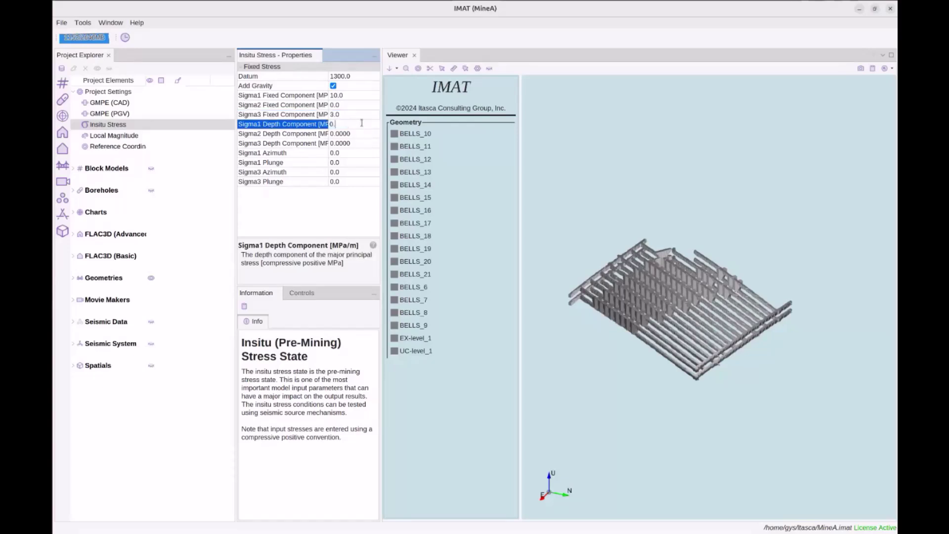
type("029")
left_click(362, 129)
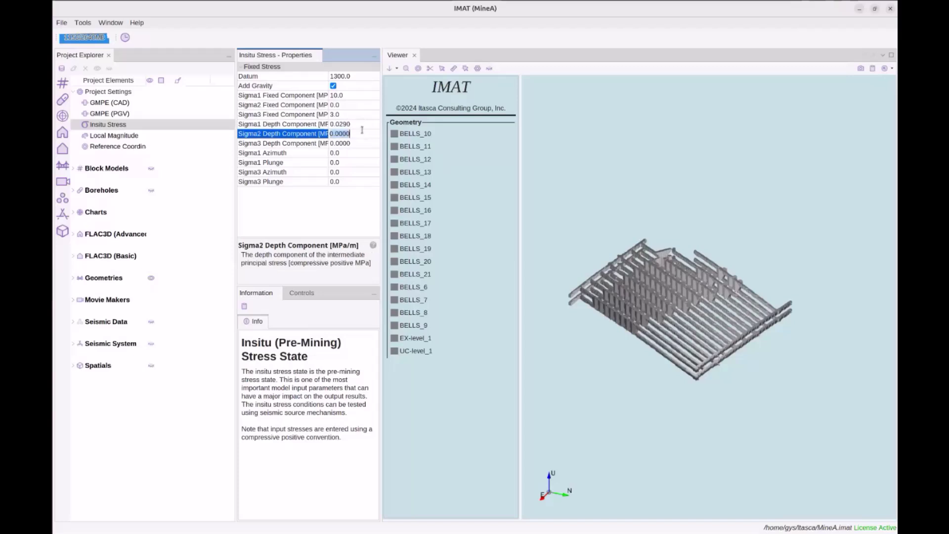
type("0.0265")
left_click(370, 143)
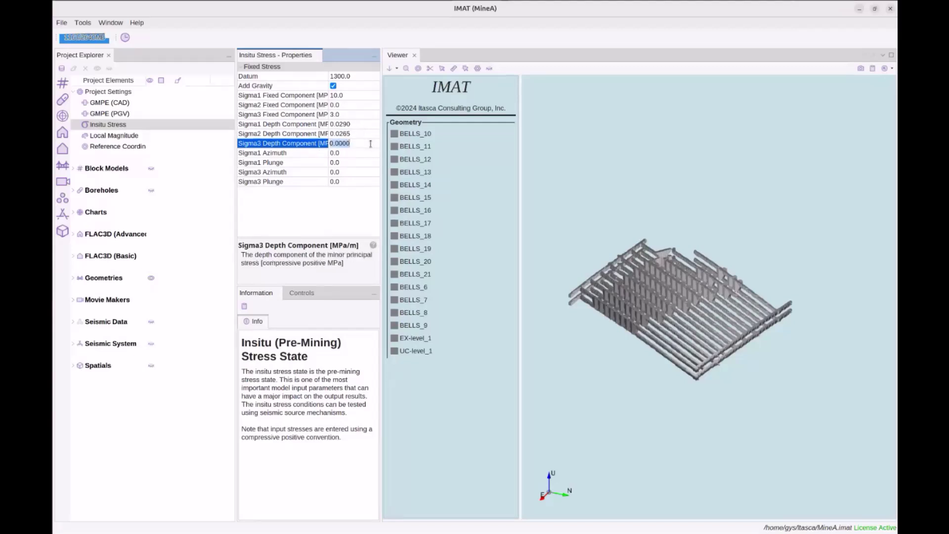
type("0.013")
key("Return")
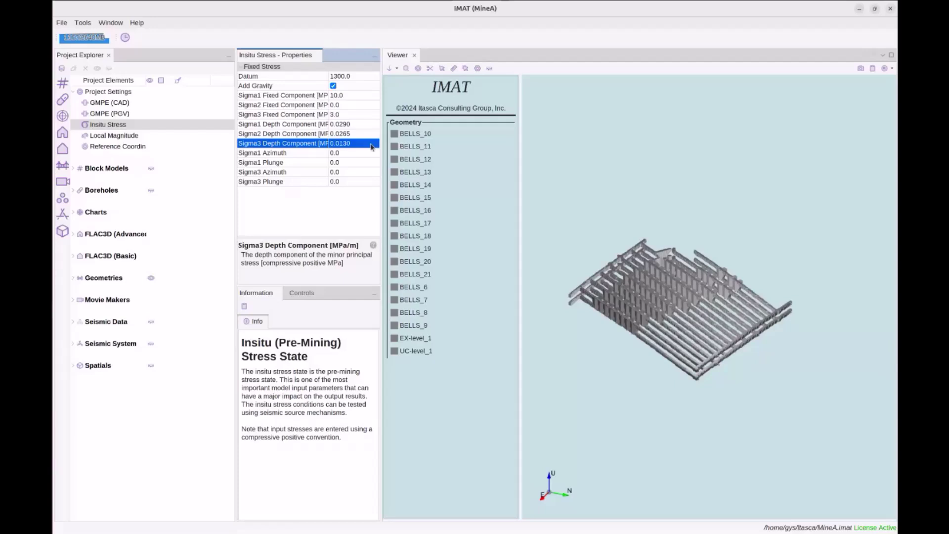
Step: Set the Sigma1 azimuth to 60 and the Sigma3 azimuth to 150
left_click(340, 154)
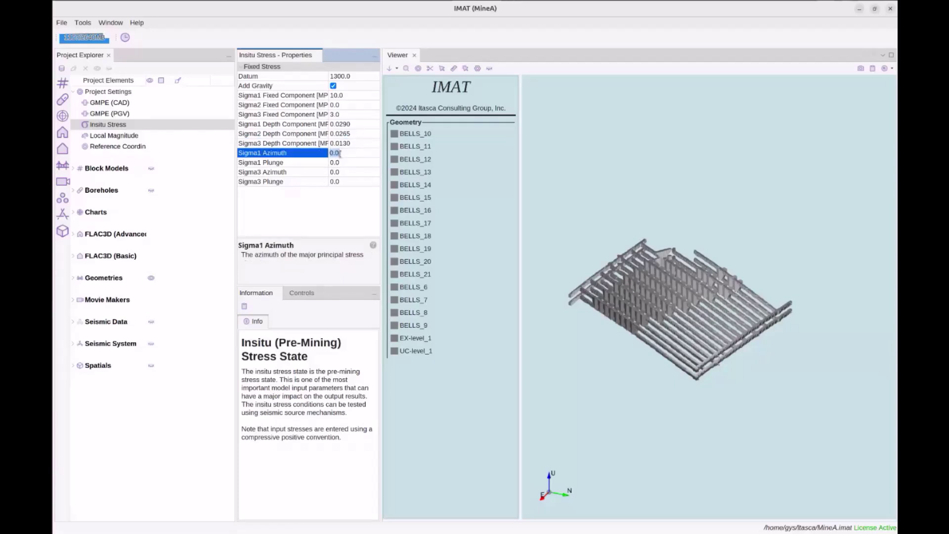
type("60")
key("Return")
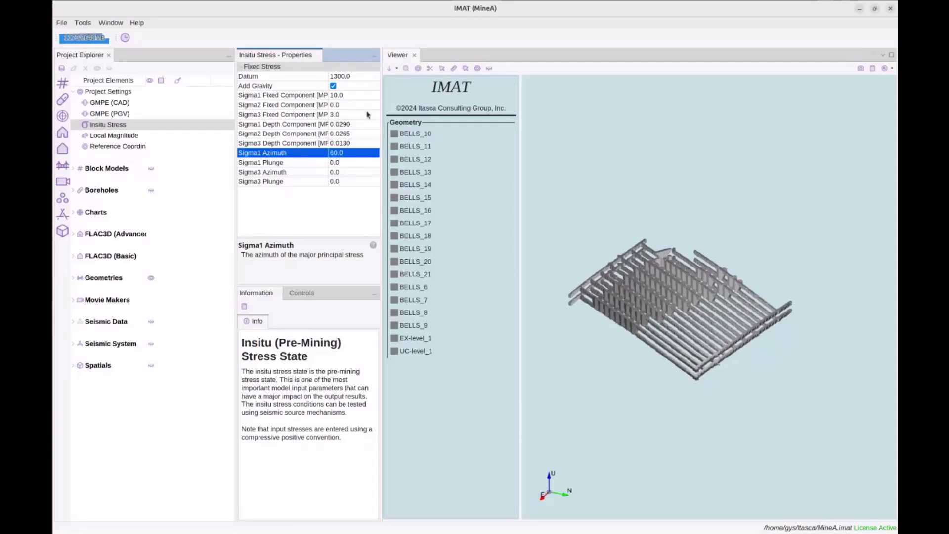
left_click(343, 171)
type("150")
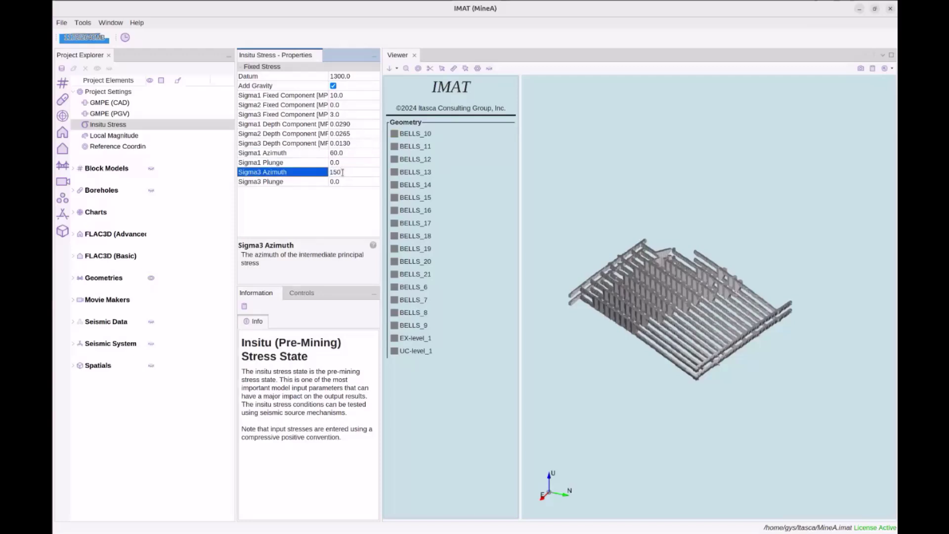
key("Return")
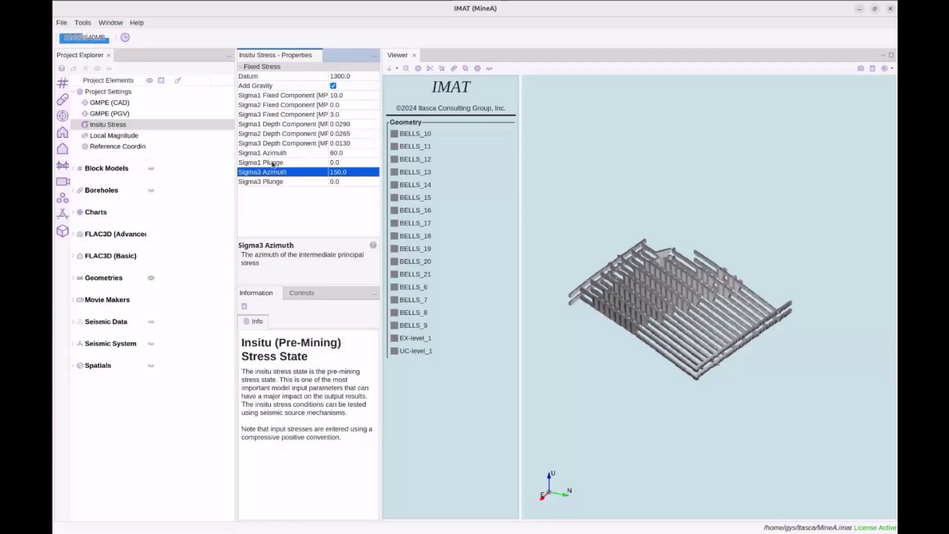
Step: Try a Sigma1 plunge of 10 twice, restoring it to 0 each time
left_click(337, 163)
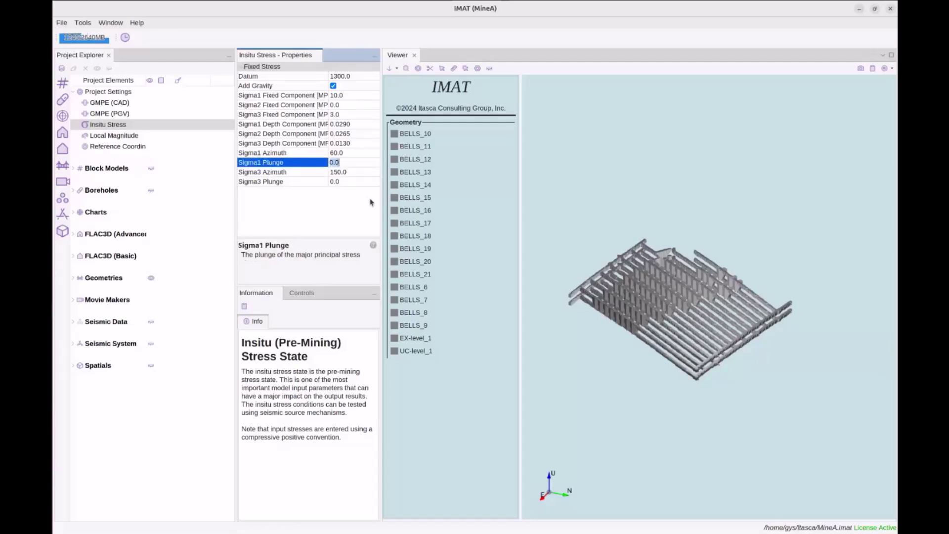
type("1")
type("10")
key("Return")
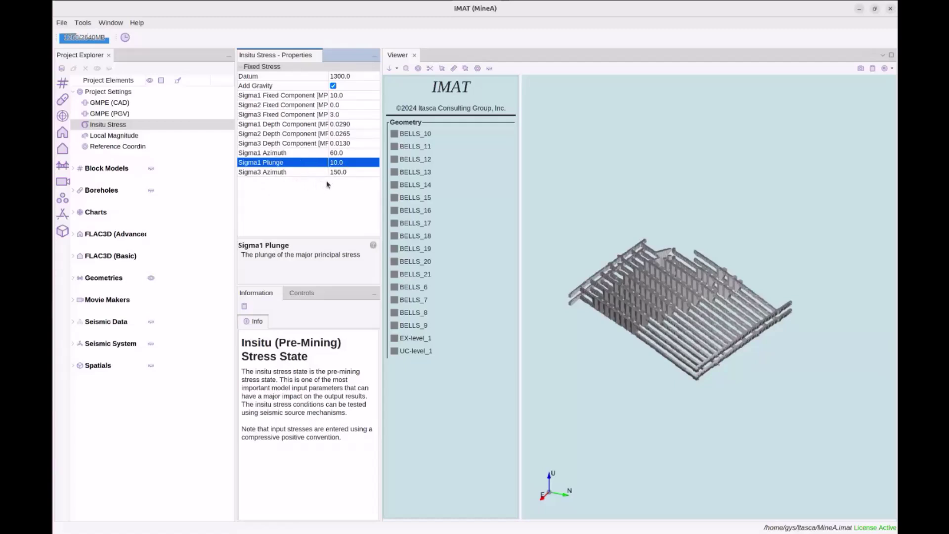
left_click(340, 162)
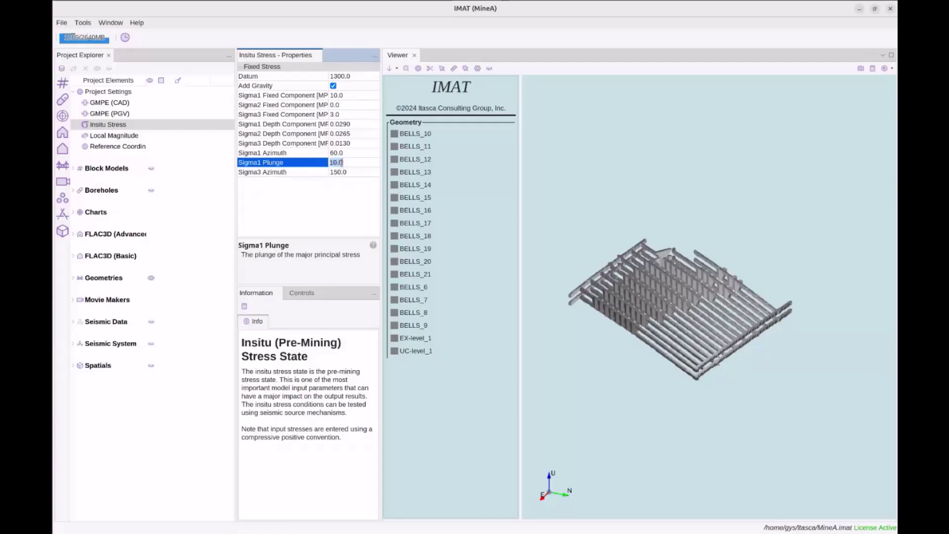
type("0")
key("Return")
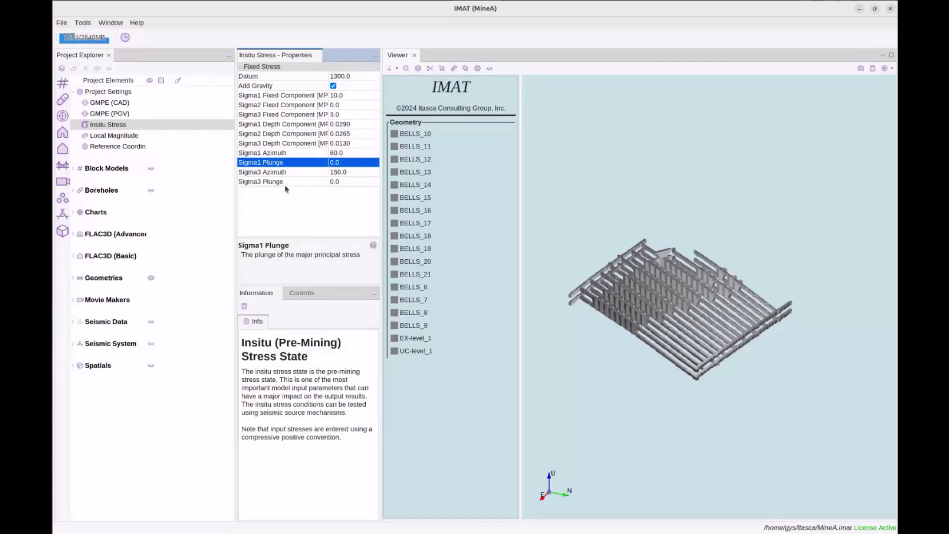
left_click(340, 163)
type("10")
key("Return")
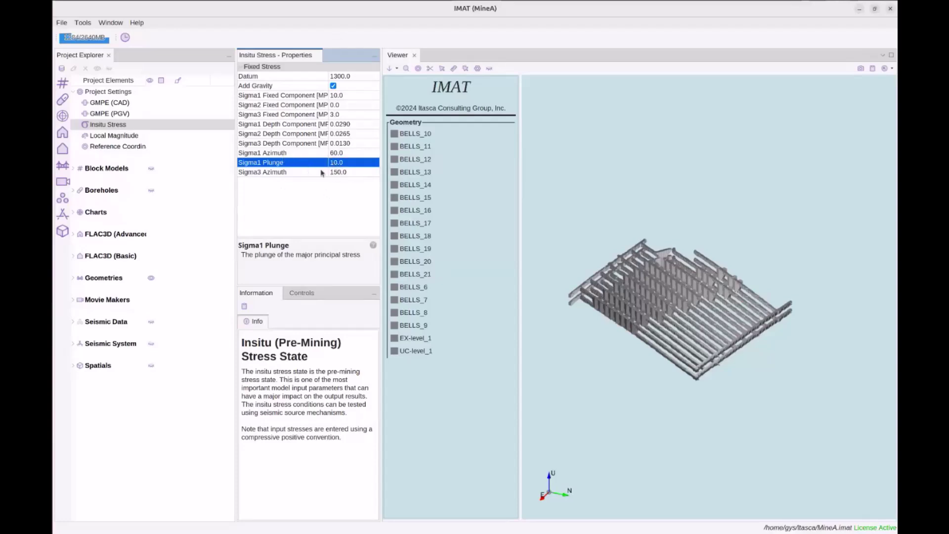
left_click(344, 163)
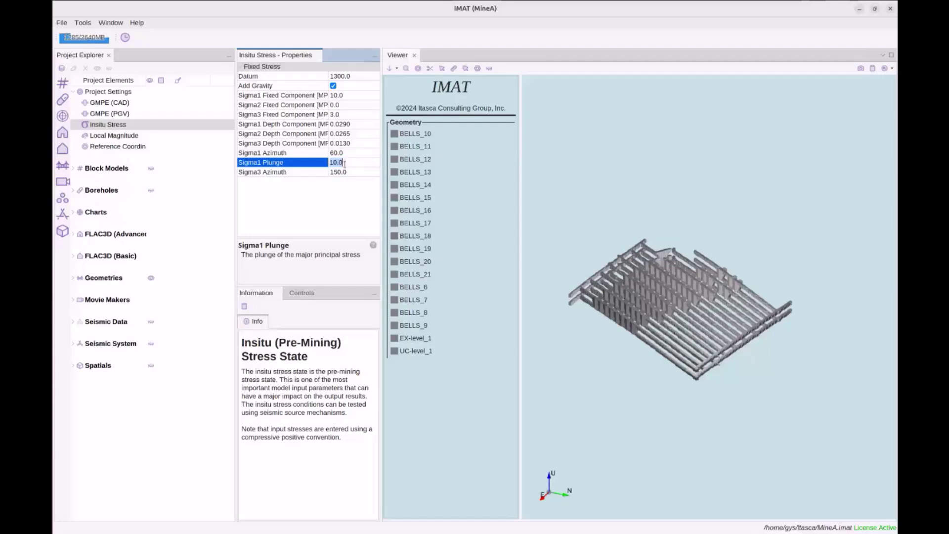
type("0")
key("Return")
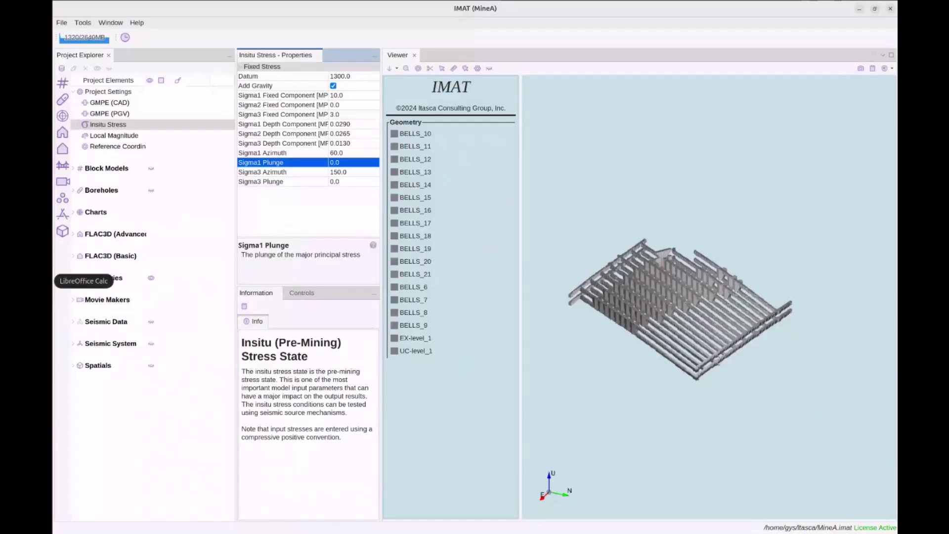
Step: Switch to block-model.csv in LibreOffice Calc, examine its header and column-number rows, and move the spreadsheet window out of the way
left_click(39, 280)
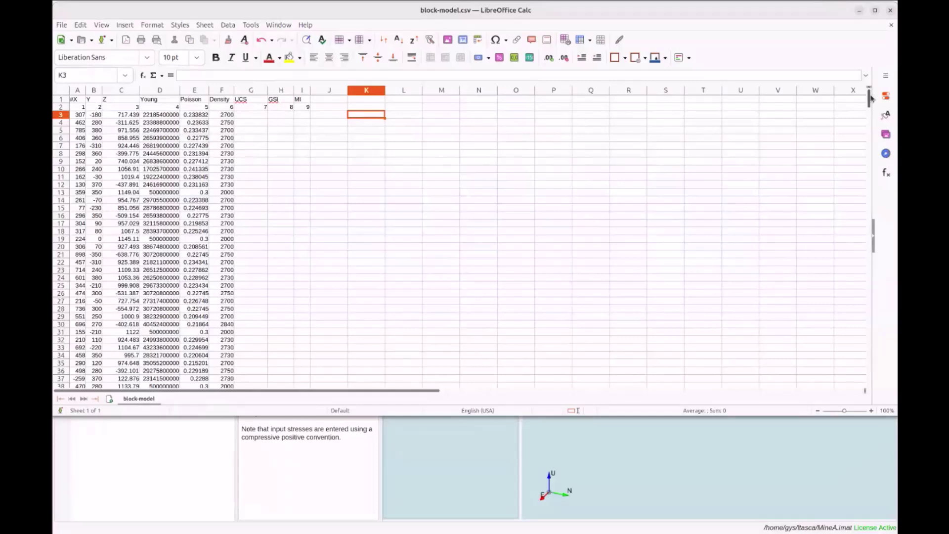
mouse_move(869, 101)
left_mouse_down()
mouse_move(866, 159)
mouse_move(867, 93)
left_mouse_up()
left_click(81, 108)
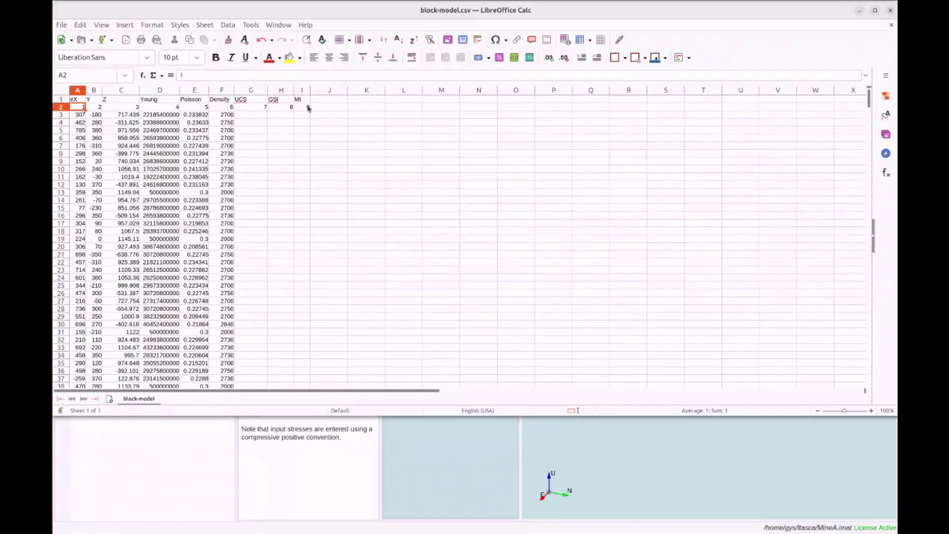
right_click(61, 107)
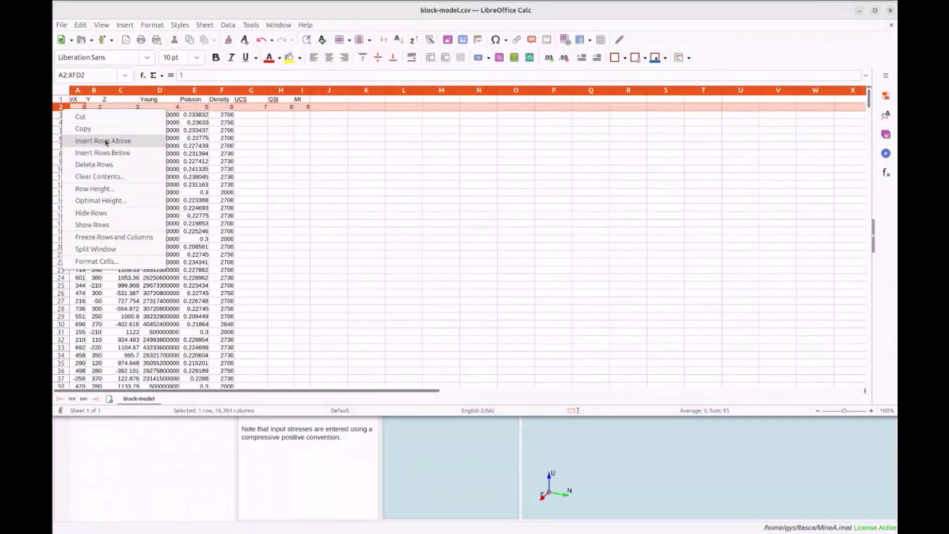
key("Escape")
left_click(81, 107)
left_click(92, 108)
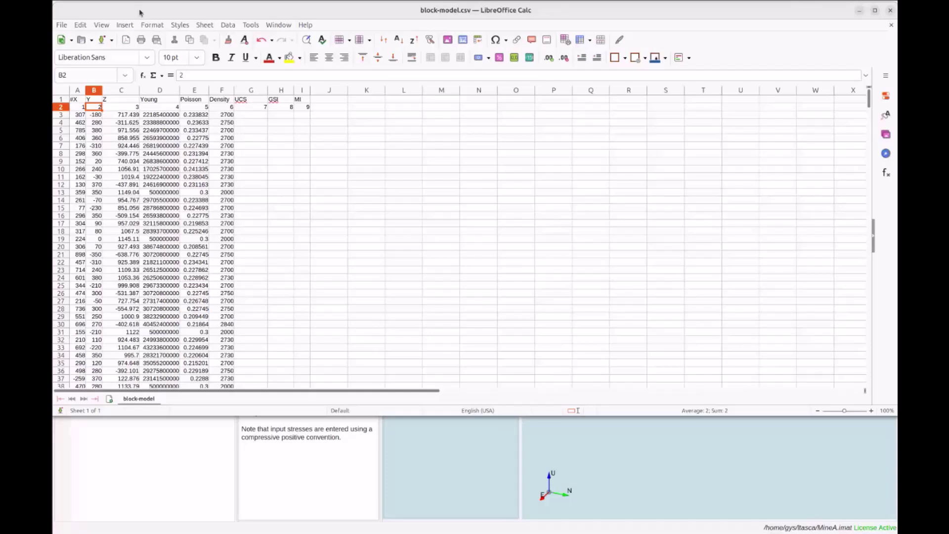
left_click_drag(139, 12, 948, 24)
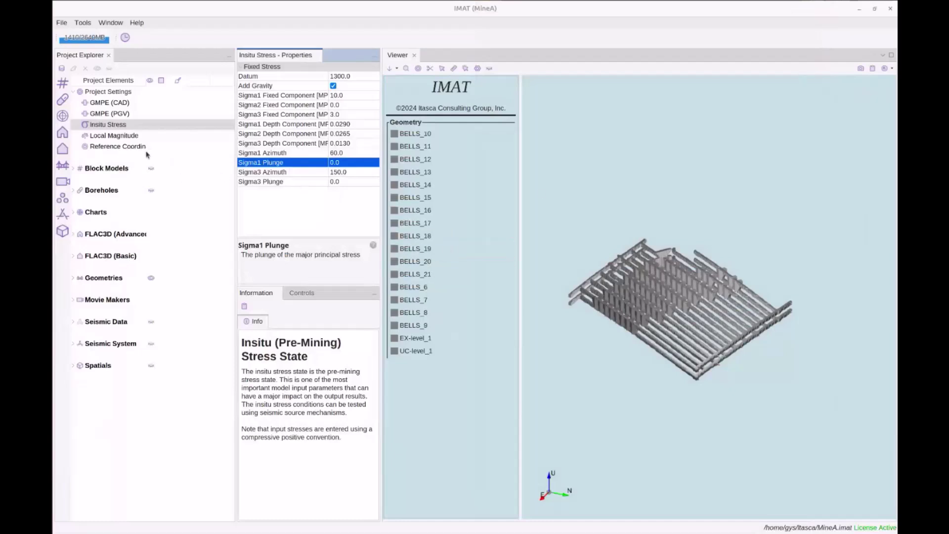
Step: Collapse Project Settings and start a block model import under Block Models with the CSV file from the Itasca-Workshop-Data folder
left_click(74, 93)
left_click(73, 117)
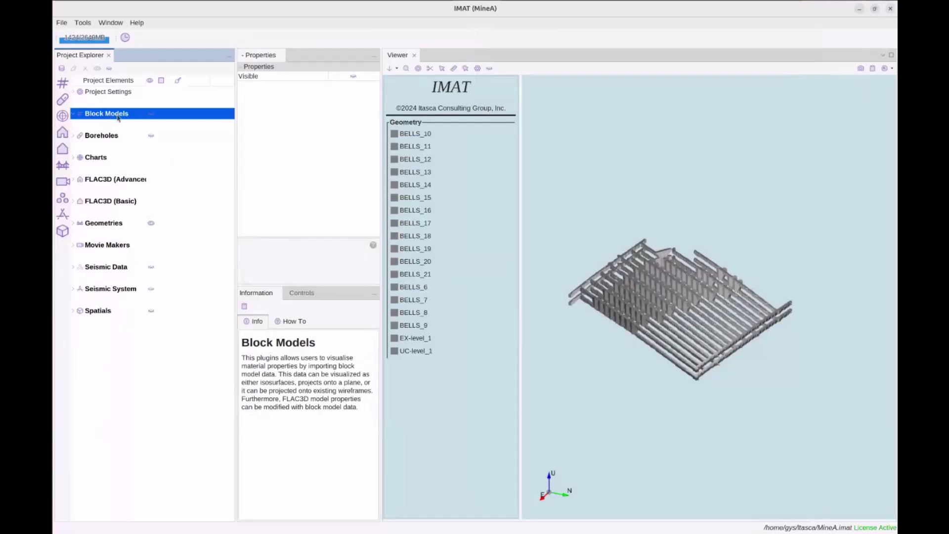
right_click(117, 117)
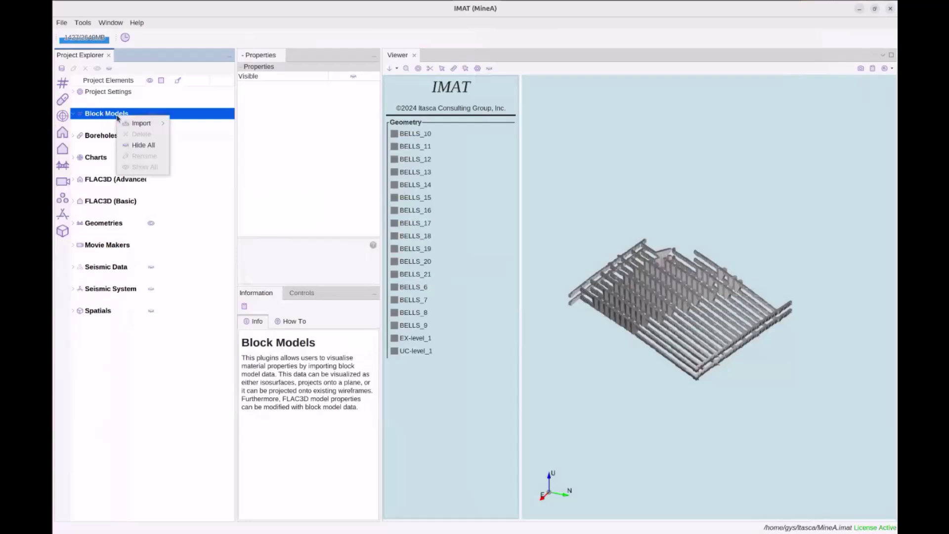
mouse_move(141, 123)
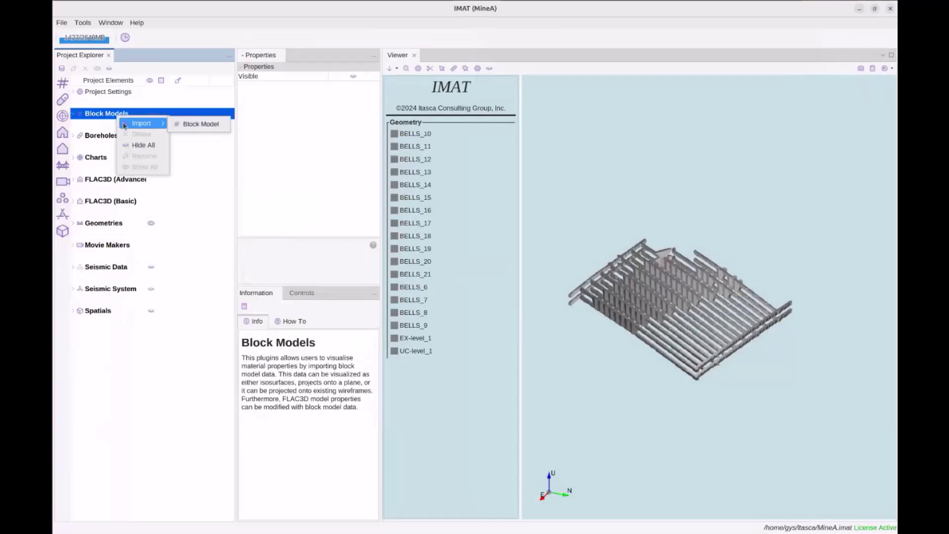
left_click(174, 124)
scroll(478, 258, "down", 2)
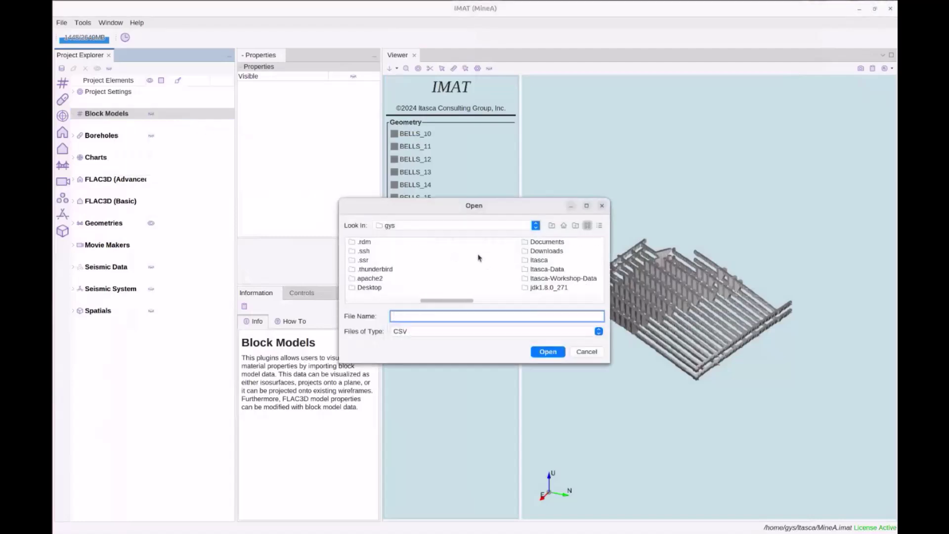
double_click(532, 279)
double_click(390, 243)
left_click(395, 244)
left_click(542, 351)
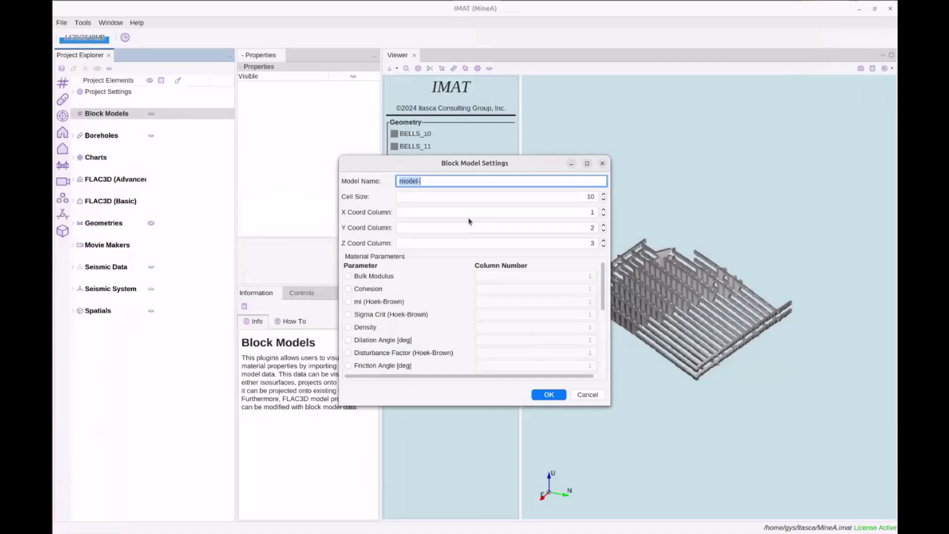
Step: Name the block model Mine-Model1 and set its cell size to 25
left_click_drag(428, 181, 395, 178)
type("Mine -Model1")
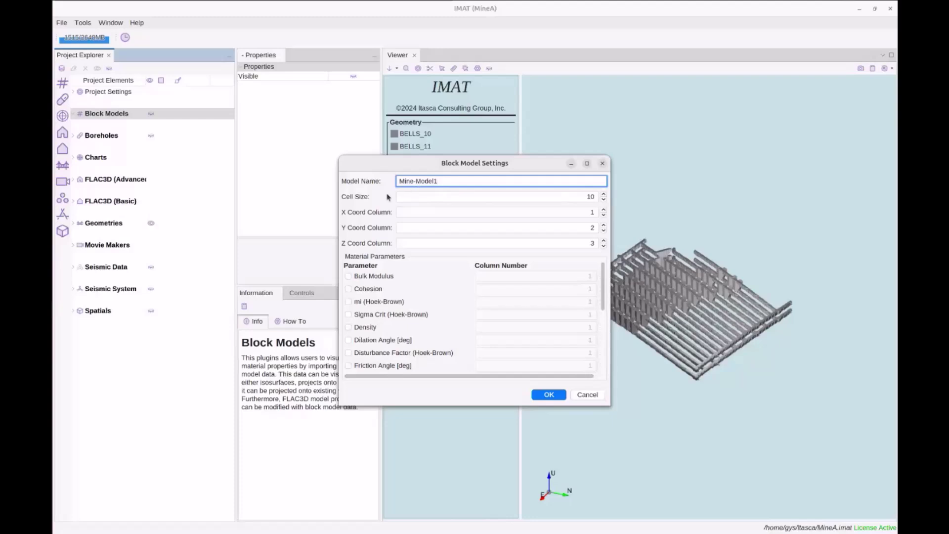
left_click(410, 198)
double_click(589, 197)
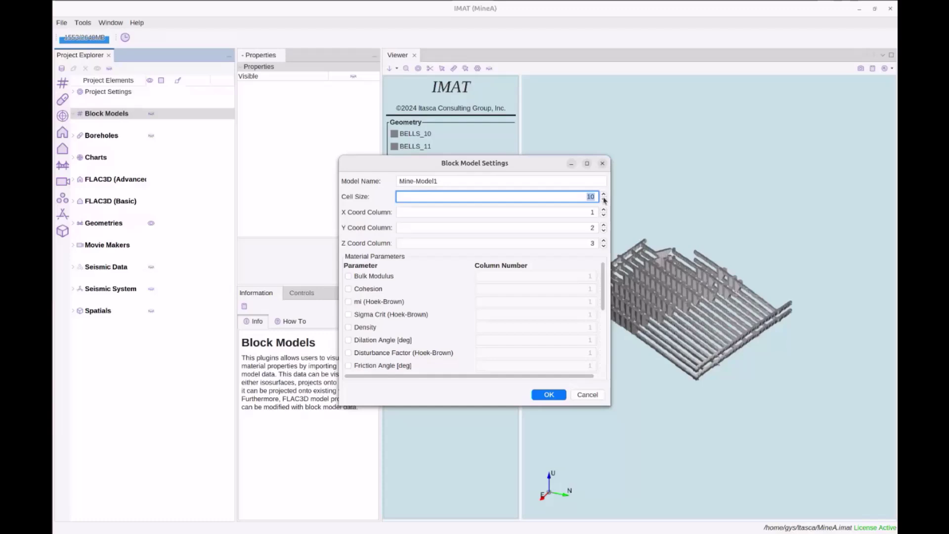
type("25")
double_click(592, 197)
left_click(537, 212)
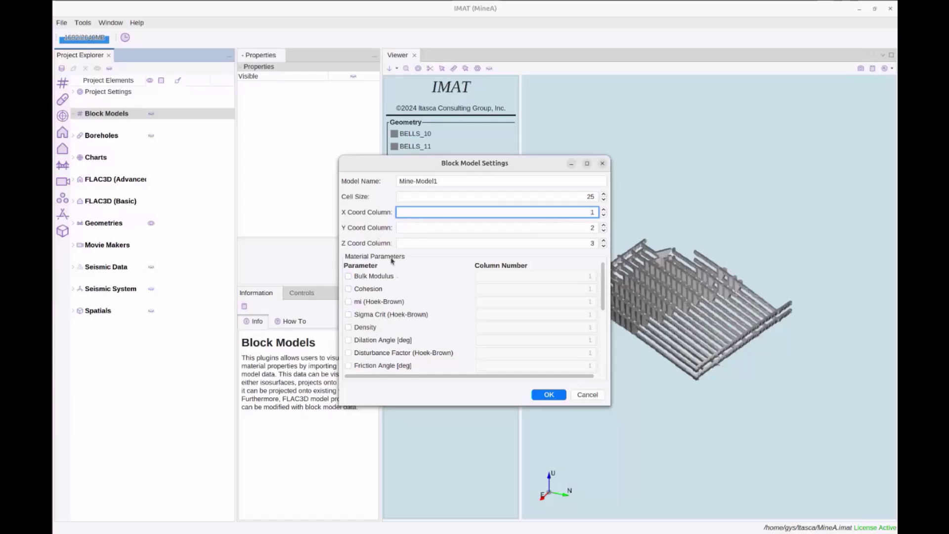
Step: Enable Young's Modulus from column 4 and Poisson's Ratio from column 5 in the material parameters
scroll(366, 316, "down", 1)
scroll(365, 317, "up", 1)
scroll(366, 297, "down", 1)
scroll(378, 286, "up", 1)
scroll(603, 280, "down", 3)
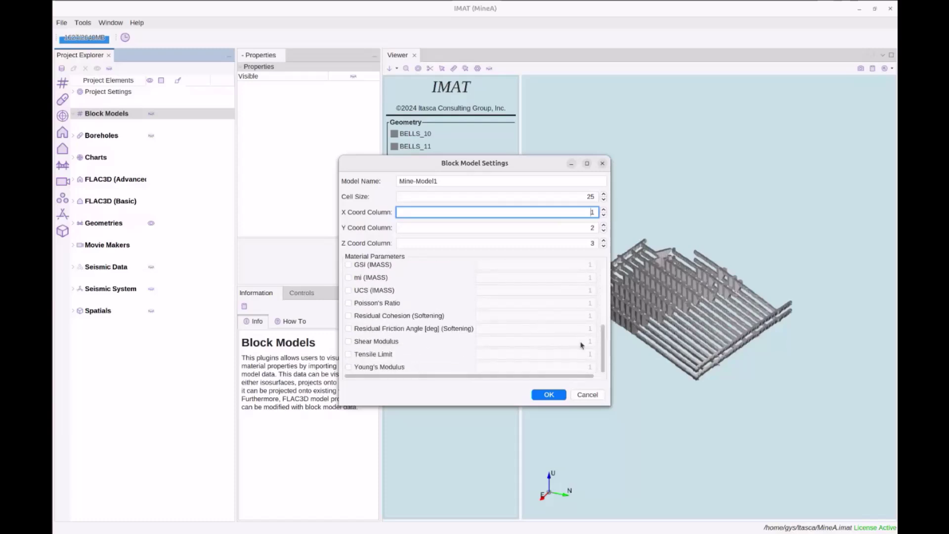
left_click(348, 368)
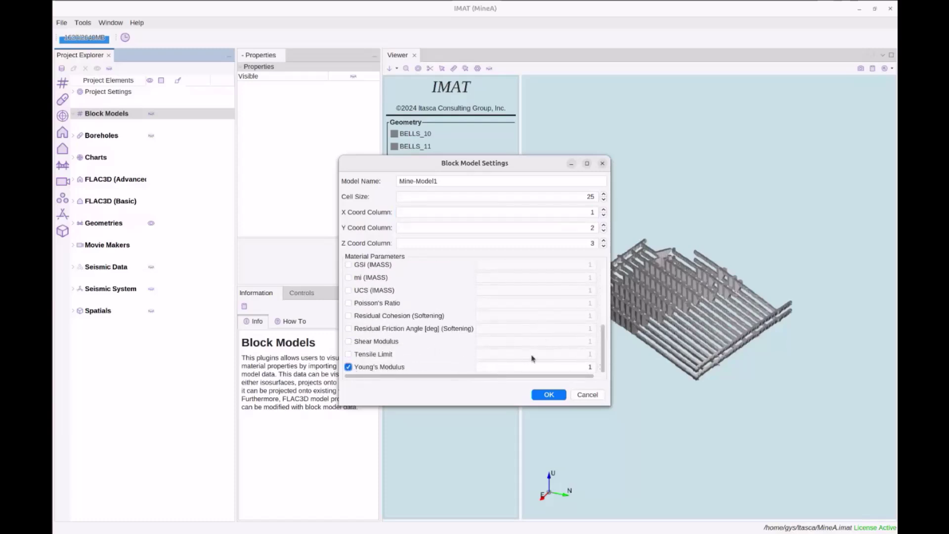
double_click(557, 366)
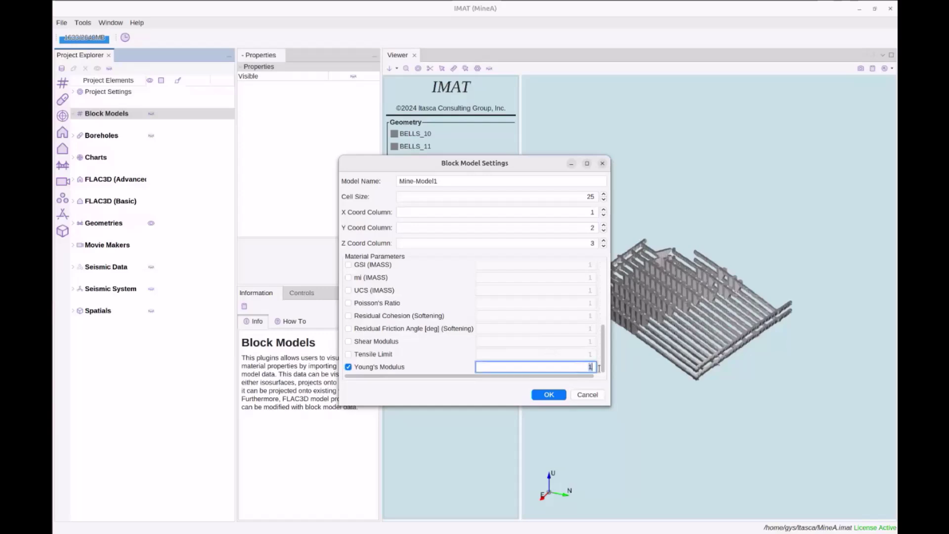
type("4")
left_click(349, 303)
double_click(557, 299)
type("5")
Step: Enable the Density parameter and assign it to column 6
scroll(602, 339, "up", 3)
scroll(602, 338, "up", 4)
left_click(363, 283)
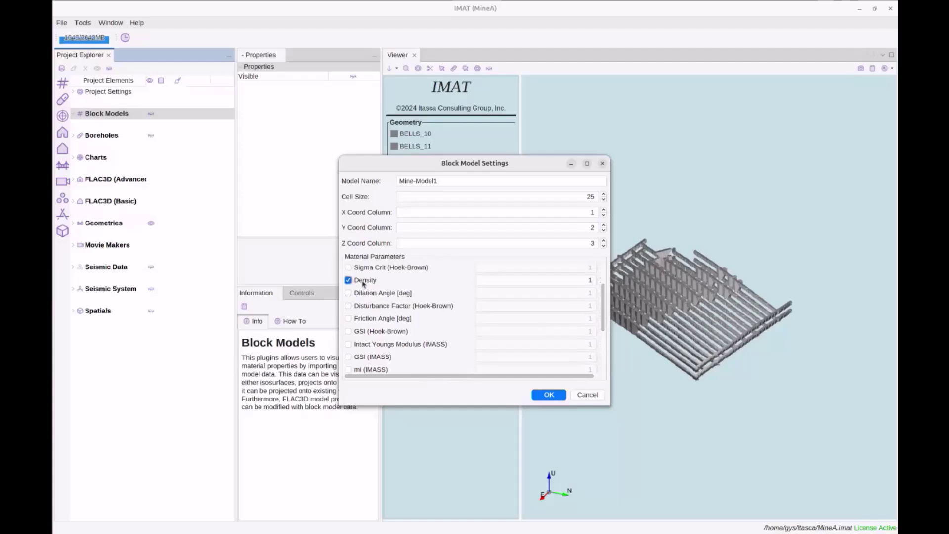
left_click(589, 279)
type("6")
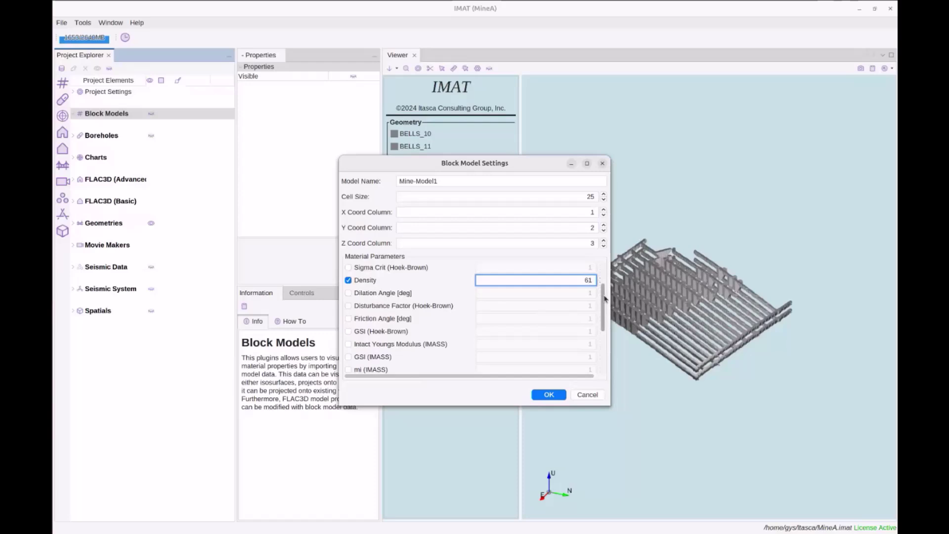
key("Delete")
Step: Review the material parameter list, then enable UCS (IMASS) and assign it to column 7
left_click_drag(605, 309, 584, 324)
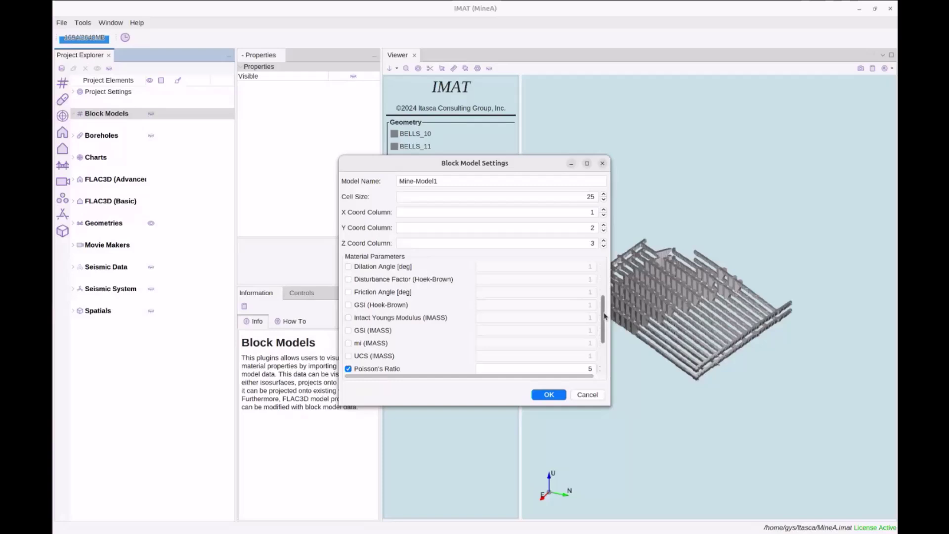
scroll(603, 317, "down", 3)
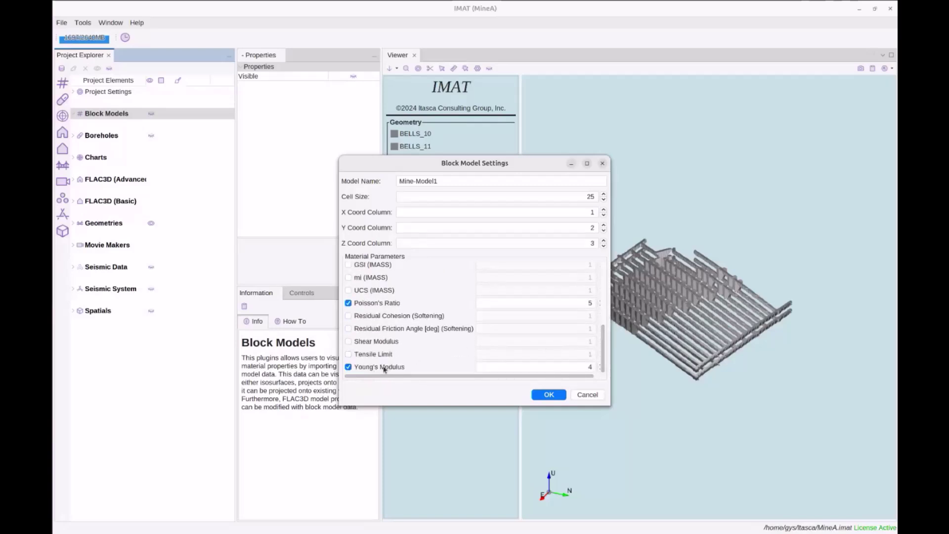
scroll(604, 326, "up", 3)
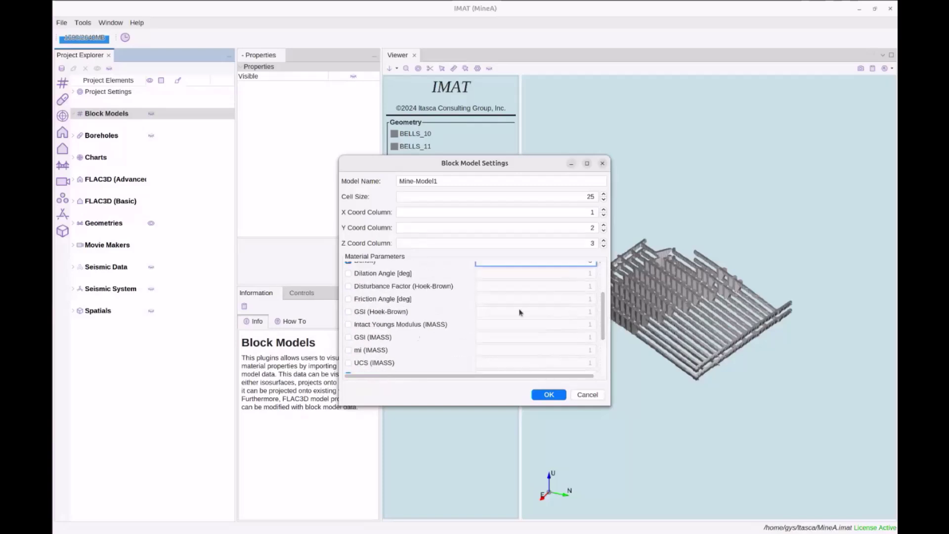
scroll(428, 330, "down", 1)
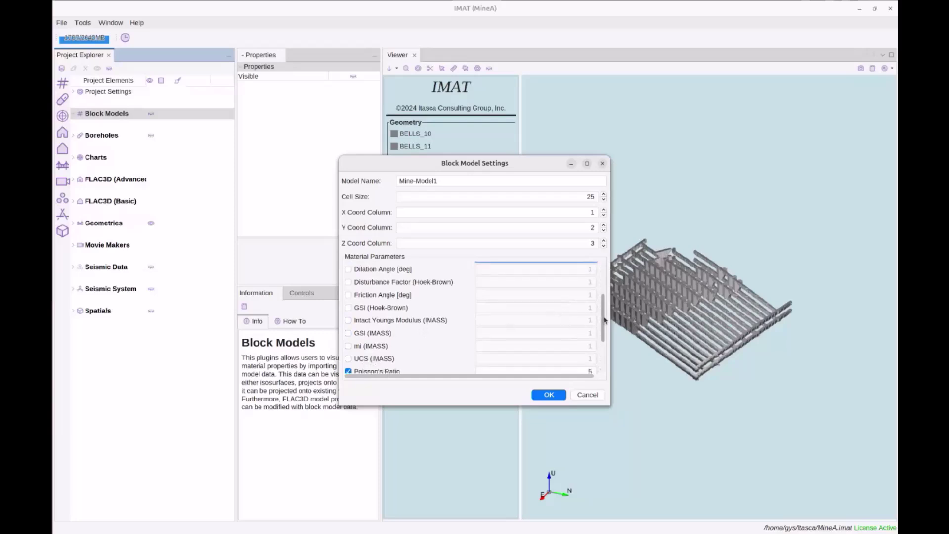
left_click_drag(606, 319, 608, 284)
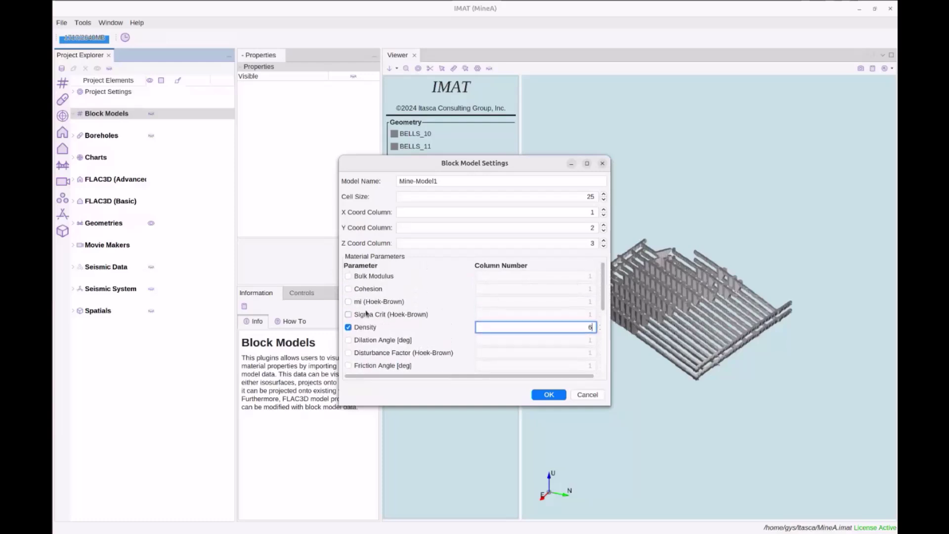
left_click_drag(606, 295, 605, 324)
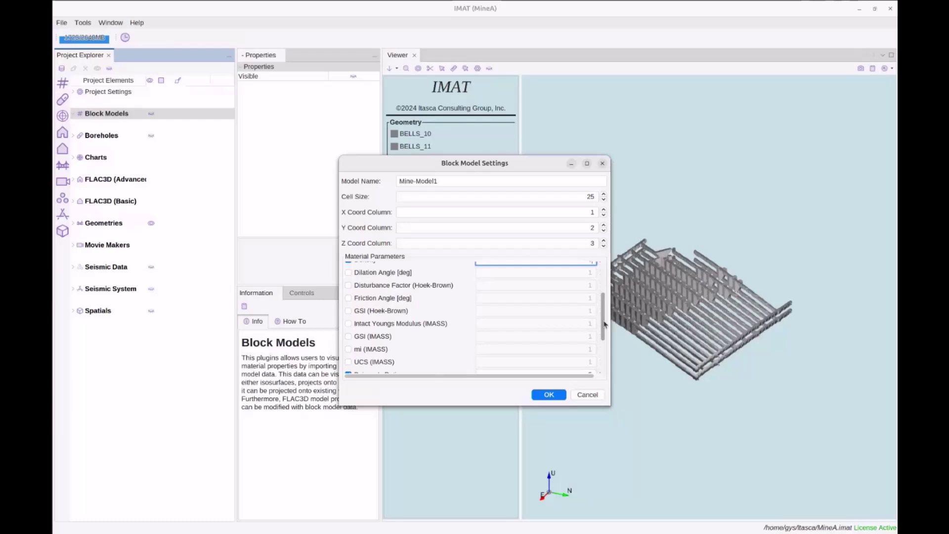
scroll(604, 323, "down", 3)
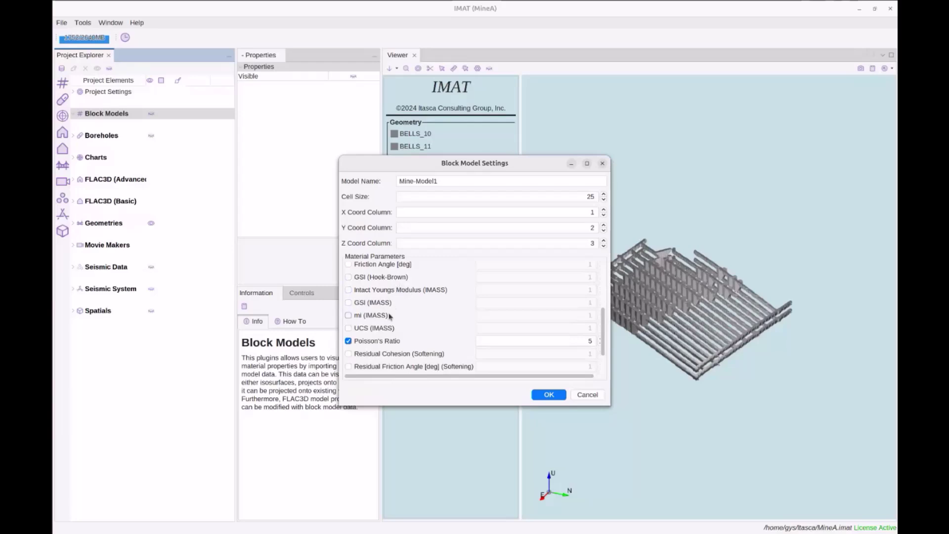
left_click(349, 328)
left_click(567, 327)
type("7")
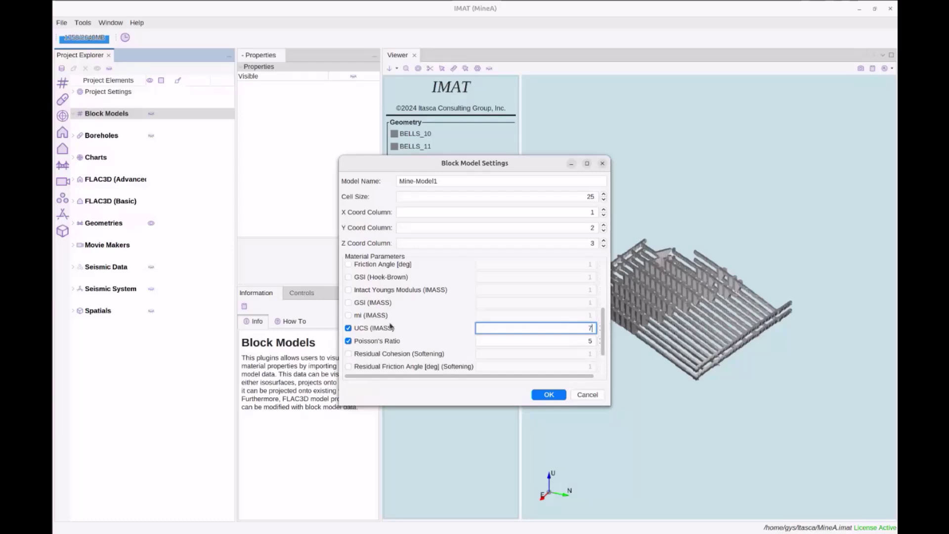
Step: Enable GSI (IMASS) from column 8 and mi (IMASS) from column 9
left_click(348, 303)
double_click(590, 302)
type("8")
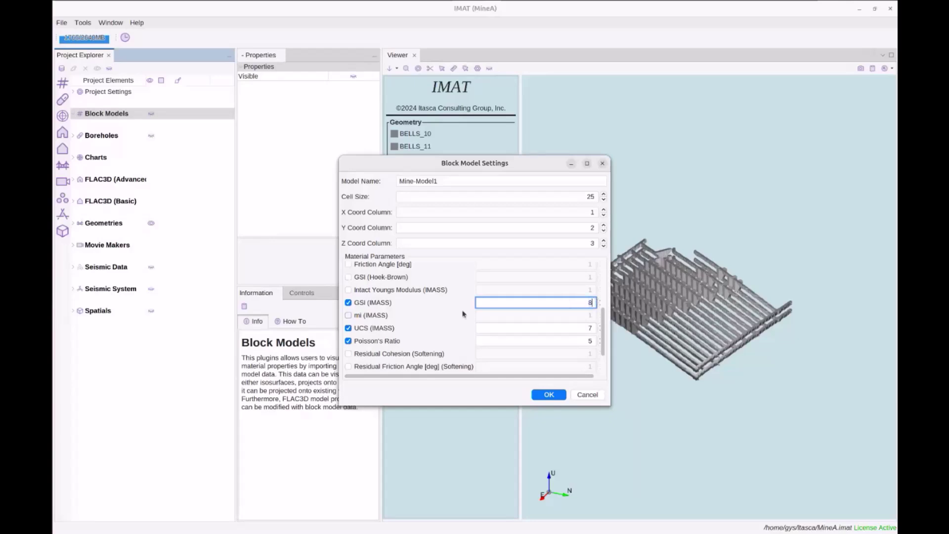
left_click(348, 315)
double_click(590, 316)
type("9")
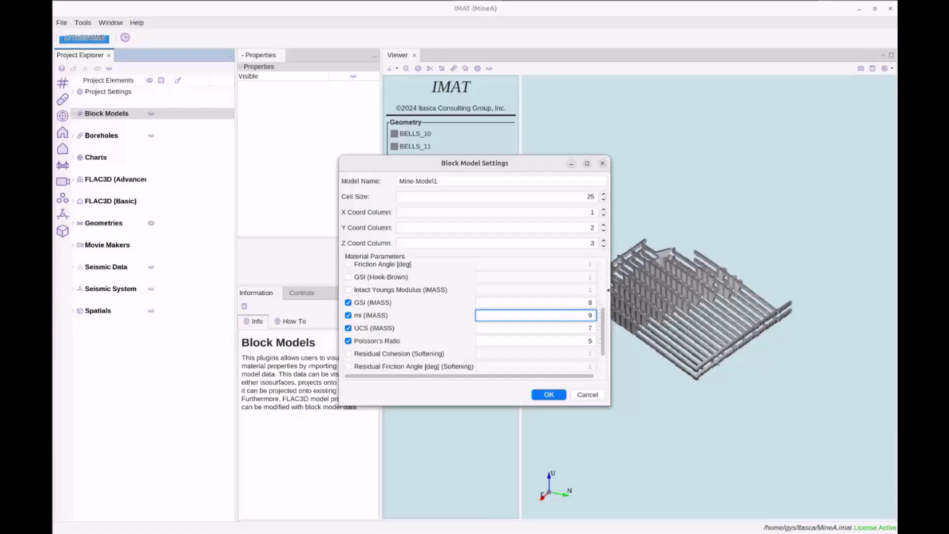
Step: Assign column 4 to Intact Youngs Modulus (IMASS) instead of Young's Modulus and complete the block model import
left_click(378, 291)
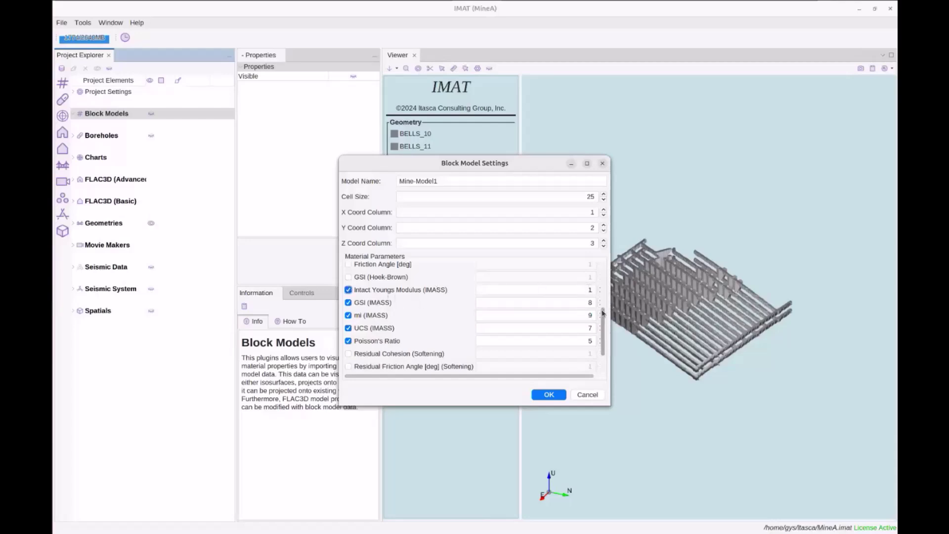
scroll(604, 316, "down", 1)
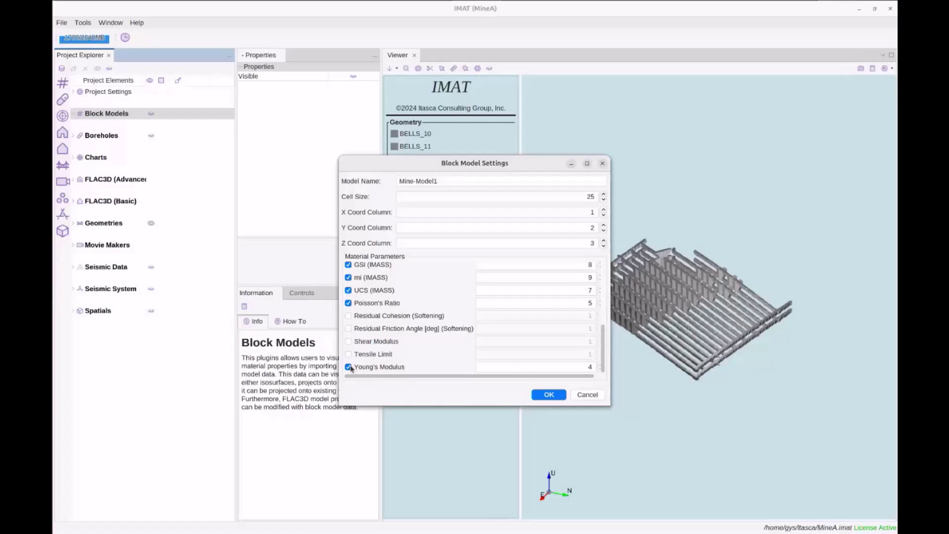
scroll(603, 317, "up", 2)
scroll(603, 317, "up", 1)
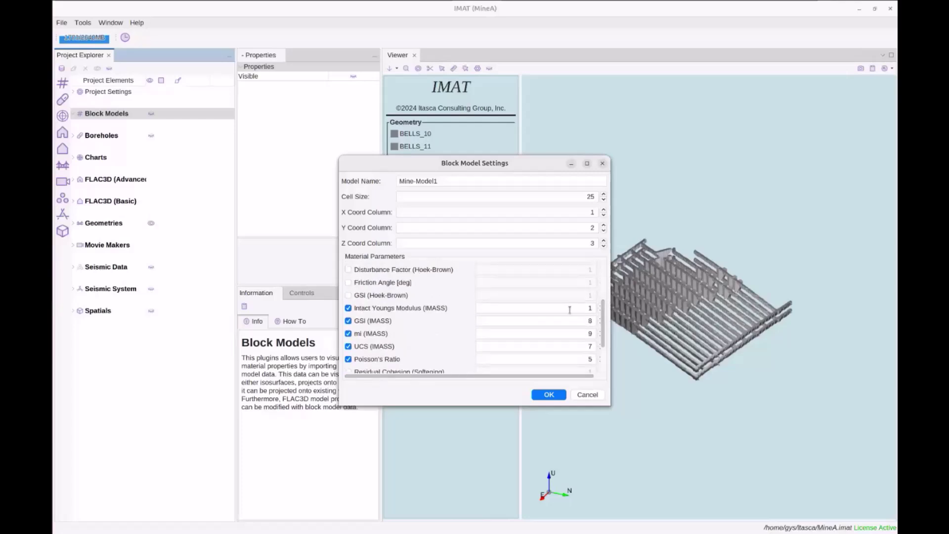
left_click(577, 308)
type("4")
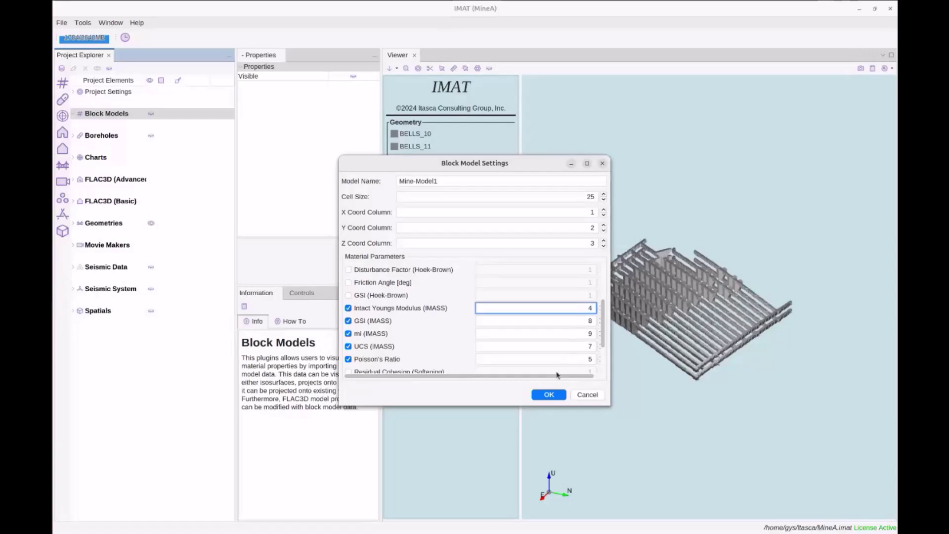
left_click(549, 395)
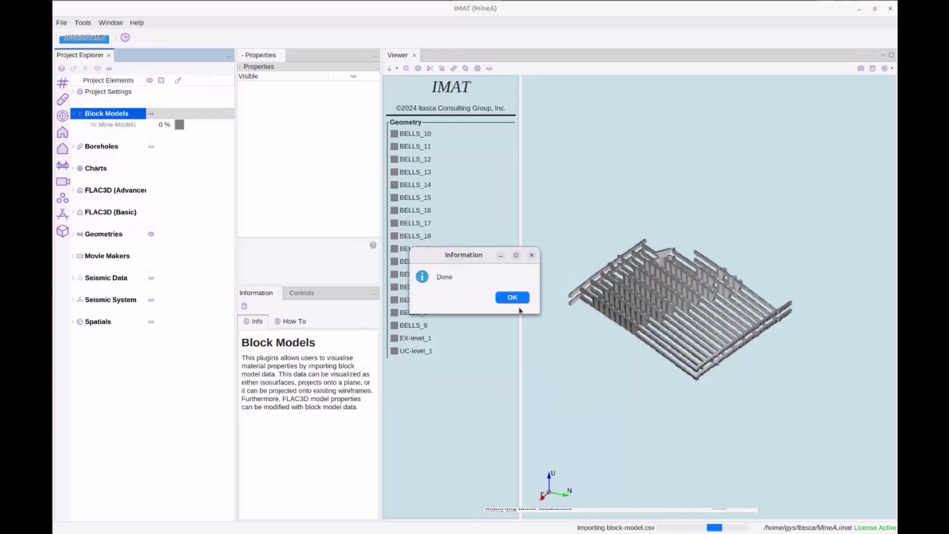
left_click(512, 297)
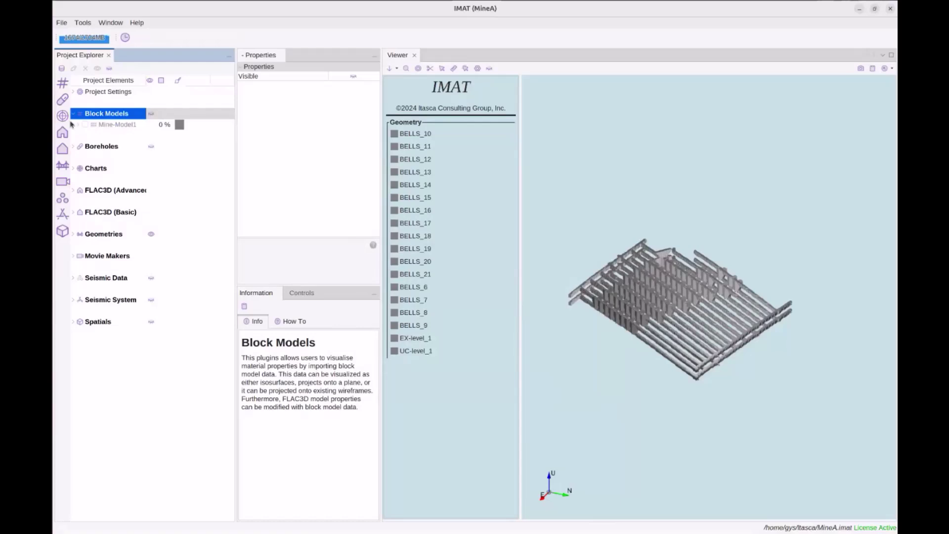
Step: Show the imported Mine-Model1 grid in the viewer together with the mine geometry
left_click(110, 126)
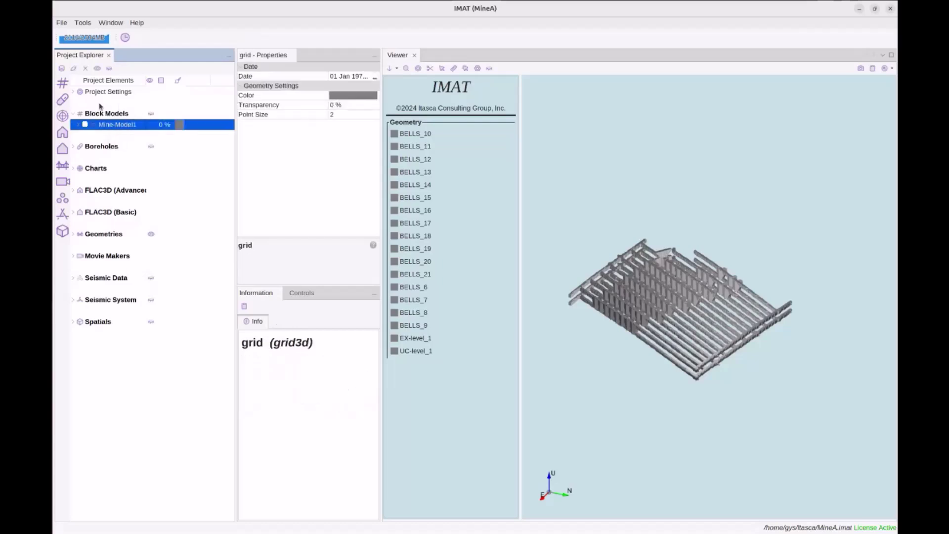
left_click(86, 125)
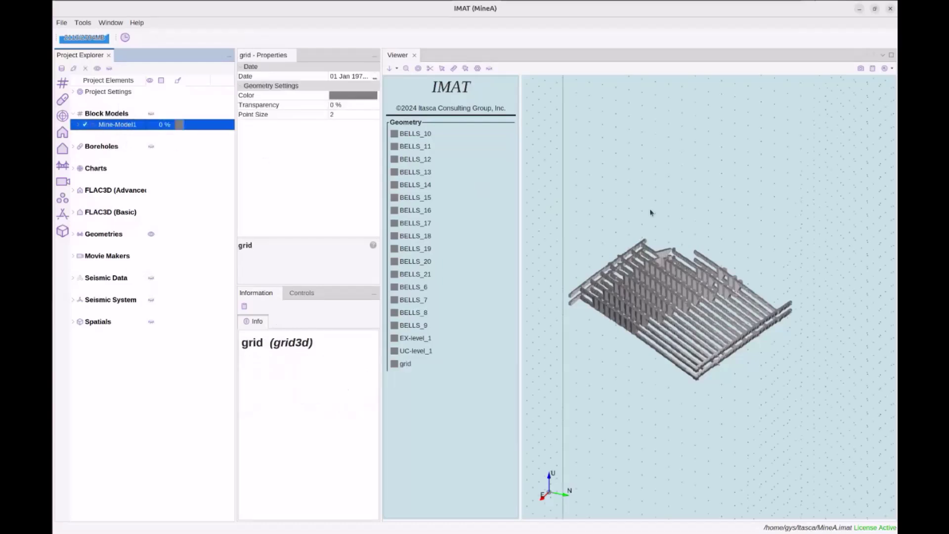
scroll(648, 205, "down", 5)
scroll(648, 204, "down", 6)
left_click_drag(649, 201, 667, 190)
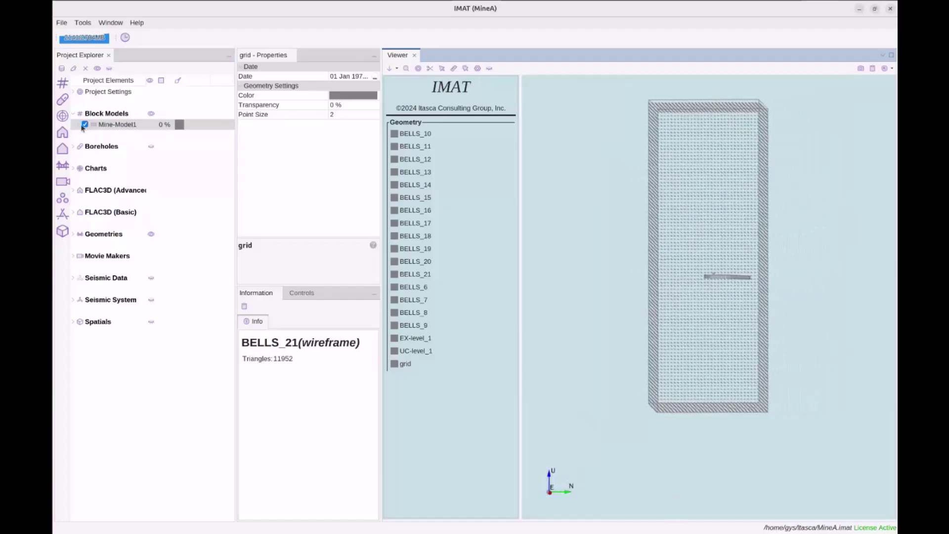
Step: Expand Mine-Model1 and display its mi (IMASS) data on a cut plane
left_click(78, 125)
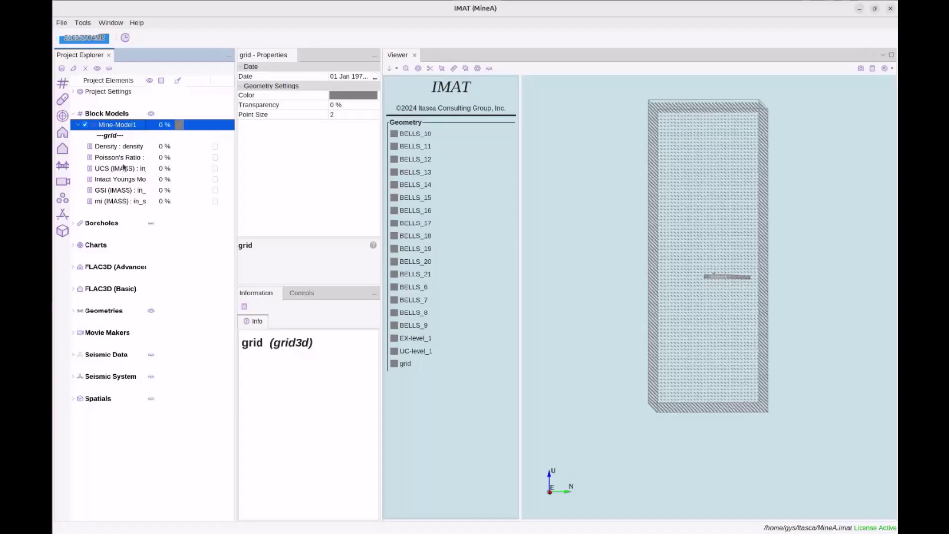
left_click(214, 201)
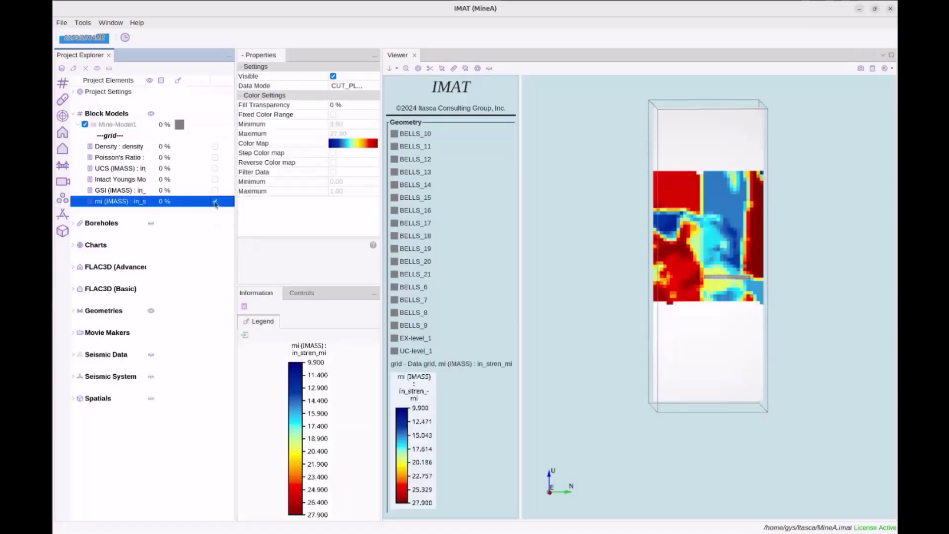
mouse_move(586, 272)
left_mouse_down()
mouse_move(657, 280)
mouse_move(544, 274)
mouse_move(623, 279)
mouse_move(661, 299)
mouse_move(578, 271)
left_mouse_up()
Step: Move the mi (IMASS) cut plane through the block model and set its vertical rotation to 90
left_click(303, 293)
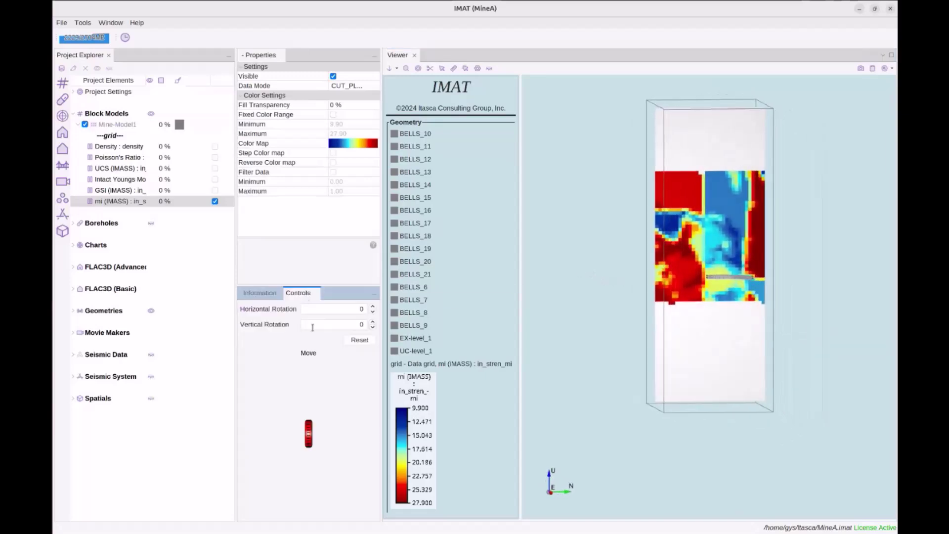
left_click_drag(308, 426, 307, 428)
scroll(306, 429, "down", 5)
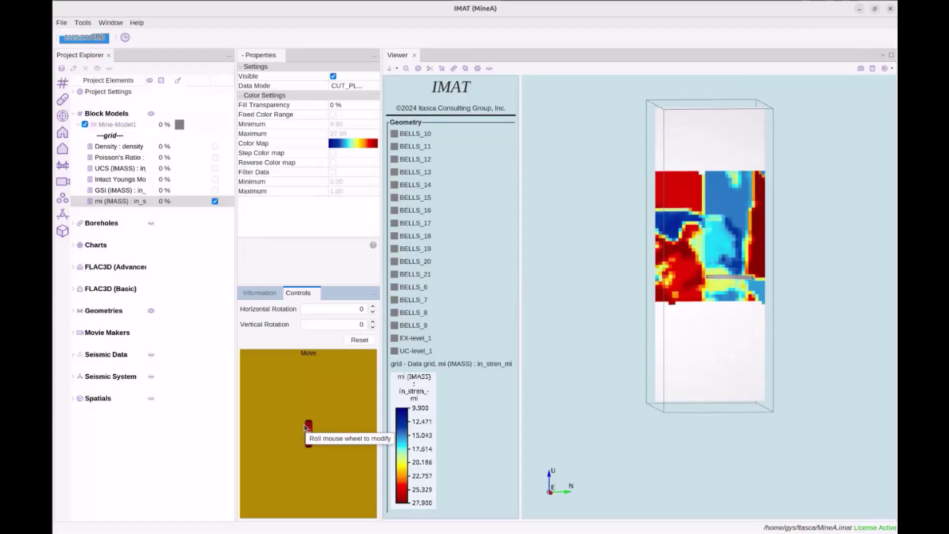
scroll(302, 431, "down", 5)
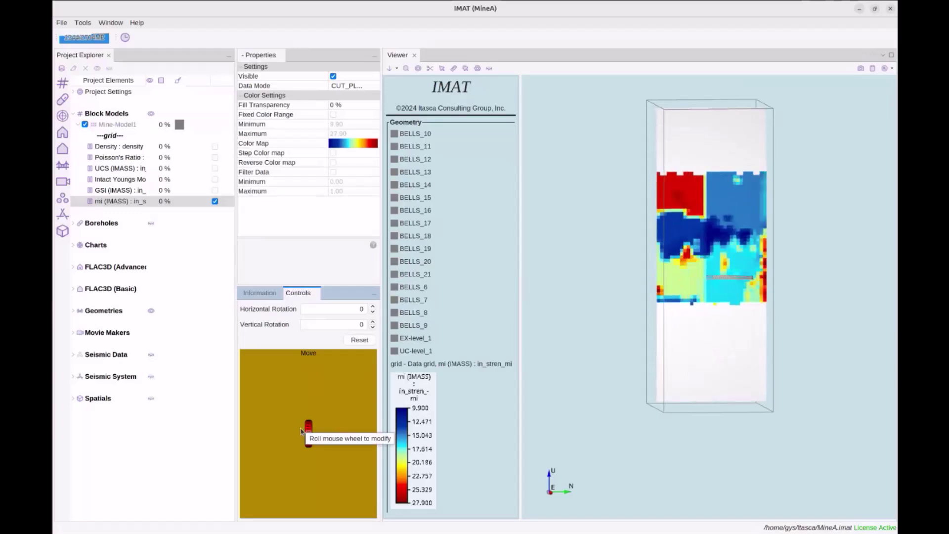
scroll(302, 431, "down", 4)
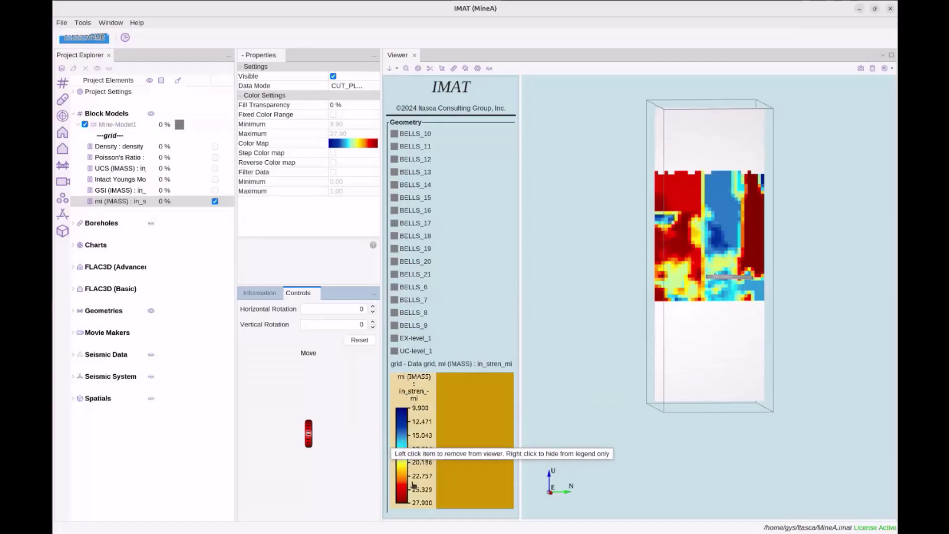
scroll(367, 440, "down", 4)
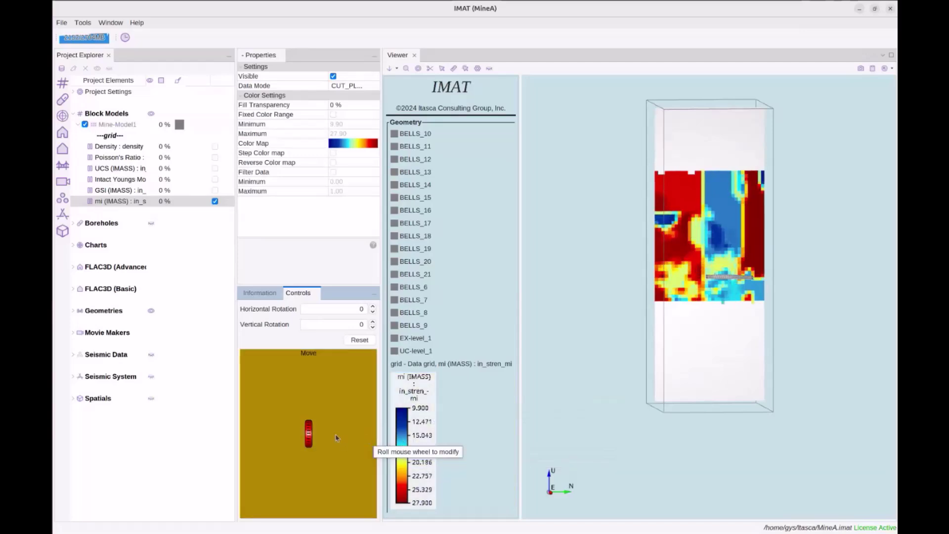
left_click(365, 326)
type("90")
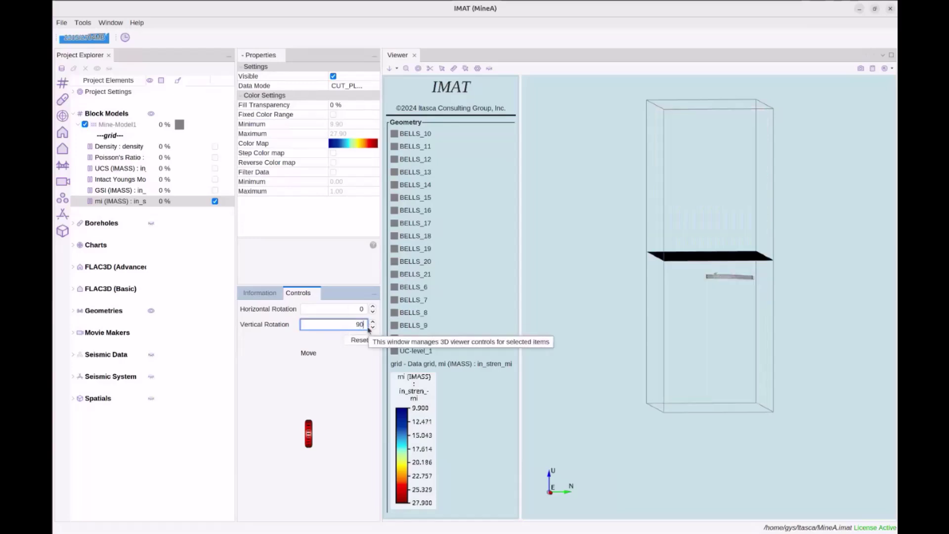
Step: Sweep the vertical mi (IMASS) cut plane back and forth through the block model to inspect its sections
left_click(578, 282)
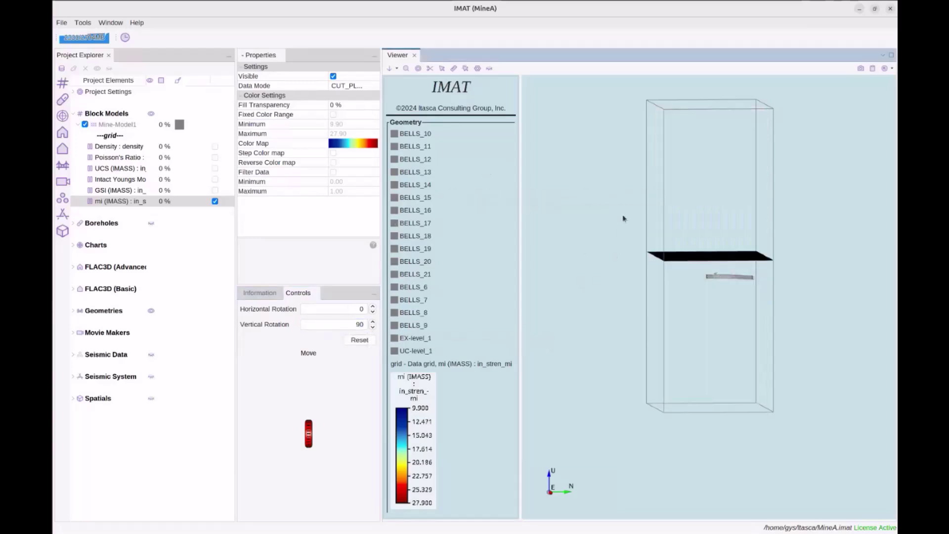
left_click_drag(577, 276, 582, 292)
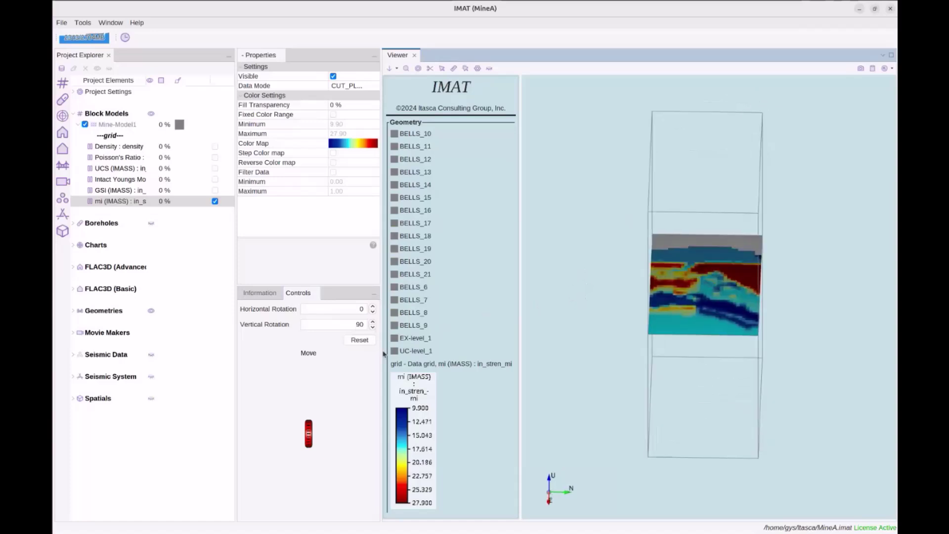
left_click(327, 406)
scroll(326, 407, "down", 8)
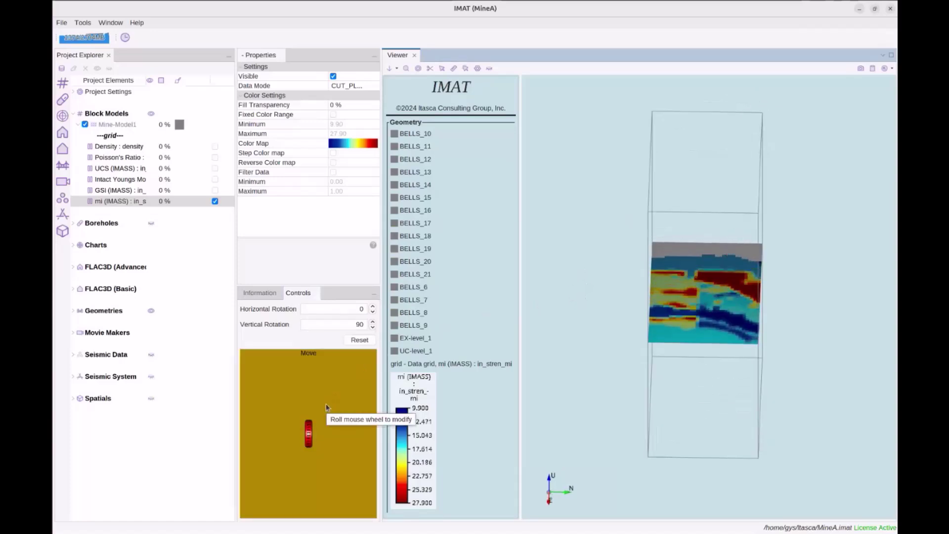
scroll(317, 415, "up", 6)
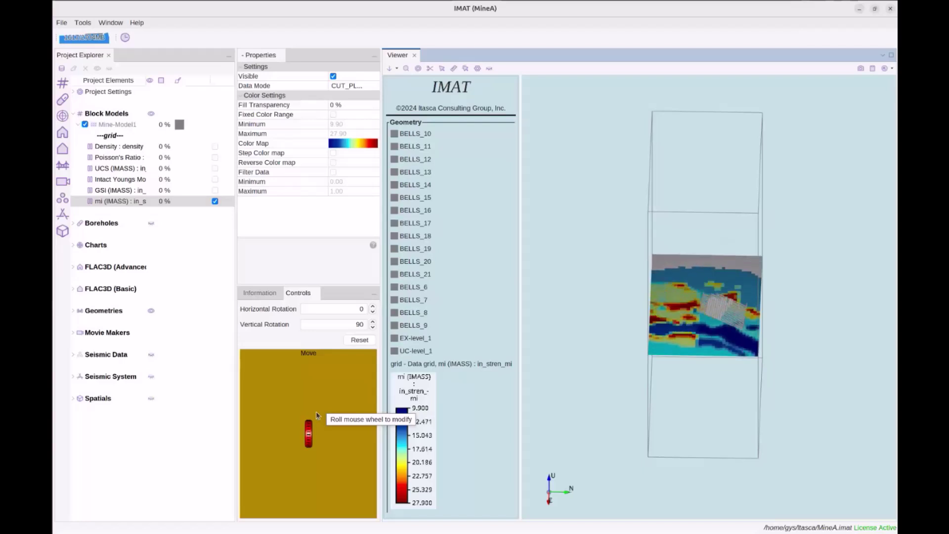
scroll(317, 415, "up", 6)
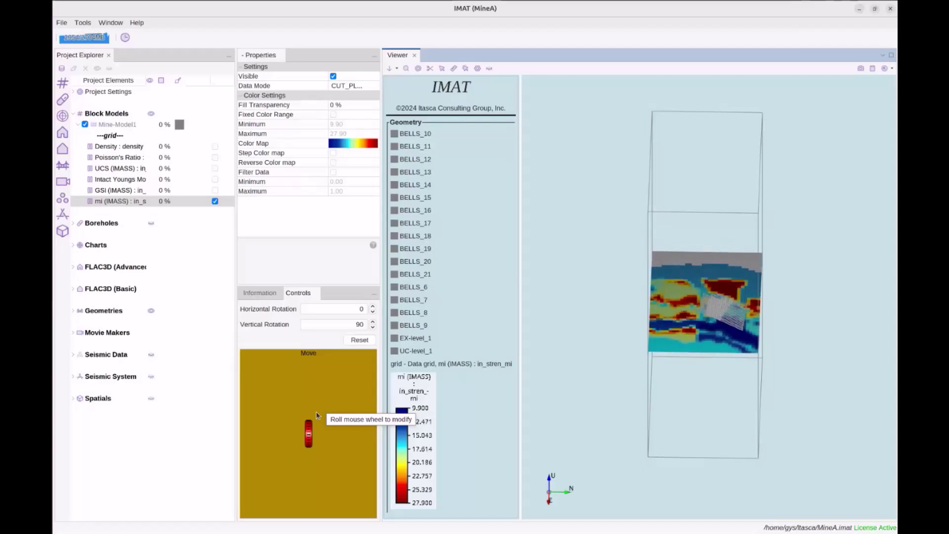
scroll(316, 413, "up", 2)
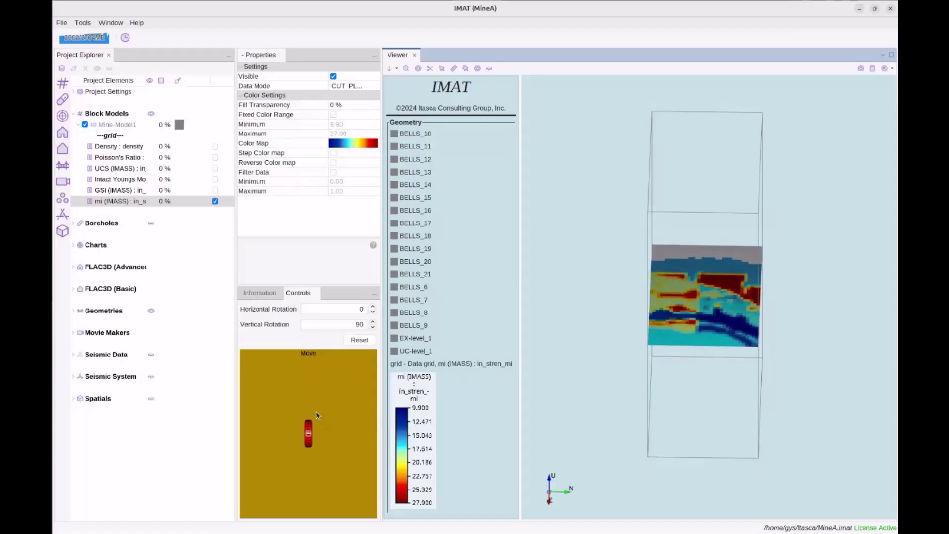
Step: Switch the mi (IMASS) data mode to ISOSURFACE and view the surfaces from another angle
left_click(353, 86)
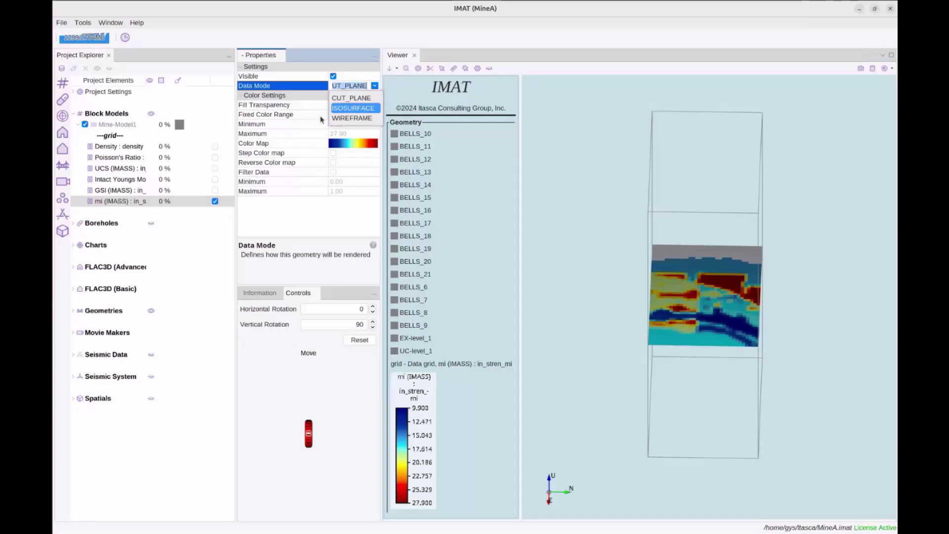
left_click(117, 202)
left_click(350, 88)
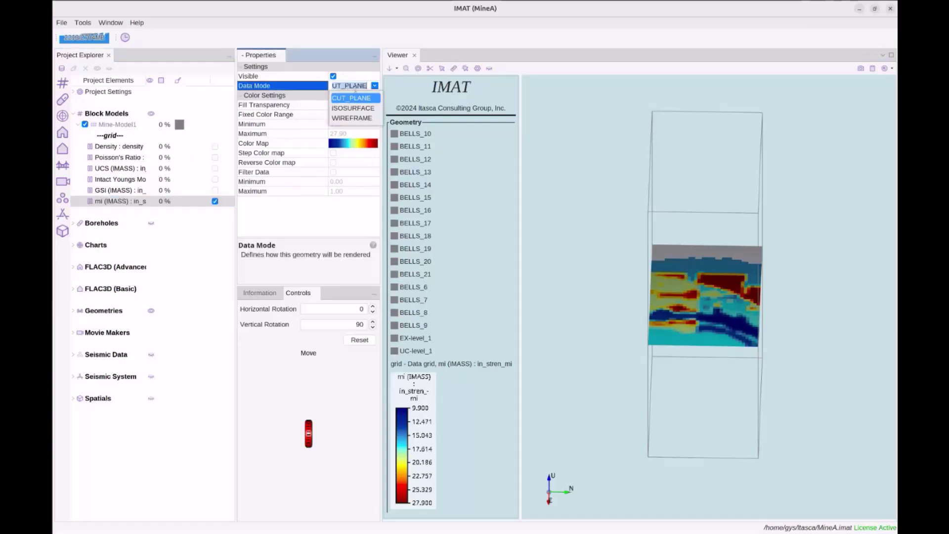
left_click(352, 108)
left_click_drag(643, 211, 617, 218)
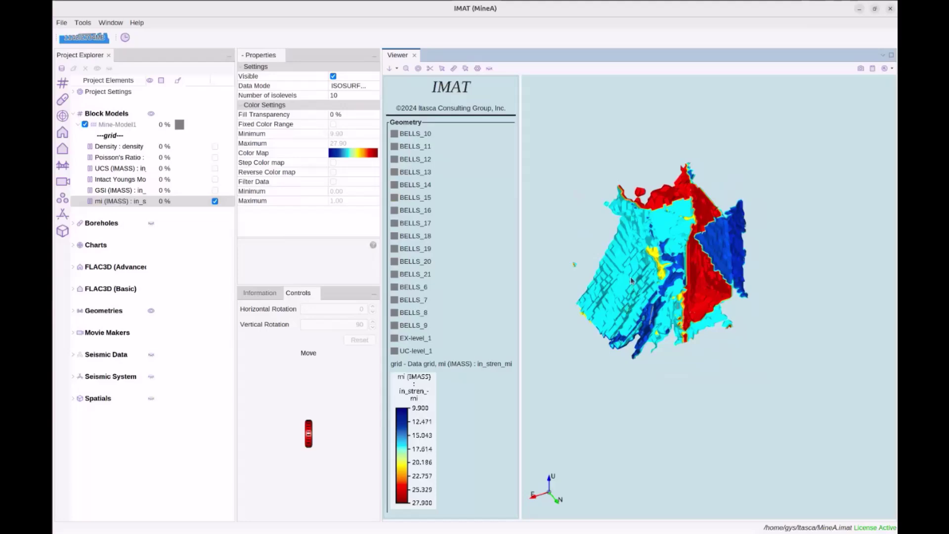
scroll(631, 281, "up", 3)
left_click_drag(635, 324, 609, 218)
Step: Set the number of isolevels to 5 for the mi (IMASS) isosurfaces and inspect them from several sides
left_click(370, 93)
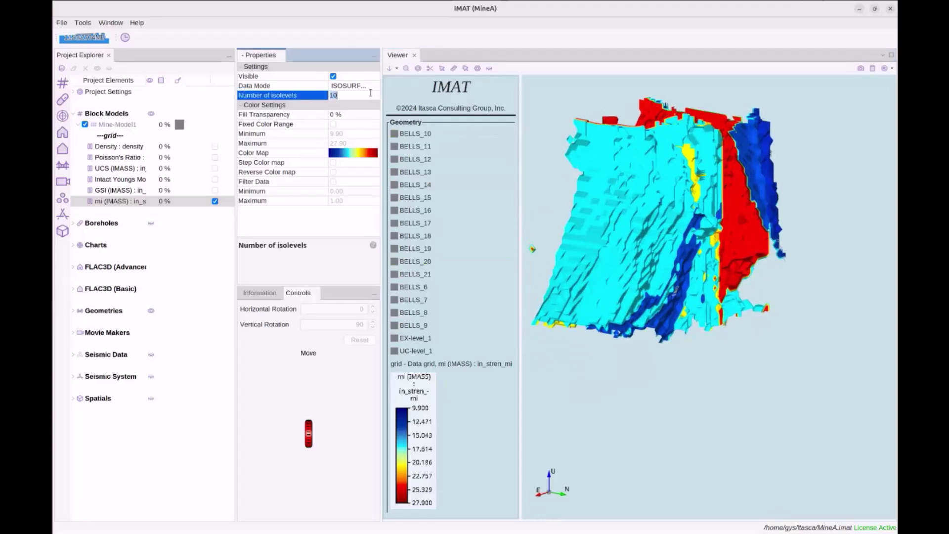
key("Return")
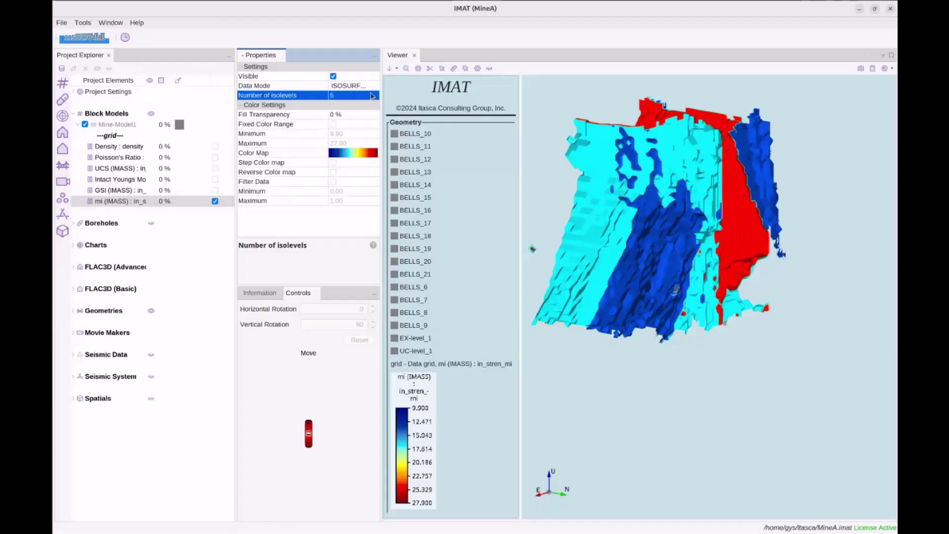
left_click_drag(637, 194, 581, 172)
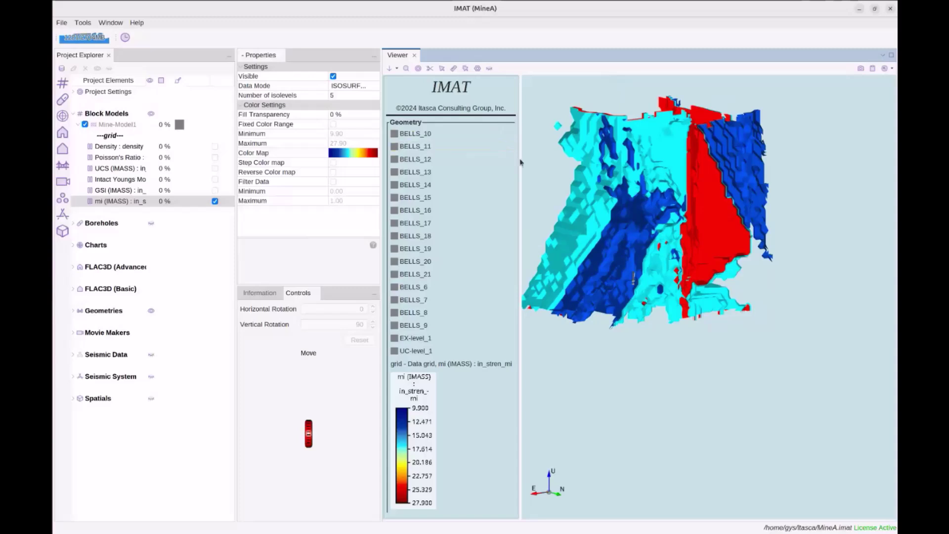
left_click_drag(541, 155, 566, 164)
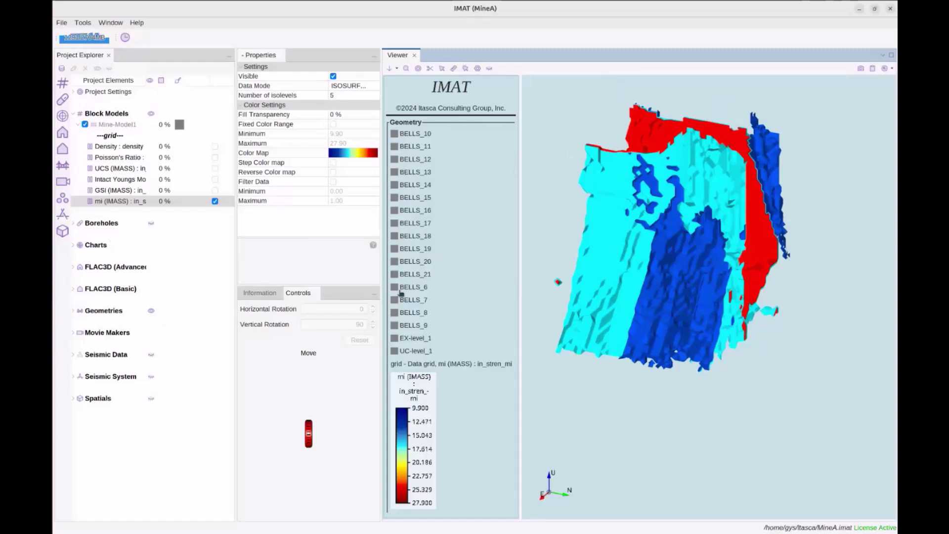
left_click_drag(570, 217, 544, 229)
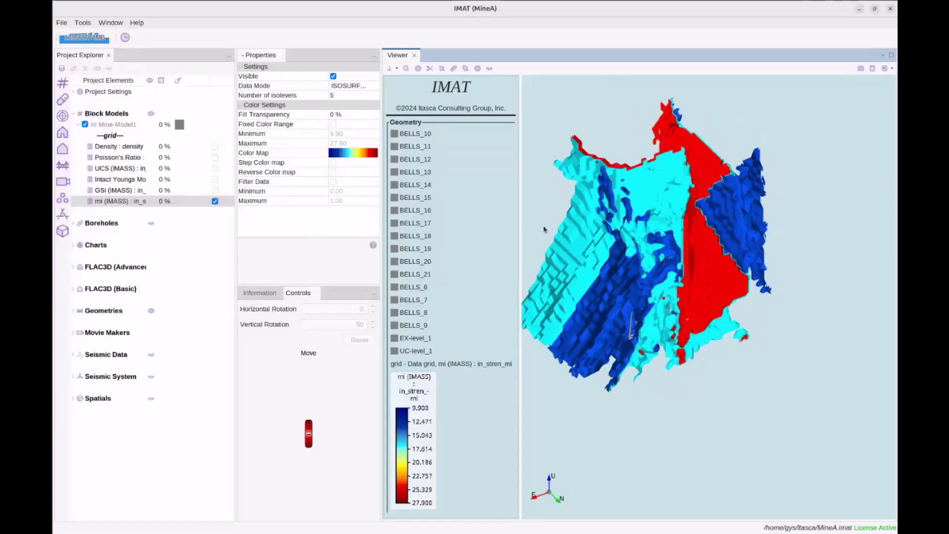
right_click_drag(566, 241, 645, 241)
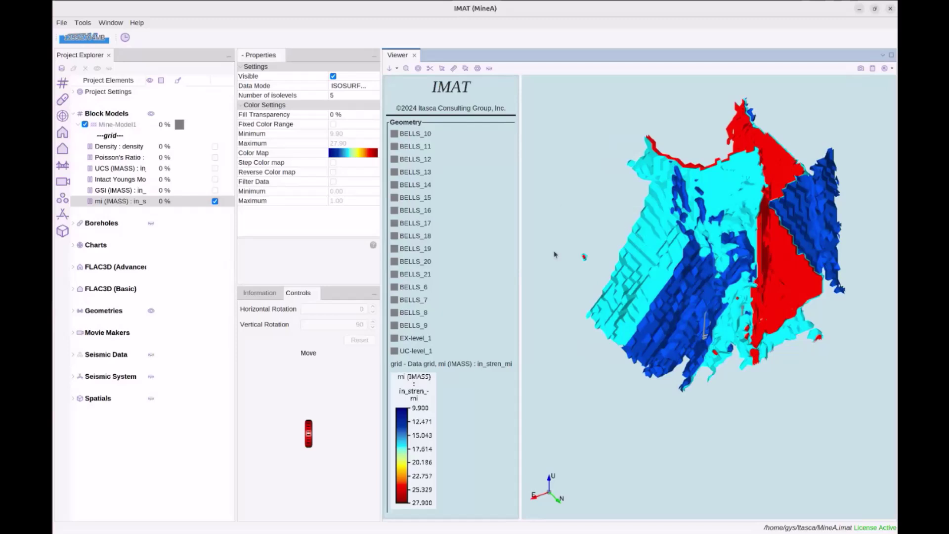
left_click_drag(676, 218, 671, 251)
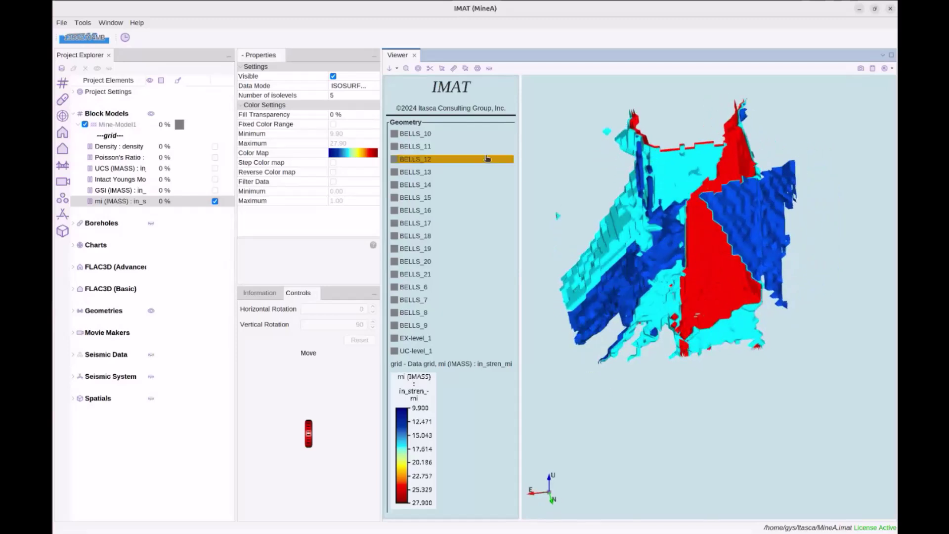
Step: Change the mi (IMASS) data mode to WIREFRAME and restrict the displayed domain to CAVE_21
left_click(351, 85)
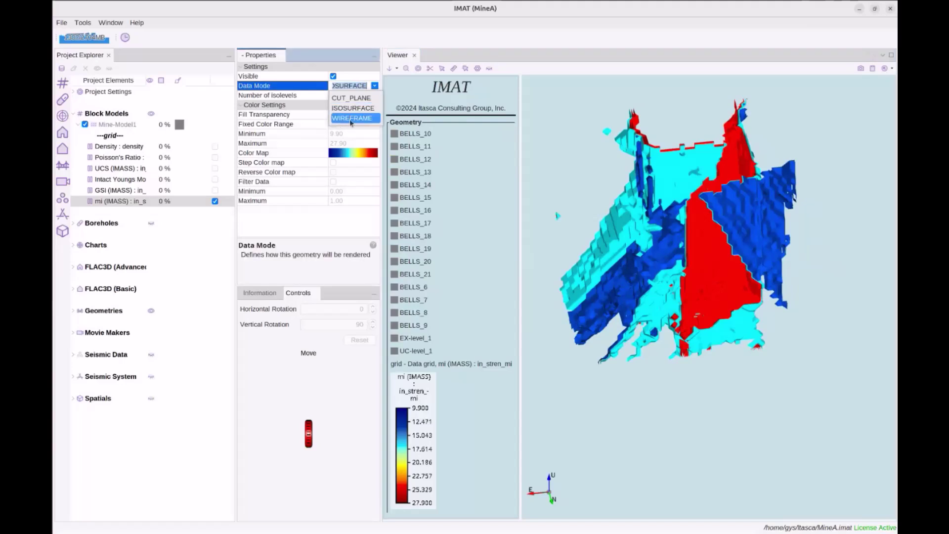
left_click(360, 119)
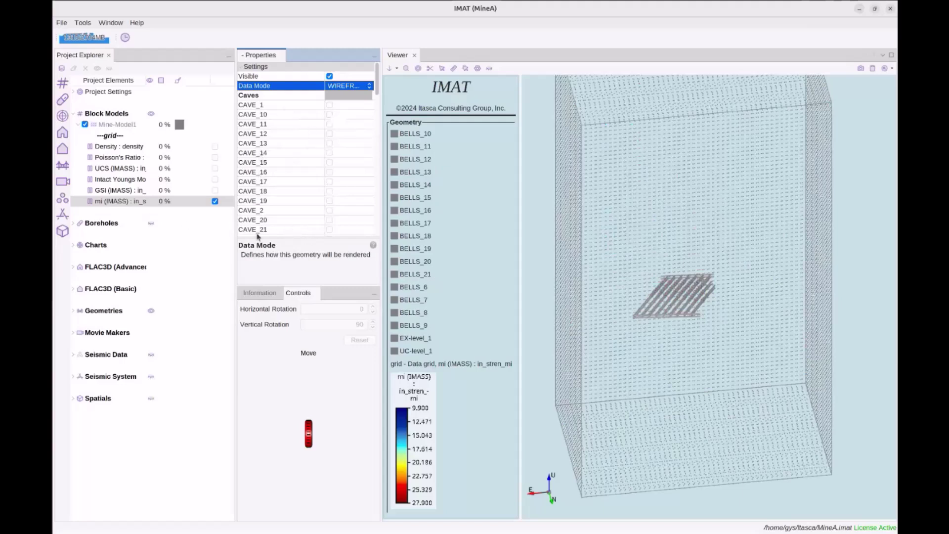
left_click(329, 230)
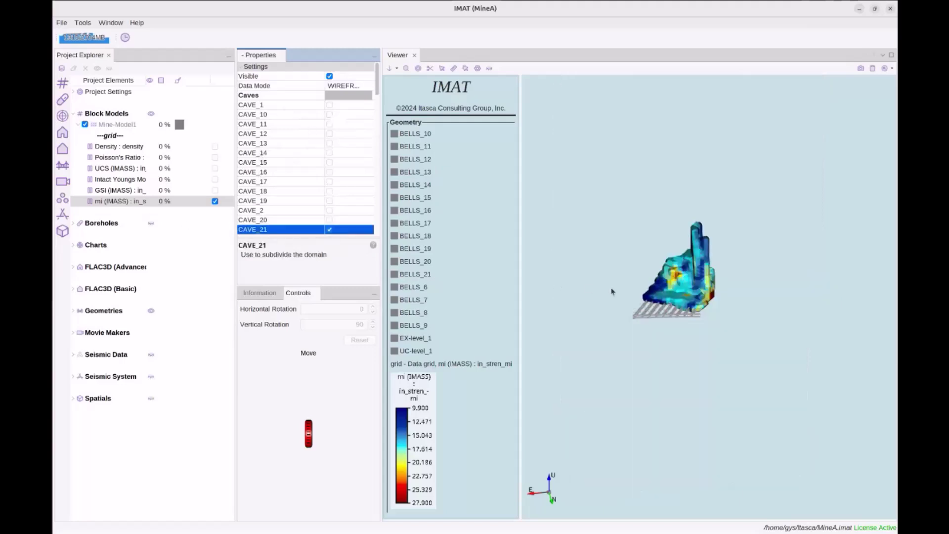
scroll(653, 292, "up", 3)
mouse_move(685, 323)
left_mouse_down()
mouse_move(606, 294)
mouse_move(675, 314)
left_mouse_up()
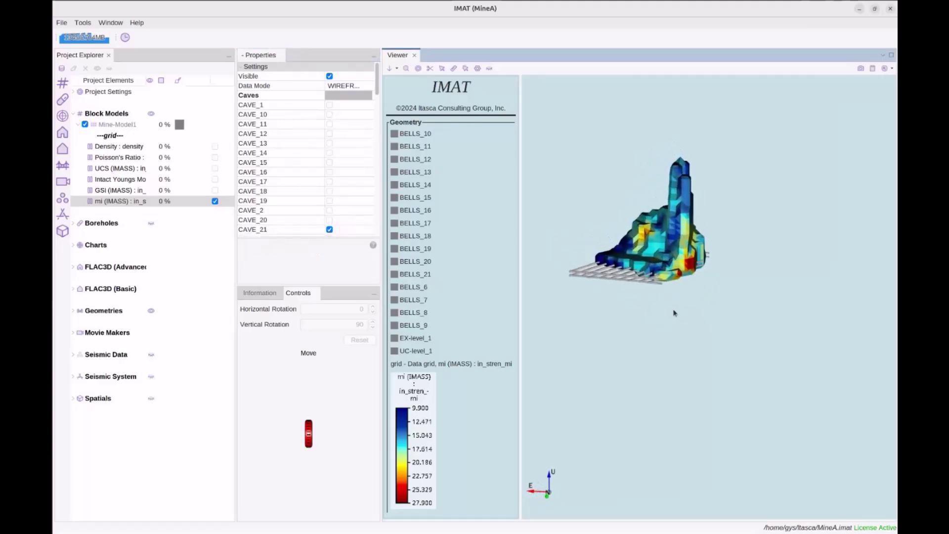
Step: Review the other geometry groups available for subdividing the domain and examine the mi-coloured CAVE_21 surface from all sides
scroll(338, 200, "down", 5)
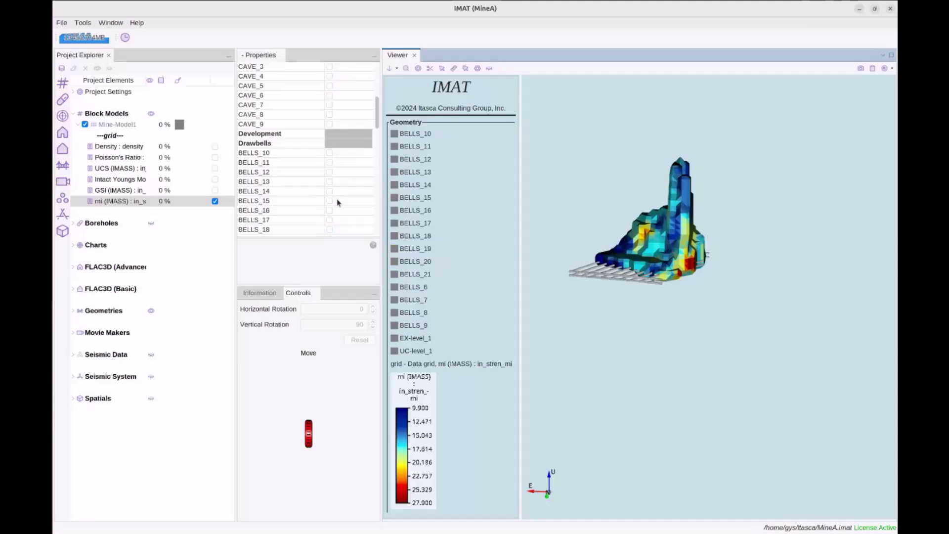
scroll(334, 206, "down", 5)
scroll(333, 206, "down", 2)
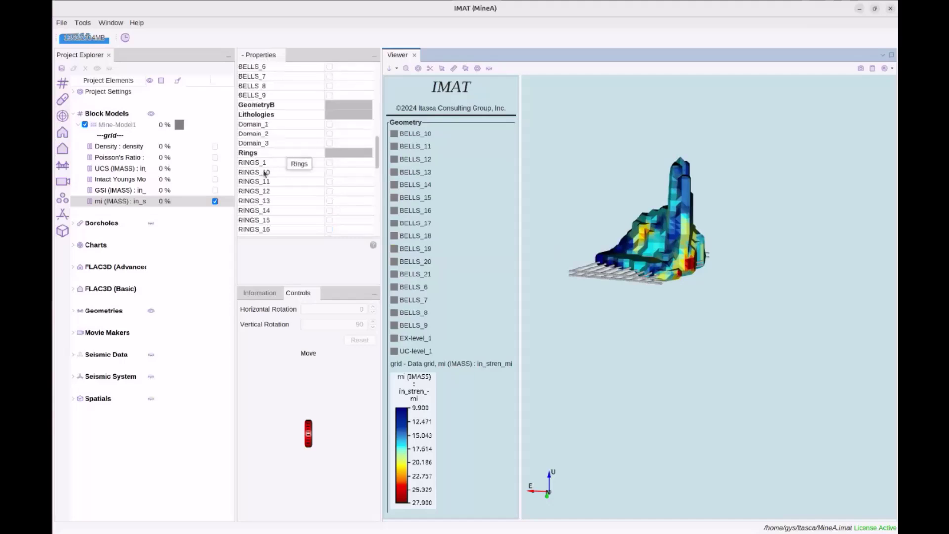
scroll(333, 206, "up", 3)
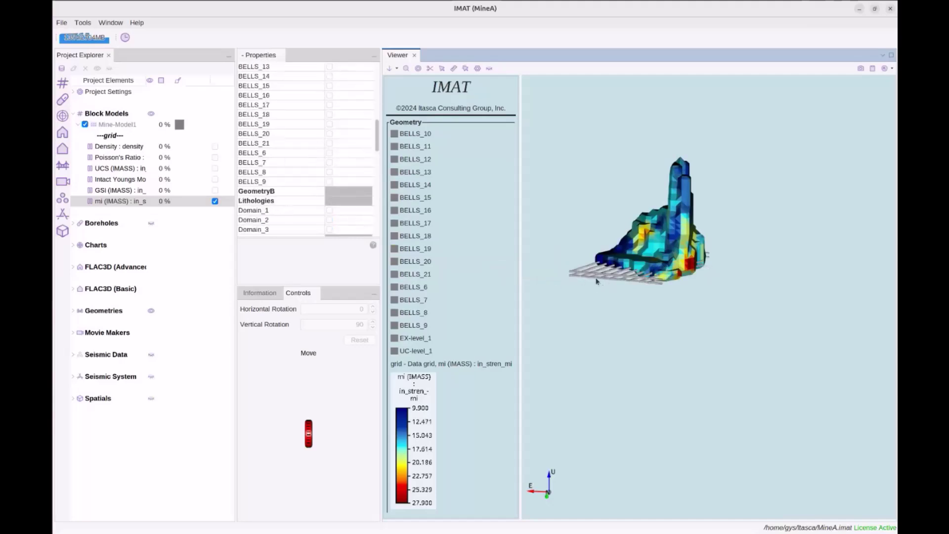
left_click_drag(593, 281, 589, 304)
right_click_drag(629, 323, 741, 295)
scroll(741, 294, "up", 2)
left_click_drag(768, 287, 739, 213)
left_click_drag(763, 266, 731, 241)
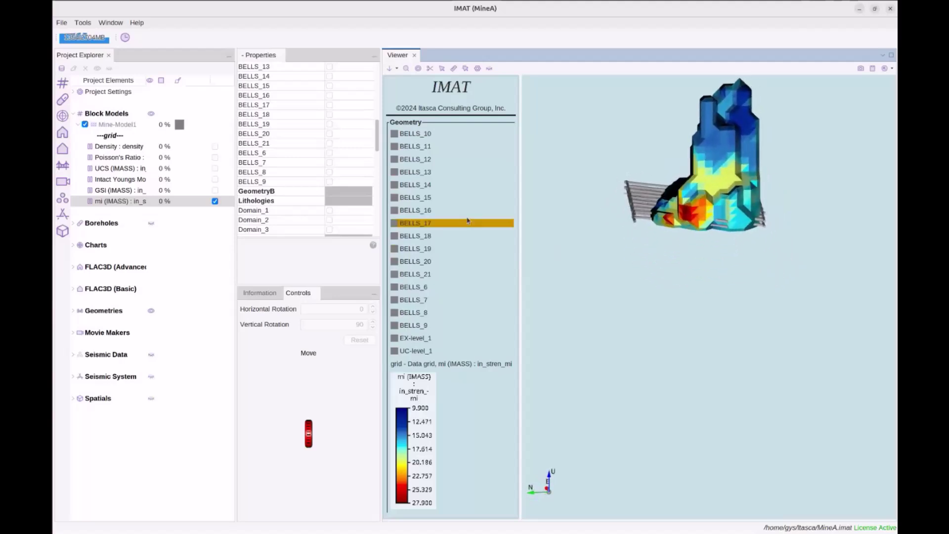
scroll(303, 195, "up", 10)
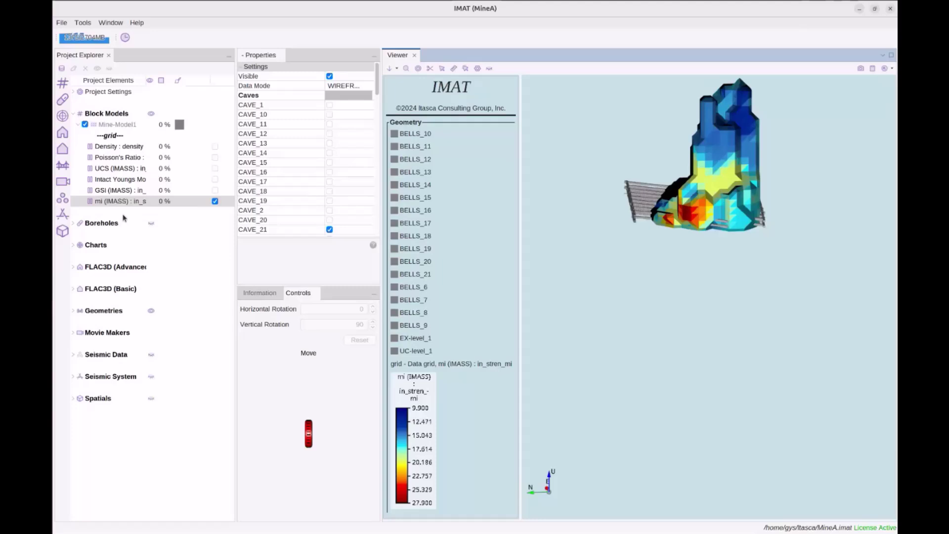
left_click_drag(604, 219, 551, 183)
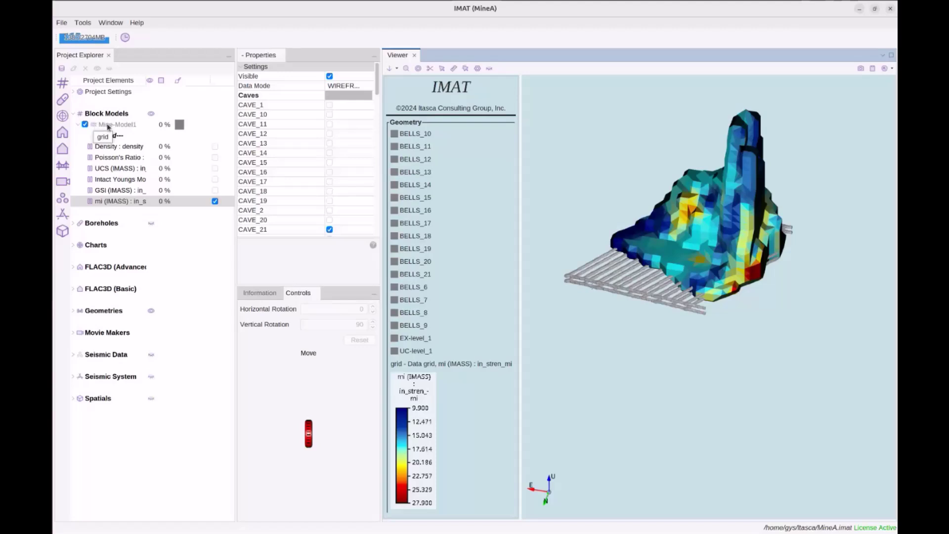
Step: Hide Mine-Model1, collapse the Block Models group and widen the Project Elements column
left_click(85, 124)
left_click(76, 116)
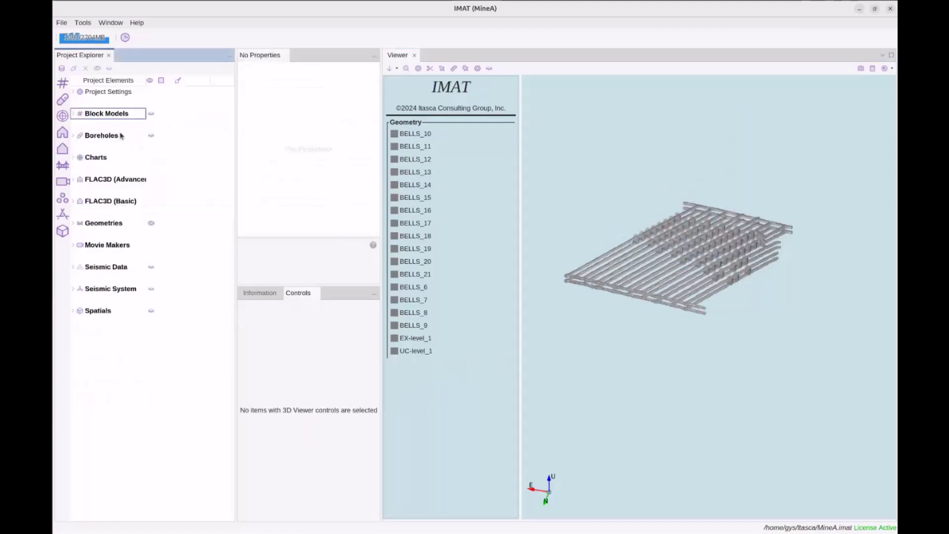
left_click_drag(146, 81, 176, 81)
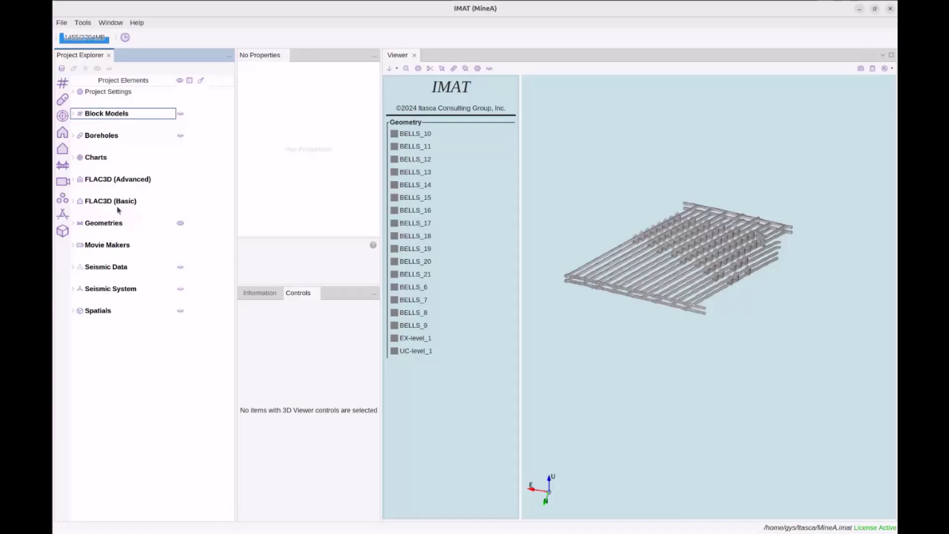
Step: Check which project types can be imported under FLAC3D (Basic)
left_click(108, 202)
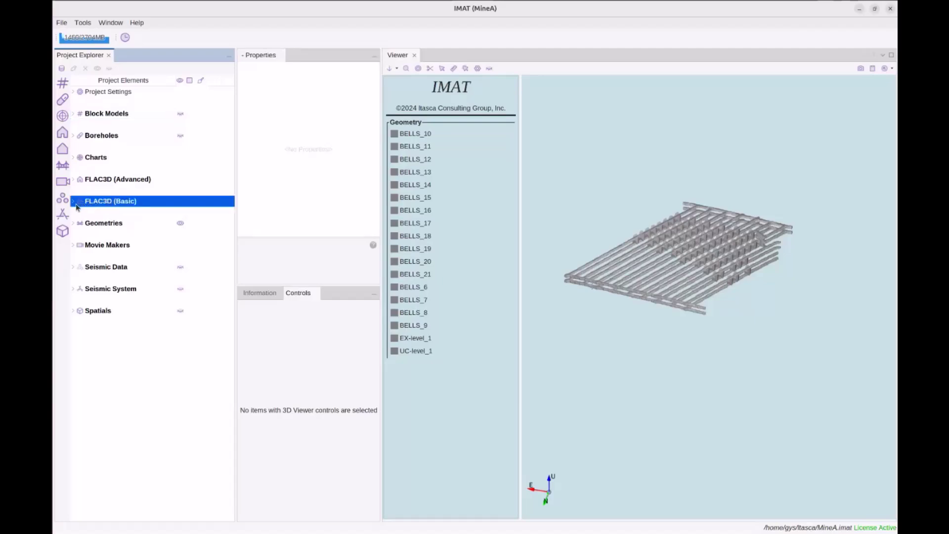
right_click(76, 207)
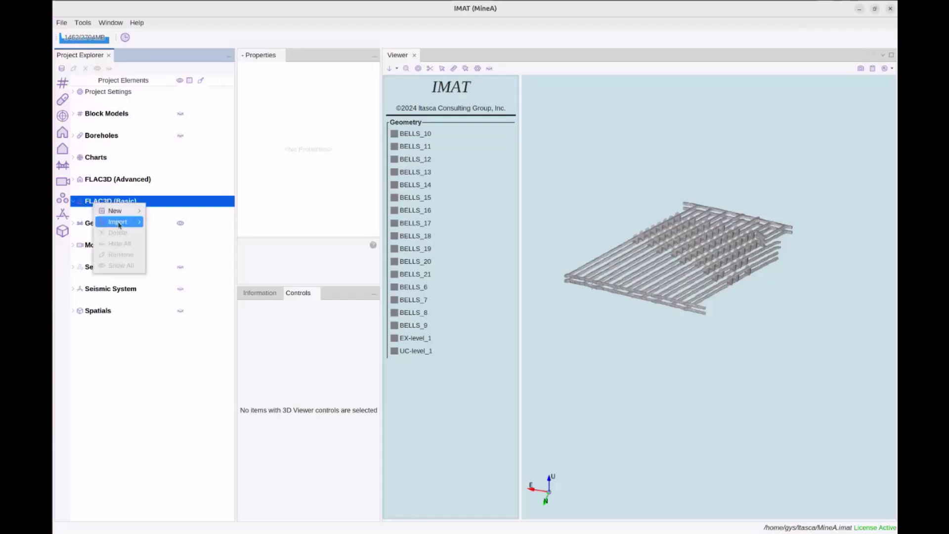
mouse_move(120, 223)
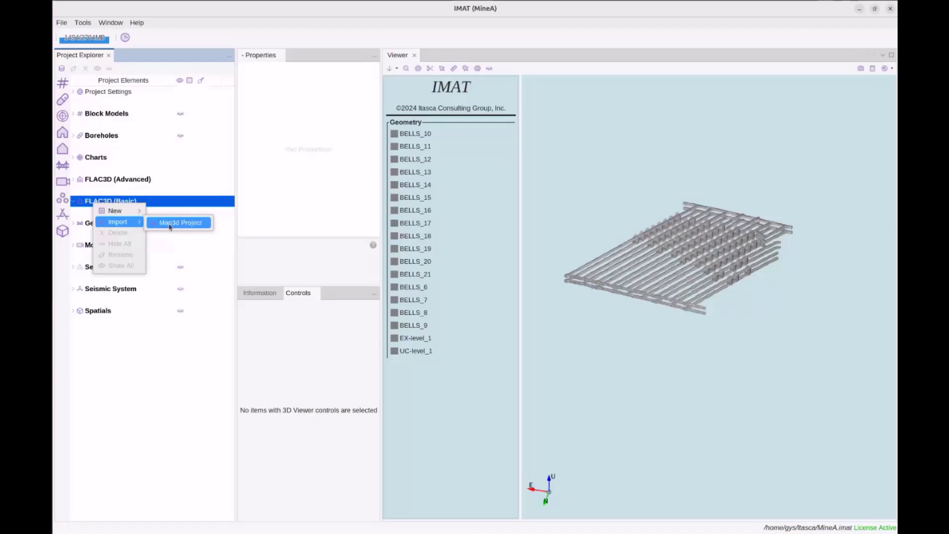
left_click(290, 257)
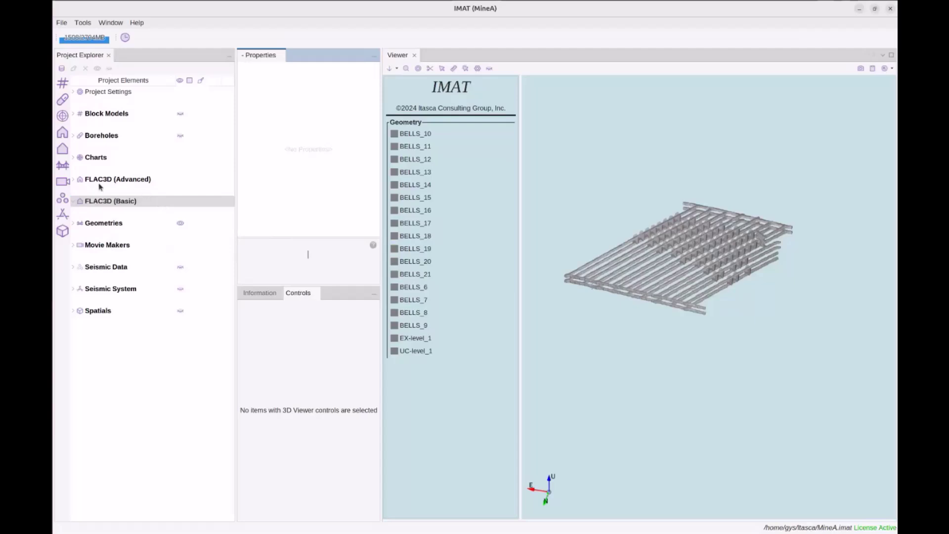
Step: Start a new FLAC3D (Advanced) project and name it Proj
left_click(126, 182)
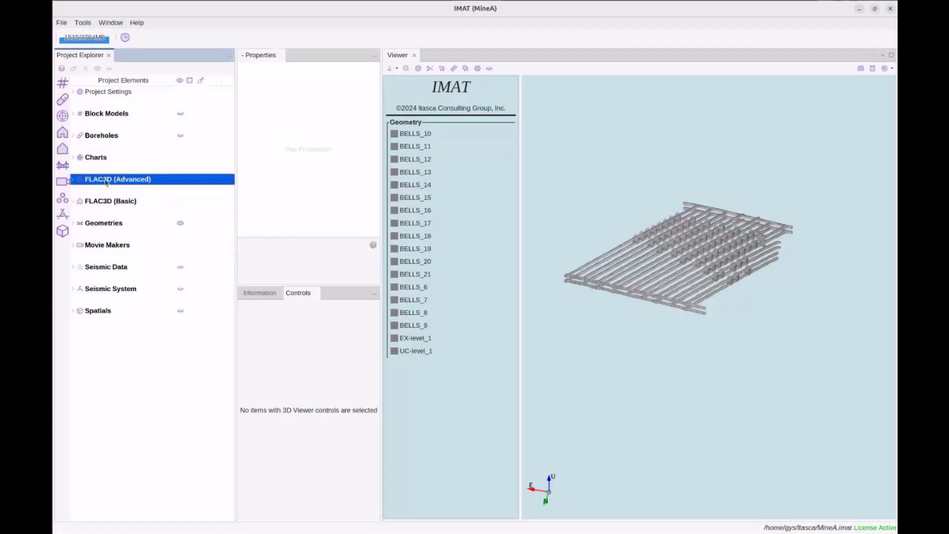
right_click(106, 181)
mouse_move(136, 188)
left_click(191, 188)
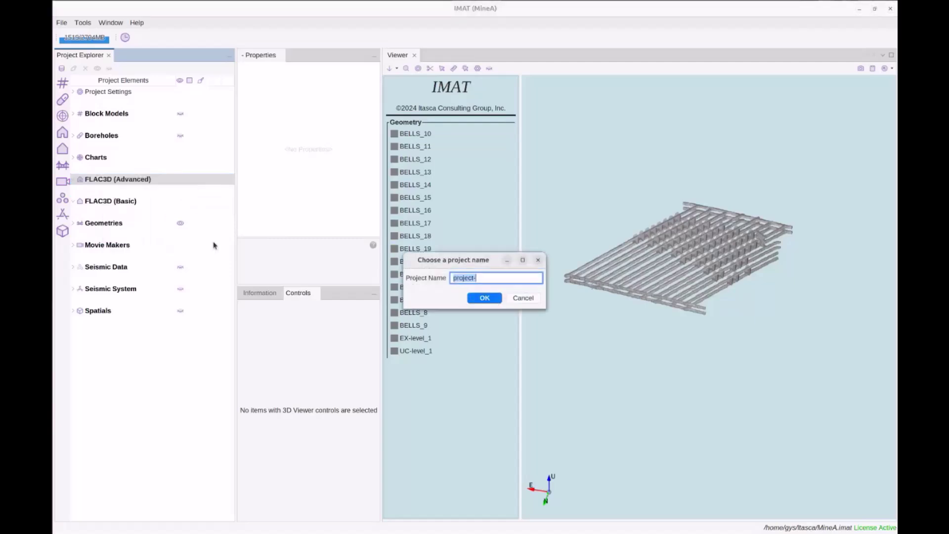
type("Proj")
key("Return")
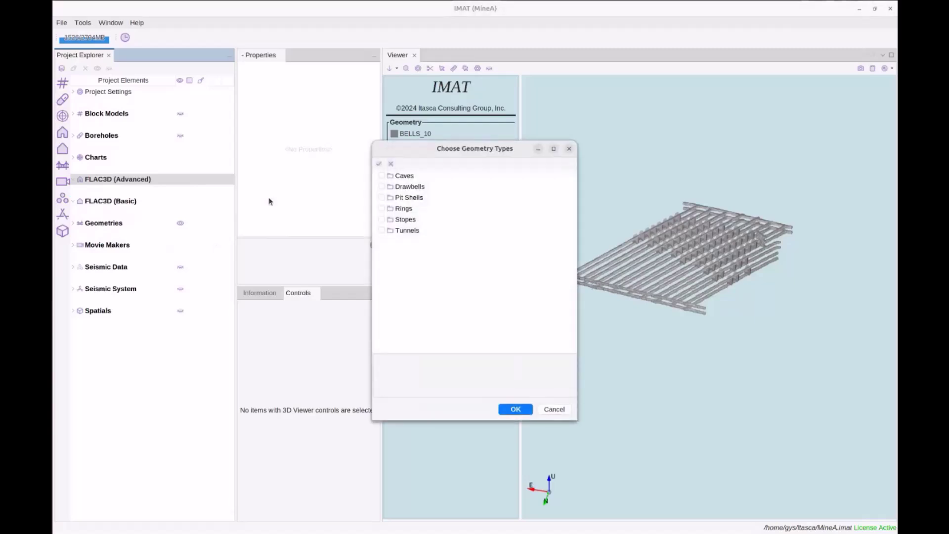
Step: Include the Tunnels, Caves, Rings and Drawbells geometry types in the new FLAC3D (Advanced) project and expand Project1's contents
left_click_drag(452, 148, 435, 124)
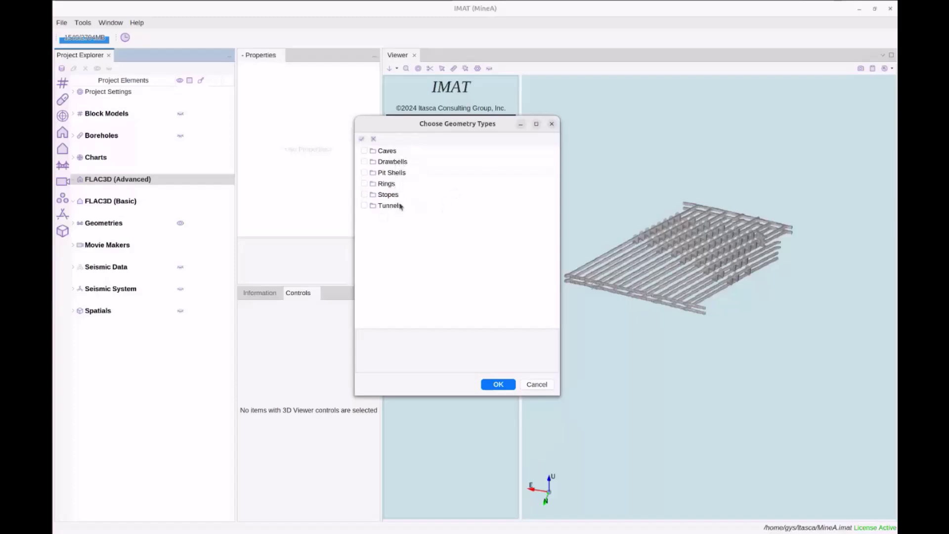
left_click(364, 205)
left_click(396, 206)
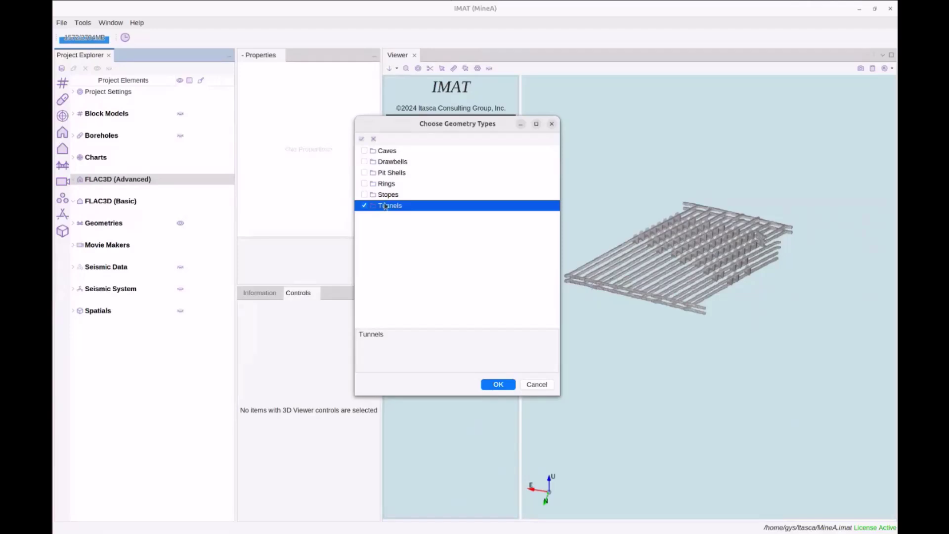
left_click(364, 150)
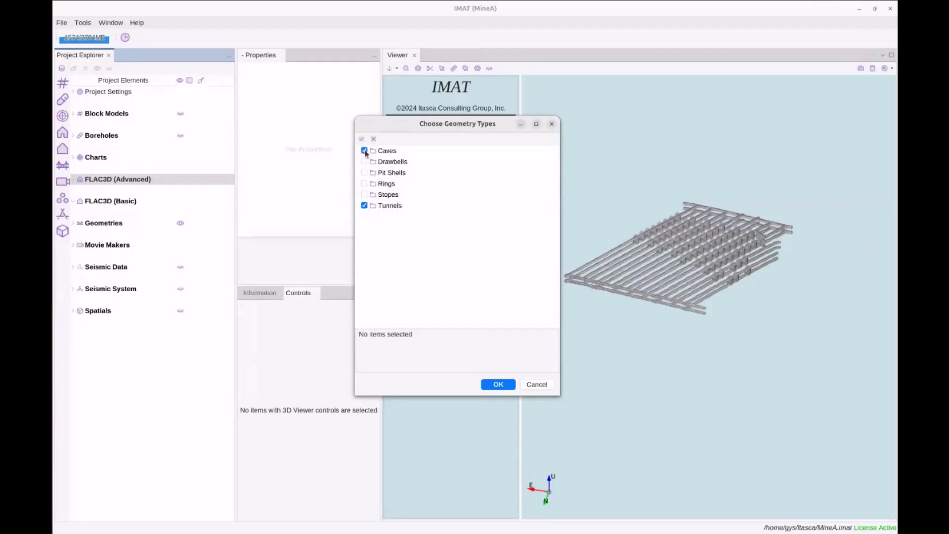
left_click(365, 183)
left_click(365, 162)
left_click(498, 385)
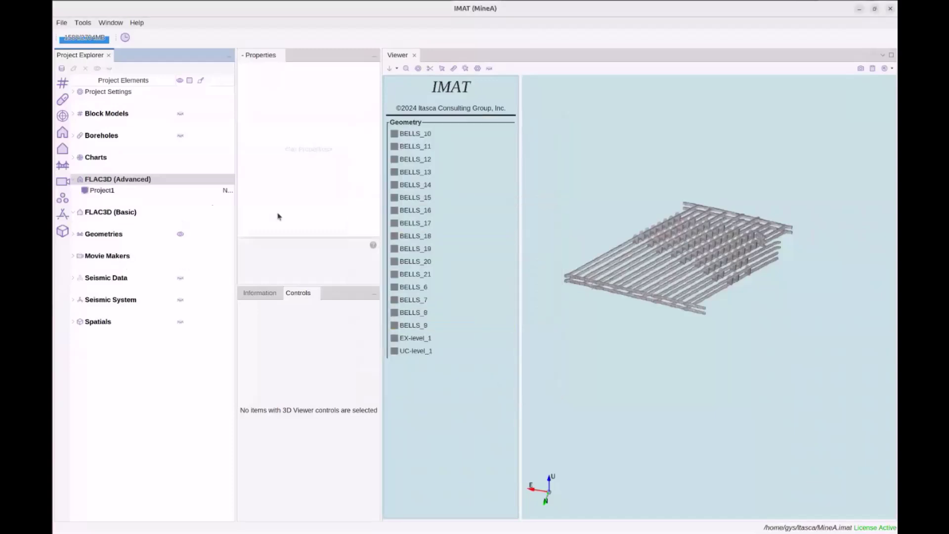
left_click(86, 191)
left_click(85, 192)
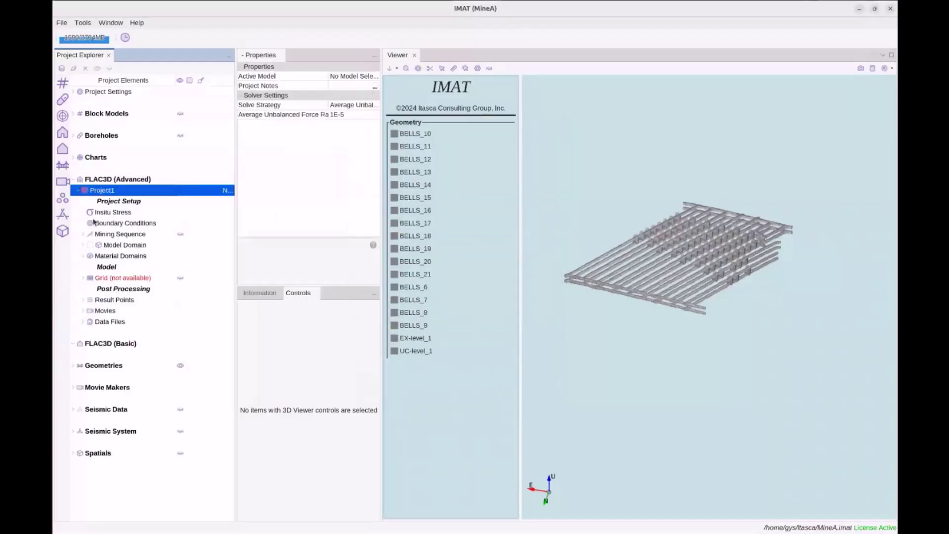
right_click(119, 182)
mouse_move(148, 190)
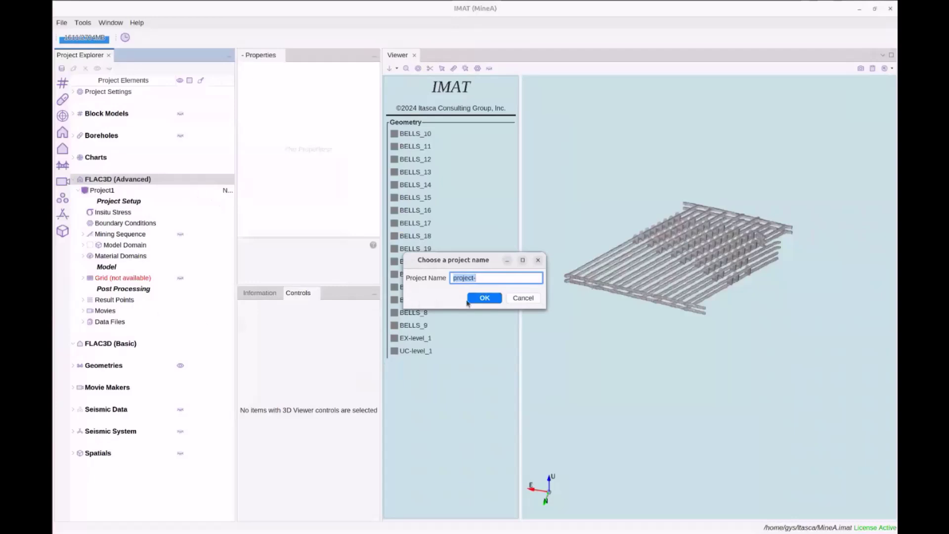
left_click(518, 300)
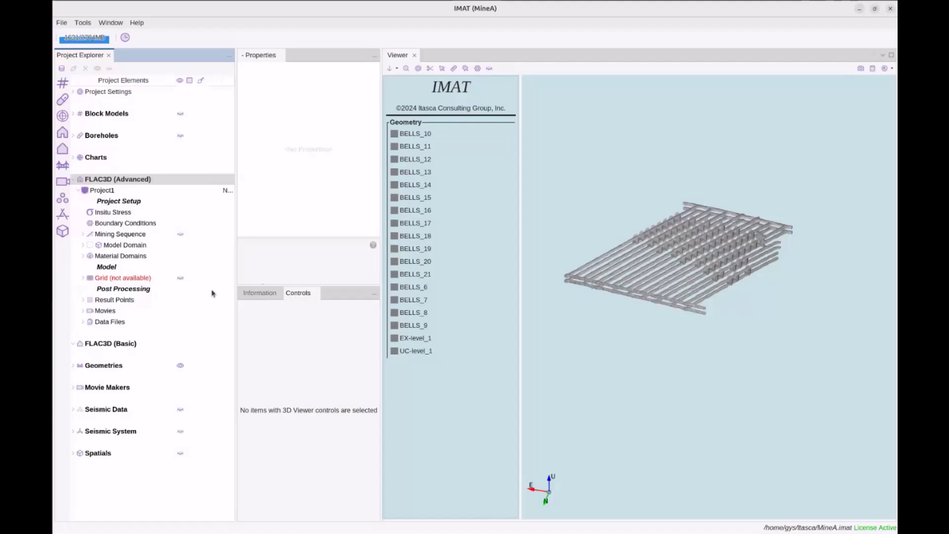
Step: Create a second FLAC3D (Advanced) project named Calibration2 with the Tunnels geometry type
right_click(118, 186)
left_click(189, 192)
type("Pro")
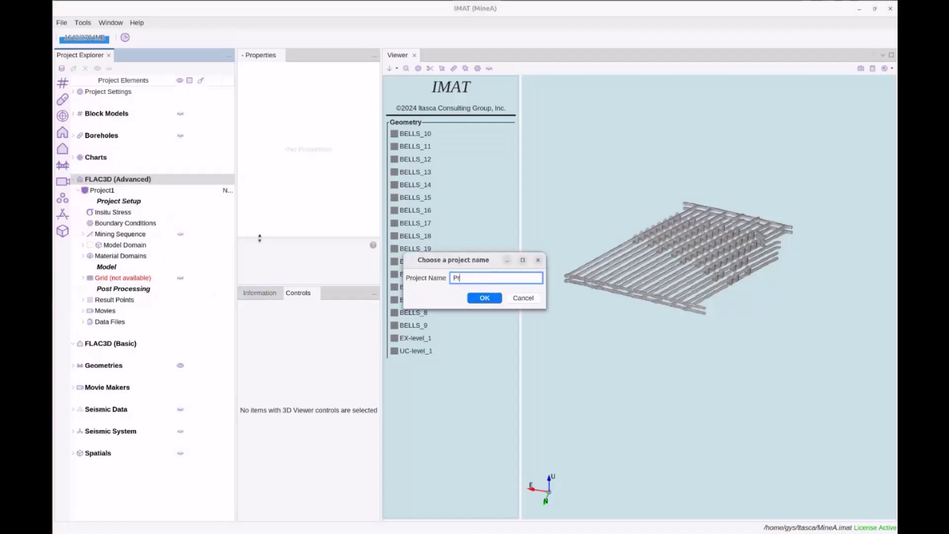
key("BackSpace")
key("BackSpace")
key("BackSpace")
type("Calibration2")
key("Return")
left_click(381, 231)
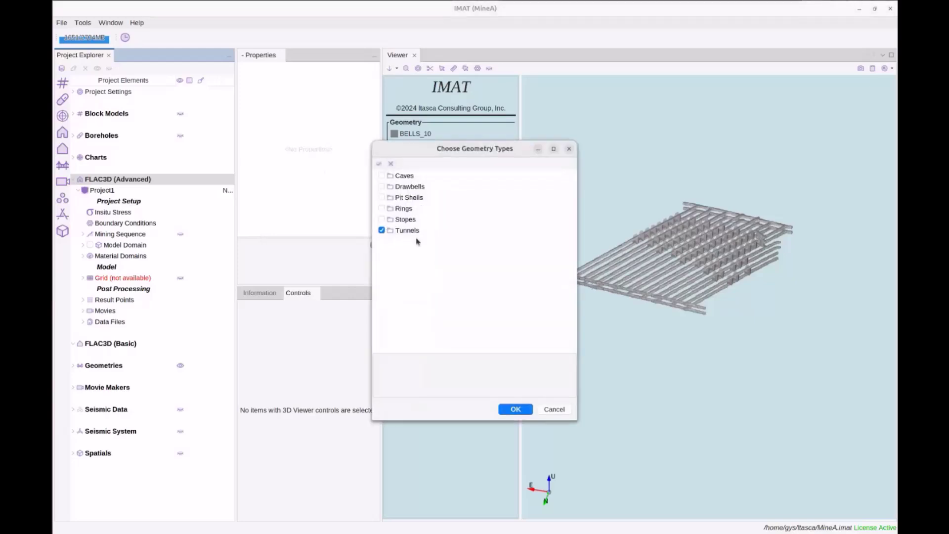
left_click(516, 409)
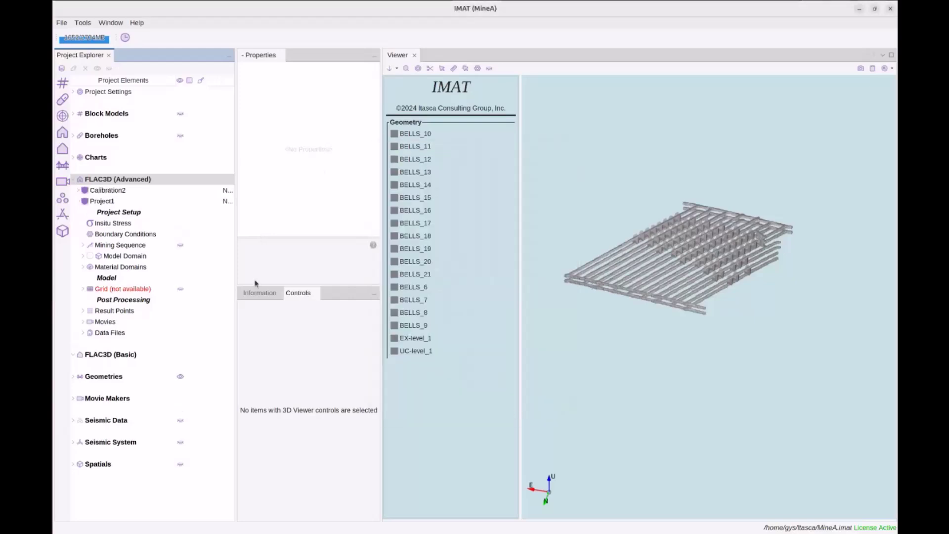
Step: Add the project note "In this project I used all the default properties" to Project1
left_click(115, 200)
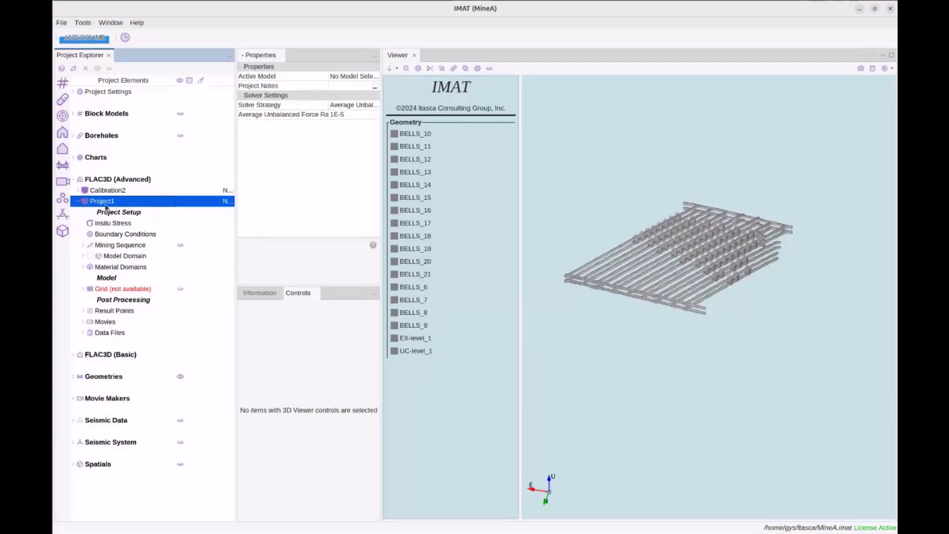
left_click(117, 191)
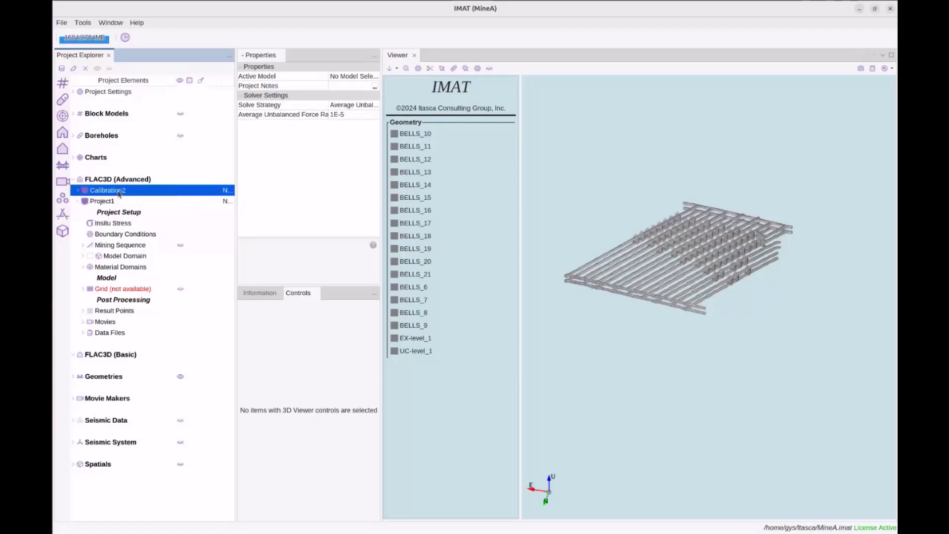
left_click(111, 201)
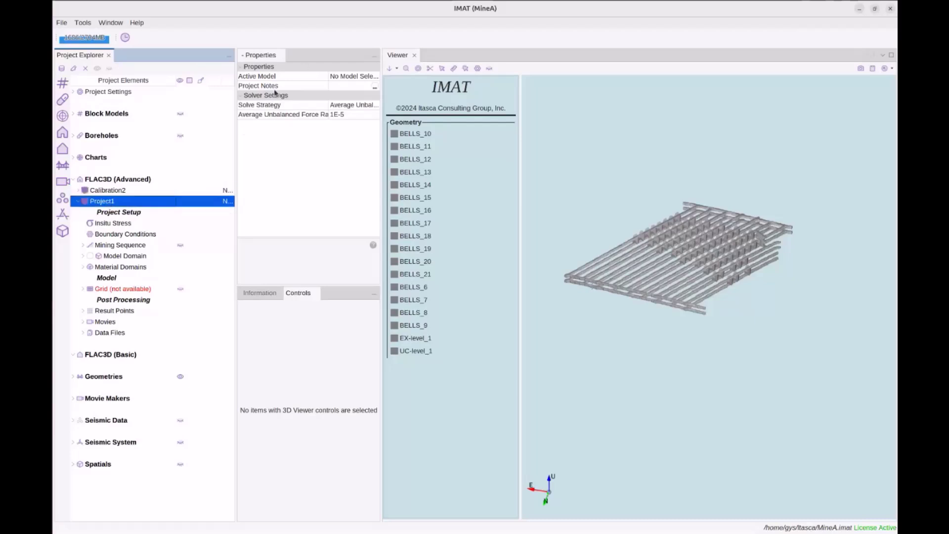
left_click(374, 87)
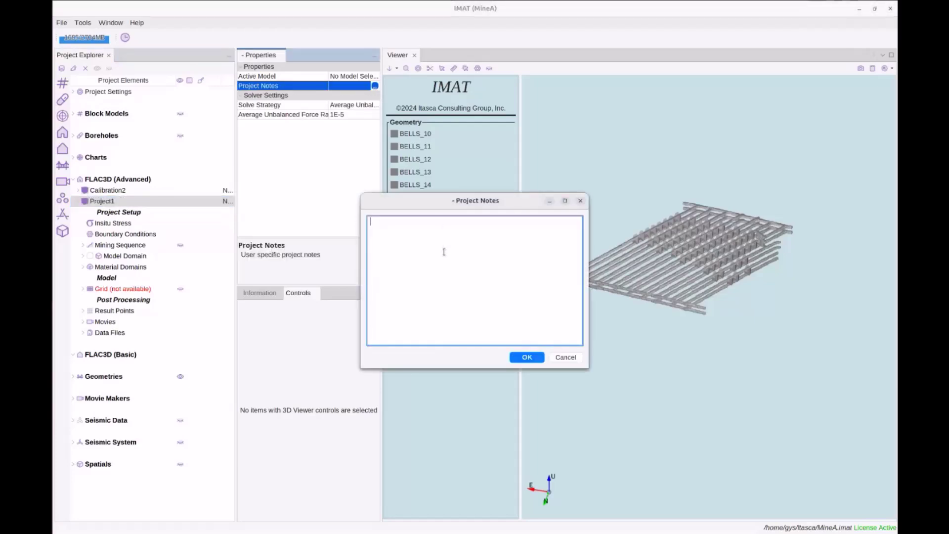
type("T")
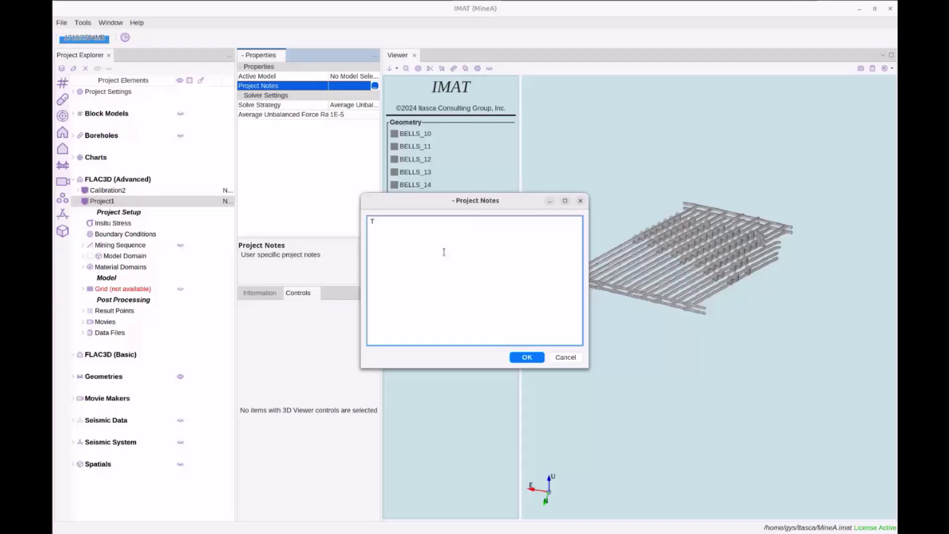
key("BackSpace")
type("In this project I used all the default properties")
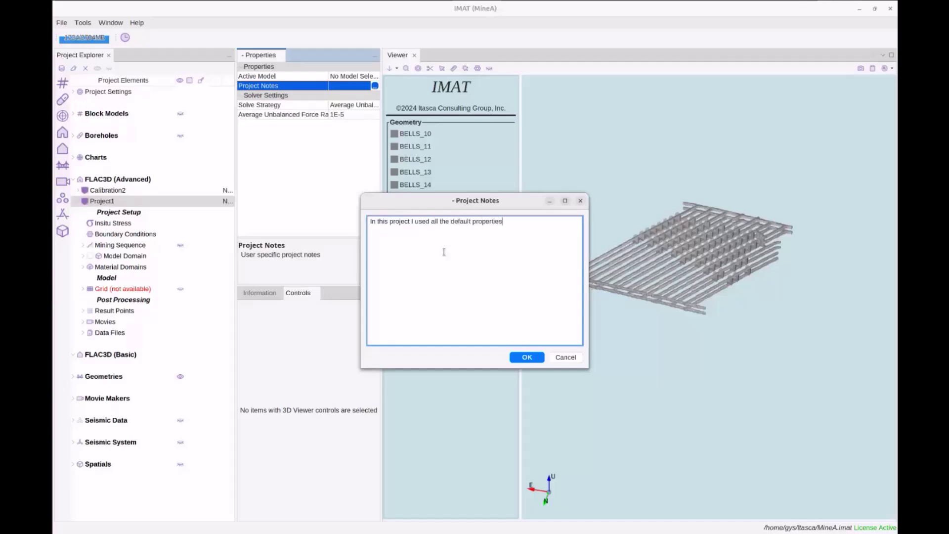
left_click(527, 357)
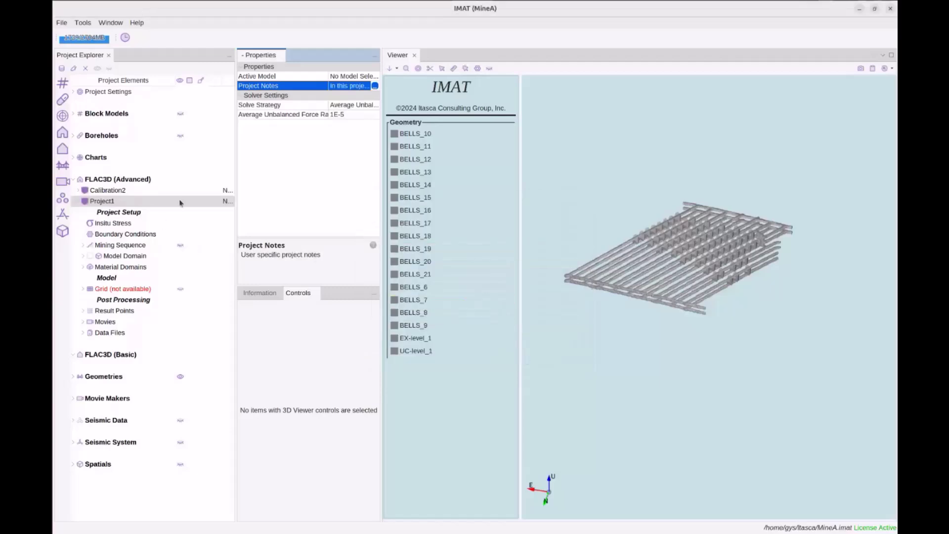
Step: Review Project1's information with its project notes and read through its how-to video descriptions
left_click(127, 211)
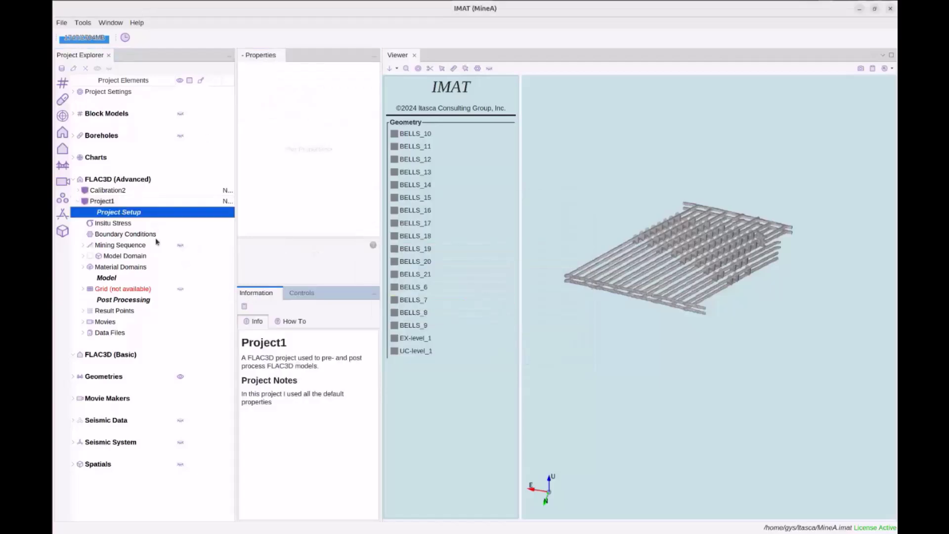
left_click(110, 202)
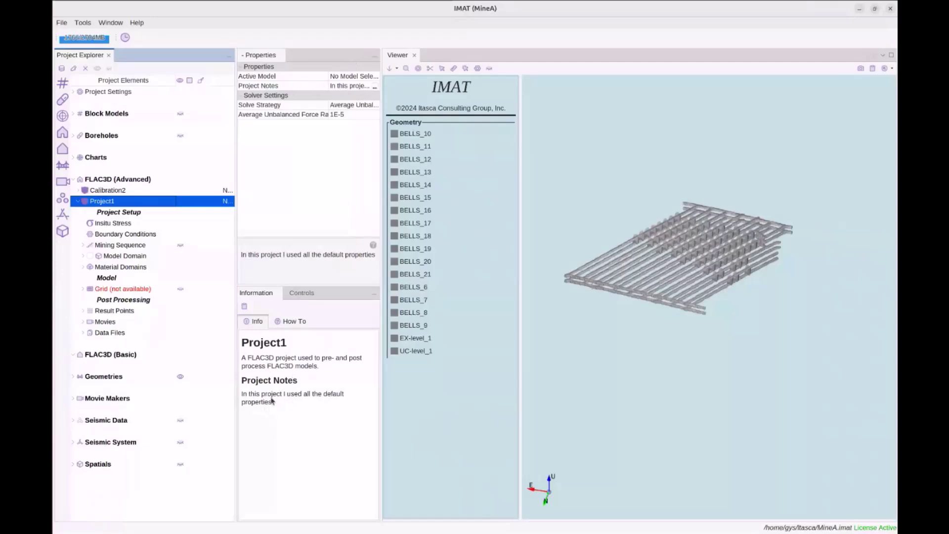
left_click(296, 324)
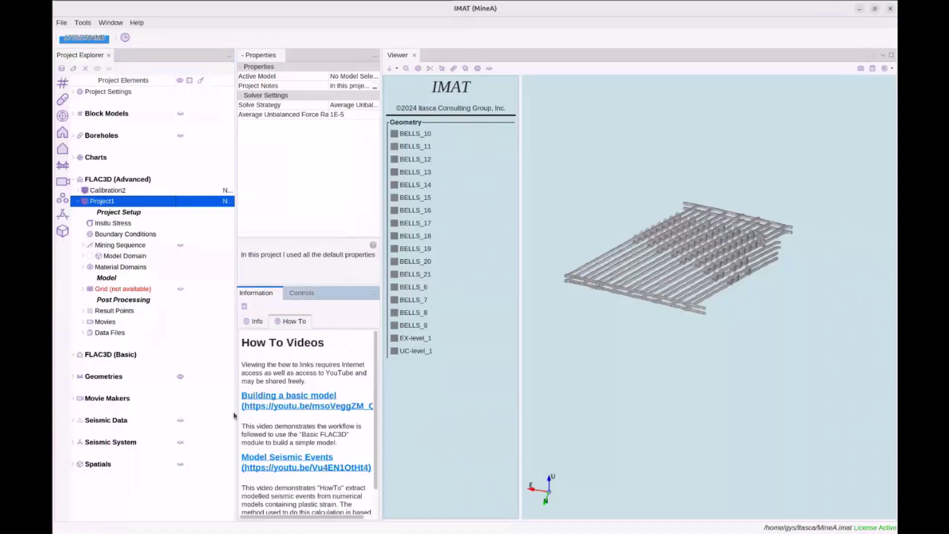
scroll(286, 371, "down", 1)
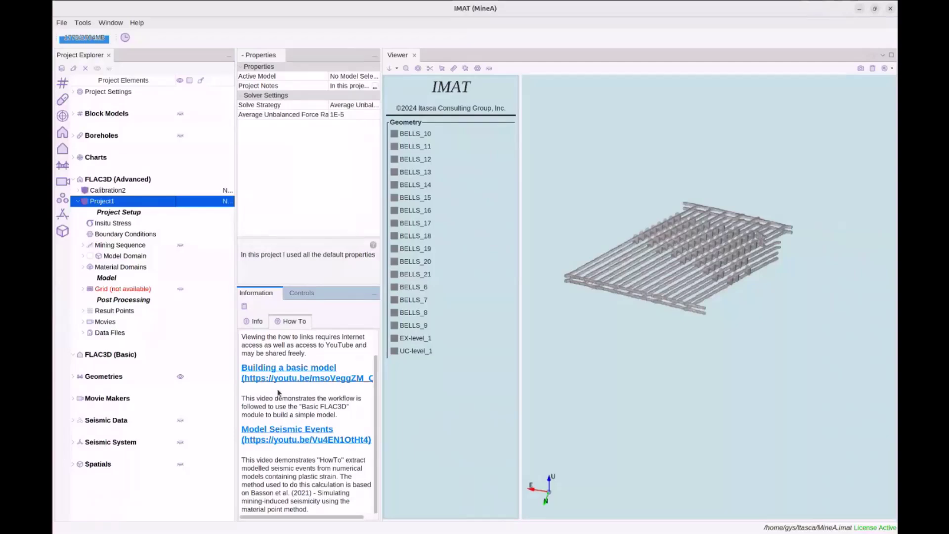
scroll(336, 389, "up", 1)
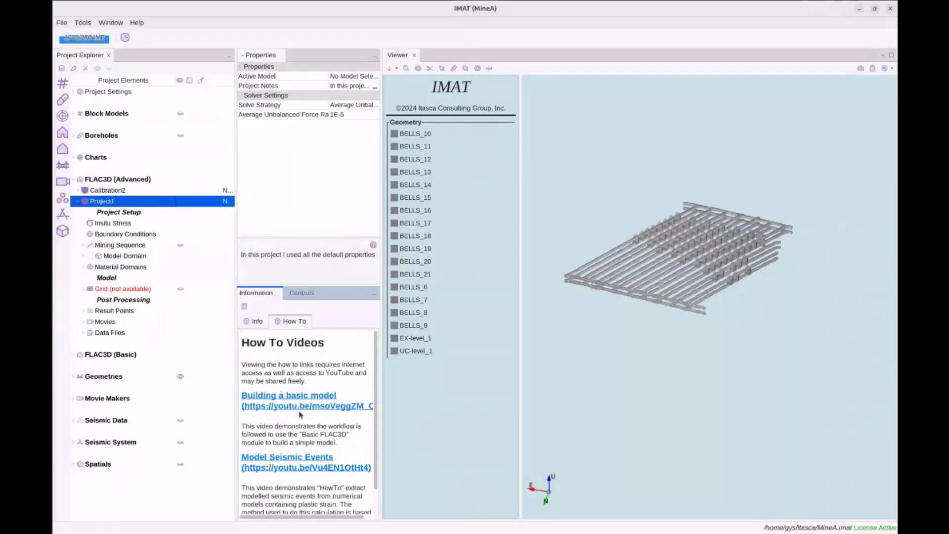
scroll(299, 414, "down", 1)
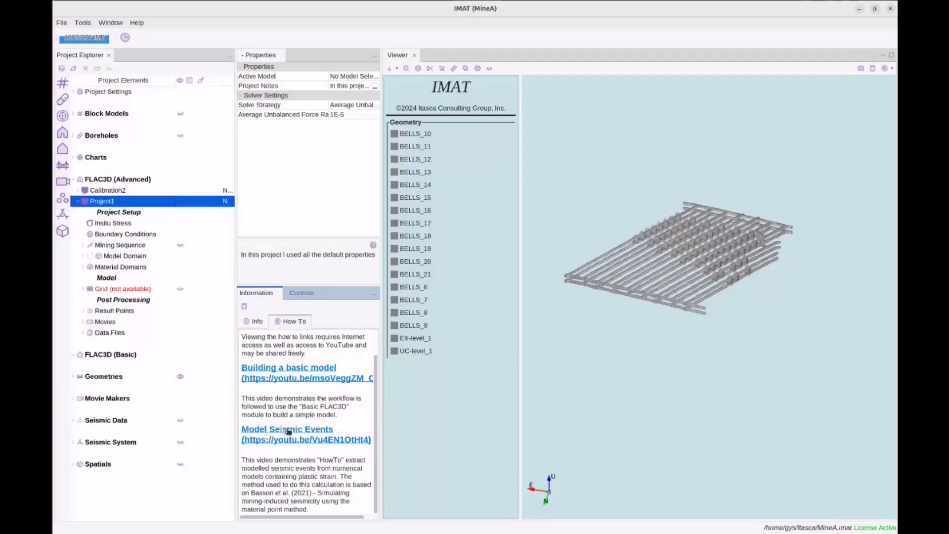
left_click(140, 217)
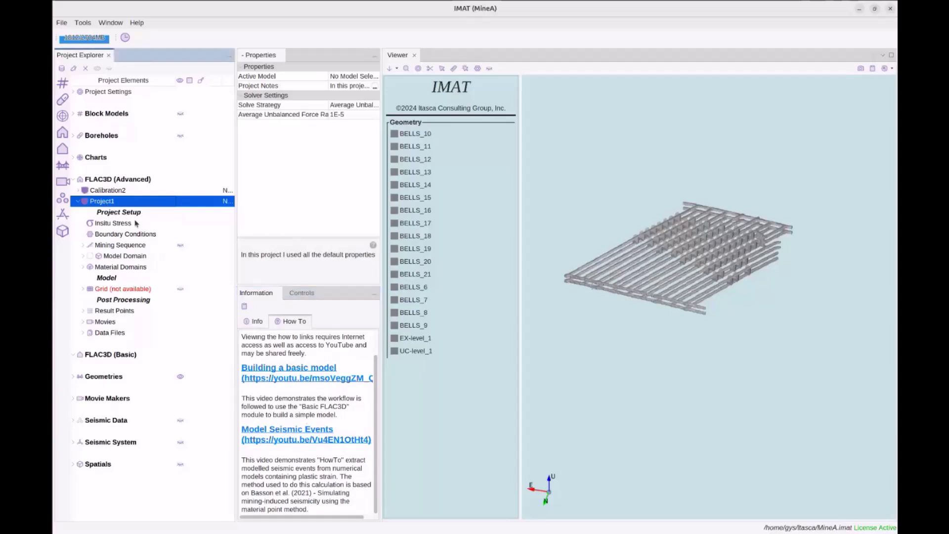
Step: Add the project note "I've modified Young's modulus by 10%" to Calibration2 and check it in the project's information
left_click(123, 192)
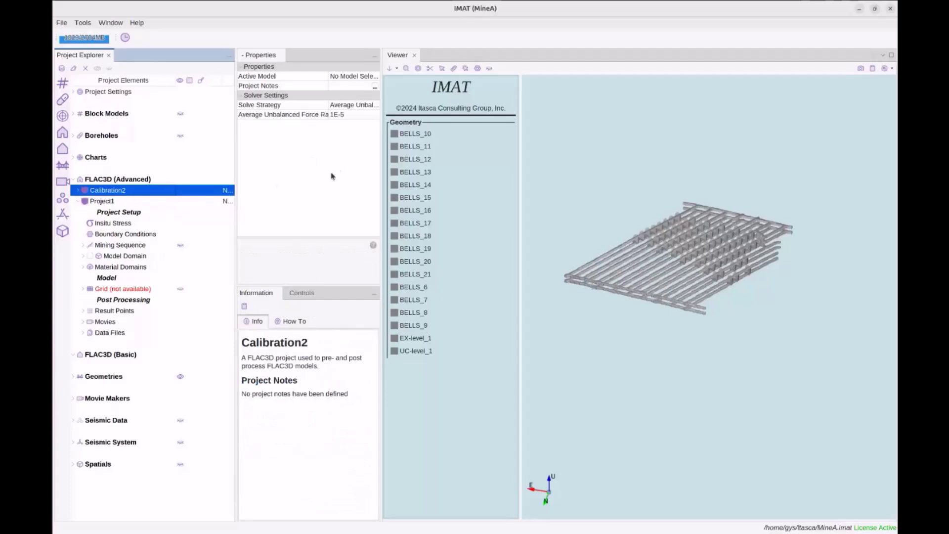
left_click(375, 87)
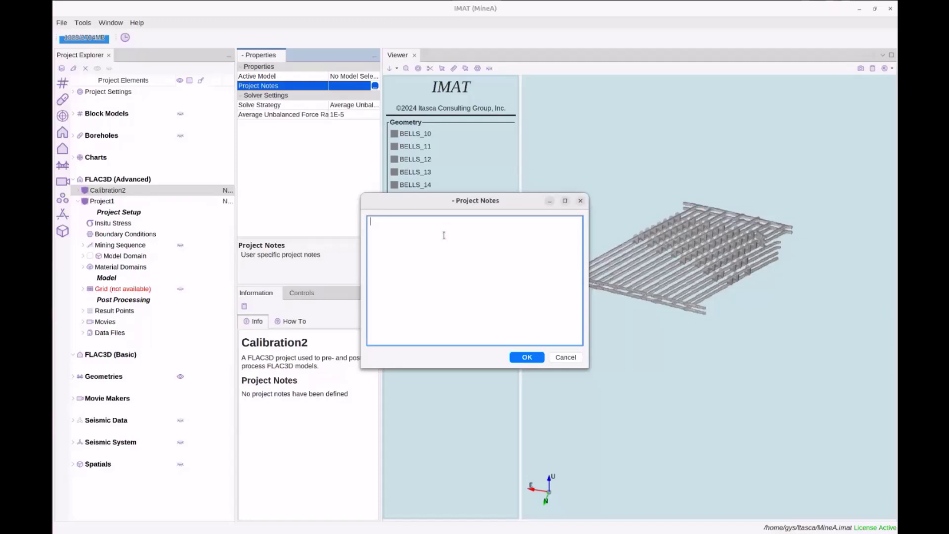
type("Intro")
key("BackSpace")
key("BackSpace")
key("BackSpace")
key("BackSpace")
type("'ve modified Young's modulus by 10%")
left_click(528, 356)
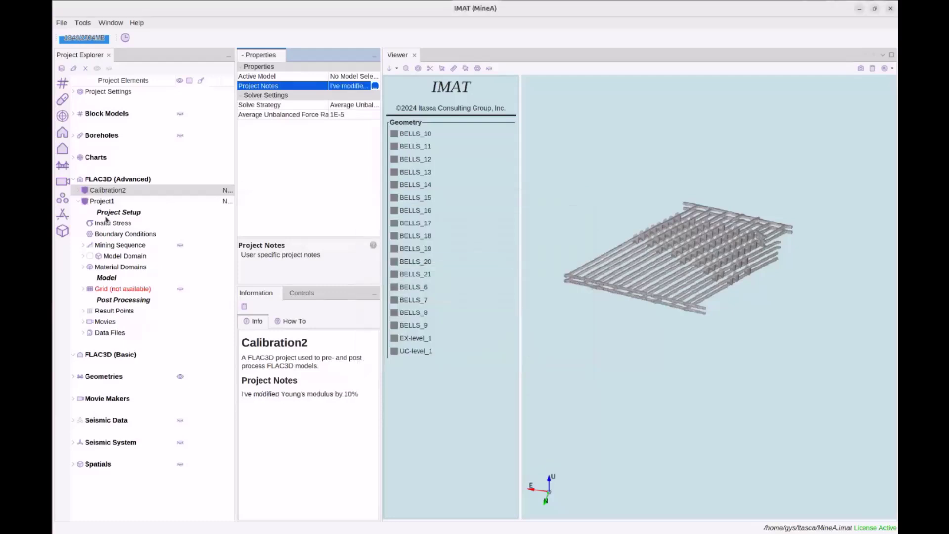
left_click(111, 192)
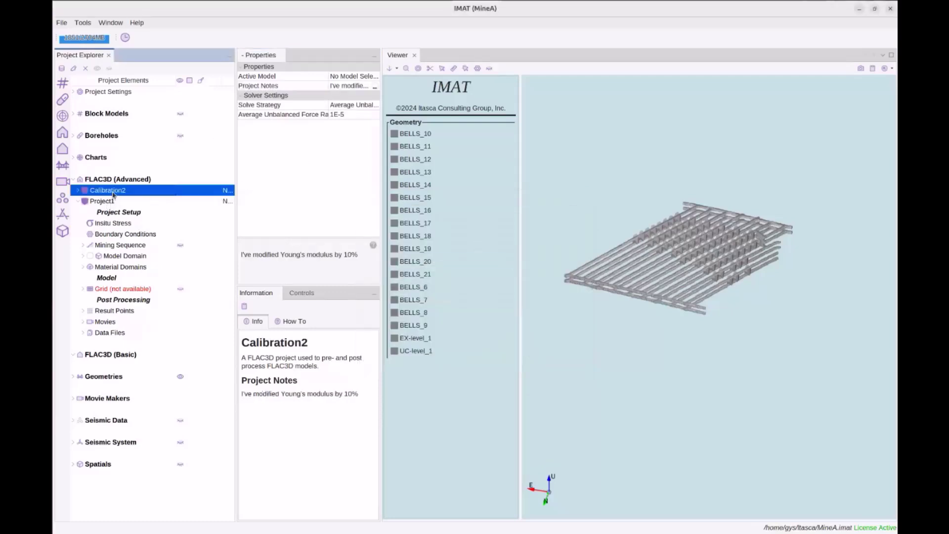
Step: Examine Project1's in-situ stress properties and locate the matching Insitu Stress entry in the general project settings
left_click(114, 202)
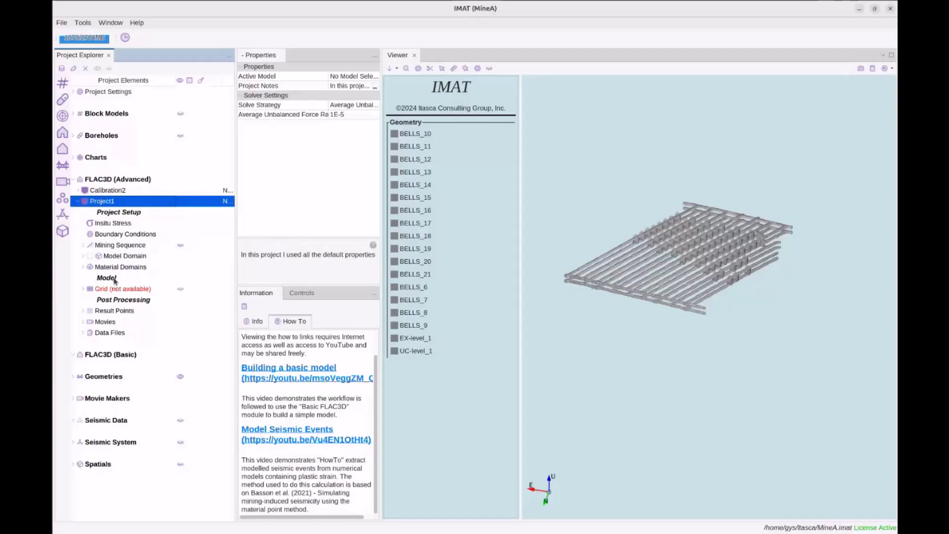
left_click(125, 225)
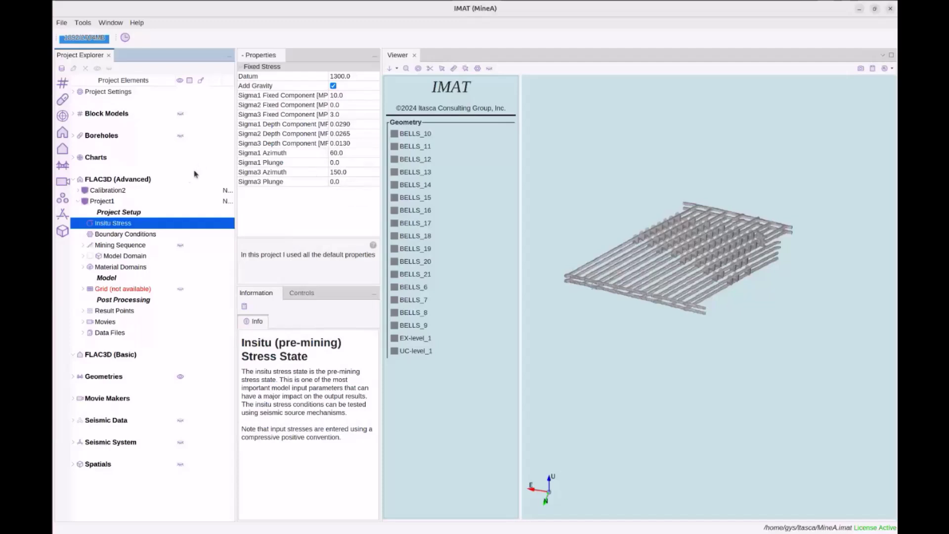
left_click(74, 91)
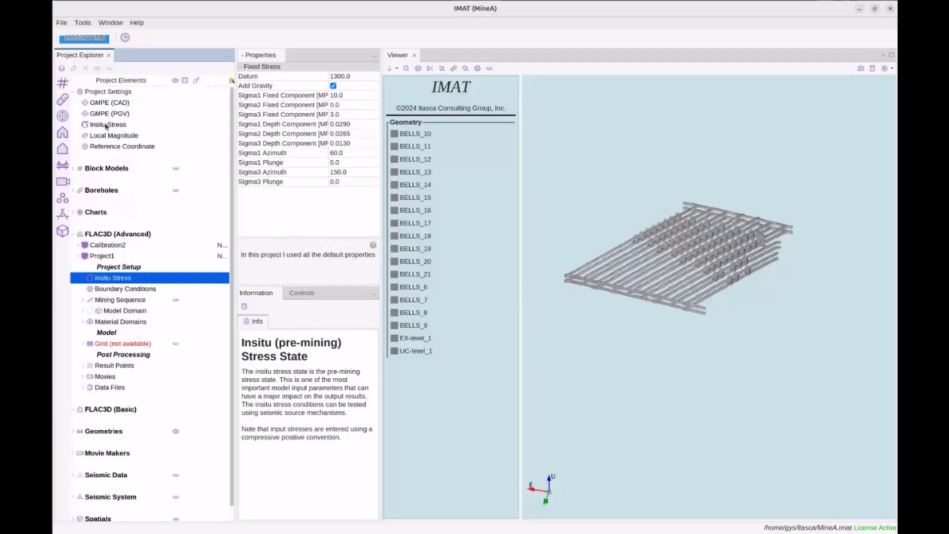
left_click(73, 93)
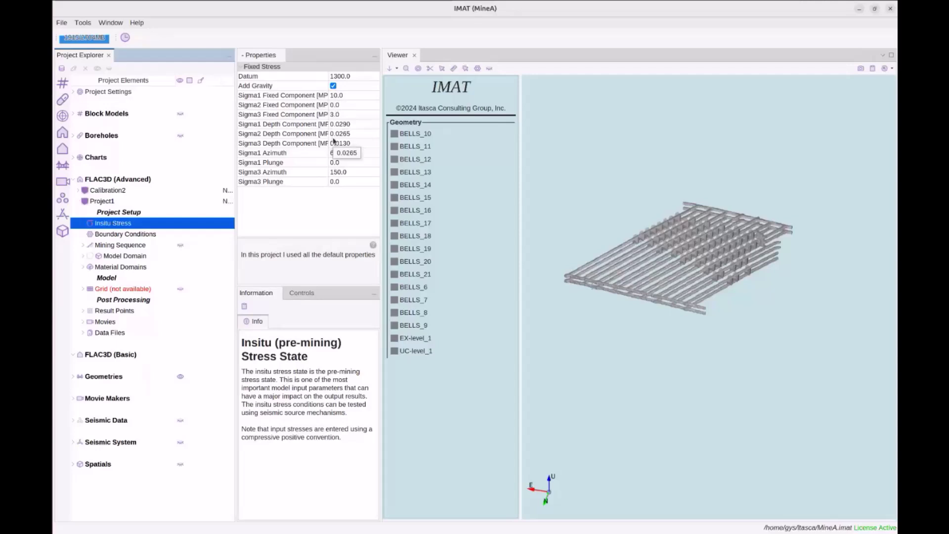
Step: Try a Sigma1 plunge of 10 in Project1's in-situ stress and set it back to 0
left_click(346, 162)
type("10")
key("Return")
left_click(346, 162)
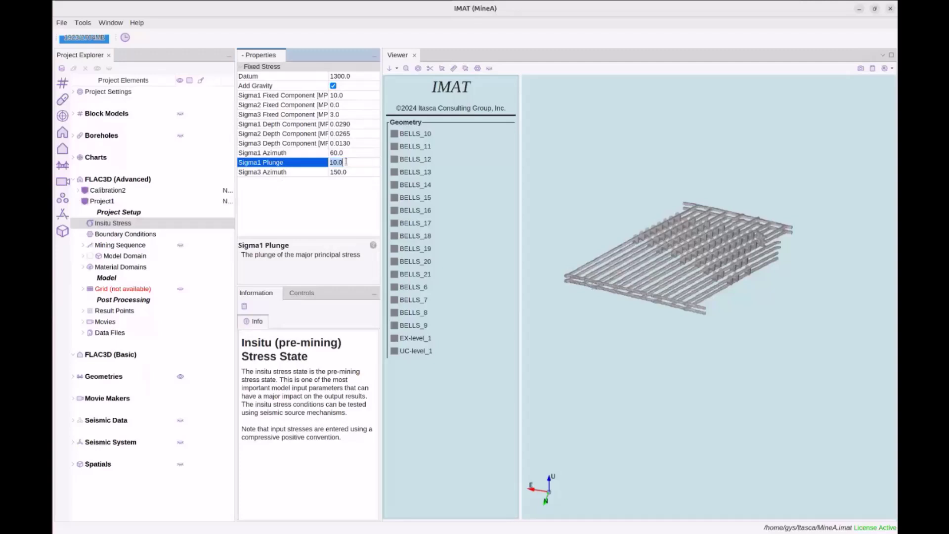
type("0")
key("Return")
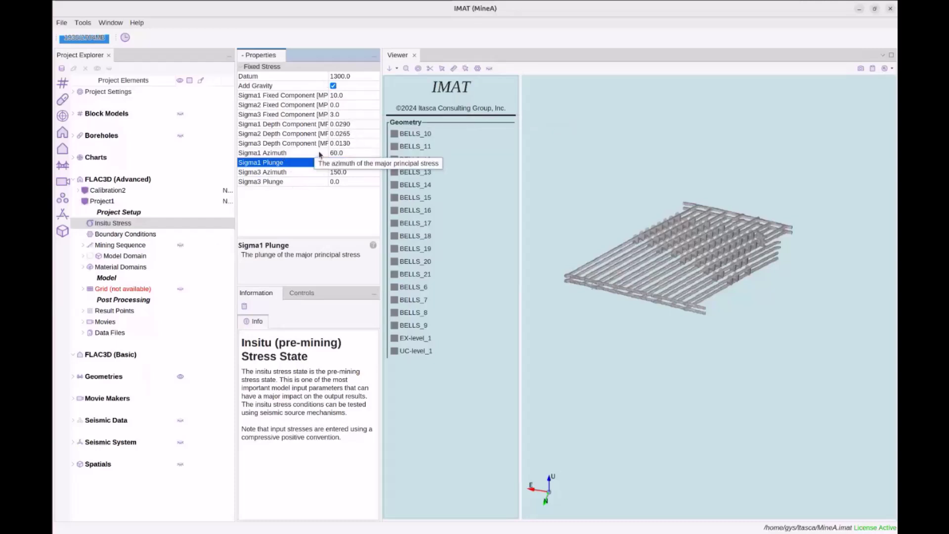
mouse_move(123, 223)
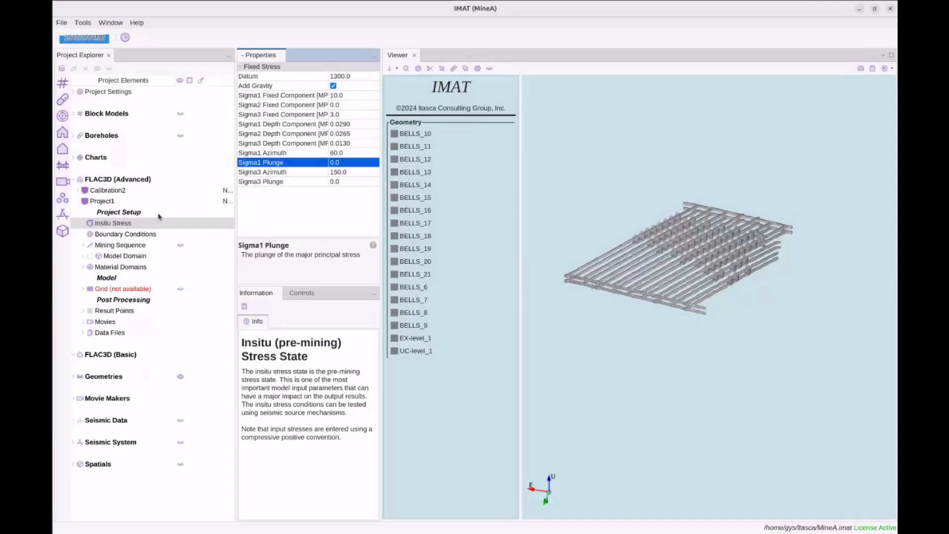
Step: Examine Project1's boundary conditions and the condition types available for Lower X
left_click(145, 235)
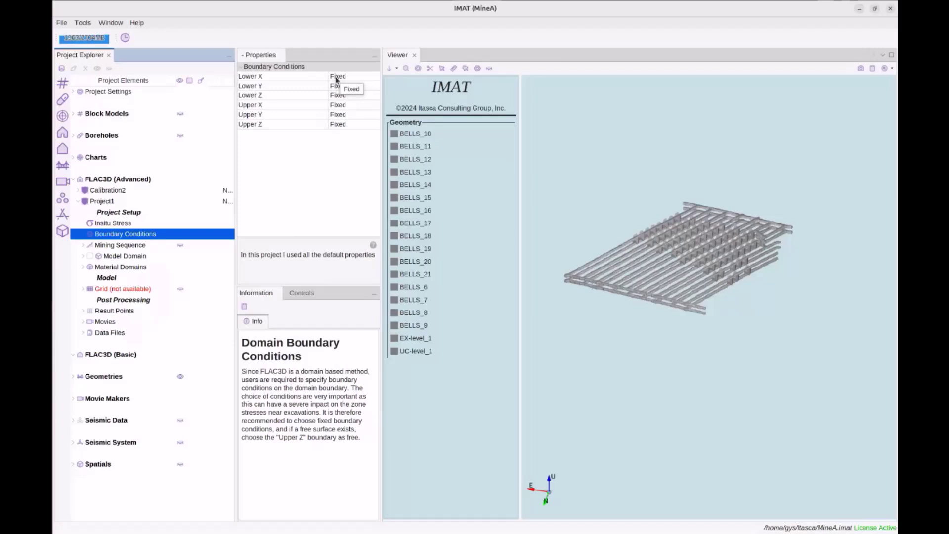
left_click(377, 77)
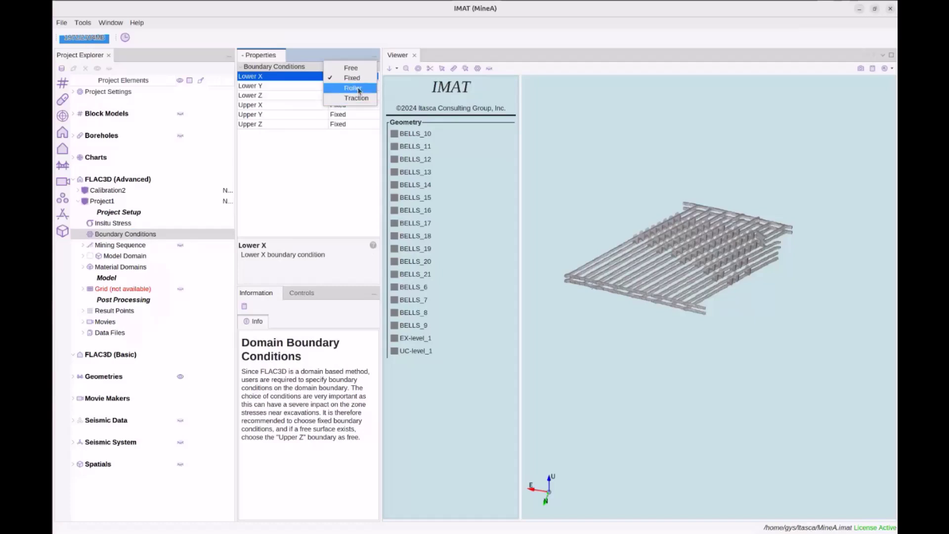
left_click(315, 159)
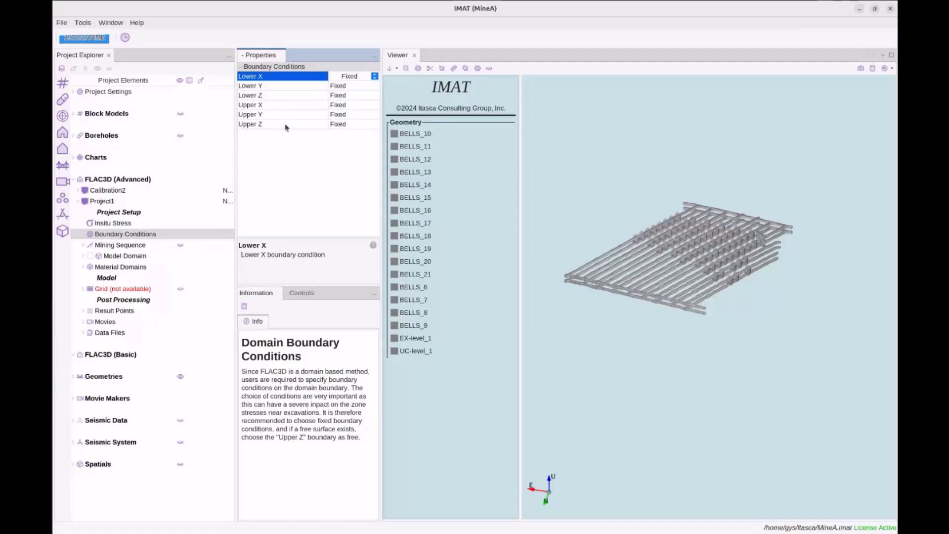
Step: Try a Free condition for Project1's Upper Z boundary and set it back to Fixed
left_click(343, 126)
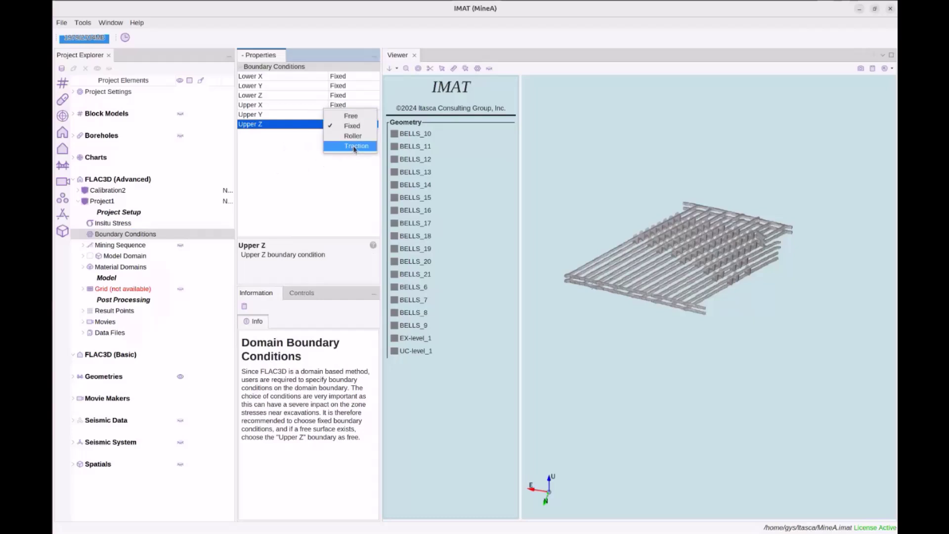
left_click(351, 116)
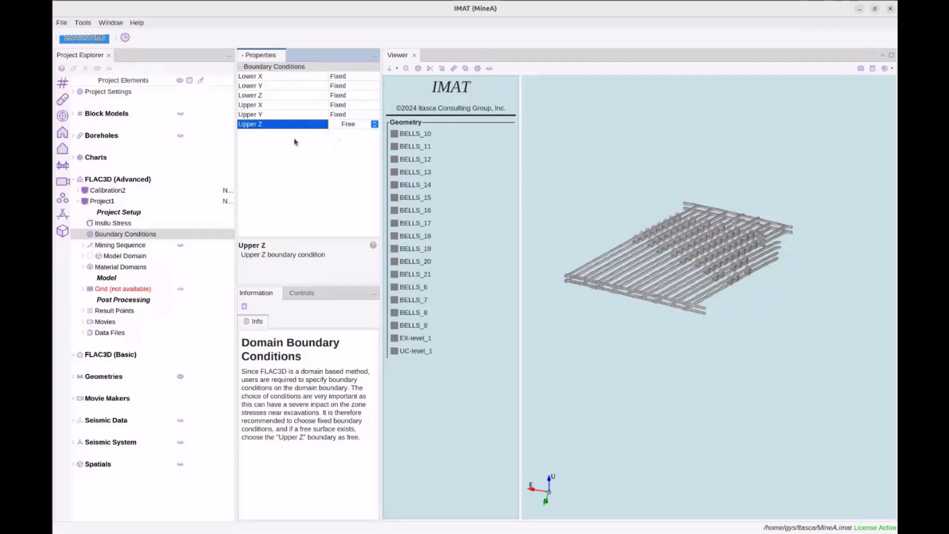
left_click(290, 114)
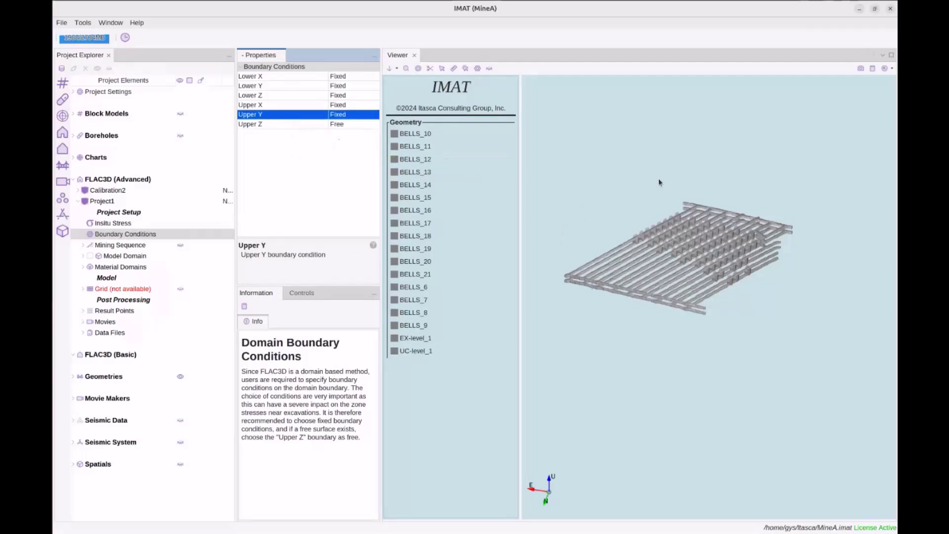
left_click(346, 124)
left_click(346, 134)
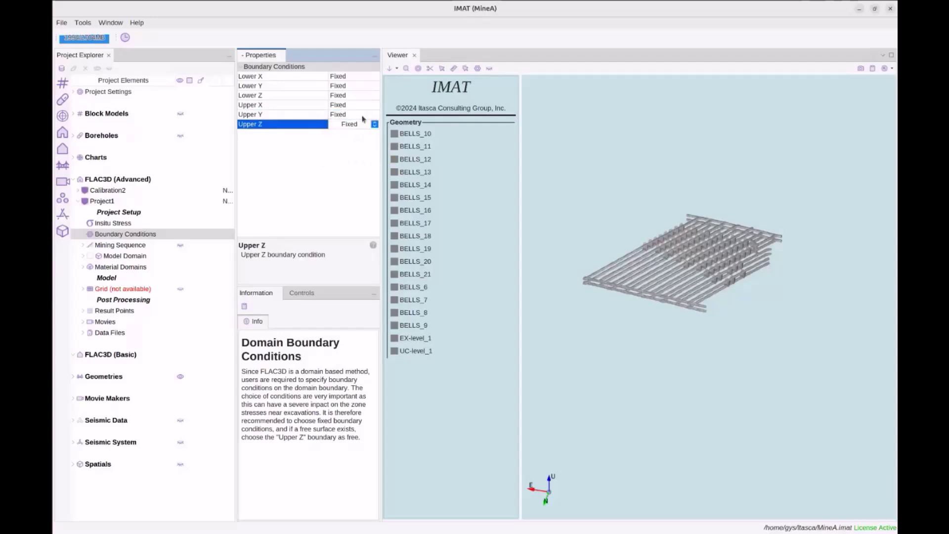
left_click(277, 132)
left_click(275, 117)
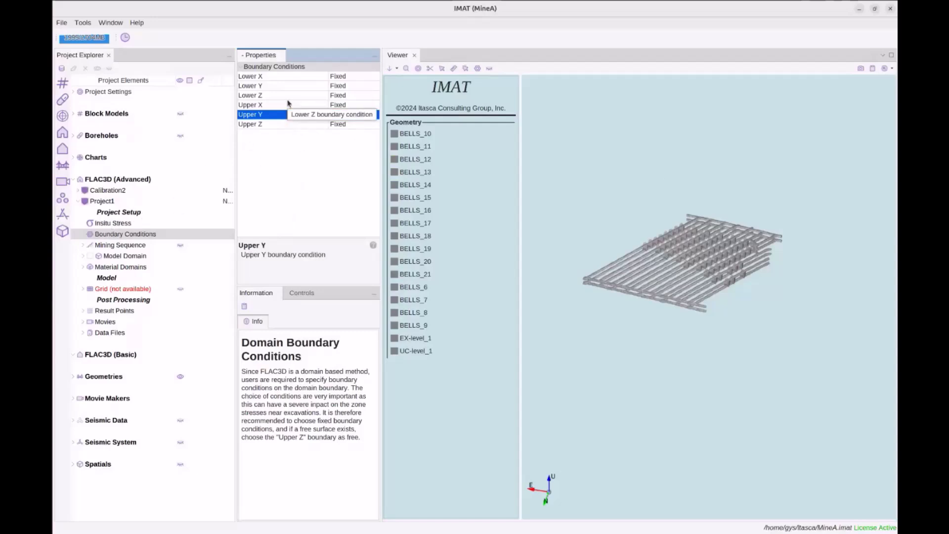
Step: Open Project1's mining sequence, switch to the file manager and look through the Tunnels and Caves folders in the workshop Geometries data
left_click(142, 246)
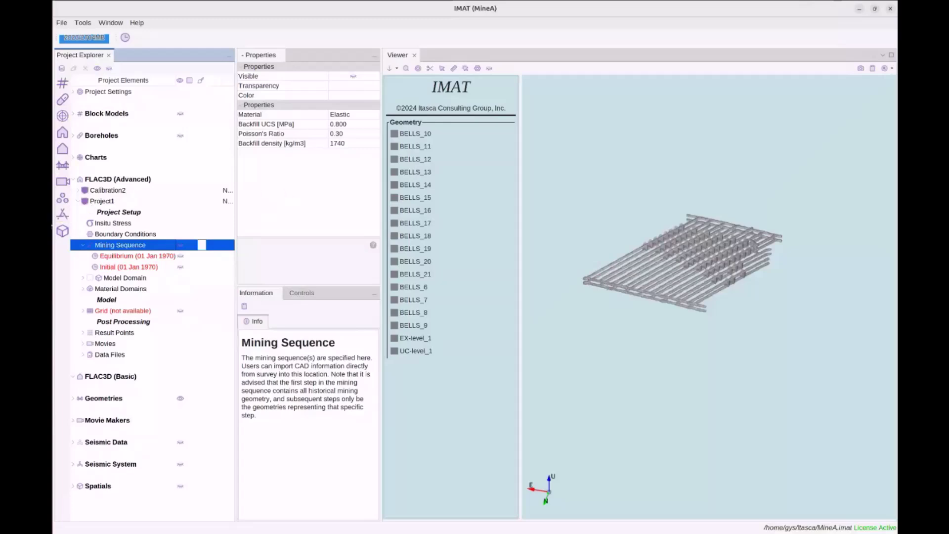
left_click(67, 222)
left_click(257, 196)
scroll(264, 139, "up", 3)
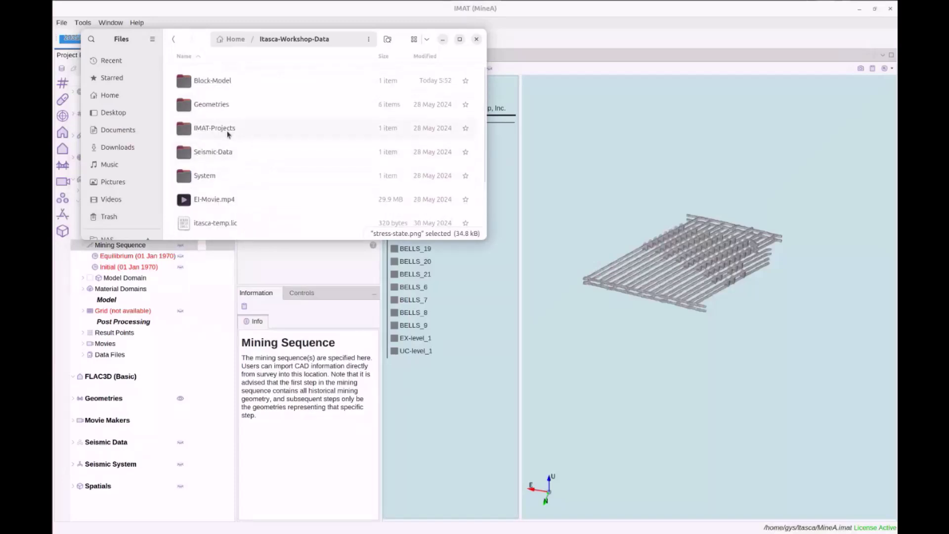
double_click(218, 106)
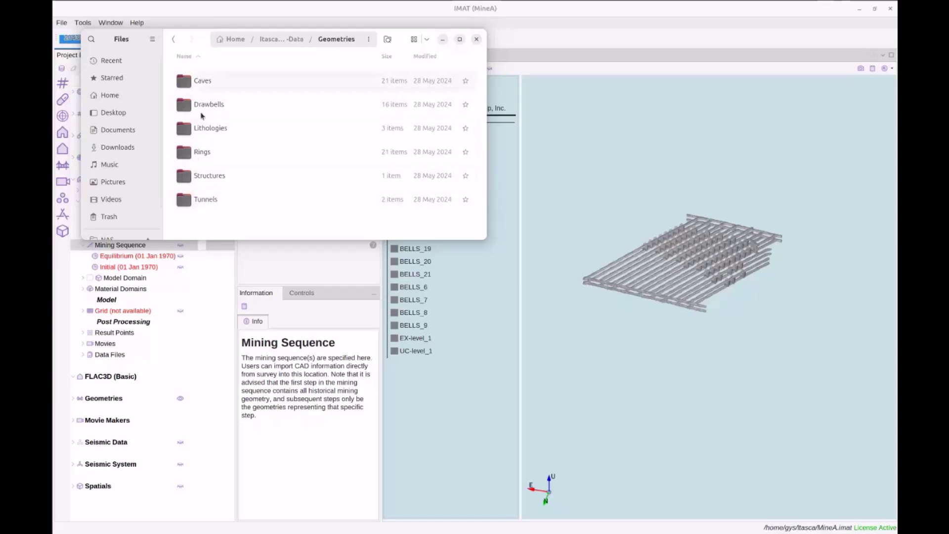
double_click(206, 198)
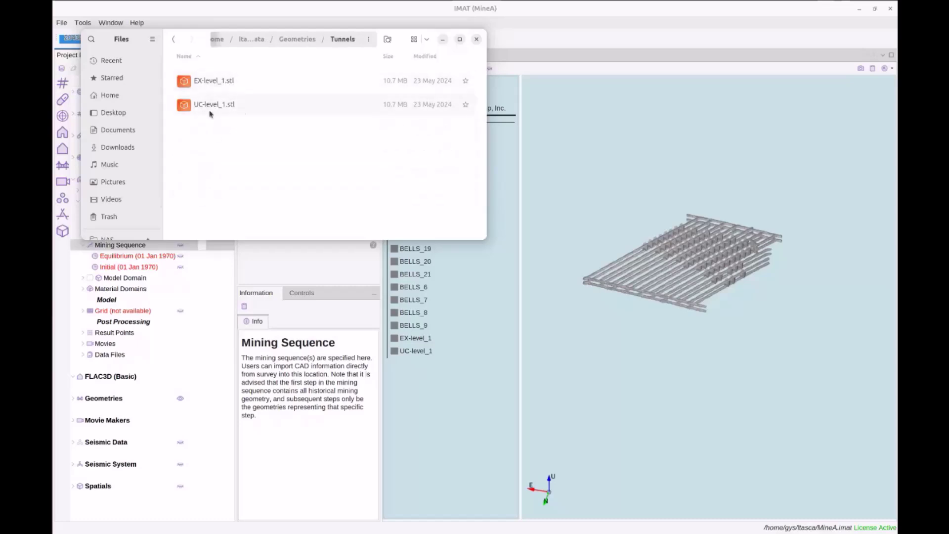
left_click(294, 40)
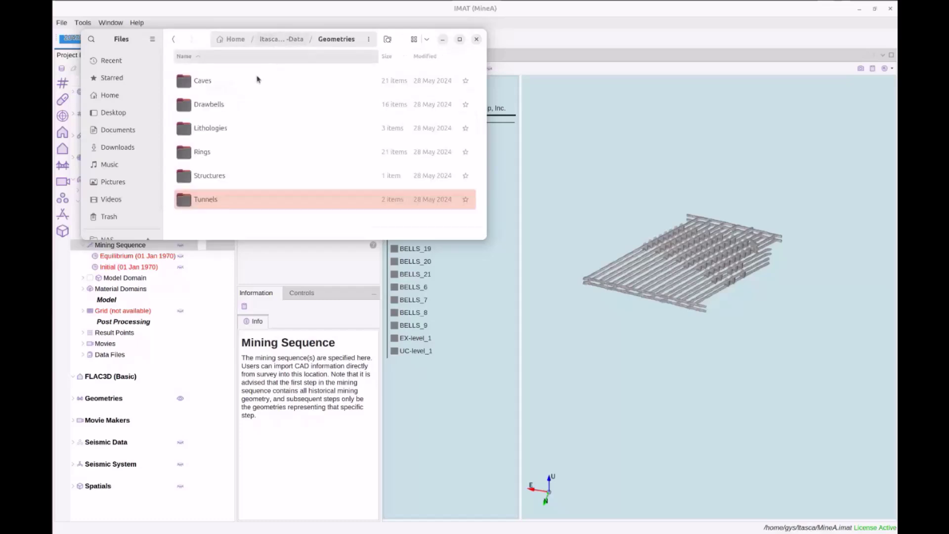
double_click(222, 82)
scroll(224, 94, "down", 3)
scroll(224, 94, "up", 4)
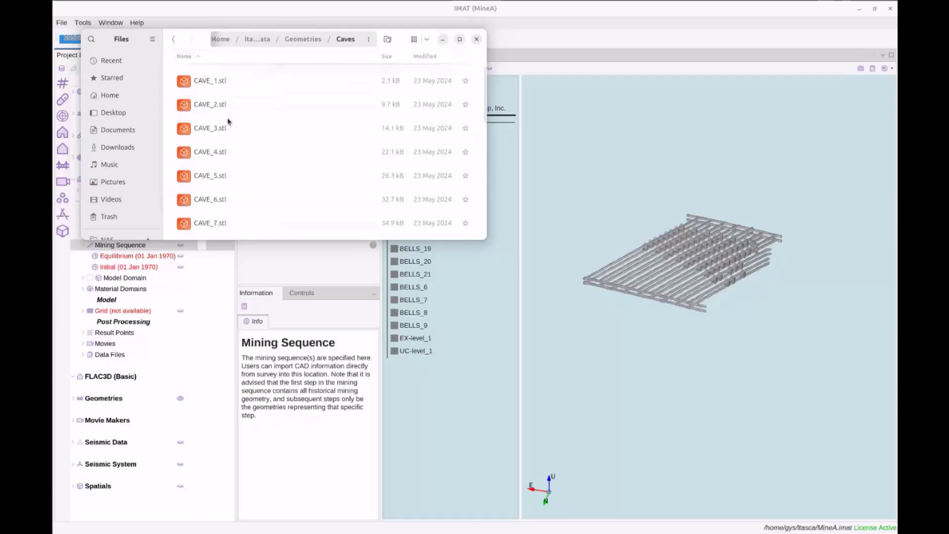
scroll(232, 188, "down", 4)
left_click(265, 261)
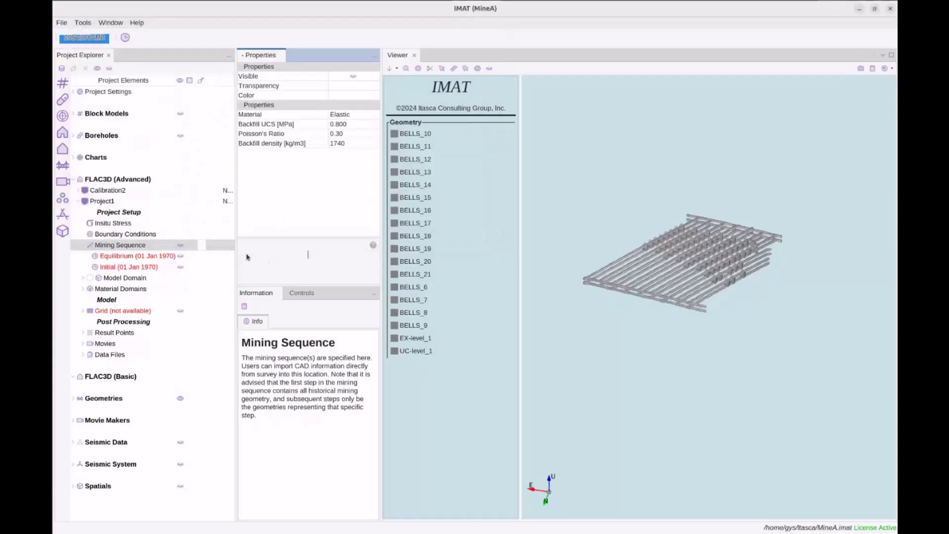
Step: Create 21 monthly steps in Project1's mining sequence, starting at step 1 with start date 2010 Jan 1
right_click(129, 247)
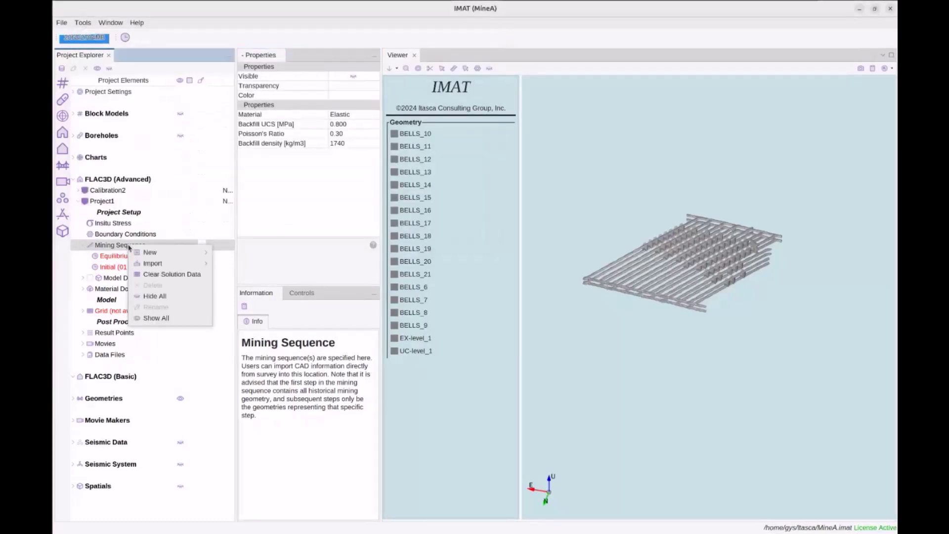
mouse_move(165, 253)
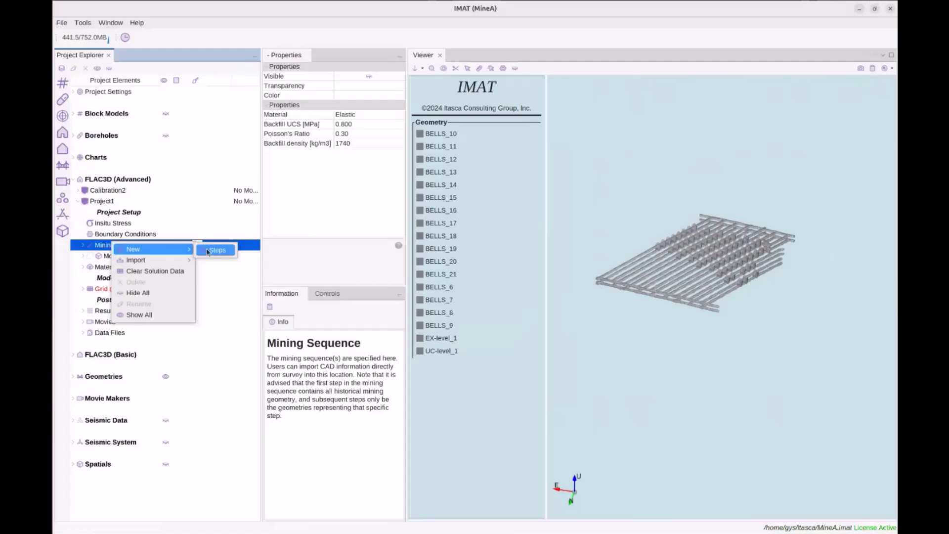
left_click(208, 252)
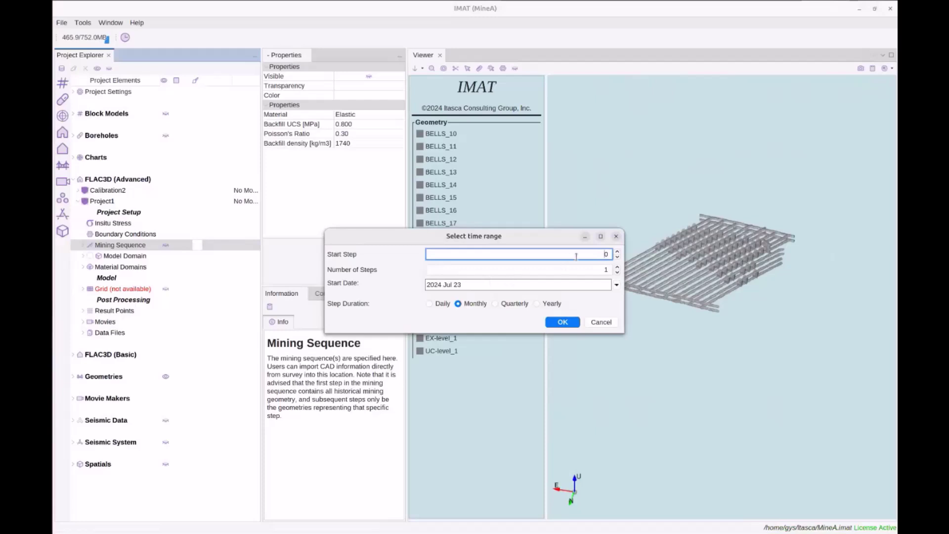
left_click_drag(581, 256, 611, 255)
type("1")
key("Tab")
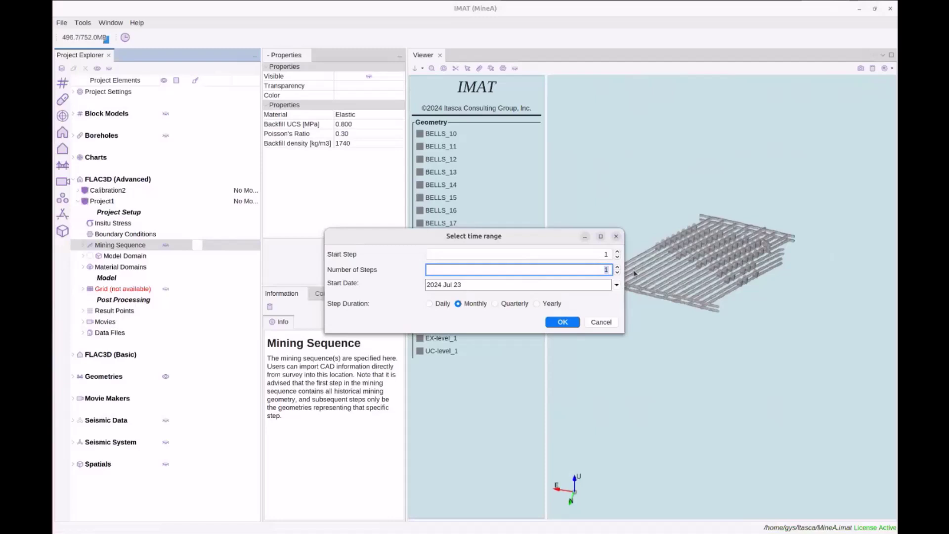
type("21")
left_click(534, 283)
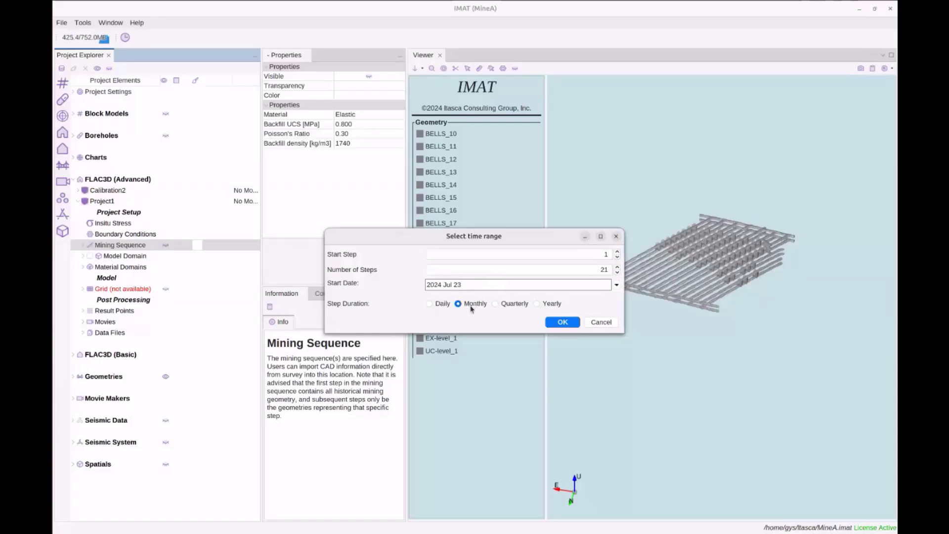
double_click(437, 284)
type("2010 Jan 1")
left_click(564, 323)
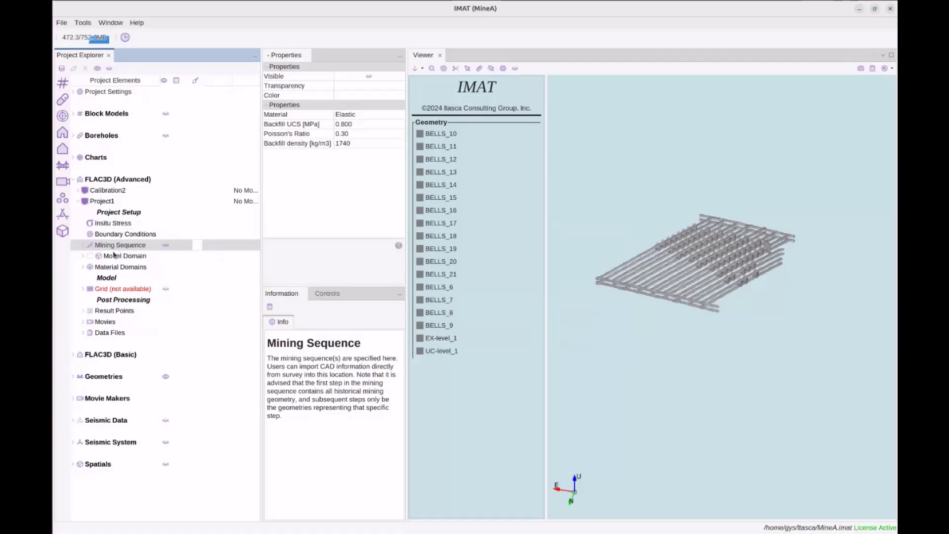
Step: Expand Project1's mining sequence and review the dates and properties of steps 1, 2 and 8
left_click(83, 246)
scroll(142, 304, "down", 4)
scroll(142, 305, "up", 2)
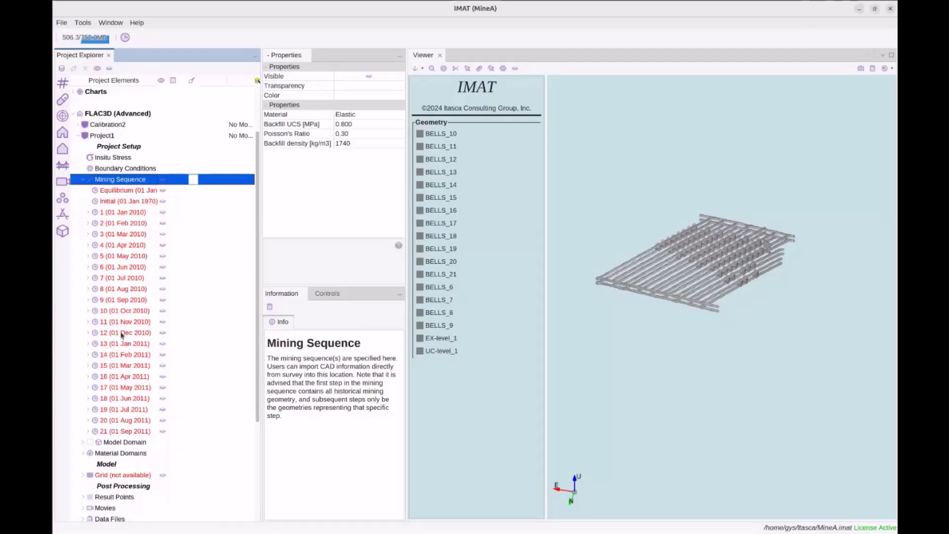
left_click(131, 222)
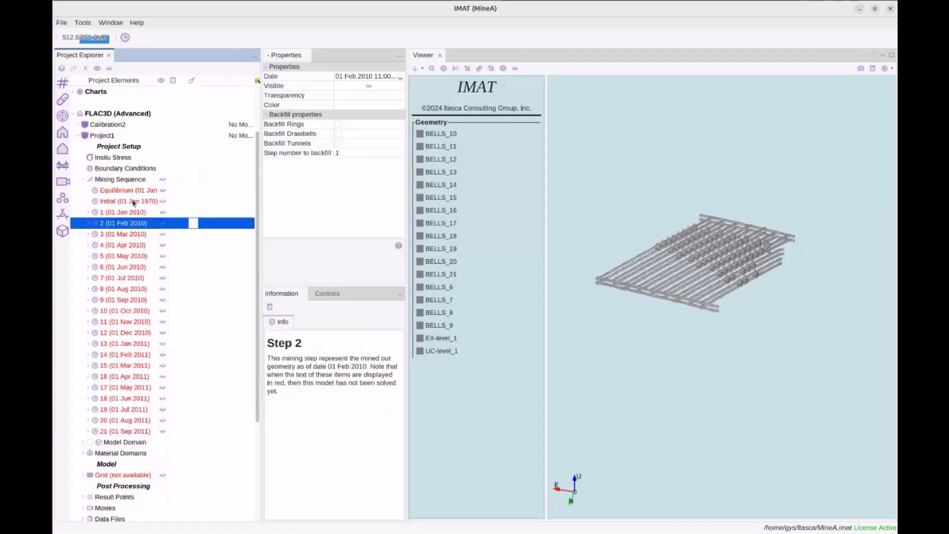
left_click(124, 212)
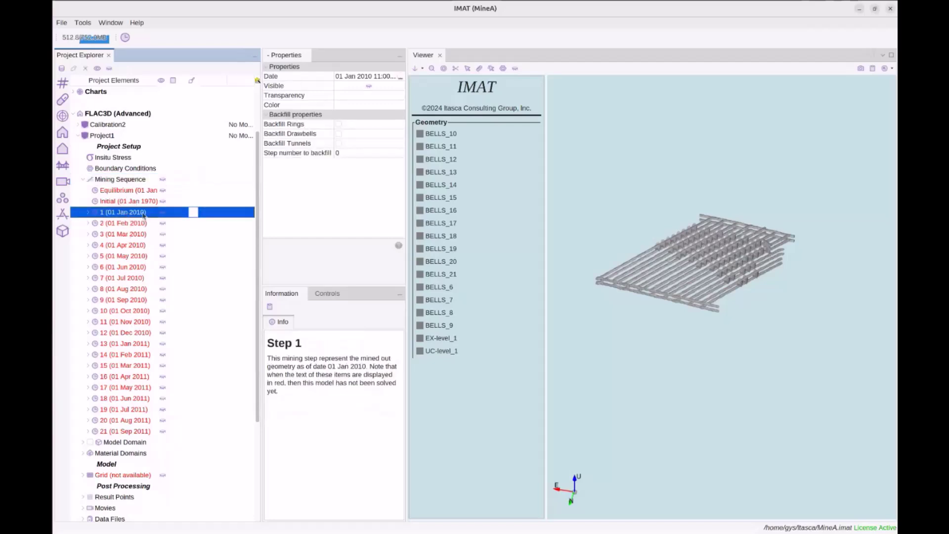
left_click(132, 224)
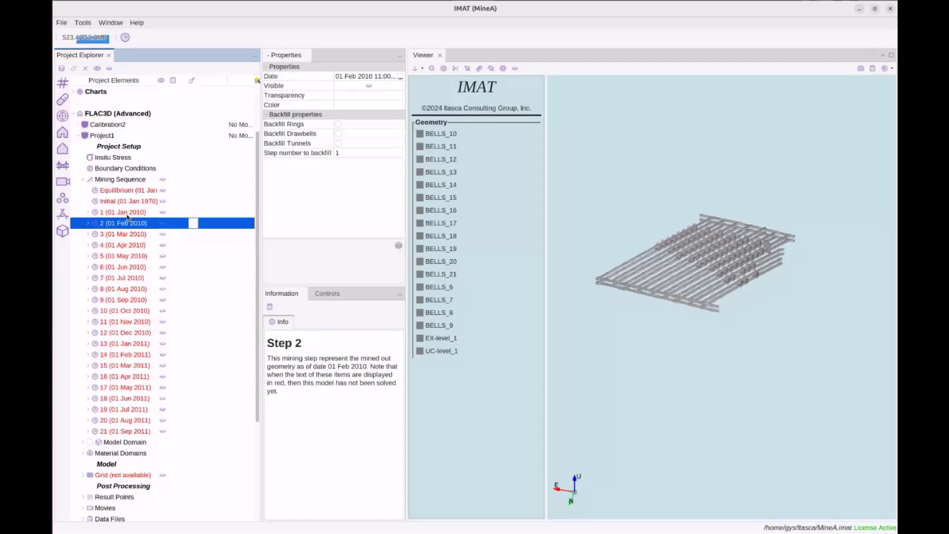
left_click(128, 212)
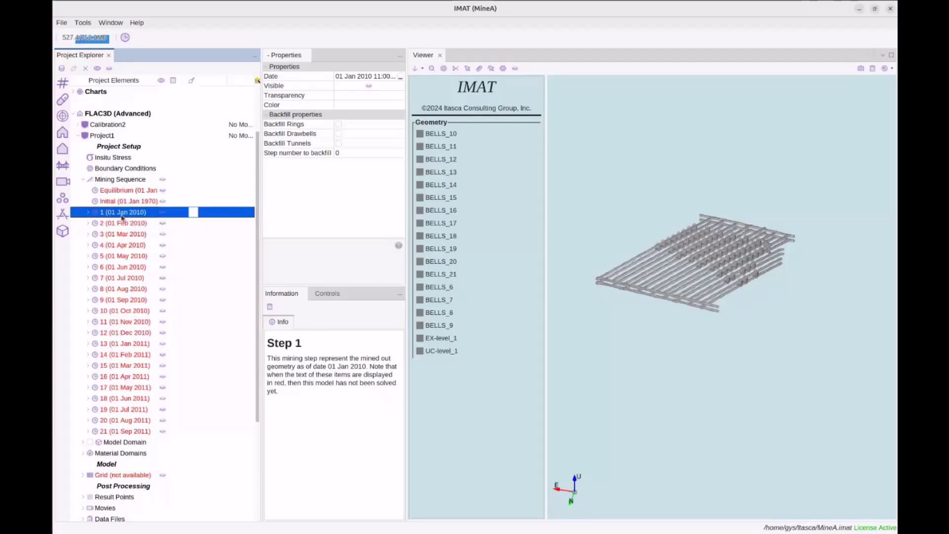
left_click(123, 288)
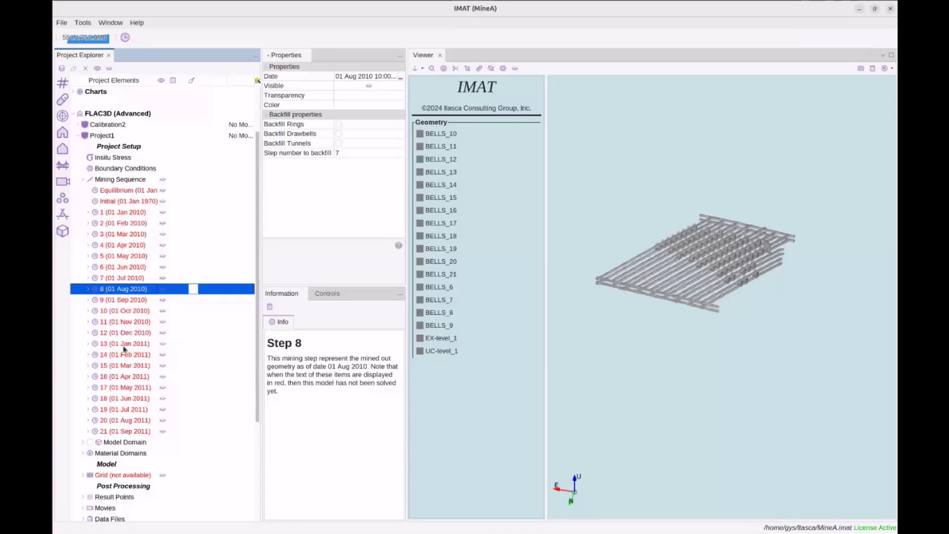
left_click(114, 214)
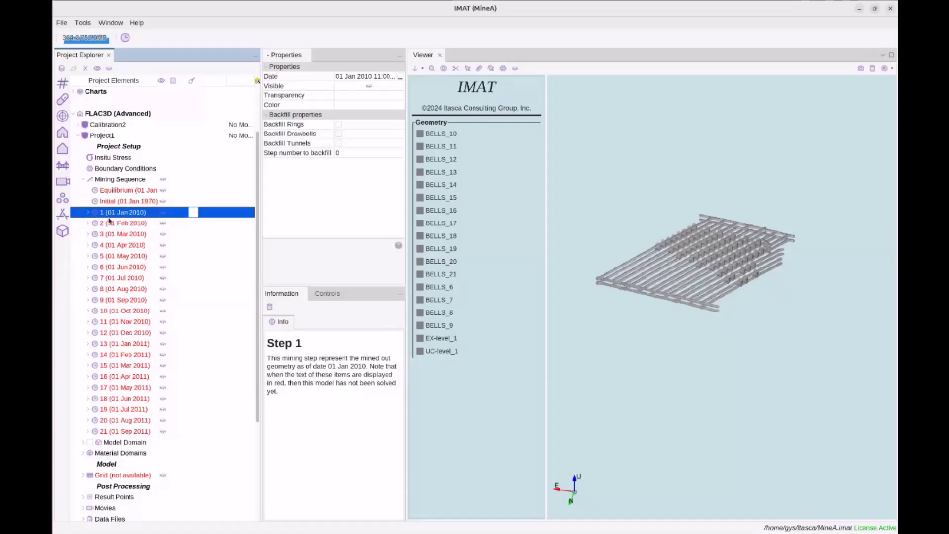
Step: Expand mining steps 1 and 2 to view their geometry folders and check the import options for step 2's Tunnels folder
left_click(89, 213)
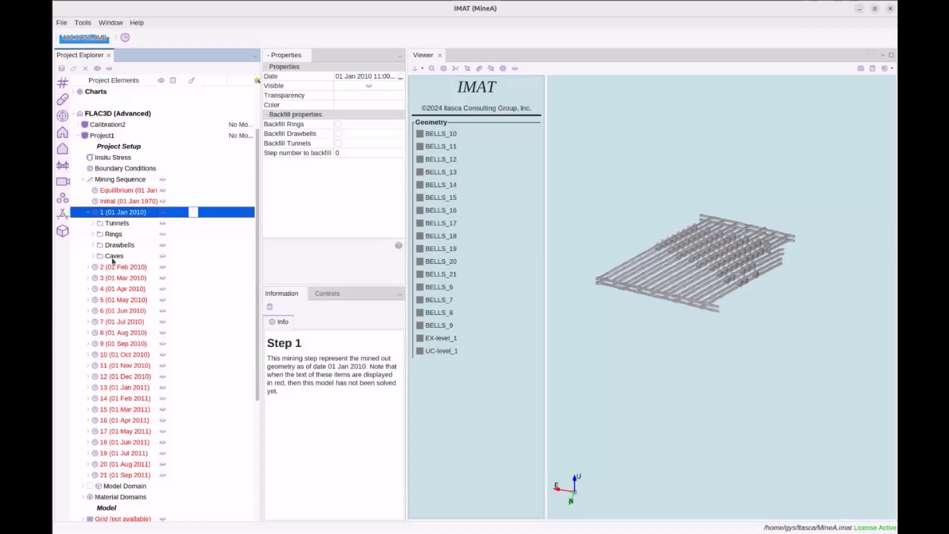
left_click(89, 267)
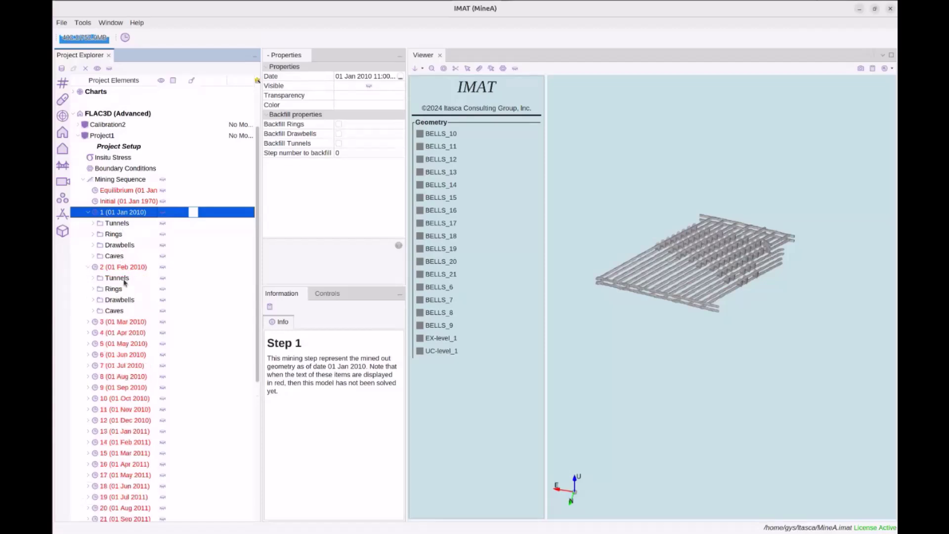
right_click(124, 279)
mouse_move(149, 298)
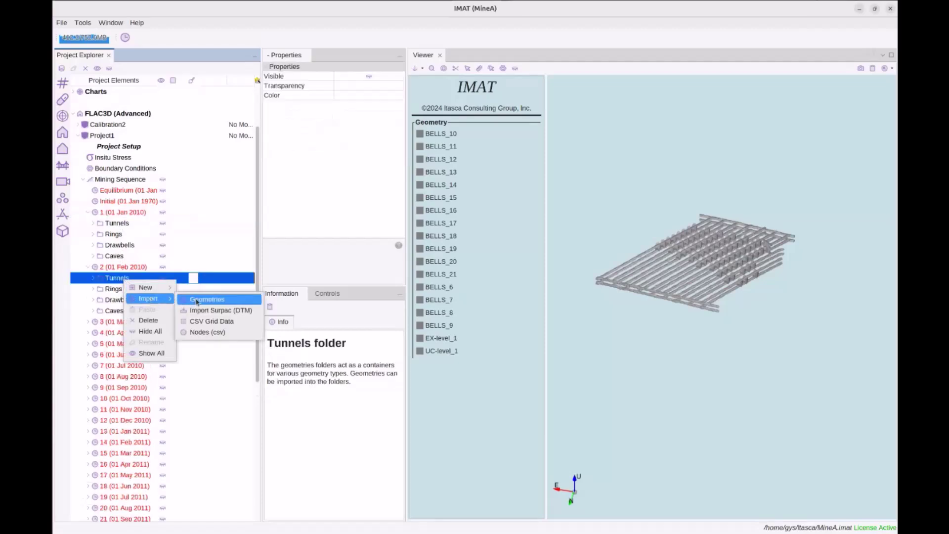
left_click(302, 250)
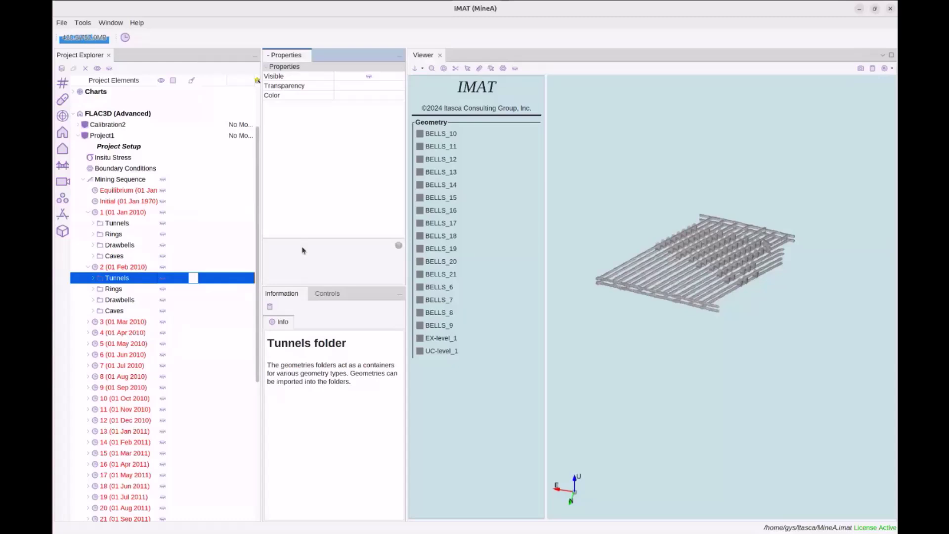
Step: Switch to the file manager and try the name variants 4_Cave and Cave4 for CAVE_4.stl in the Caves folder
left_click(40, 198)
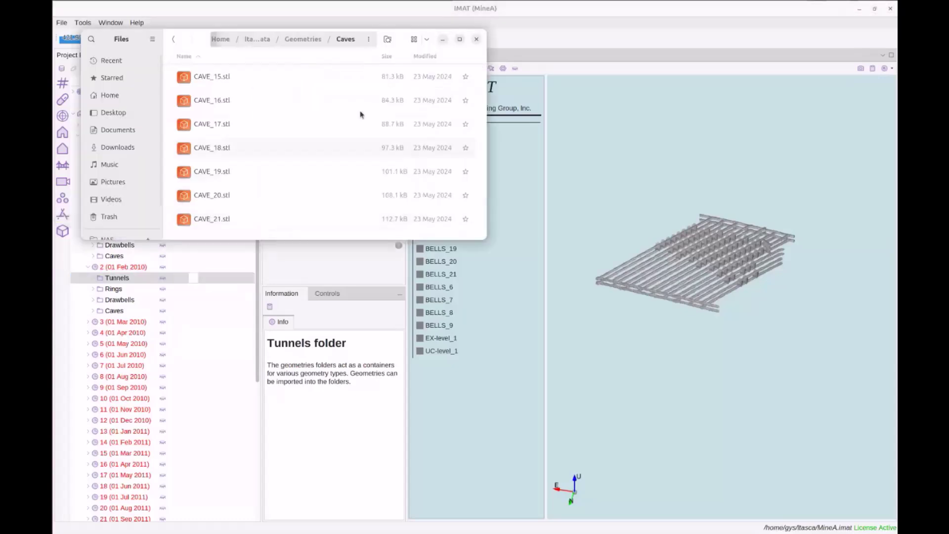
scroll(275, 141, "up", 5)
scroll(202, 90, "up", 7)
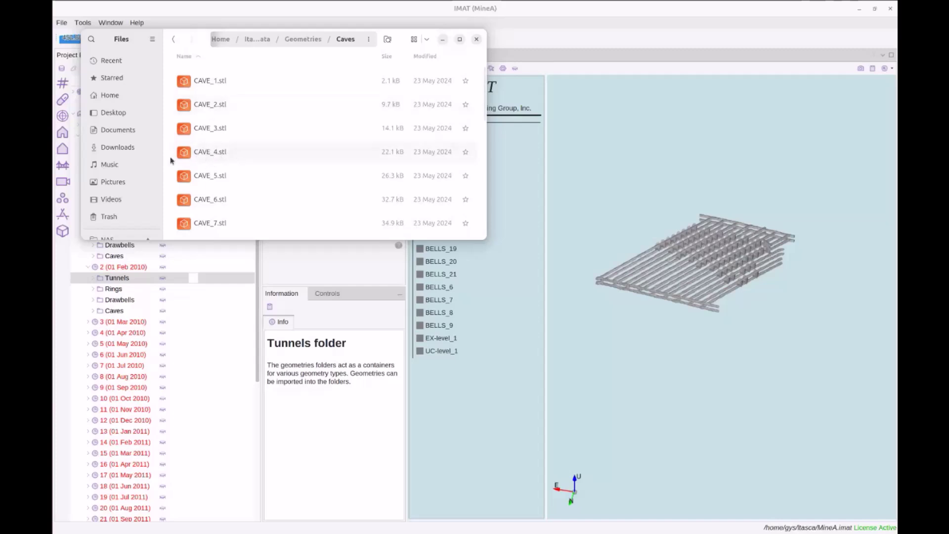
right_click(220, 160)
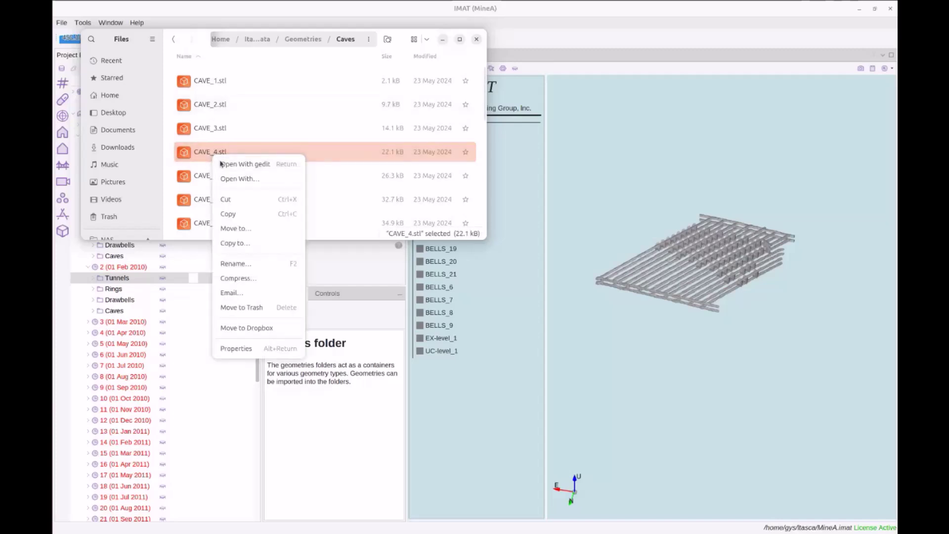
left_click(256, 266)
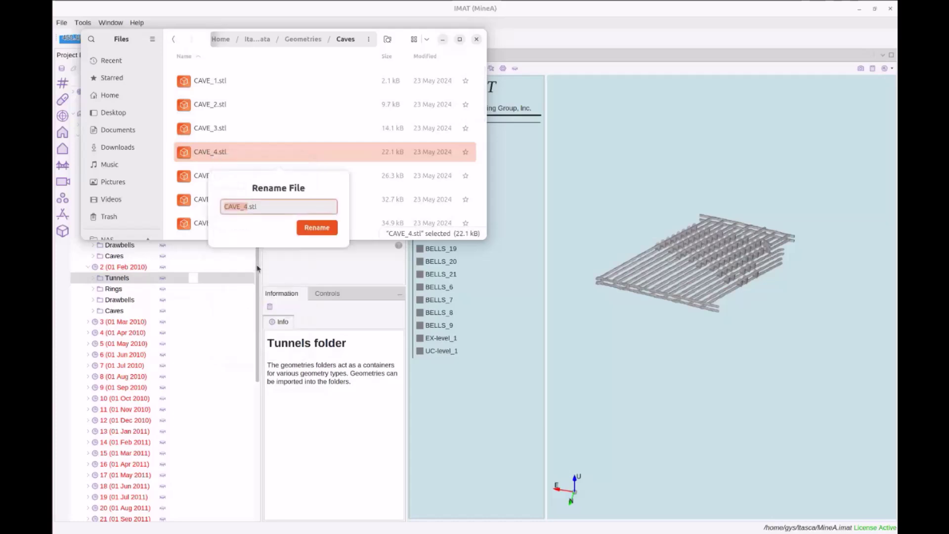
type("4_Cave")
key("BackSpace")
key("BackSpace")
key("BackSpace")
key("BackSpace")
key("BackSpace")
key("BackSpace")
type("Cave4")
key("BackSpace")
key("BackSpace")
key("BackSpace")
type("AVE_")
key("BackSpace")
key("BackSpace")
key("BackSpace")
key("BackSpace")
key("BackSpace")
key("BackSpace")
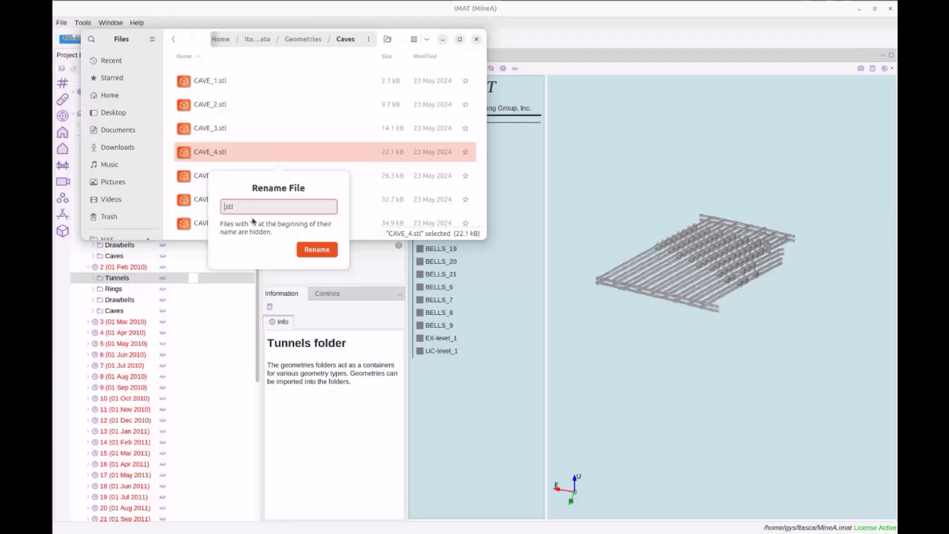
Step: Try the date-based names 20100101_CAVE_4 and 4_CAVE_20100101 for CAVE_4.stl, and abandon the rename
type("201001")
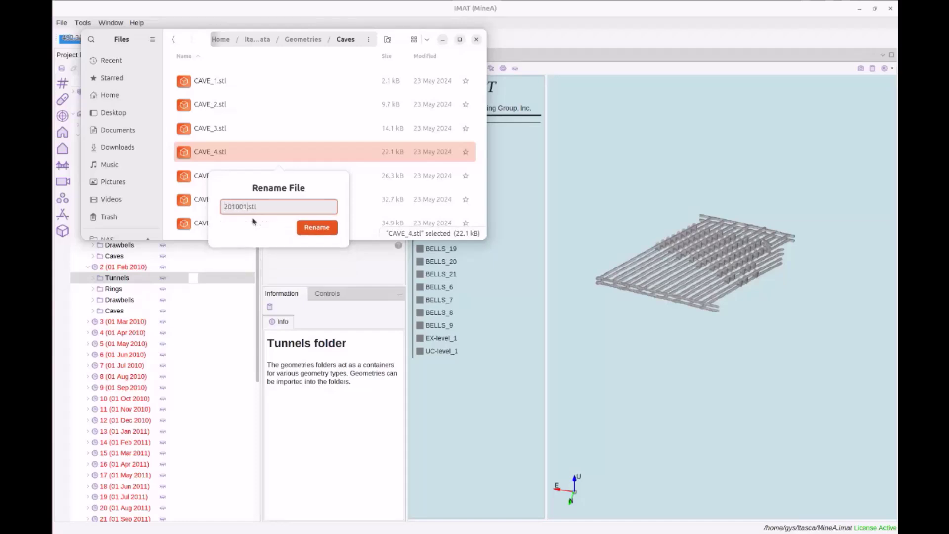
type("01_CAVE_4")
left_click_drag(224, 207, 254, 208)
left_click(256, 208)
key("shift+End")
left_click_drag(253, 207, 218, 208)
key("BackSpace")
type("4_CAVE_20100101")
key("Escape")
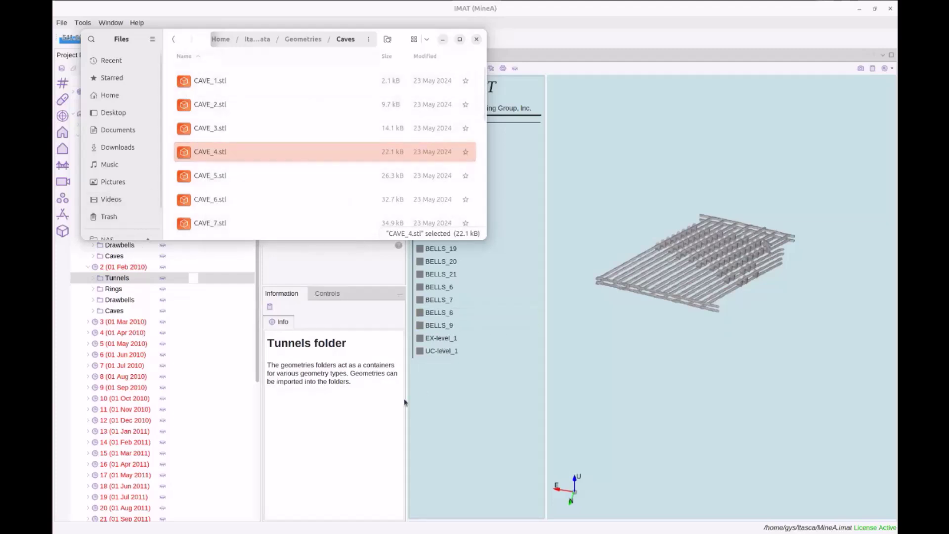
Step: Return to IMAT and try Auto Assign Geometries on the mining sequence with all CAVE STL files, cancelling at the geometry type choice
left_click(295, 284)
right_click(125, 180)
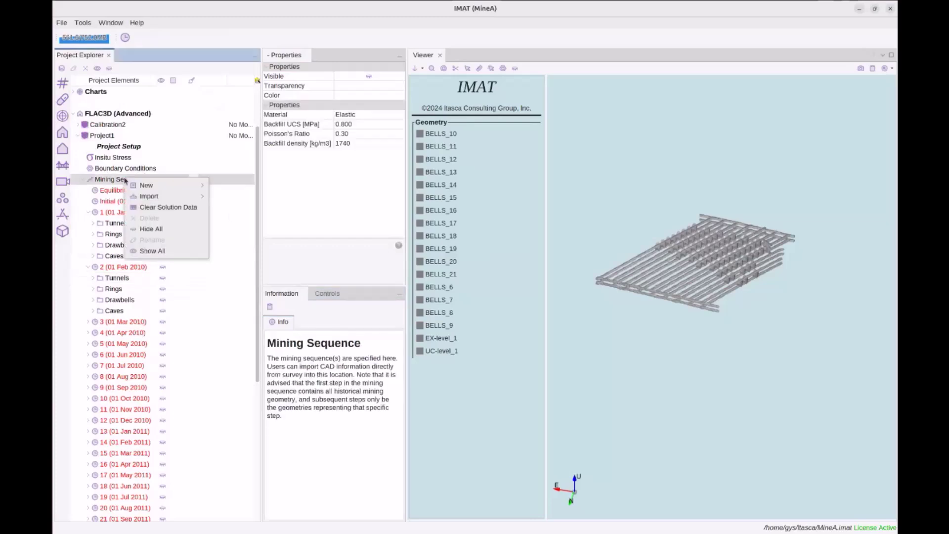
mouse_move(141, 198)
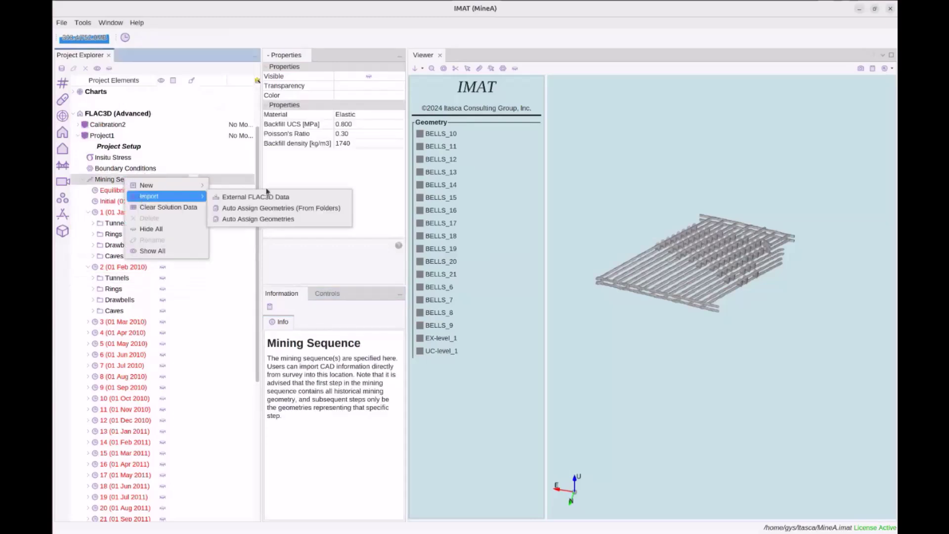
left_click(267, 220)
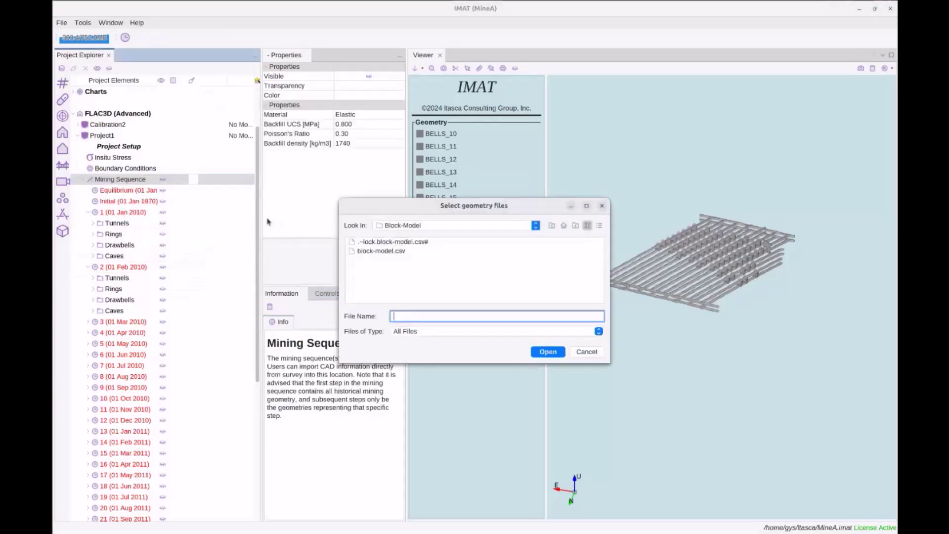
left_click(556, 227)
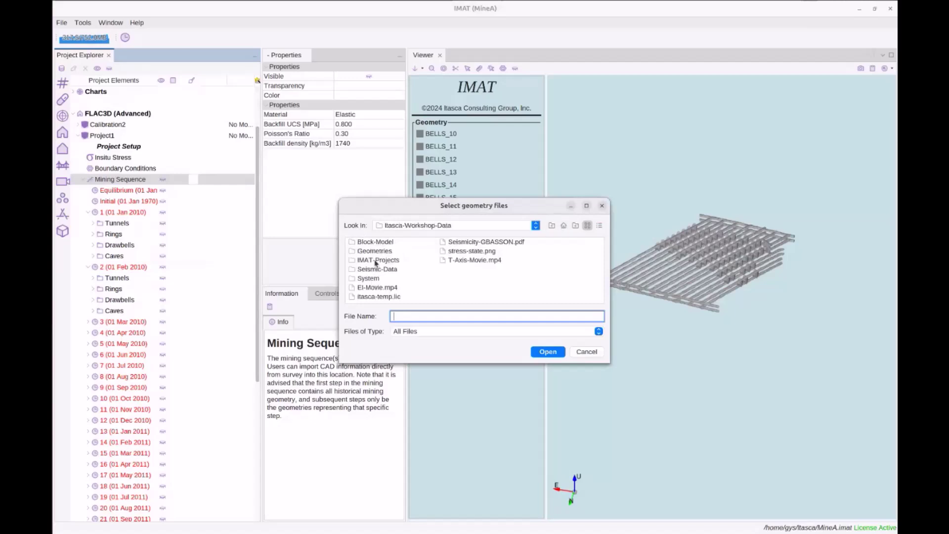
double_click(373, 252)
double_click(376, 242)
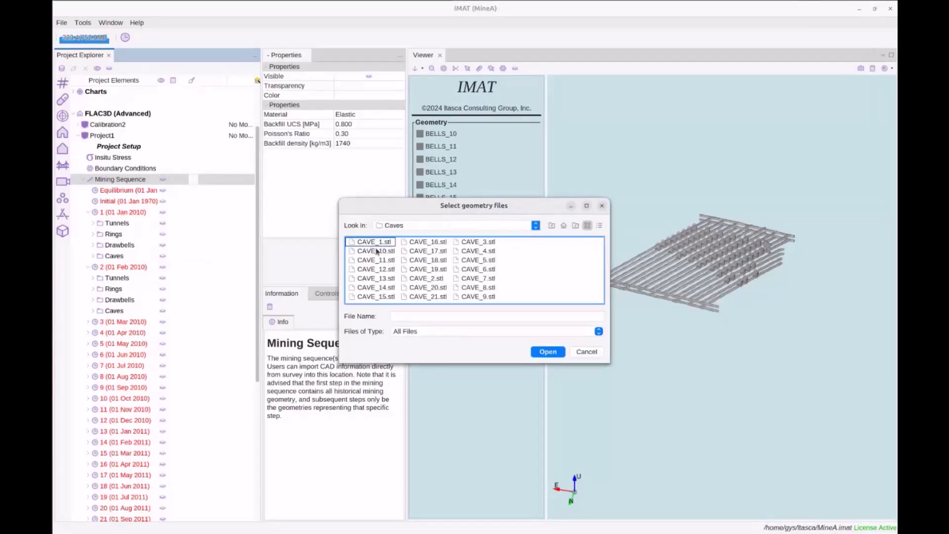
left_click(379, 243)
left_click(481, 296, "shift")
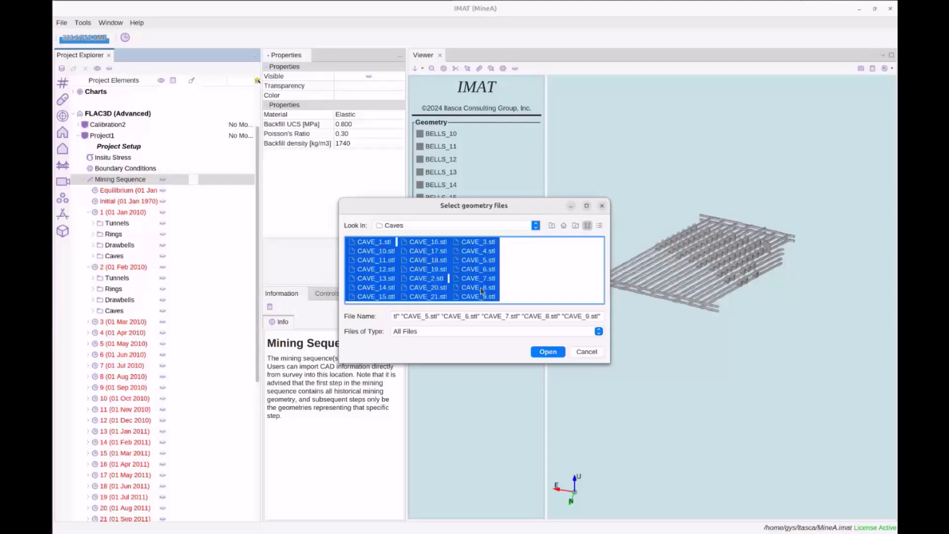
left_click(546, 352)
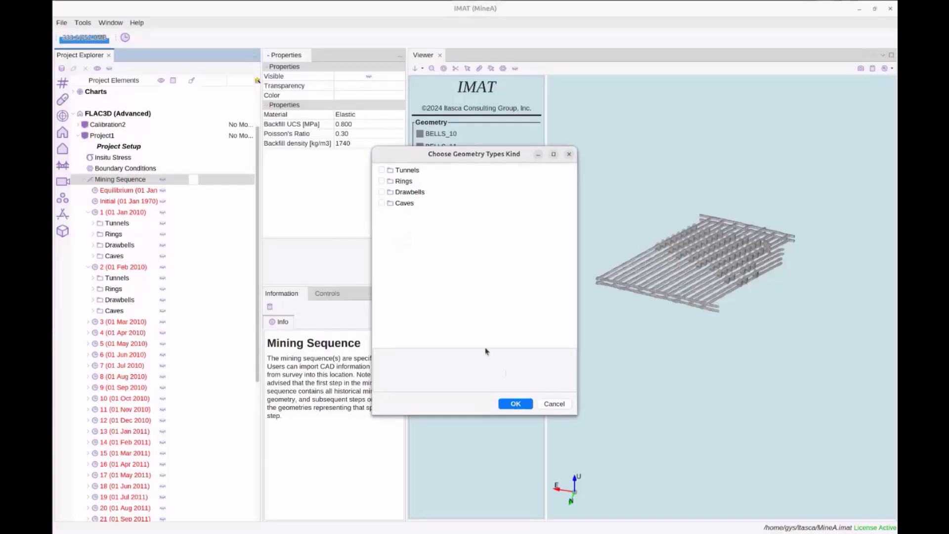
left_click(553, 404)
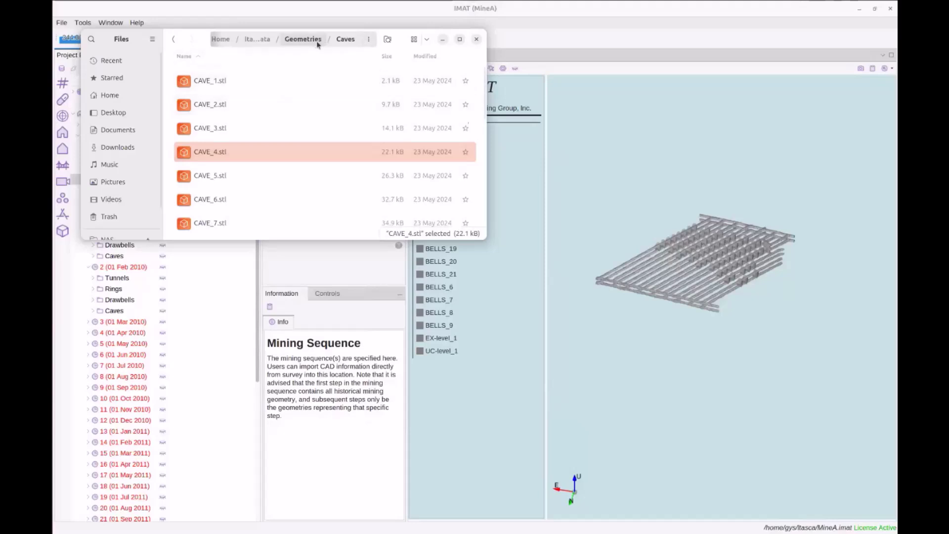
Step: Import the Caves, Drawbells, Rings and Tunnels folders from Geometries into Project1's mining sequence using Auto Assign Geometries (From Folders)
left_click(316, 39)
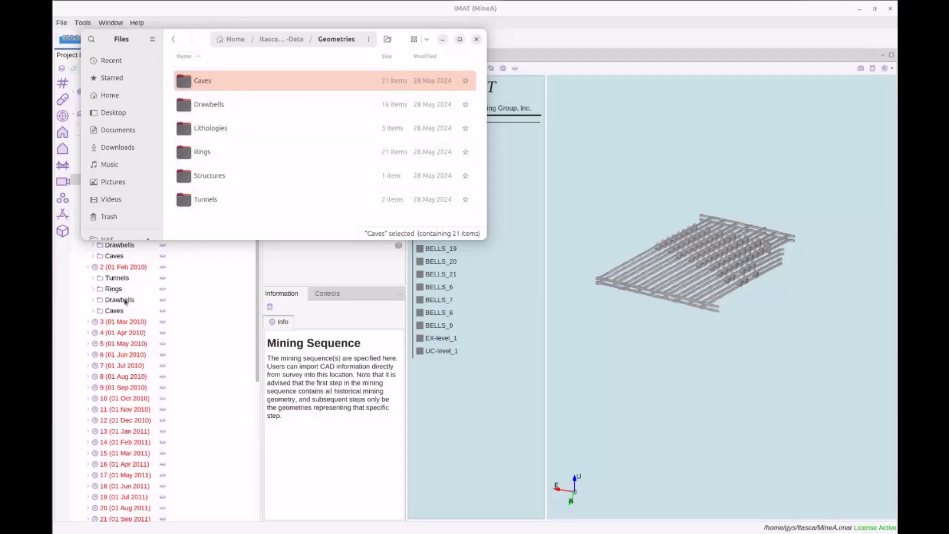
left_click(337, 311)
right_click(132, 183)
mouse_move(170, 199)
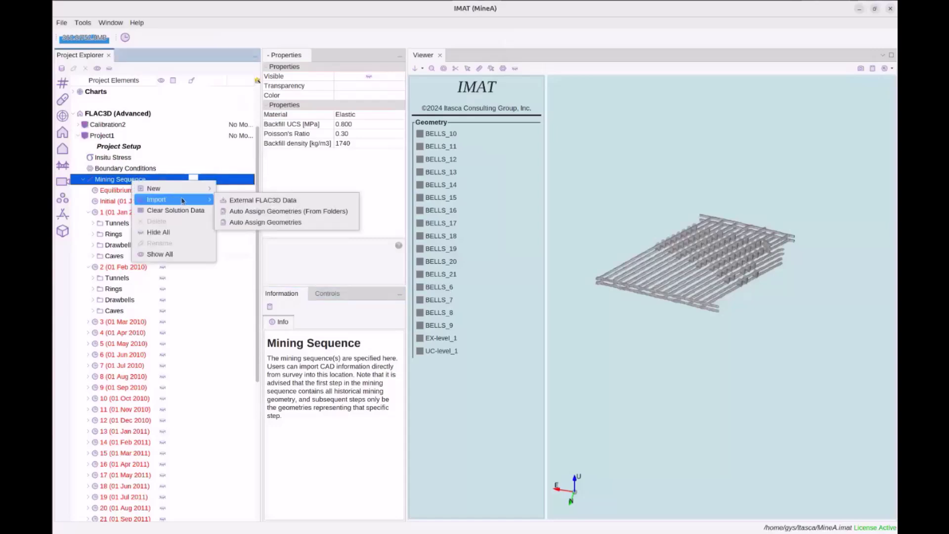
left_click(309, 215)
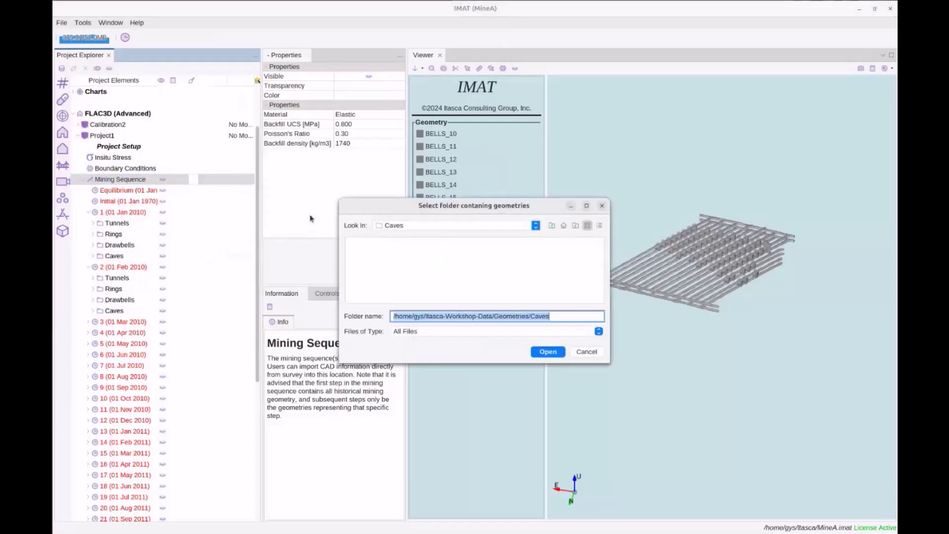
left_click(551, 225)
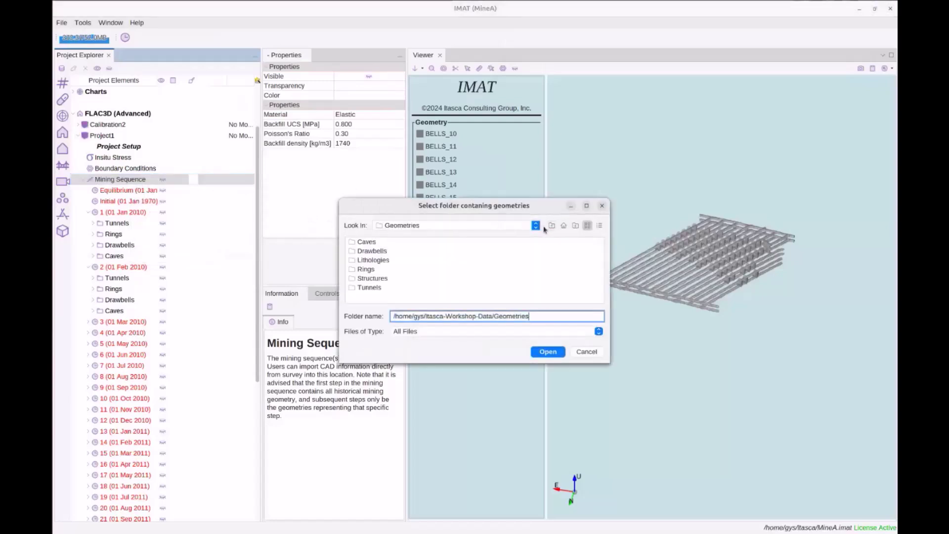
left_click(370, 252, "ctrl")
left_click(371, 270, "ctrl")
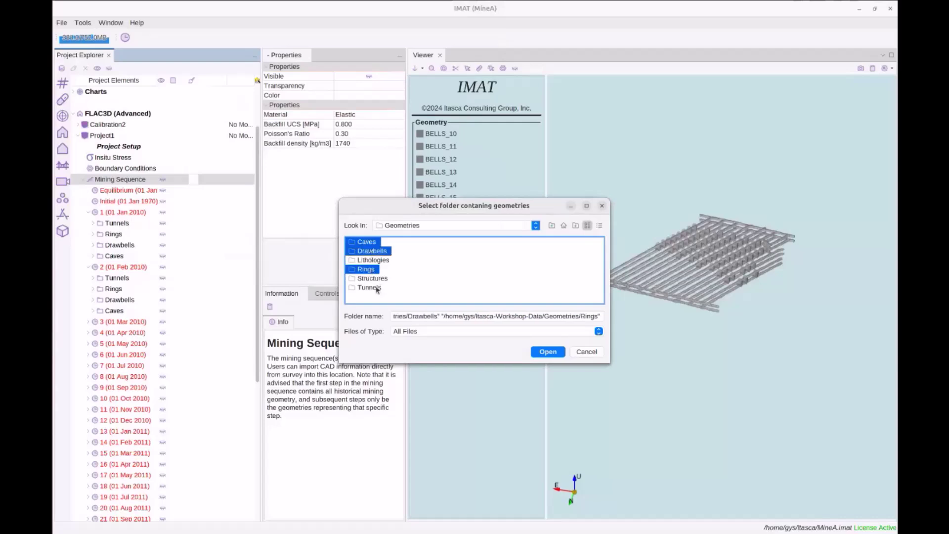
left_click(378, 288, "ctrl")
left_click(549, 354)
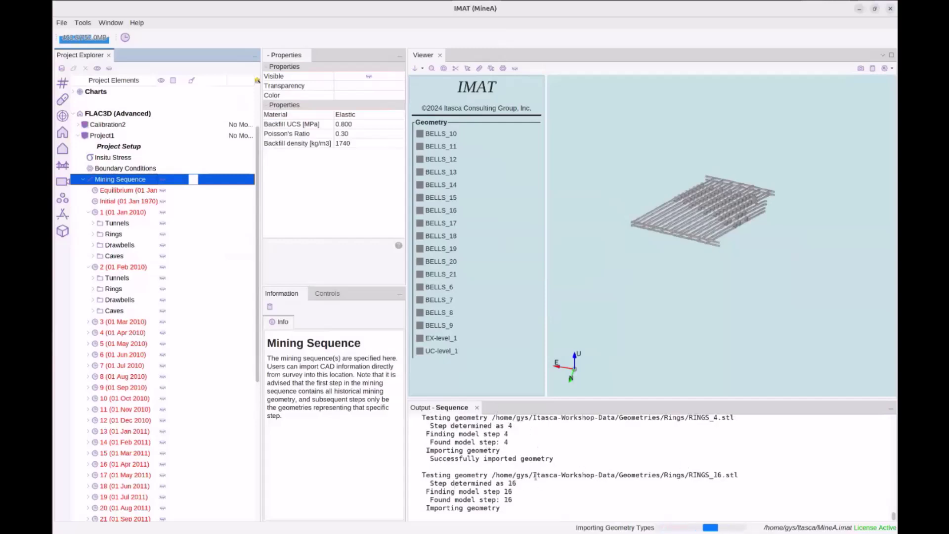
left_click_drag(717, 476, 714, 469)
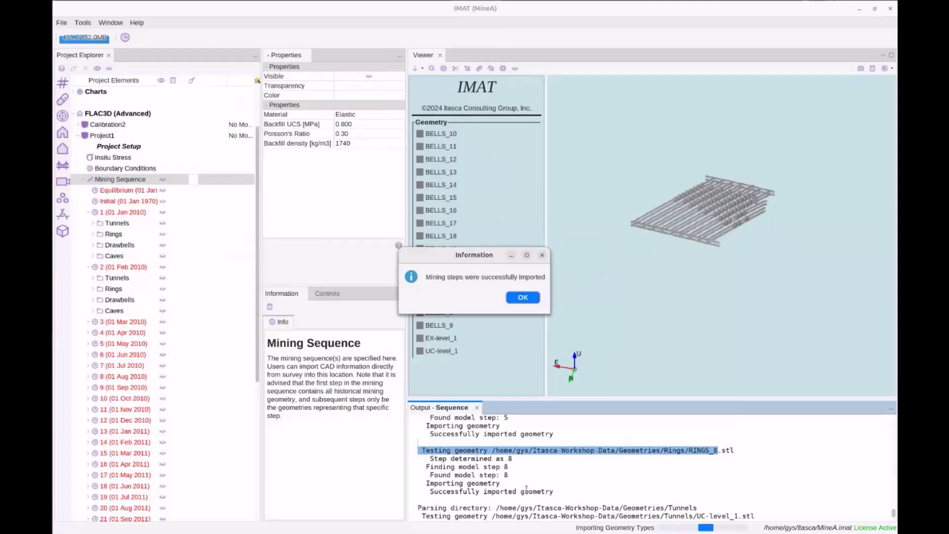
left_click(522, 297)
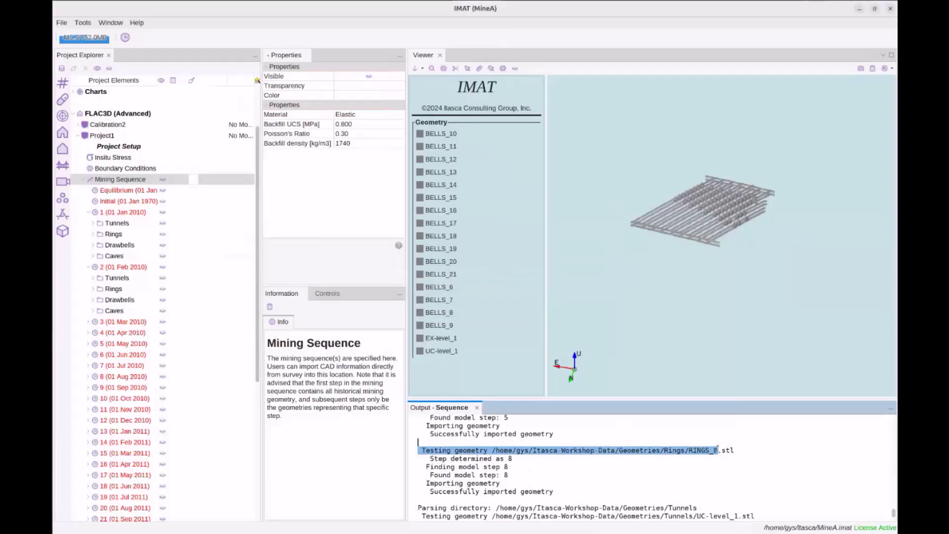
Step: Check the imported geometry in step 8's Rings folder, and collapse mining steps 8, 2 and 1
left_click(89, 377)
left_click(99, 398)
left_click(94, 399)
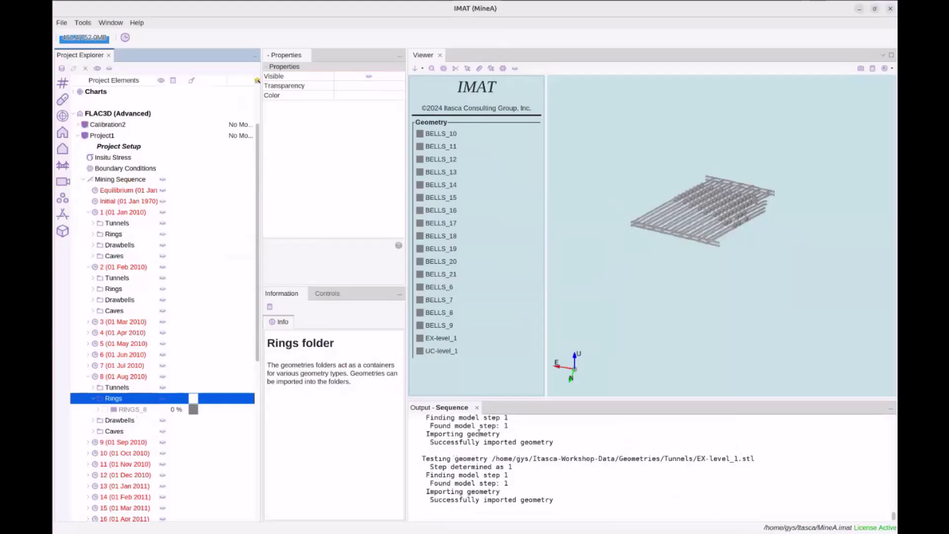
left_click(89, 377)
left_click(88, 269)
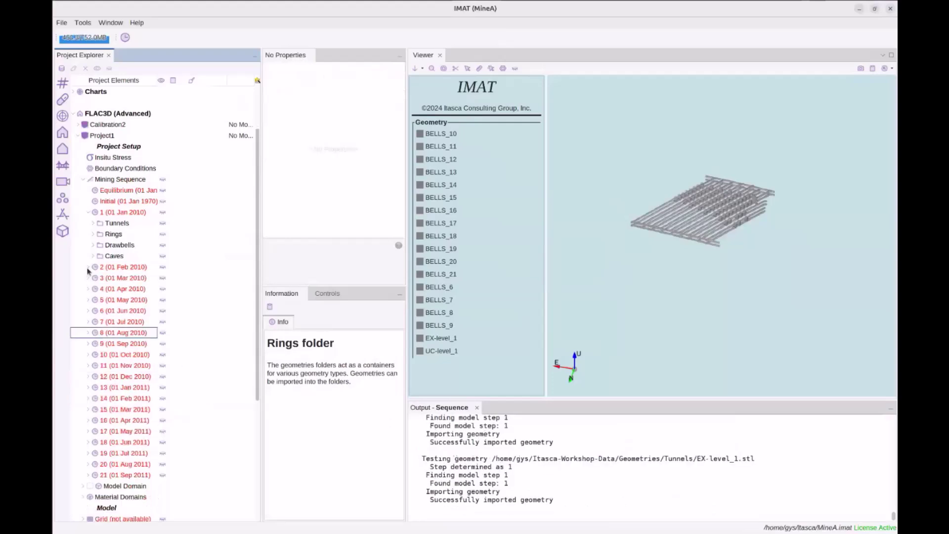
left_click(88, 214)
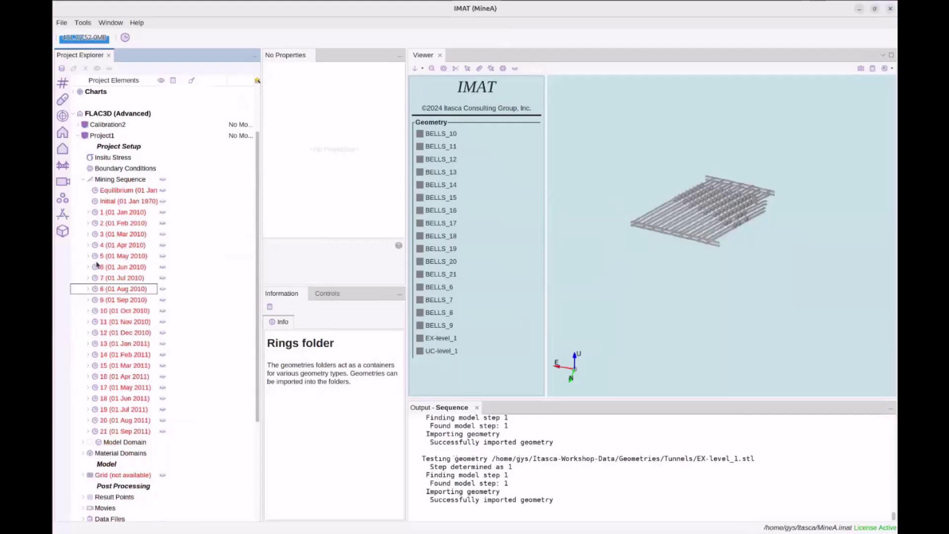
scroll(122, 263, "up", 1)
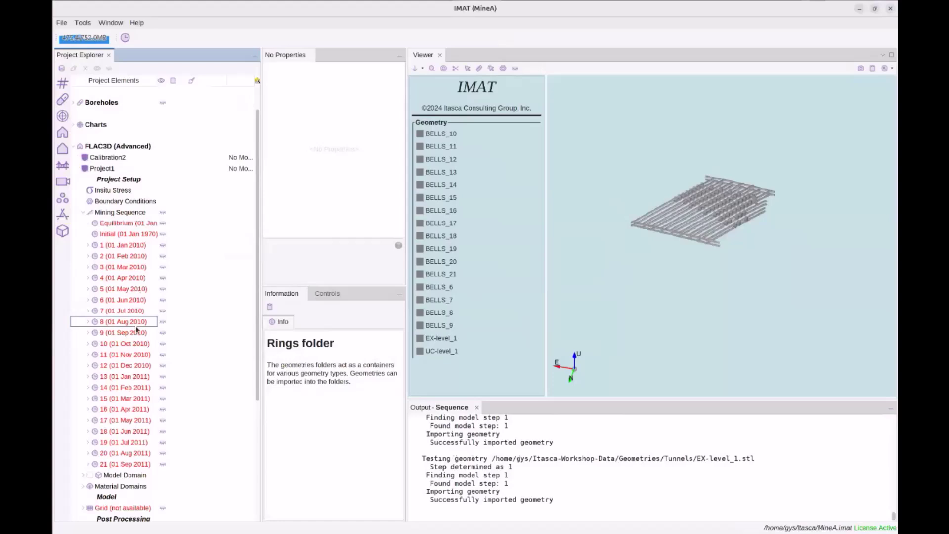
Step: Display all mining sequence geometries in the viewer, inspect them from another angle and close the sequence output
left_click(163, 215)
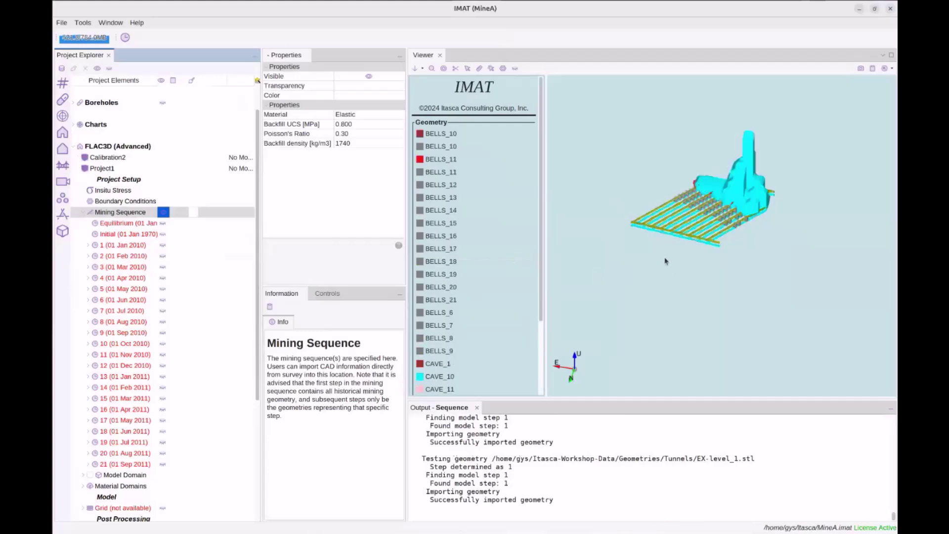
left_click_drag(653, 248, 726, 214)
left_click_drag(662, 269, 622, 262)
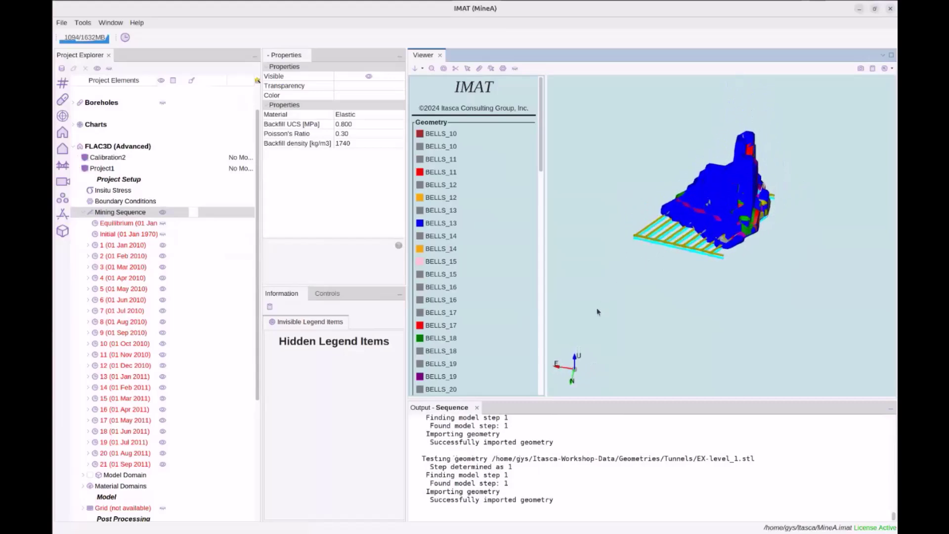
left_click(477, 408)
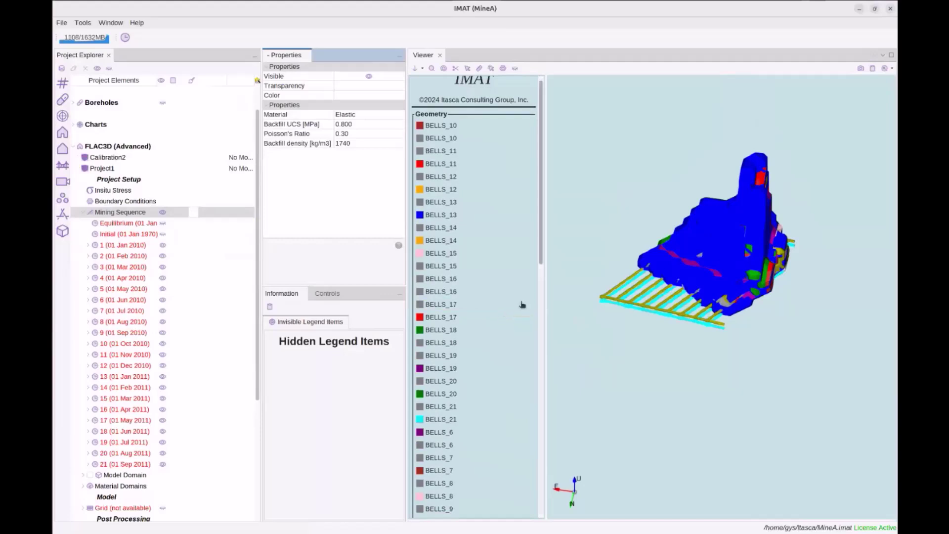
Step: Collapse Project1's mining sequence in the project tree and redisplay its geometries in the viewer
left_click(161, 213)
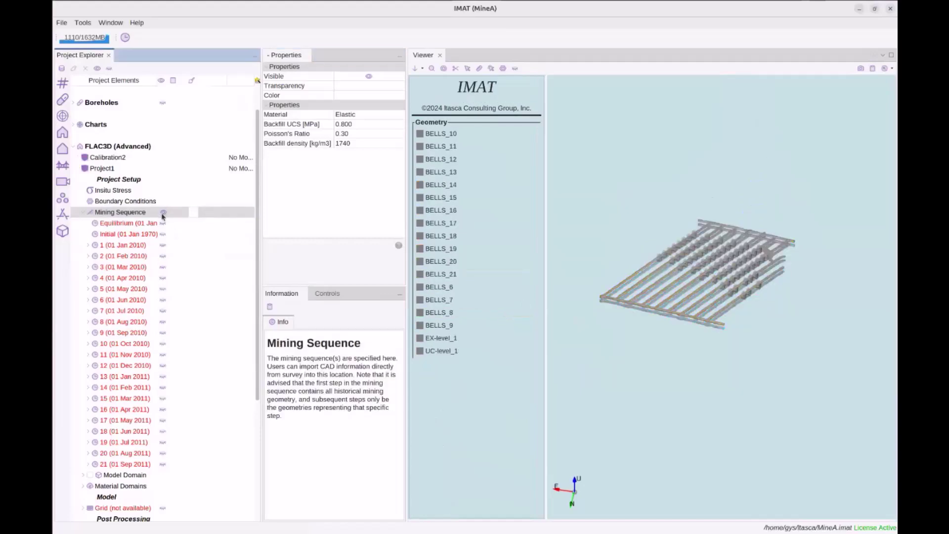
left_click(121, 246)
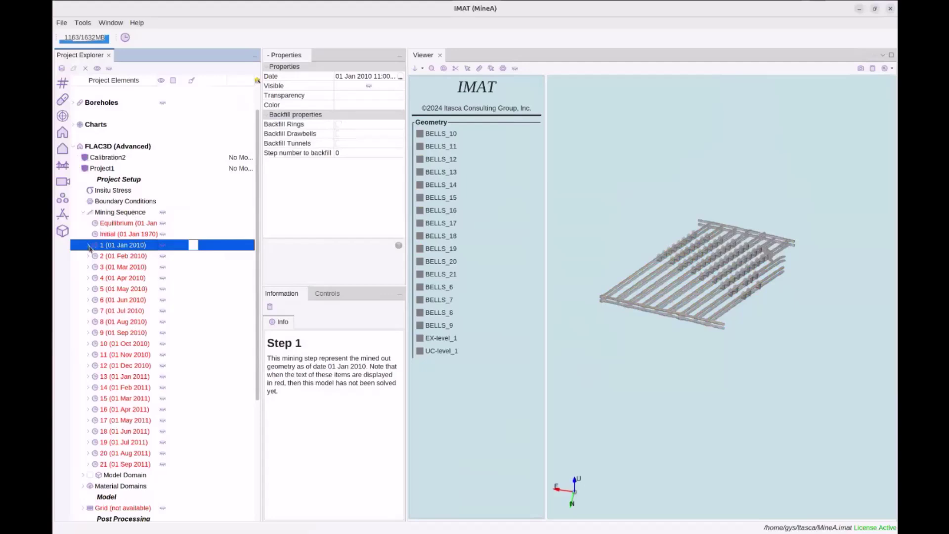
left_click(89, 245)
left_click(89, 246)
left_click(89, 213)
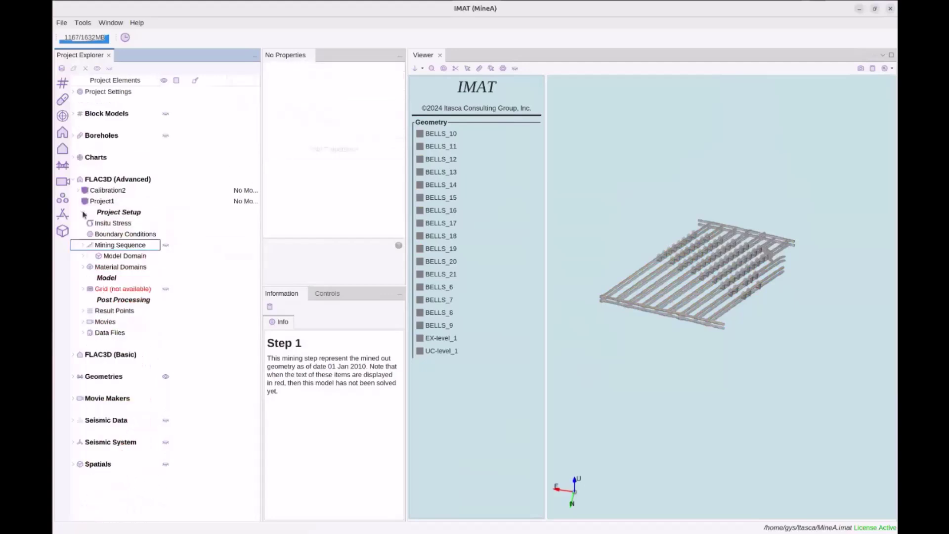
left_click(162, 247)
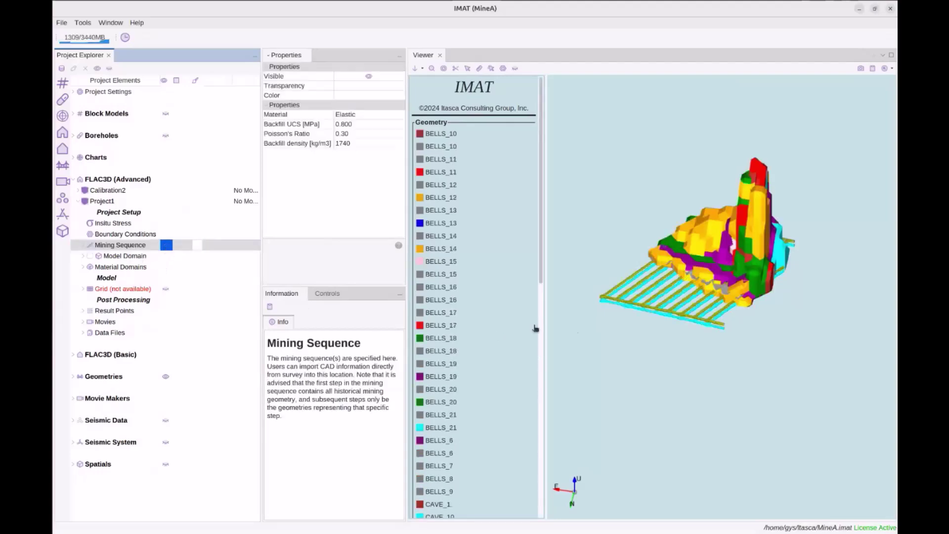
scroll(630, 316, "down", 5)
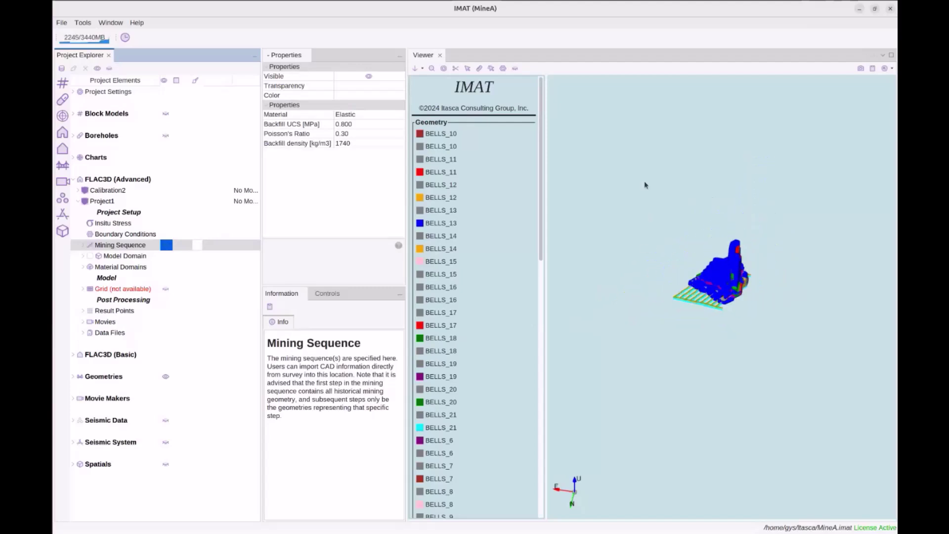
Step: Display Project1's model domain in the viewer and compare its extent with the mining geometries from several angles
left_click_drag(623, 315, 653, 328)
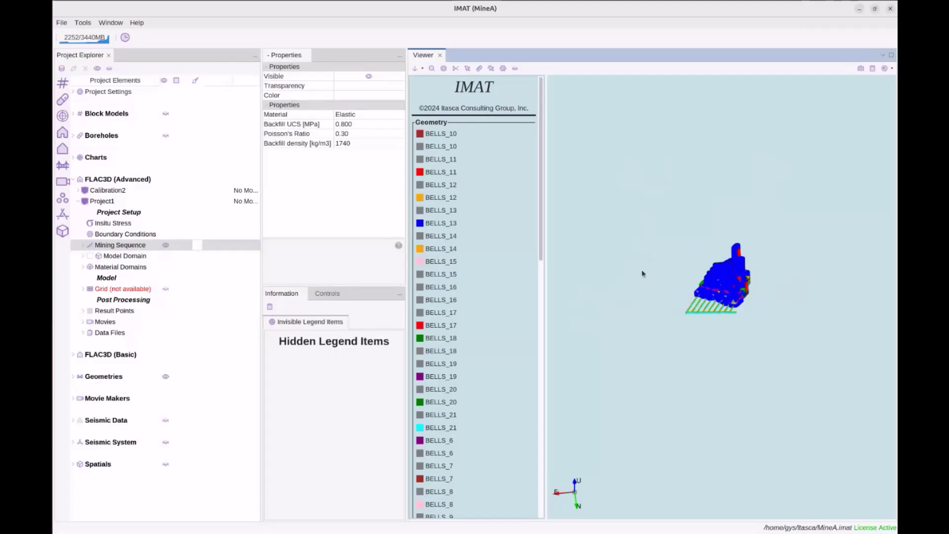
left_click(117, 256)
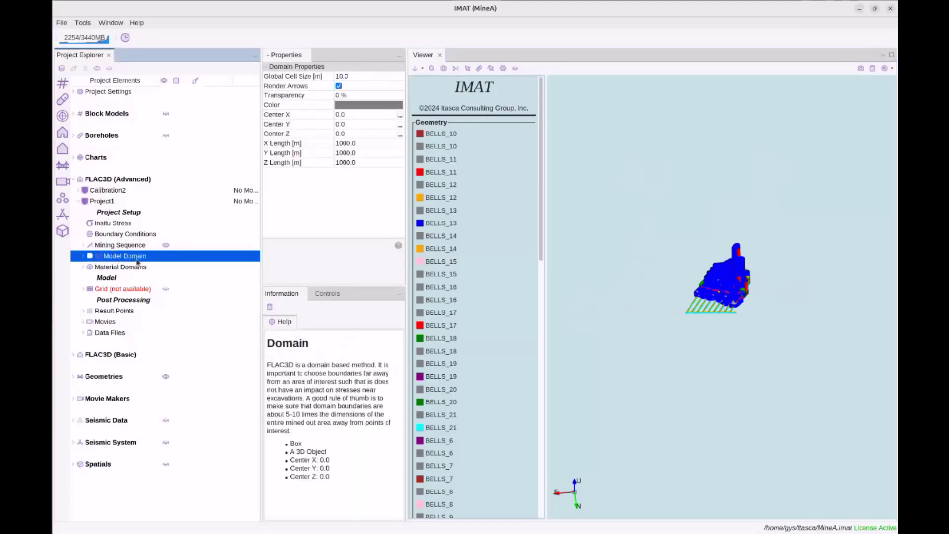
left_click(92, 256)
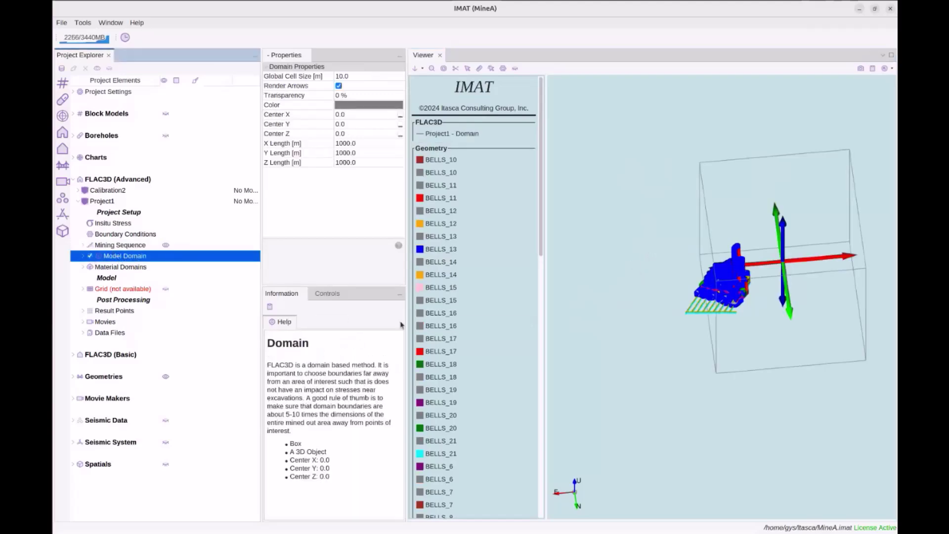
left_click_drag(631, 298, 623, 330)
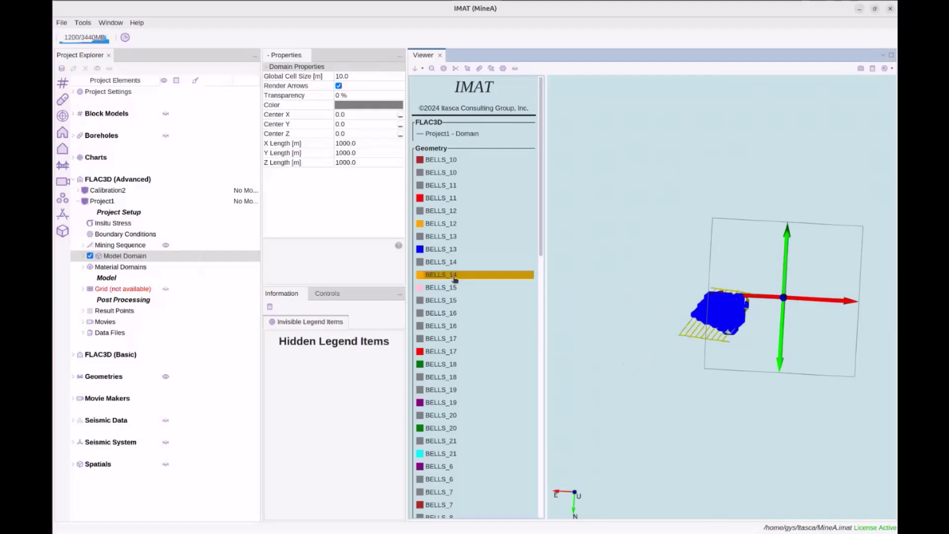
left_click_drag(669, 308, 670, 258)
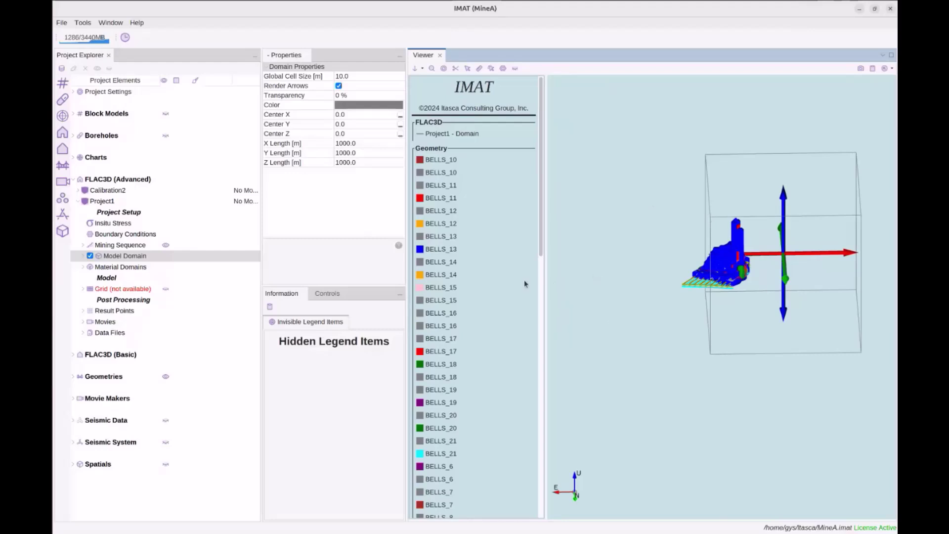
Step: Move the model domain along the X axis with the translate control to a Center X of 60
left_click(106, 257)
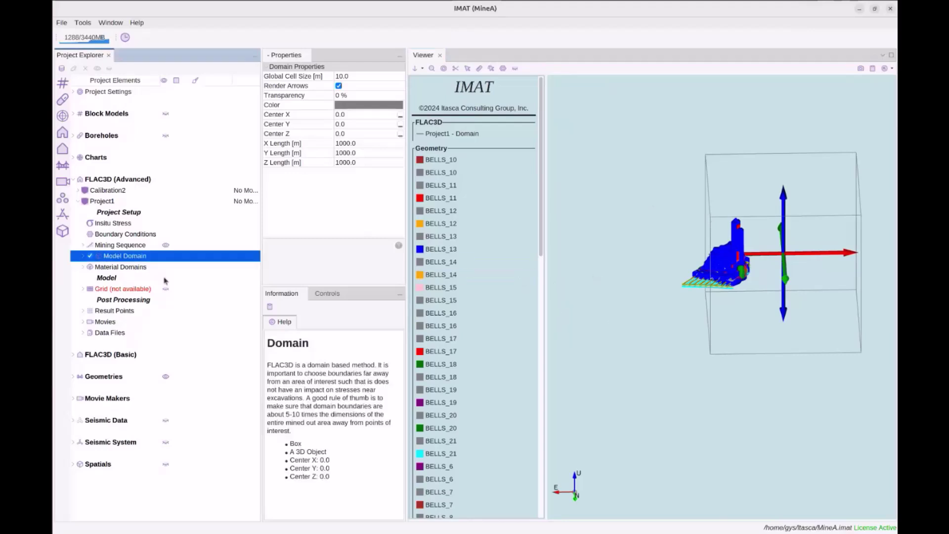
left_click(324, 293)
scroll(295, 356, "down", 5)
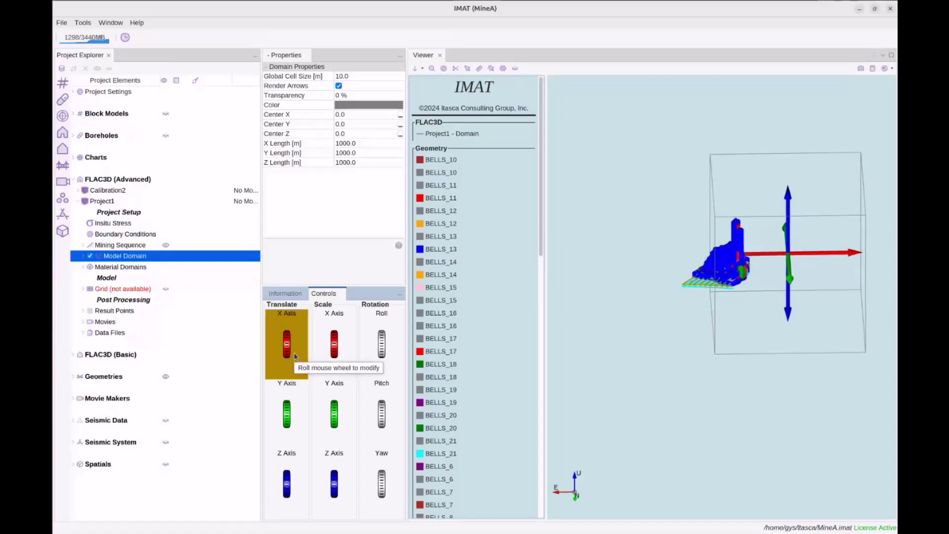
scroll(295, 355, "down", 3)
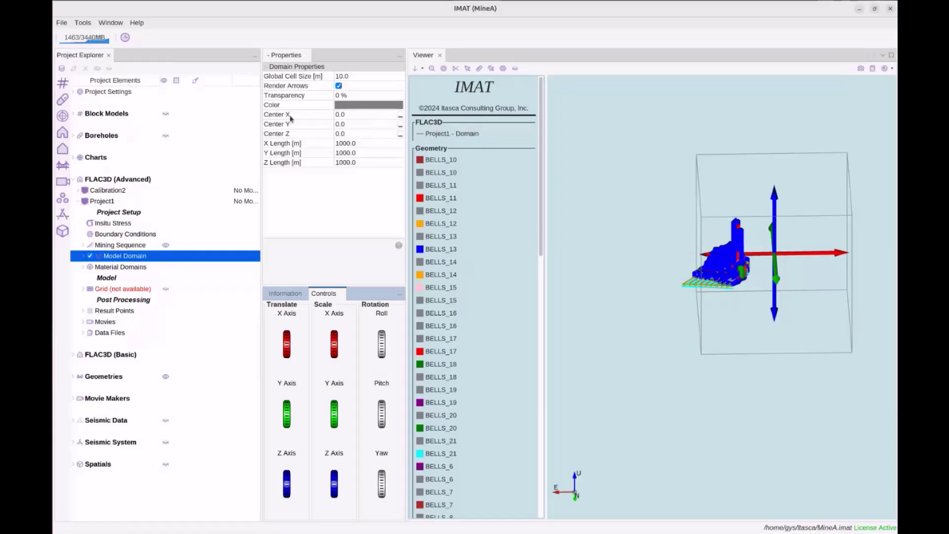
Step: Center the model domain on a point picked on the mining geometry, about X 447.2, Y 195.7, Z -54.9
left_click(401, 118)
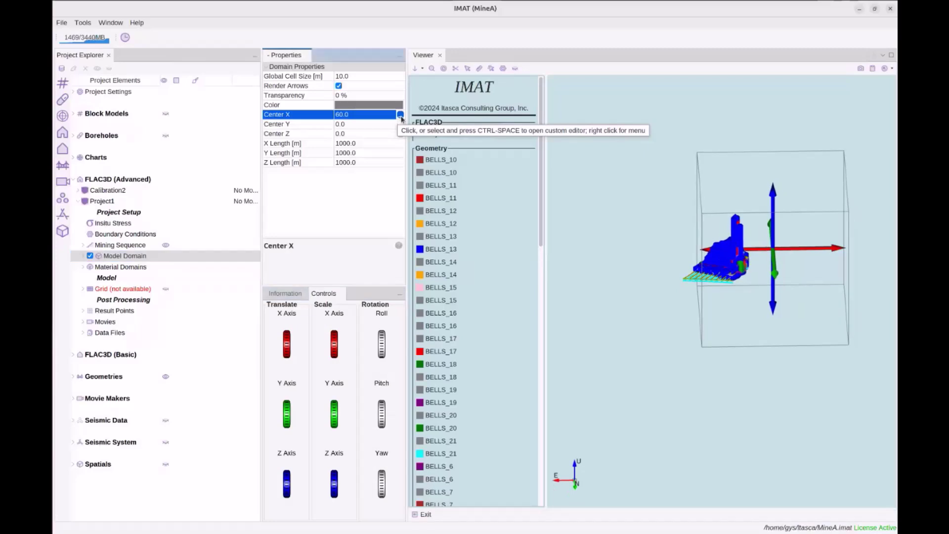
left_click(718, 272)
left_click_drag(688, 326, 710, 331)
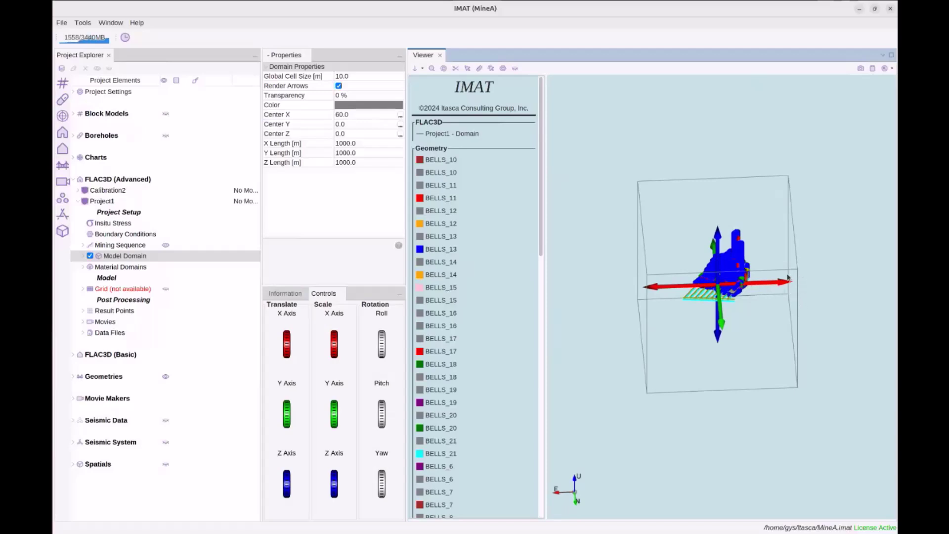
left_click_drag(789, 286, 784, 283)
left_click_drag(742, 275, 714, 273)
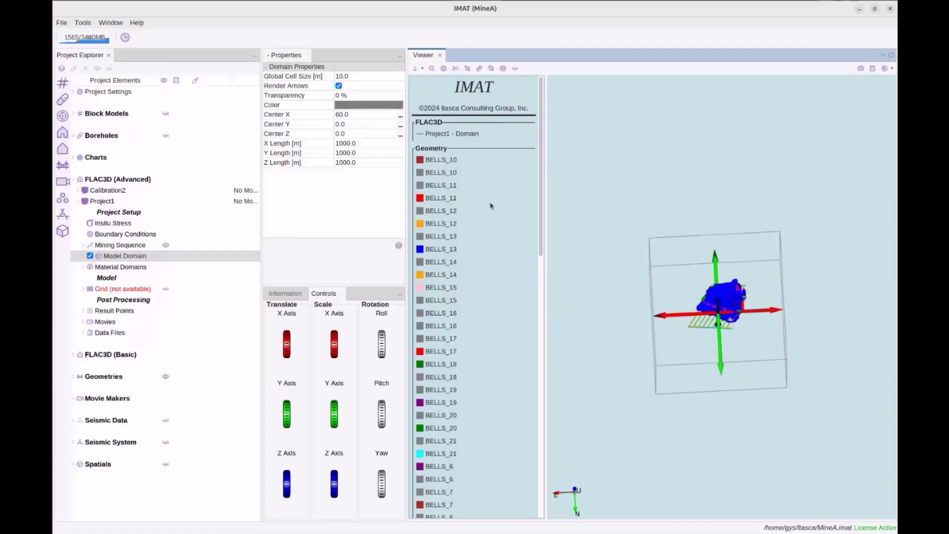
Step: Set the model domain's X and Y lengths to 2000 m
left_click(372, 143)
type("2")
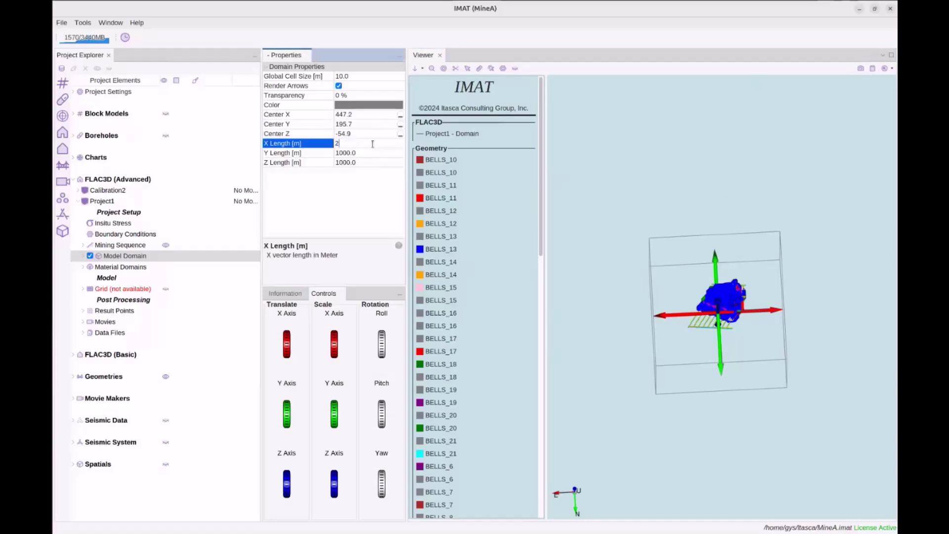
key("Return")
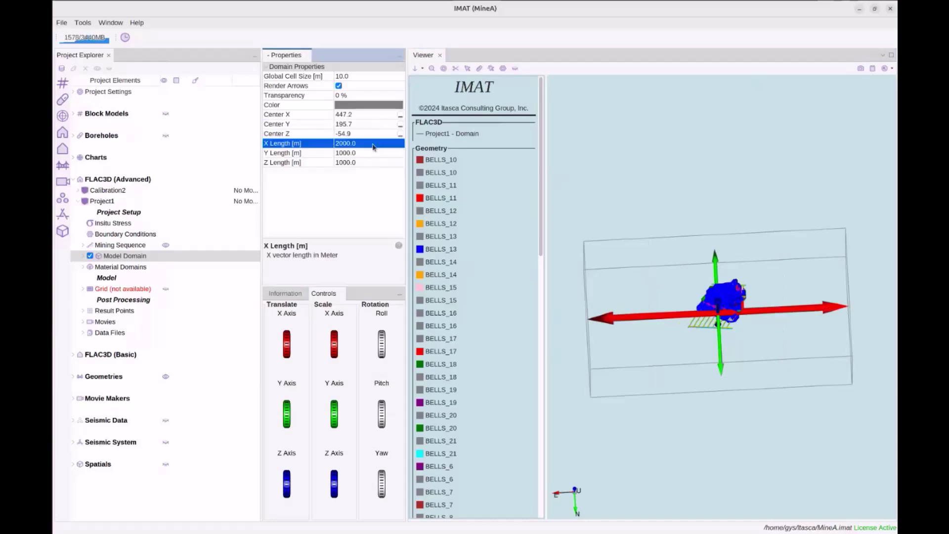
left_click(369, 153)
type("2")
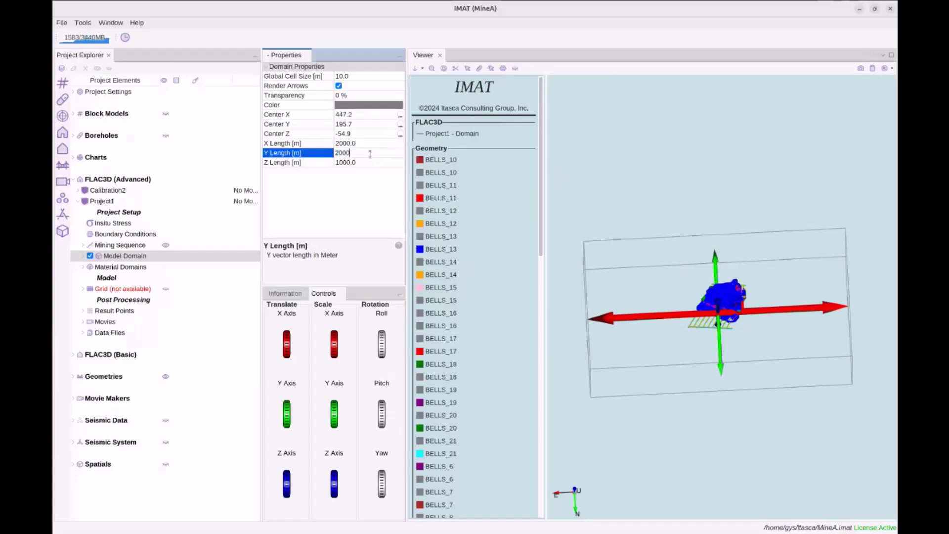
key("Return")
Step: Raise the model domain along the Z axis to a Center Z of 30.1 and check its fit around the mining geometries
left_click_drag(655, 323, 712, 292)
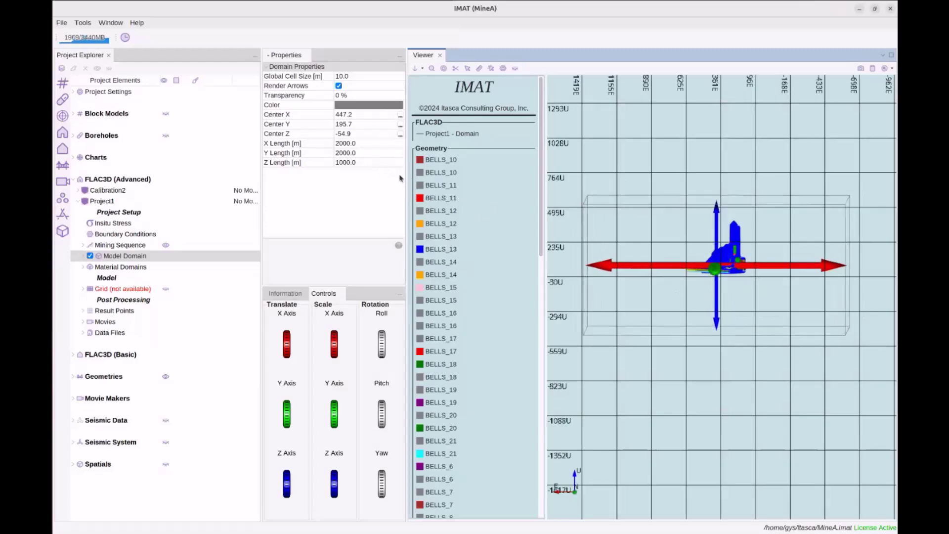
scroll(303, 478, "up", 8)
mouse_move(677, 284)
left_mouse_down()
mouse_move(686, 302)
mouse_move(673, 317)
mouse_move(673, 289)
mouse_move(678, 340)
mouse_move(676, 255)
mouse_move(688, 276)
mouse_move(680, 287)
left_mouse_up()
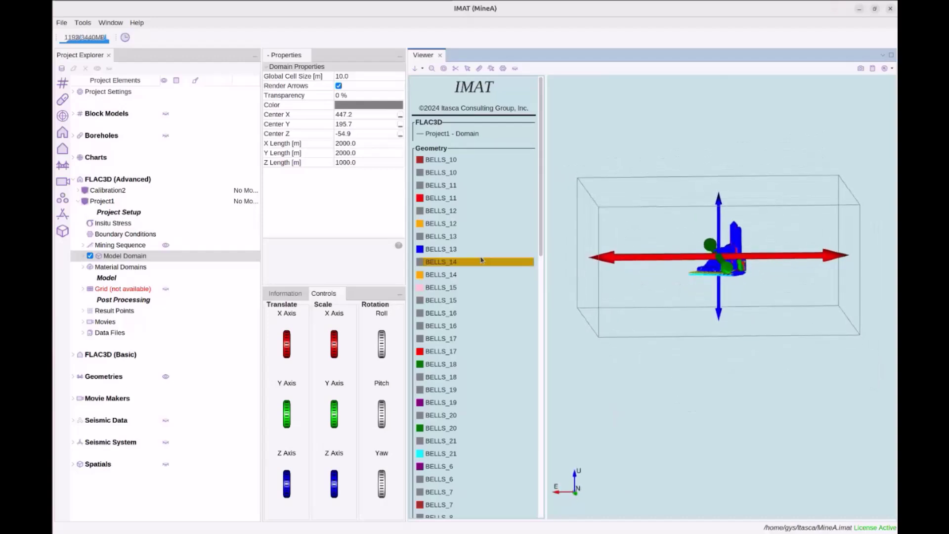
left_click_drag(619, 252, 618, 258)
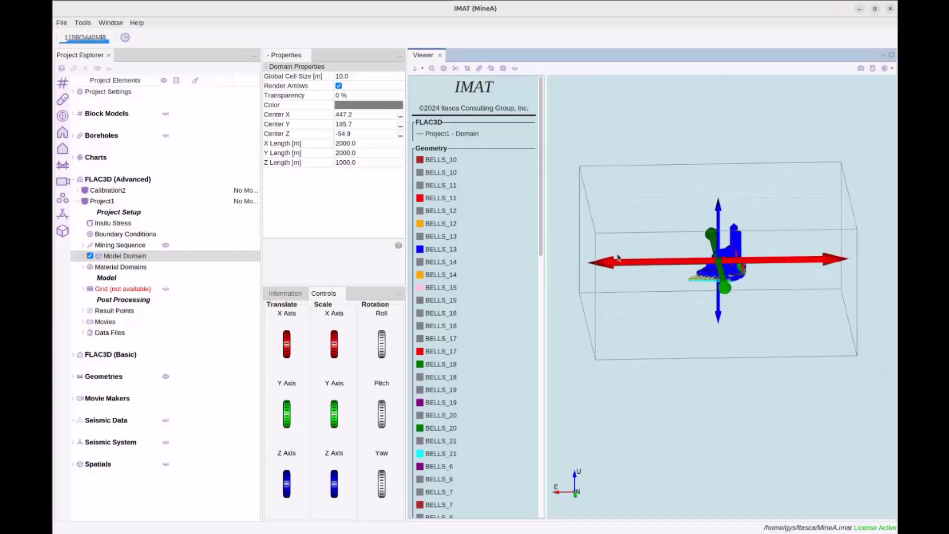
left_click_drag(730, 229, 729, 264)
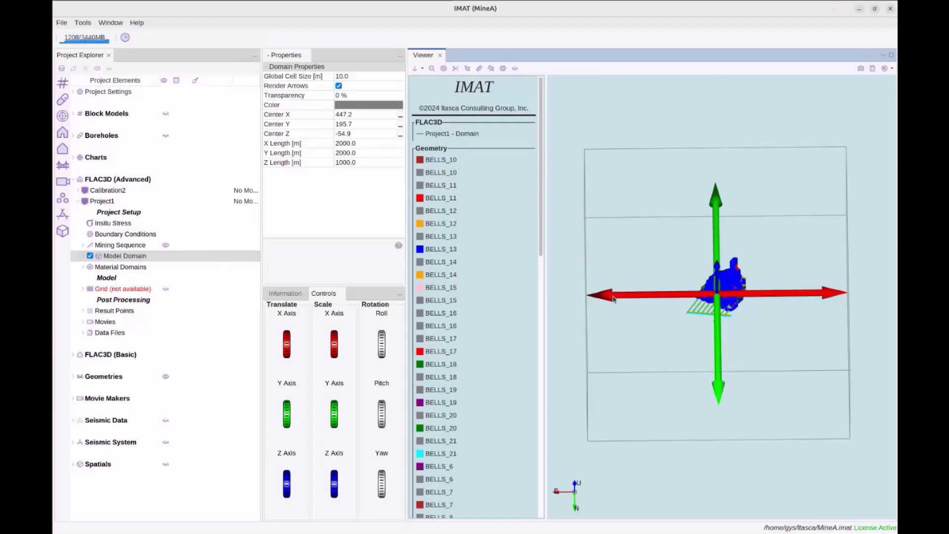
left_click_drag(622, 299, 622, 303)
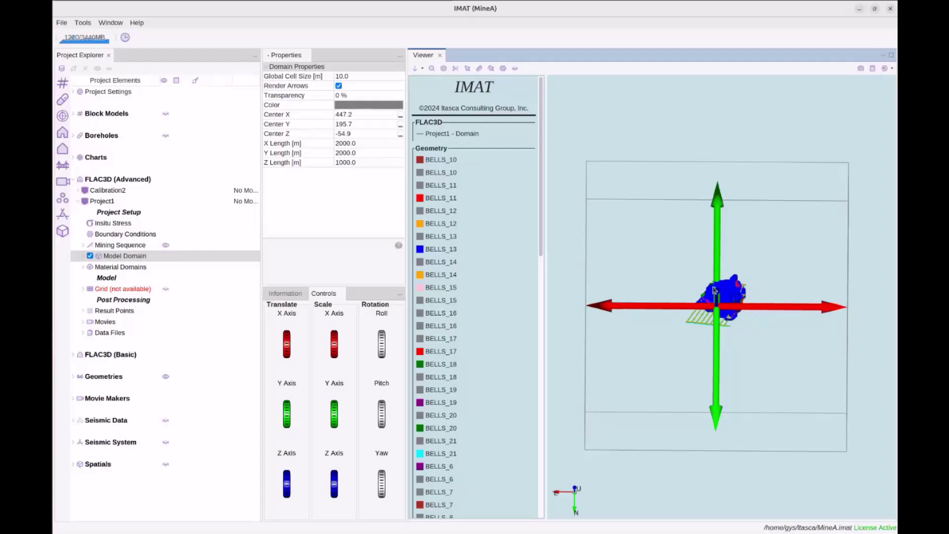
left_click_drag(746, 324, 719, 314)
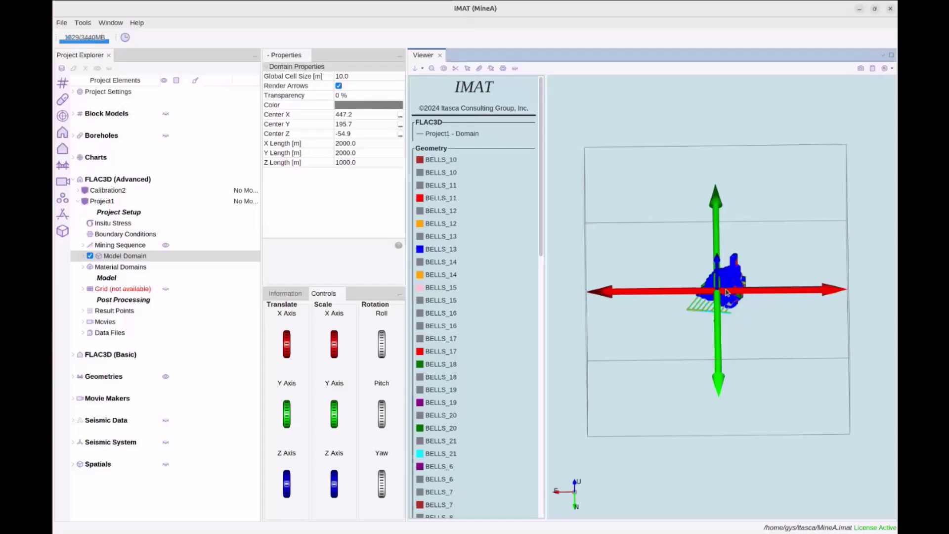
Step: Set the model domain's global cell size to 20 m
left_click(388, 77)
type("20")
key("Return")
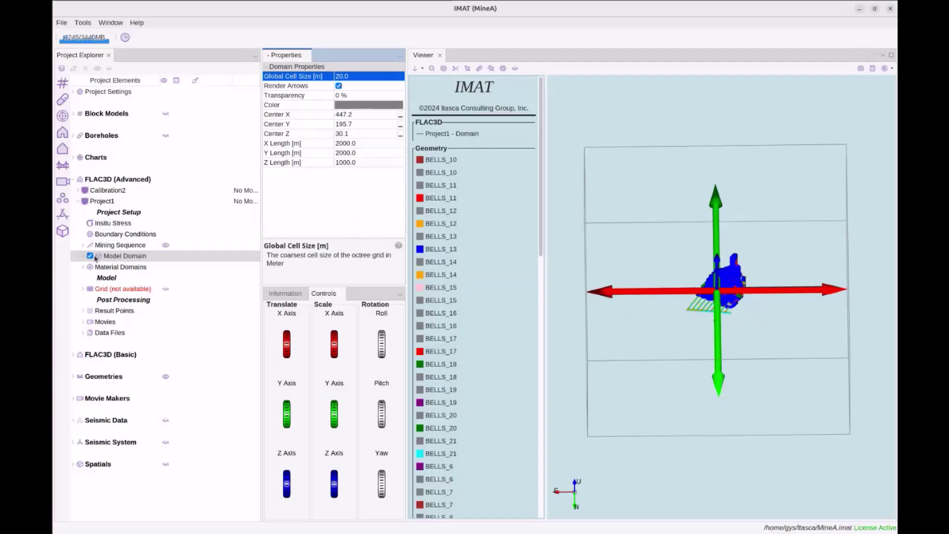
Step: Expand Project1's Model Domain and start a new refinement named level1 in its Refinements
left_click(83, 256)
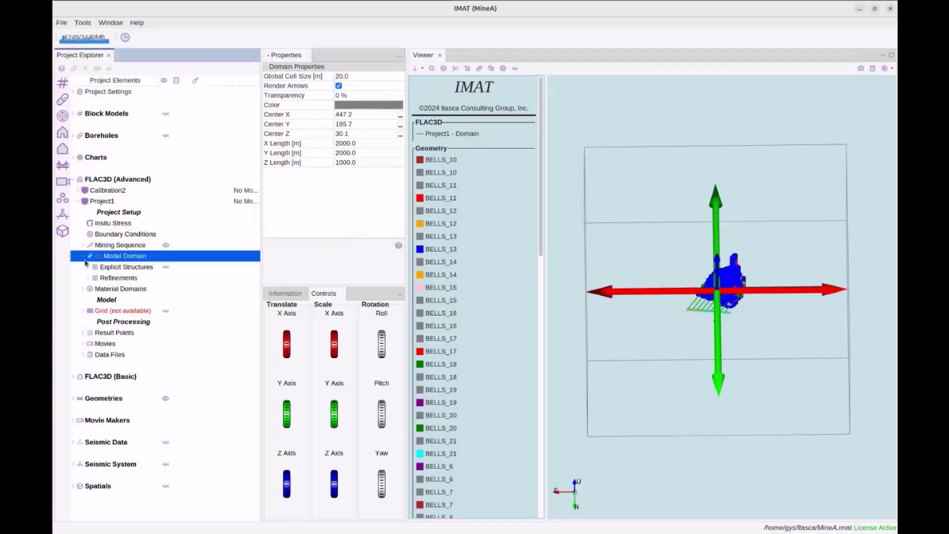
left_click(114, 278)
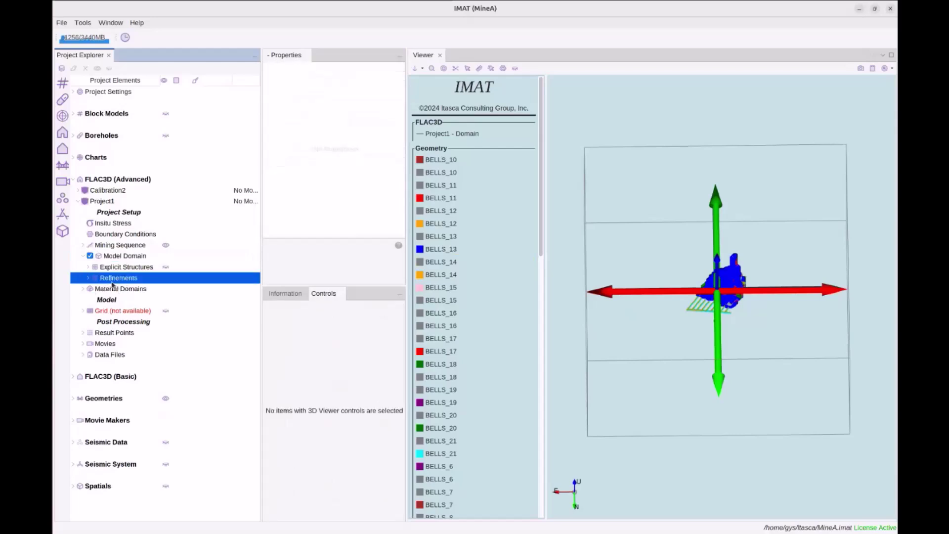
left_click(123, 257)
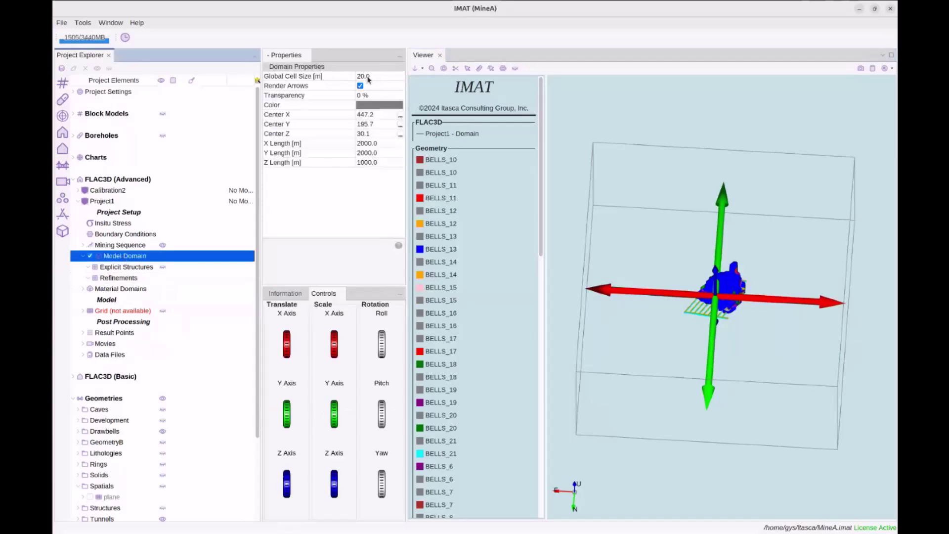
left_click_drag(641, 327, 631, 317)
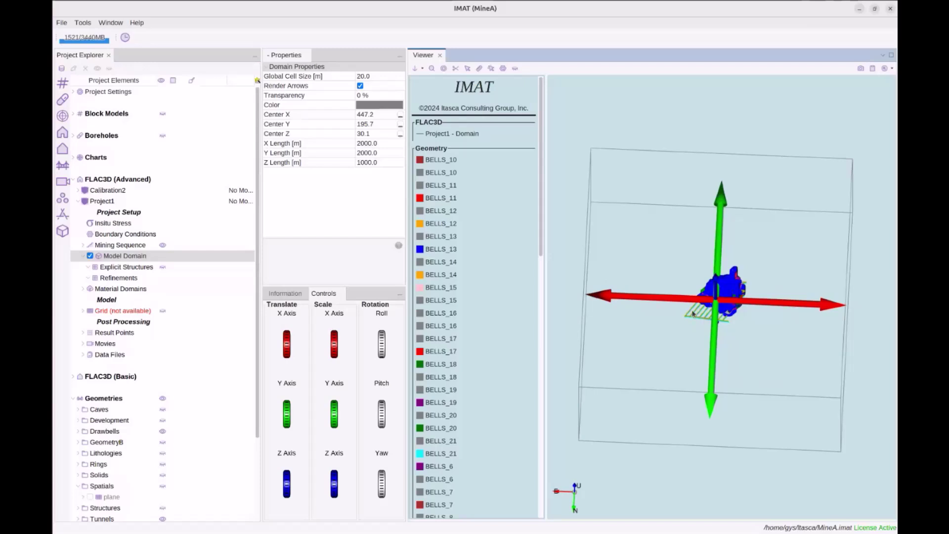
right_click(121, 279)
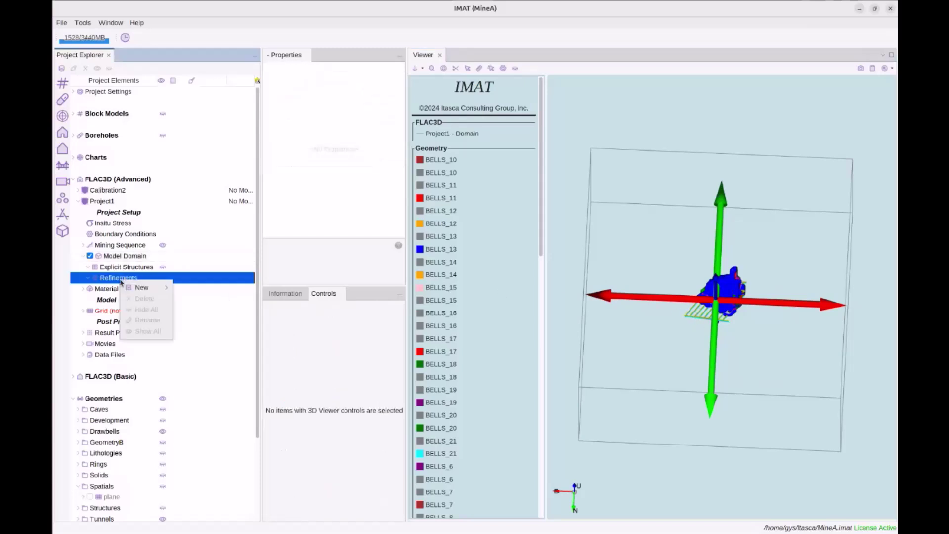
mouse_move(173, 288)
left_click(203, 288)
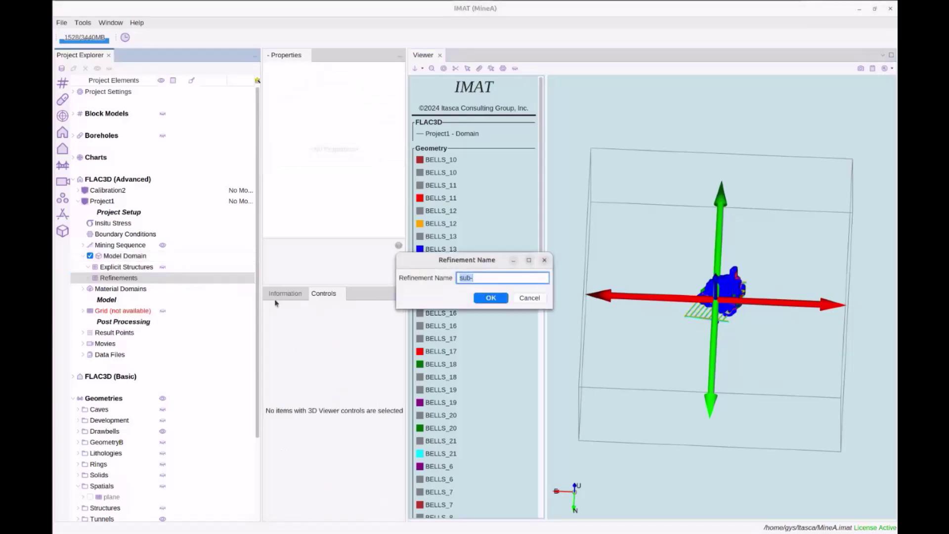
type("level1")
key("Return")
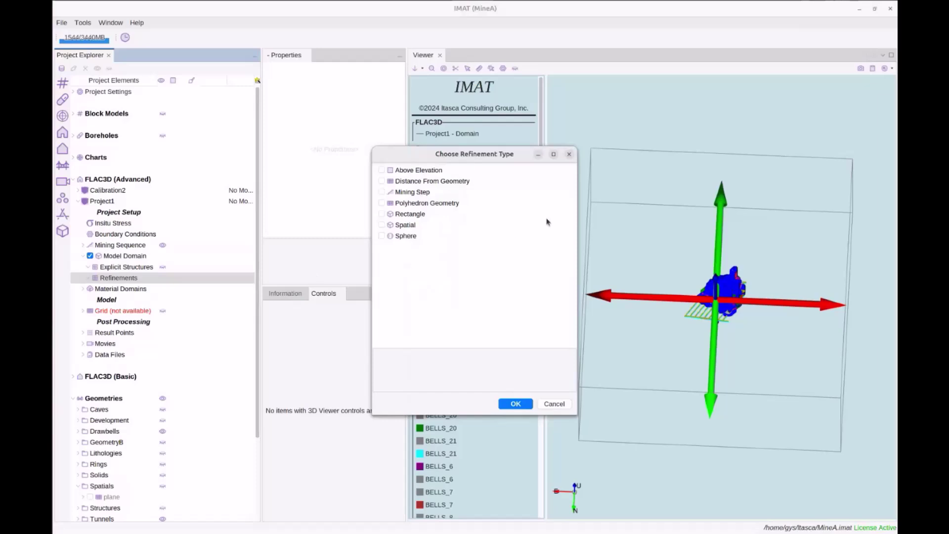
Step: Review the Above Elevation and Distance From Geometry descriptions, and create the level1 refinement with the Mining Step type
left_click(416, 171)
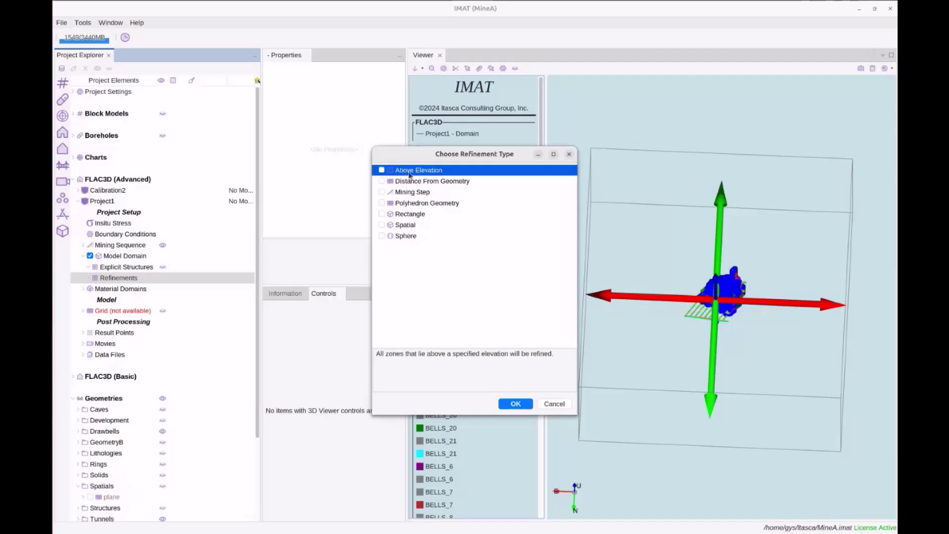
left_click(436, 182)
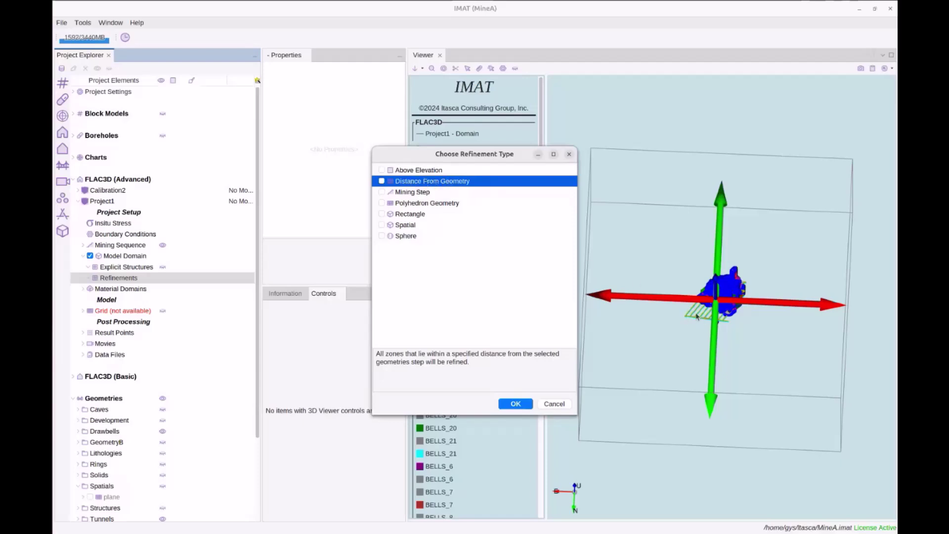
left_click(426, 192)
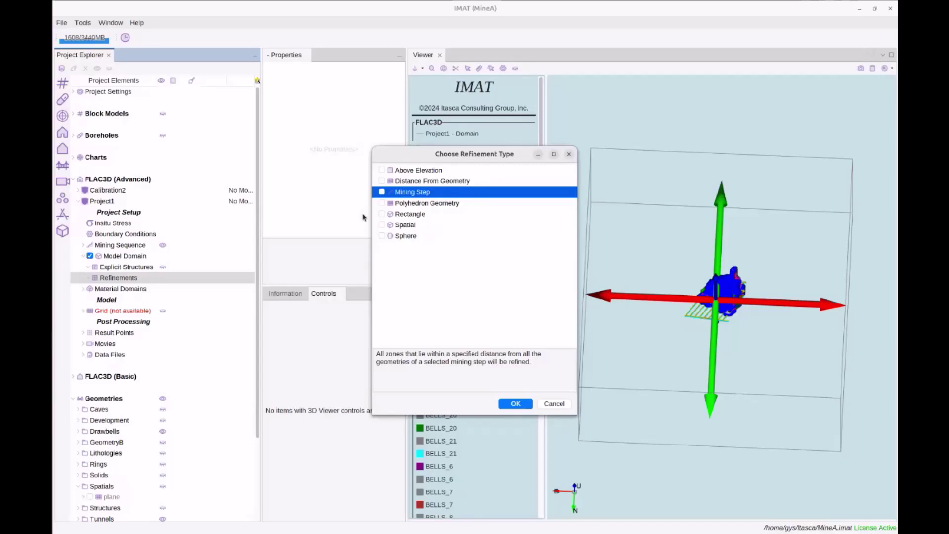
left_click(381, 191)
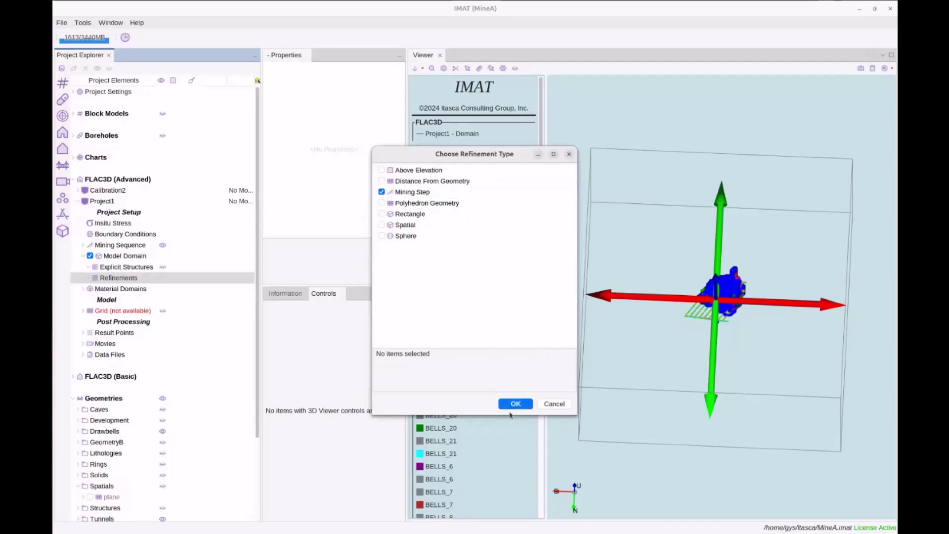
left_click(511, 405)
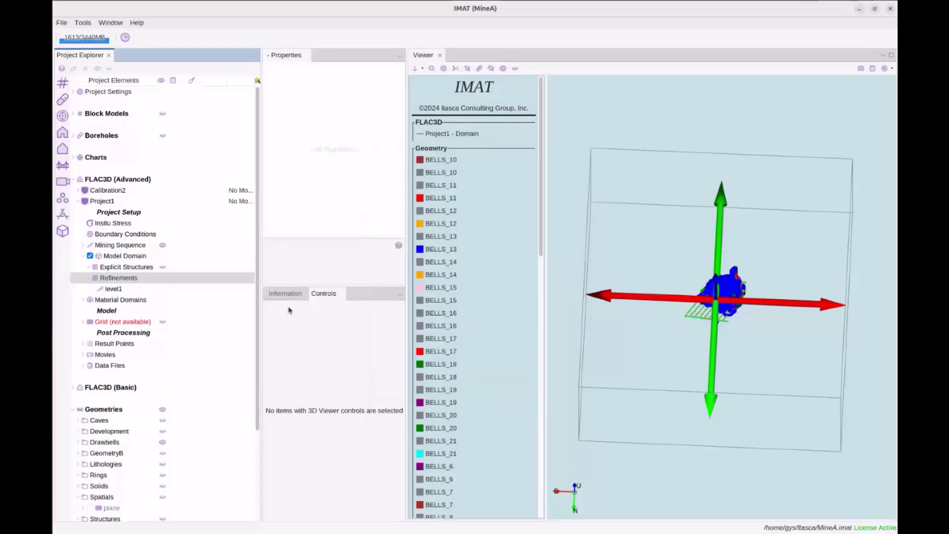
Step: Set the distance from geometry of the level1 Mining Step refinement to 40
left_click(121, 290)
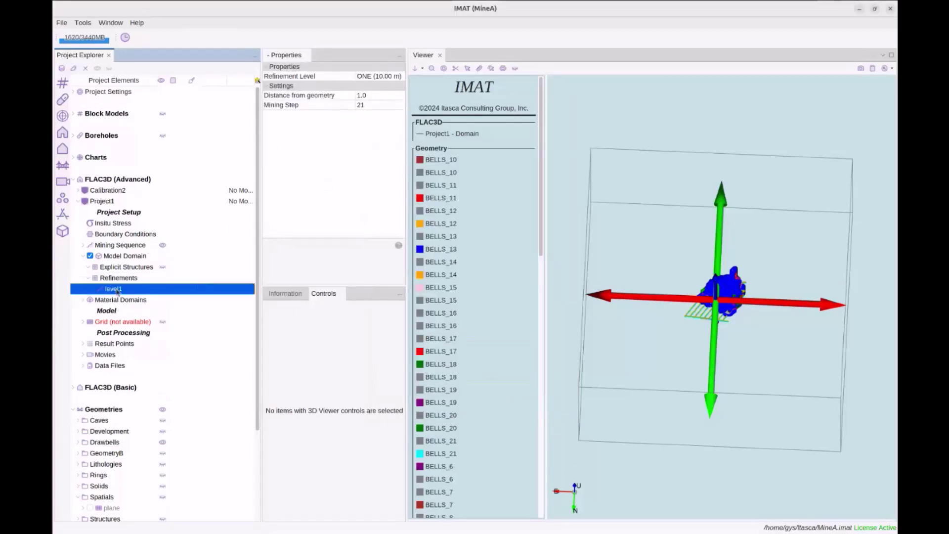
left_click(370, 96)
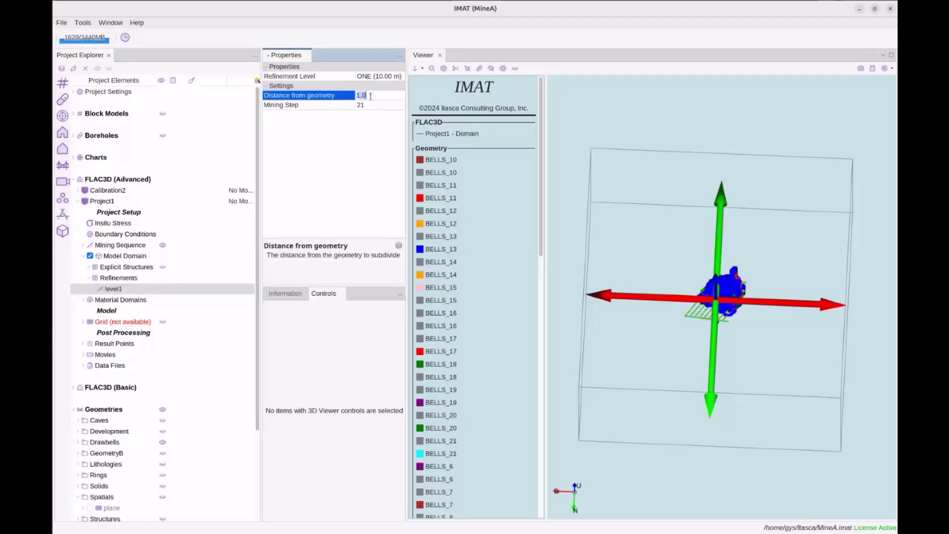
type("2")
left_click(360, 105)
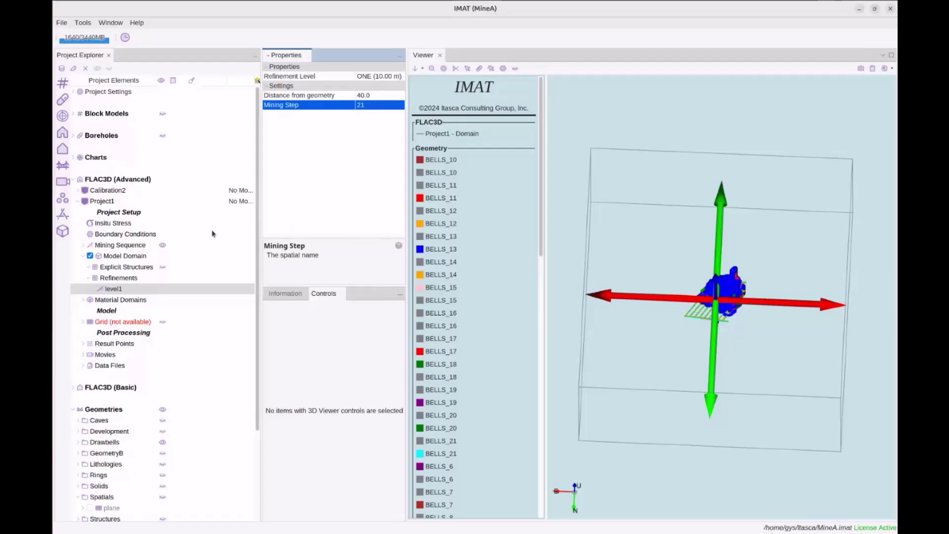
Step: Review the steps in Project1's Mining Sequence, from the first through step 21, and collapse the list
double_click(118, 245)
left_click(131, 278)
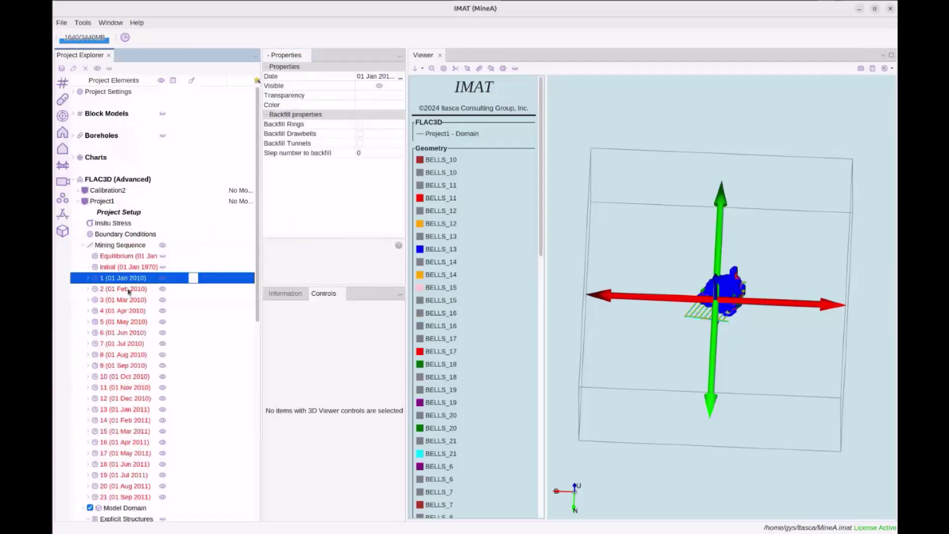
left_click(129, 291)
left_click(135, 497)
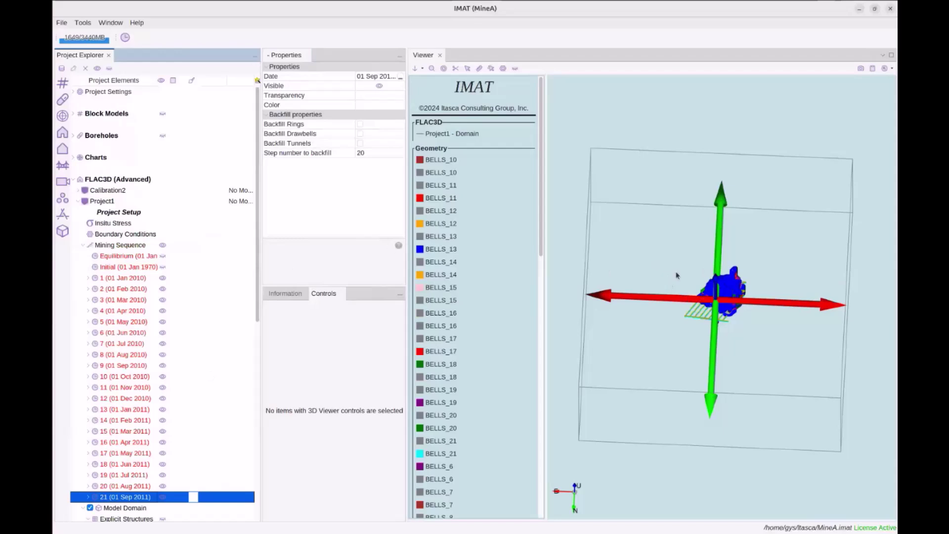
left_click(85, 247)
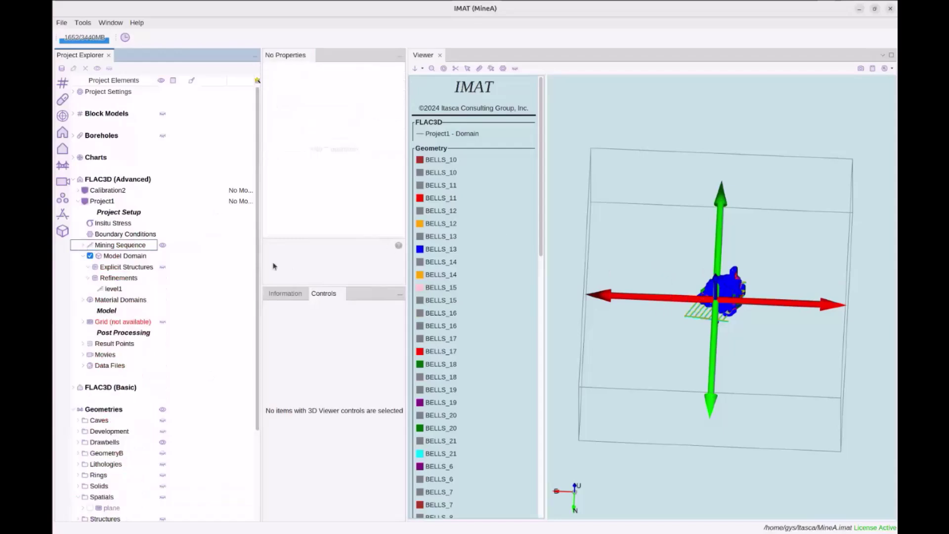
left_click_drag(685, 306, 687, 292)
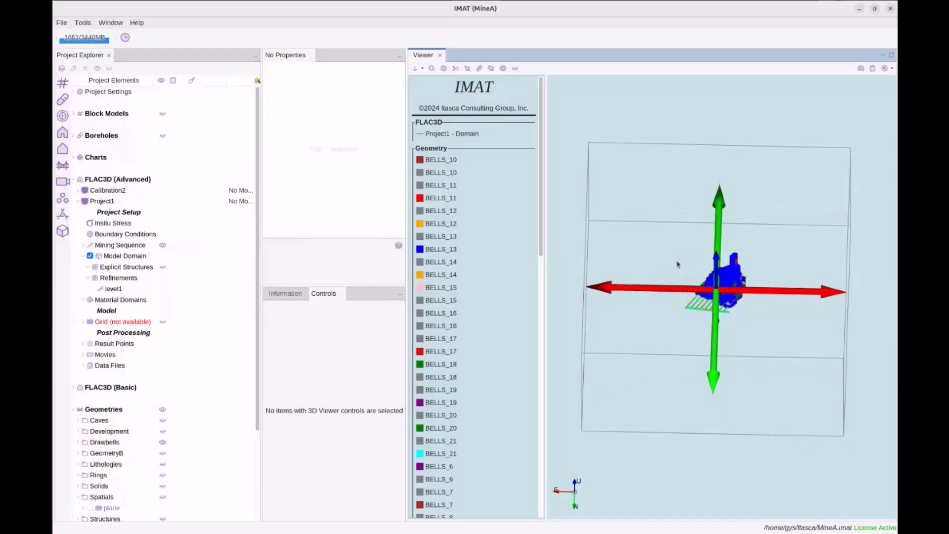
Step: Delete the level1 Mining Step refinement from the Model Domain
left_click(121, 291)
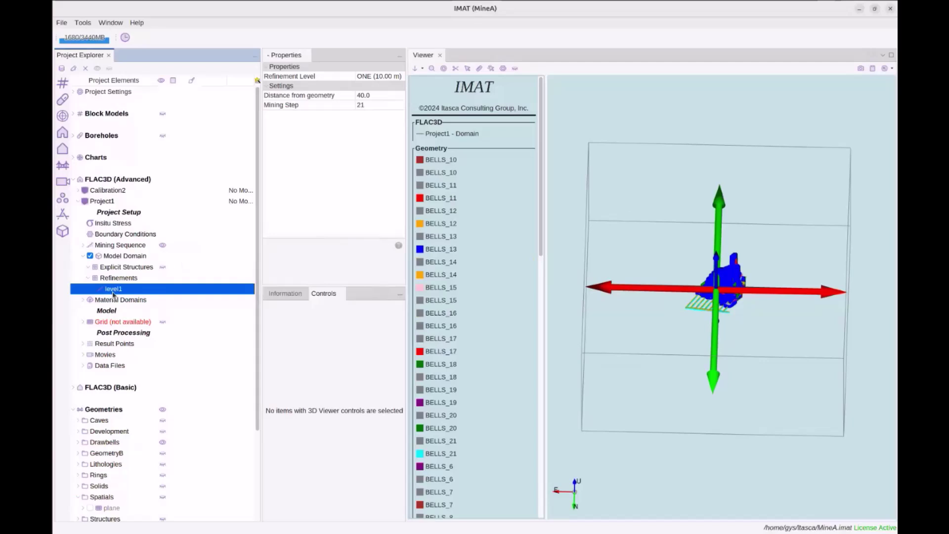
left_click_drag(715, 309, 722, 241)
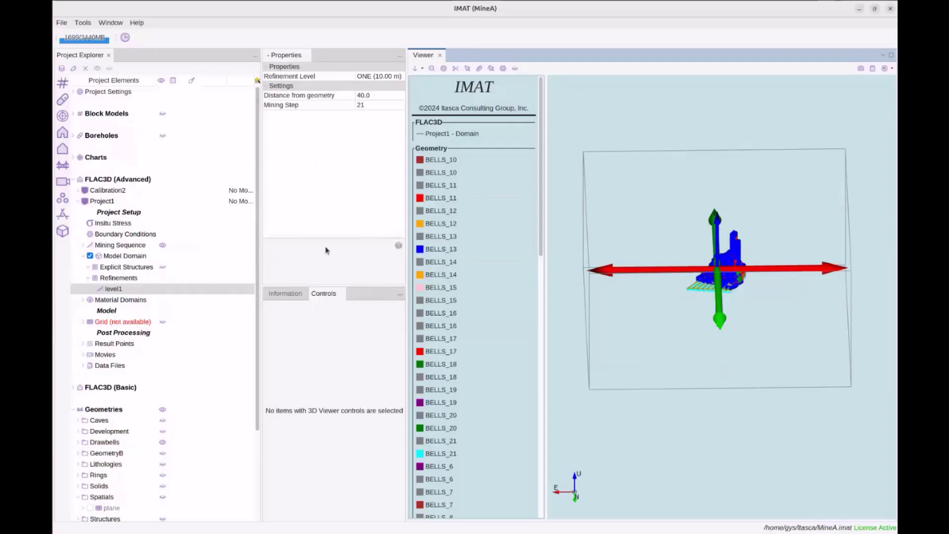
right_click(116, 288)
left_click(133, 295)
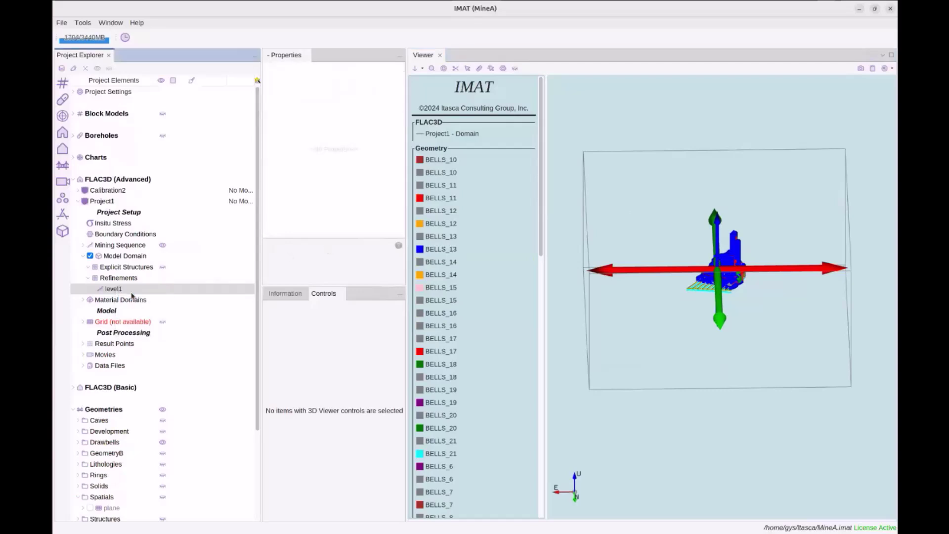
Step: Create a new refinement named level1 in Refinements with the Distance From Geometry type
right_click(126, 280)
mouse_move(146, 285)
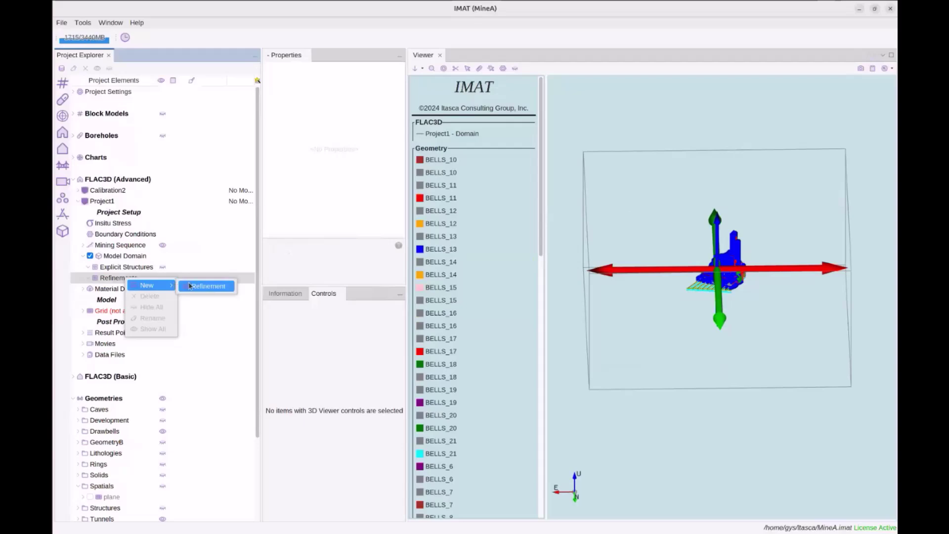
left_click(205, 285)
type("level")
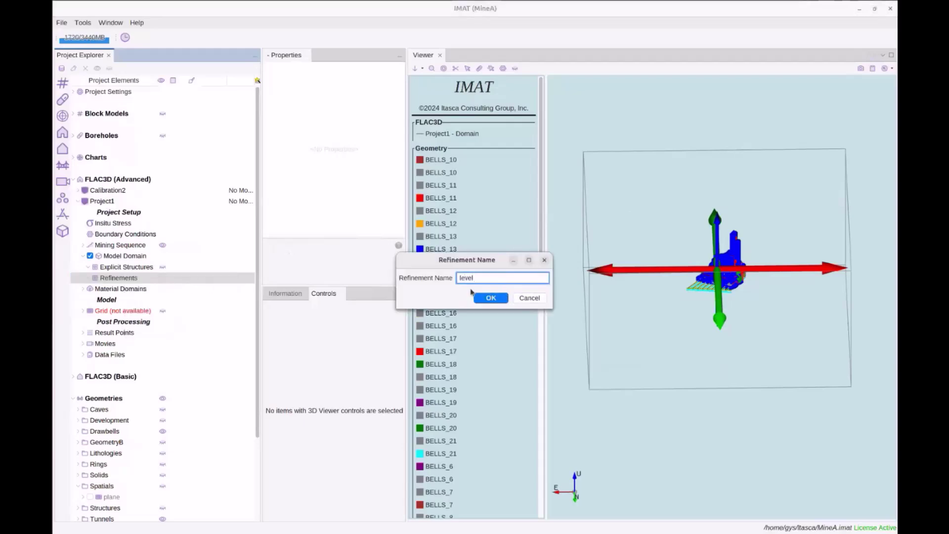
left_click(490, 297)
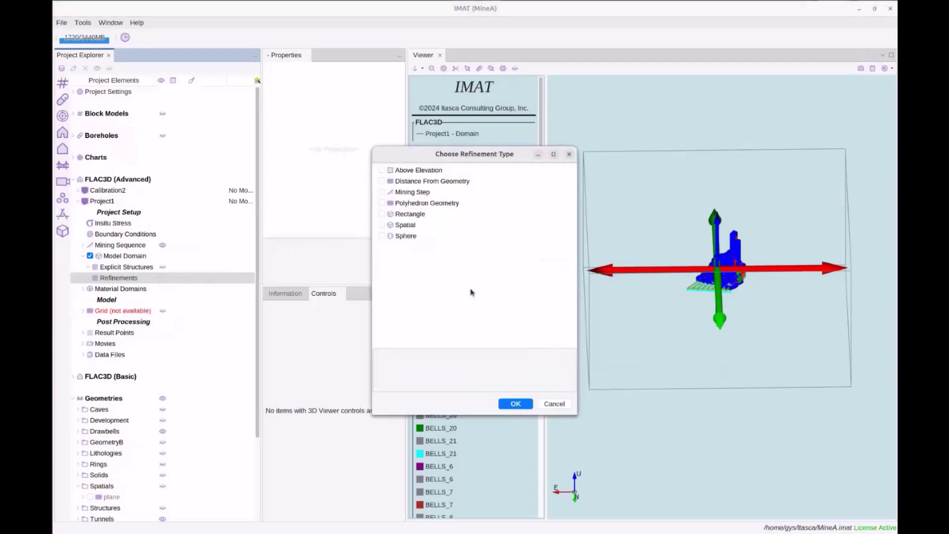
left_click(425, 182)
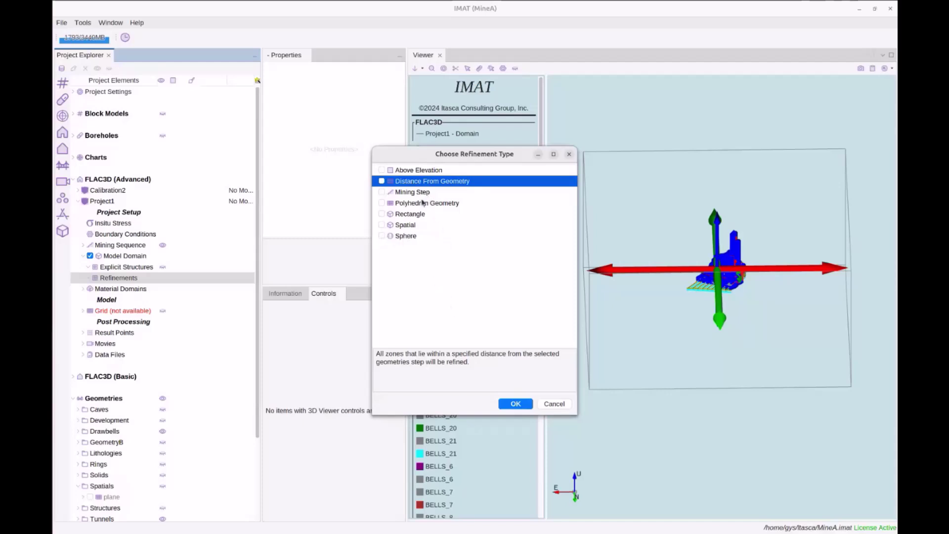
left_click(382, 181)
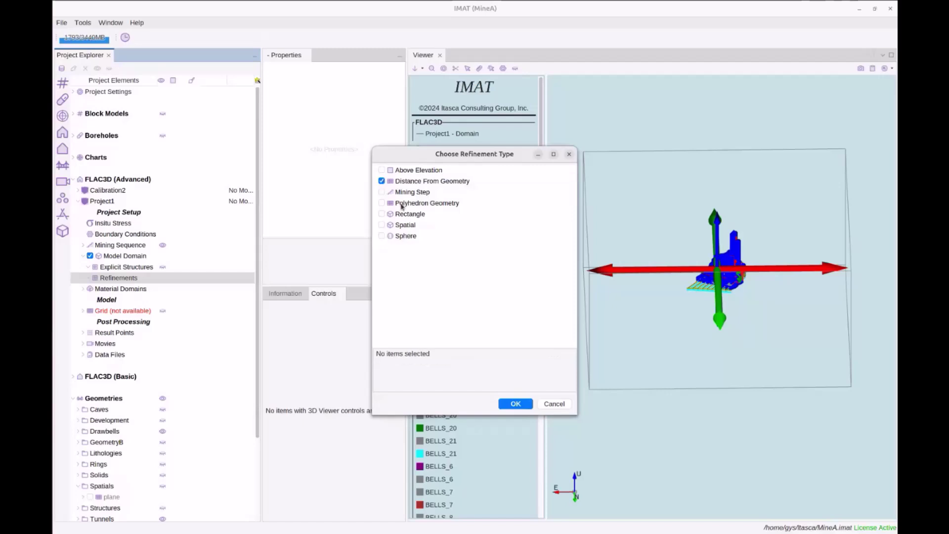
left_click(525, 402)
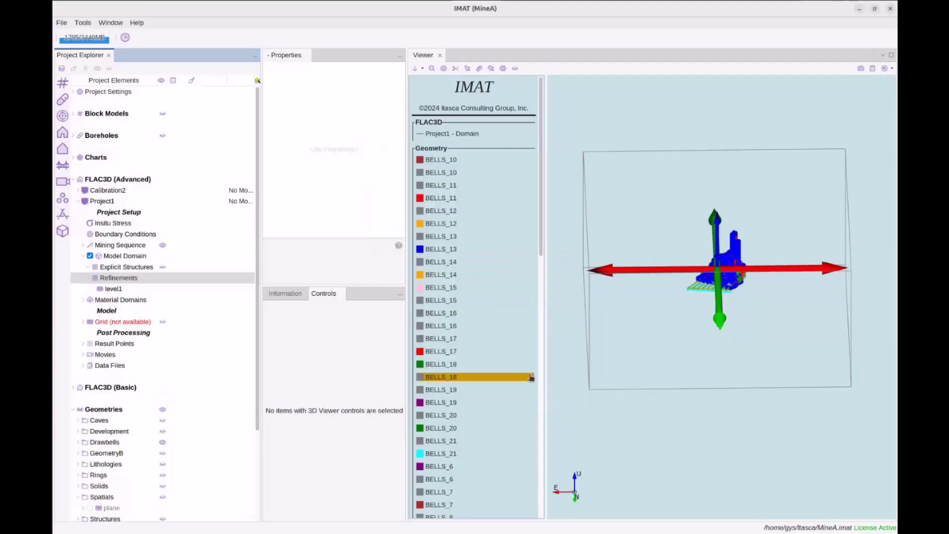
Step: Set level1's distance from geometry to 80 and assign it the combined-dev geometry from the Tunnels folder
left_click(132, 288)
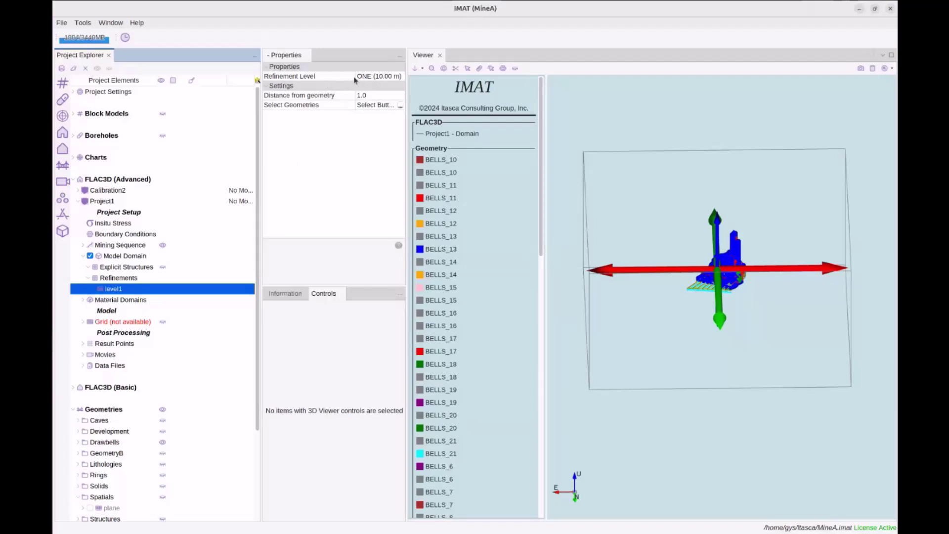
left_click(374, 95)
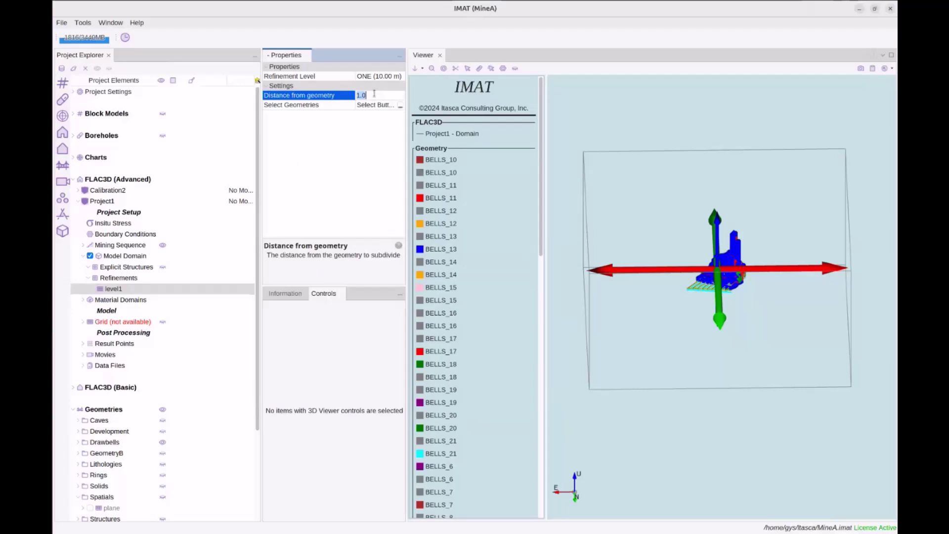
type("8")
left_click(324, 109)
left_click(401, 106)
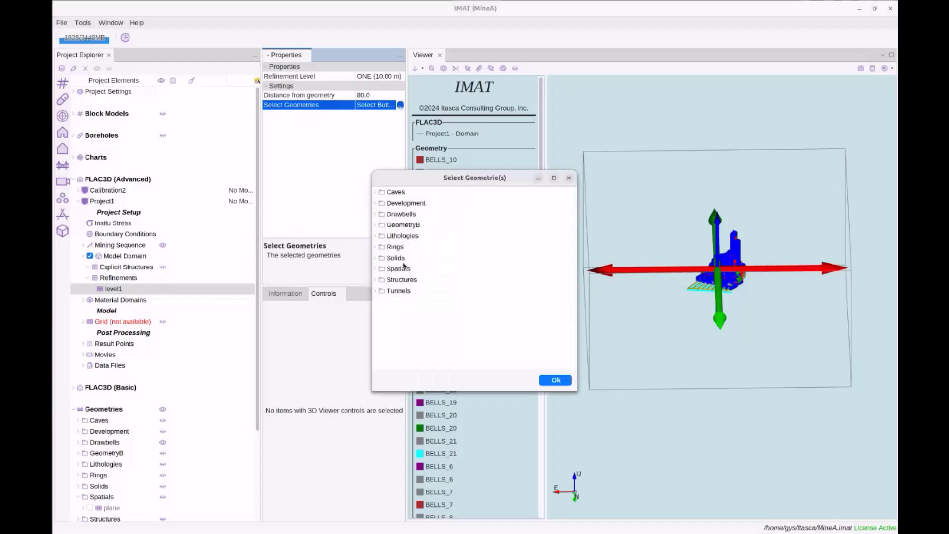
double_click(405, 291)
left_click(386, 324)
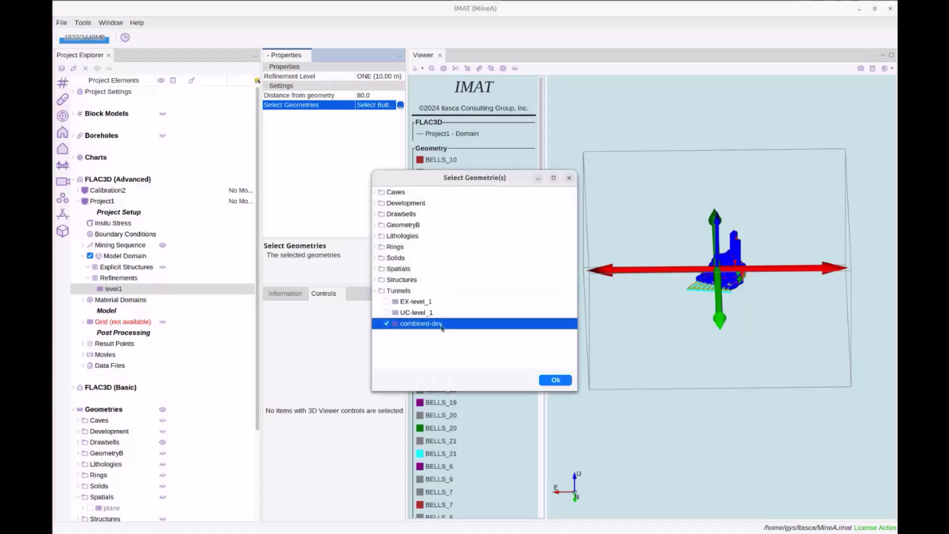
left_click(549, 380)
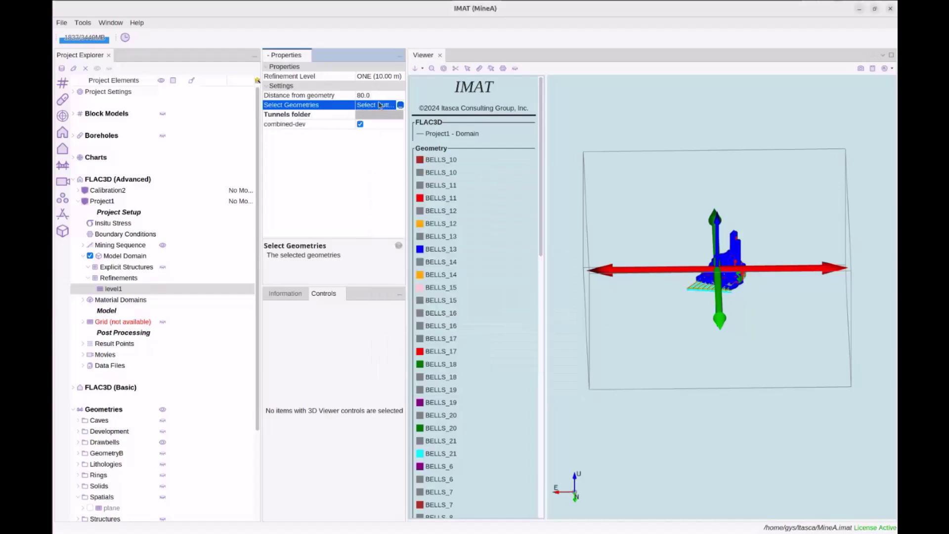
Step: Create a second refinement named level2 with the Distance From Geometry type
right_click(130, 278)
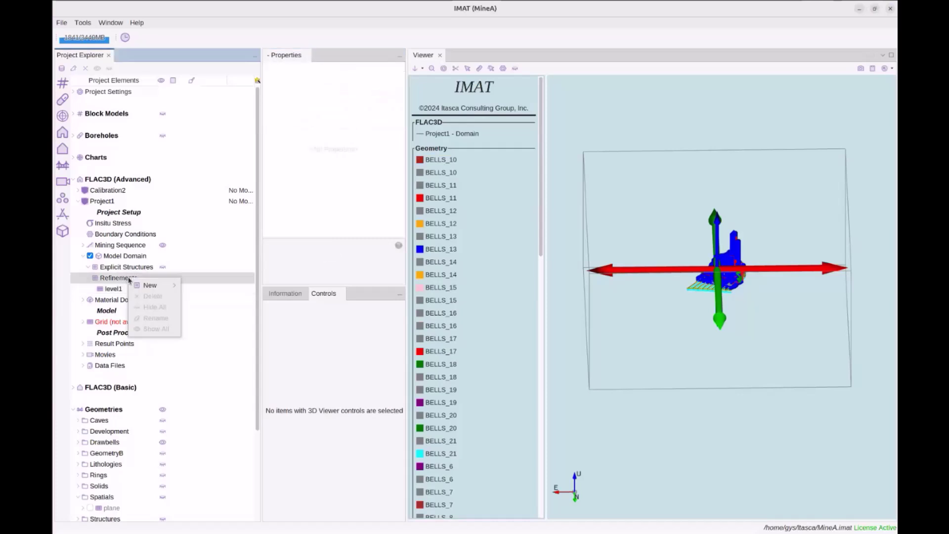
left_click(197, 287)
type("l")
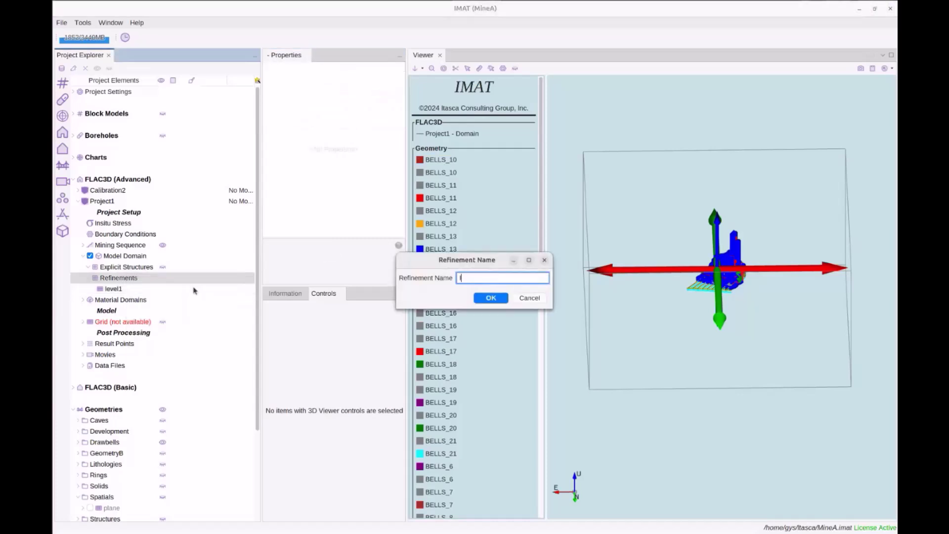
type("evel2")
left_click(490, 298)
left_click(429, 180)
left_click(382, 181)
left_click(514, 404)
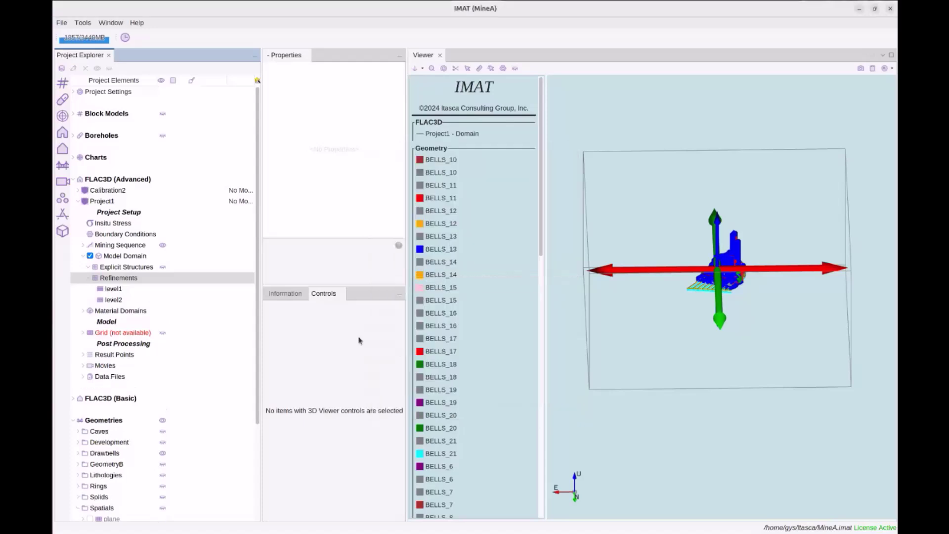
Step: Set level2's refinement level to TWO (5.00 m) and its distance from geometry to 40
left_click(113, 300)
left_click(384, 78)
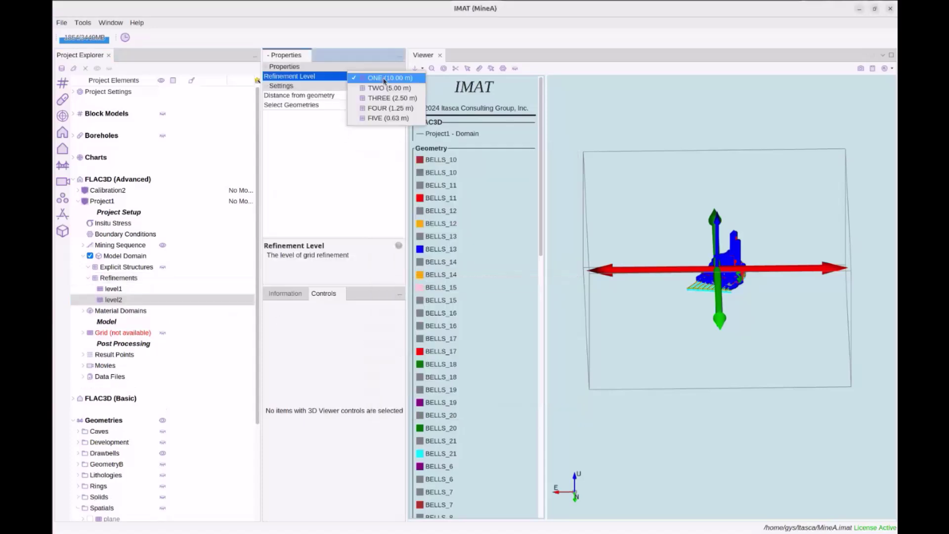
left_click(385, 88)
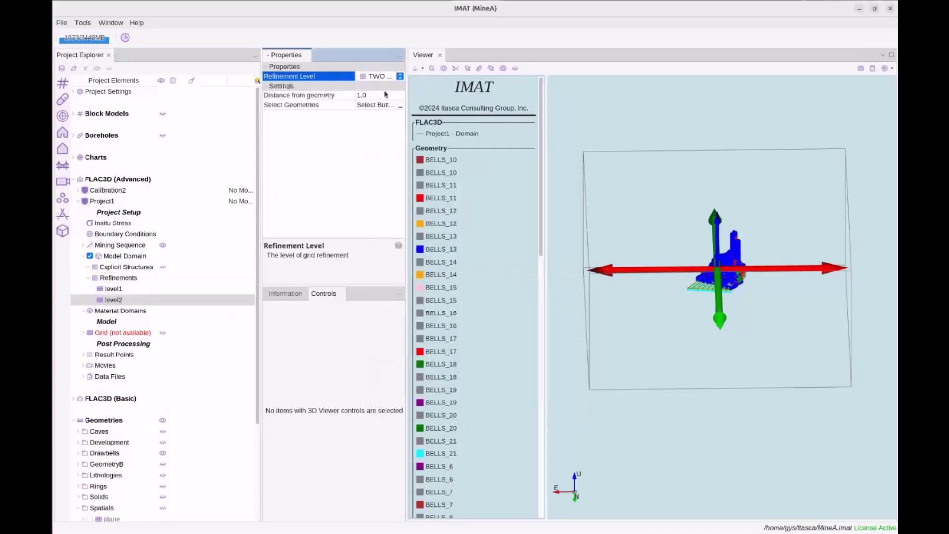
left_click(380, 95)
type("4")
Step: Assign the combined-dev geometry from the Tunnels folder to the level2 refinement
left_click(400, 105)
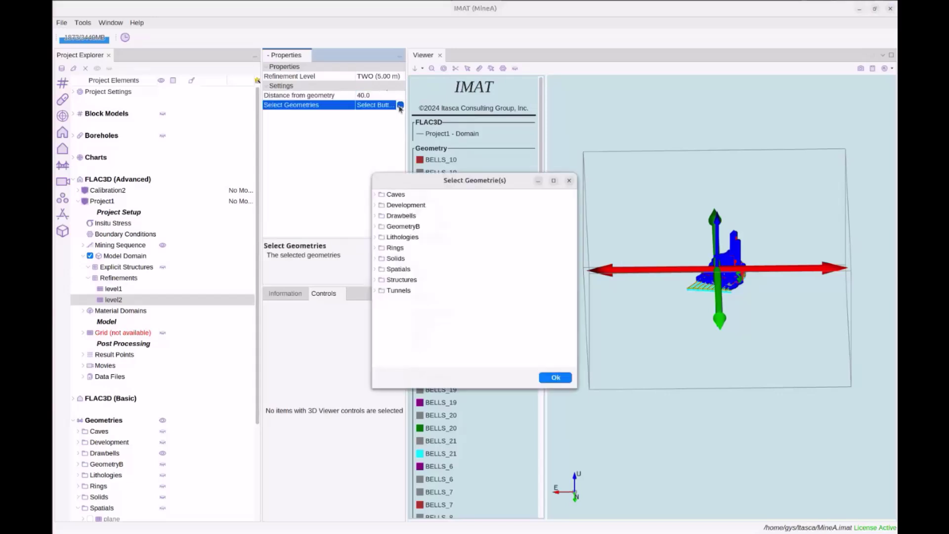
left_click(376, 292)
left_click(408, 324)
left_click(387, 323)
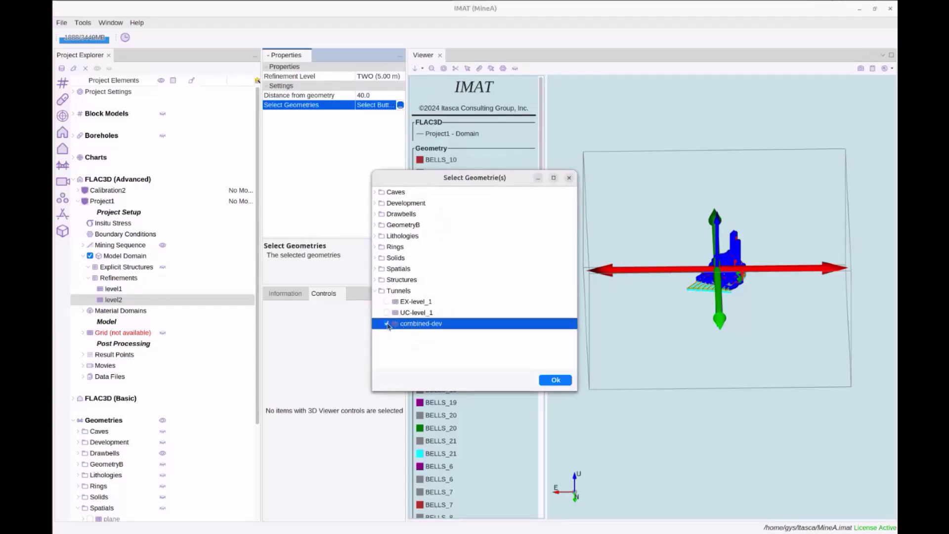
left_click(555, 380)
Step: Check the available refinement levels for level1 and compare its settings with those of level2
left_click(113, 289)
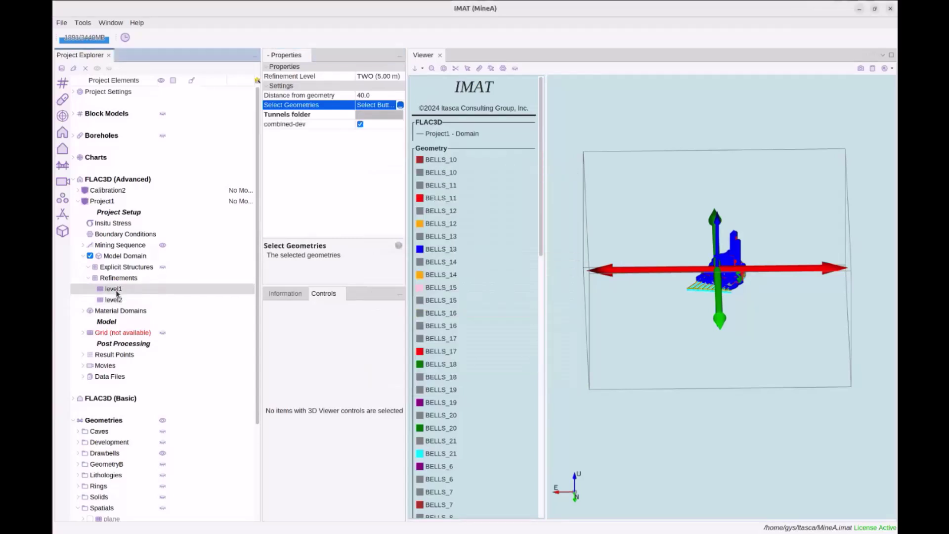
left_click(366, 76)
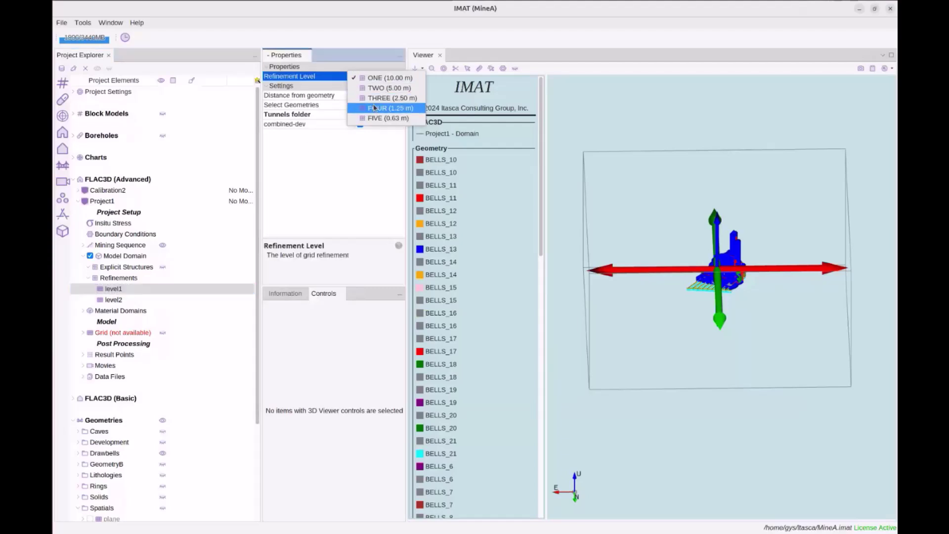
left_click(308, 176)
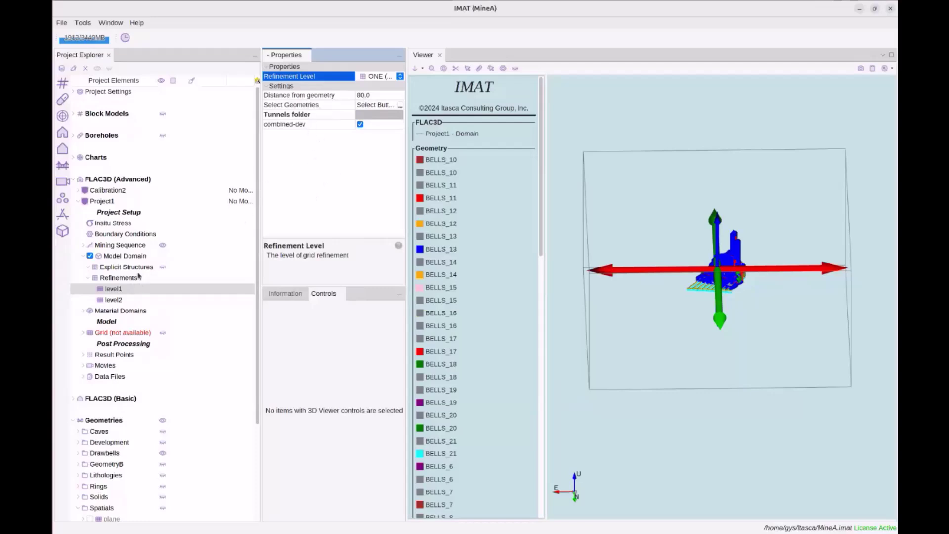
left_click(117, 299)
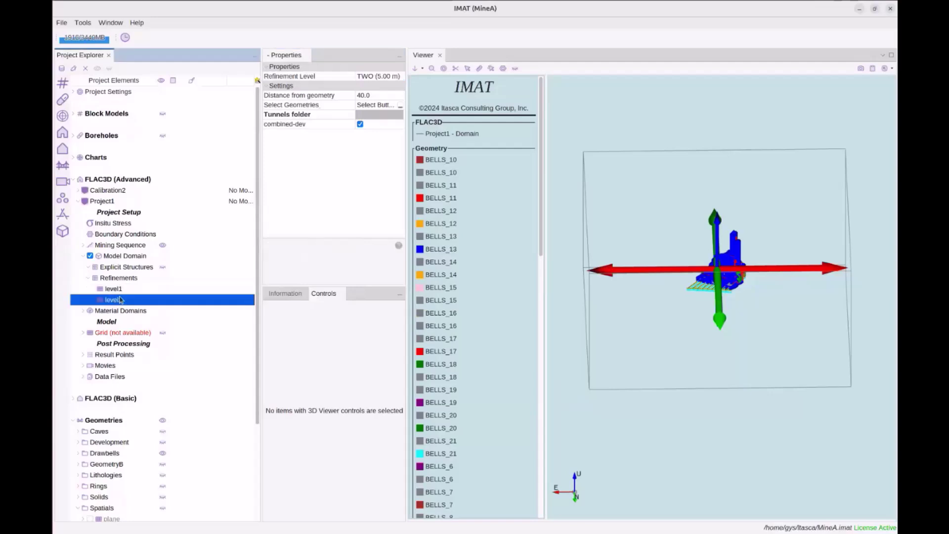
Step: Create a third refinement named level3 with the Distance From Geometry type
right_click(121, 278)
mouse_move(144, 284)
left_click(201, 284)
type("lv")
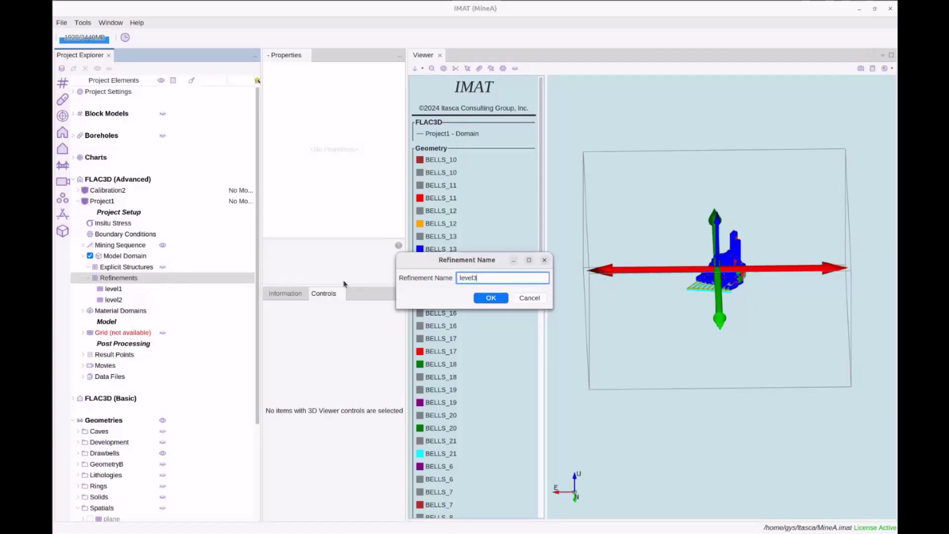
key("Return")
left_click(466, 171)
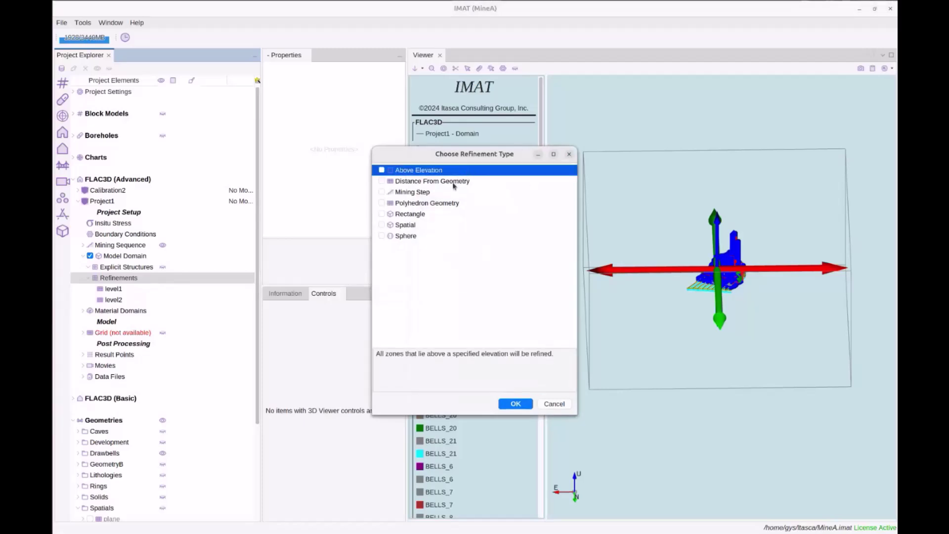
left_click(454, 185)
left_click(381, 181)
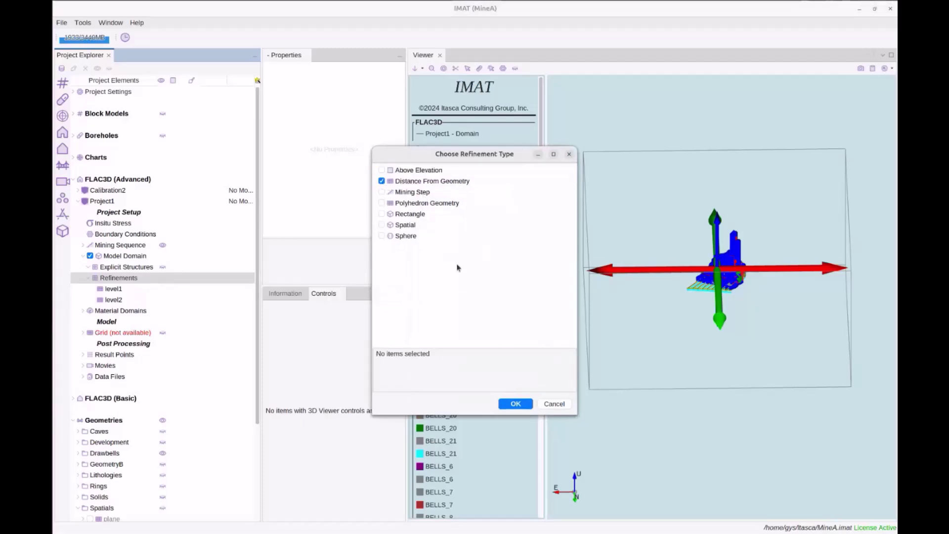
left_click(515, 403)
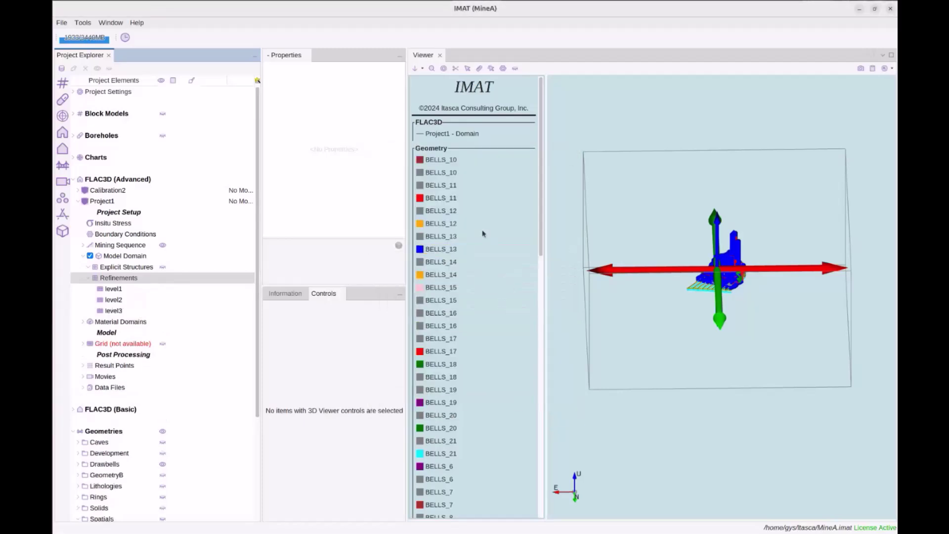
Step: Set level3's refinement level to THREE (2.50 m) and its distance from geometry to 10
left_click(119, 310)
left_click(378, 76)
left_click(388, 101)
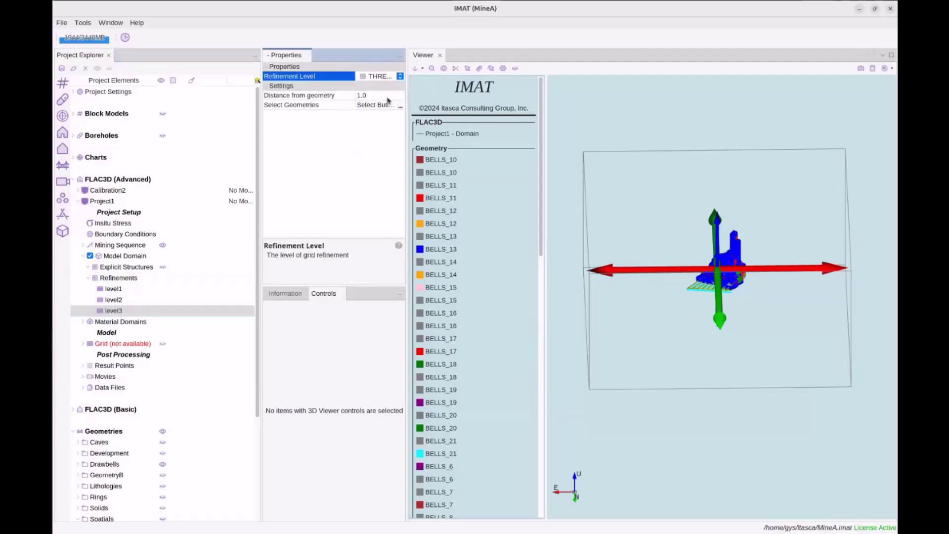
left_click(369, 95)
type("1")
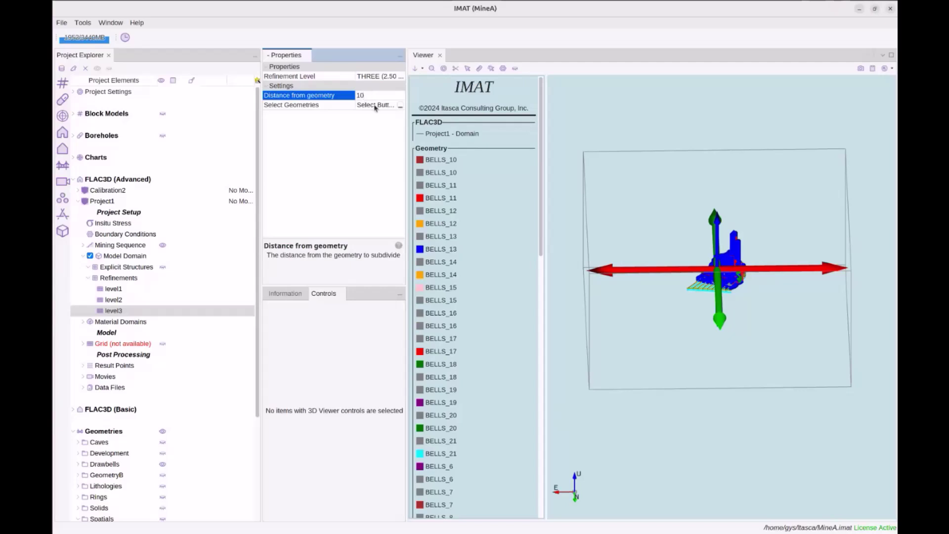
Step: Assign the combined-dev geometry from the Tunnels folder to the level3 refinement
left_click(400, 106)
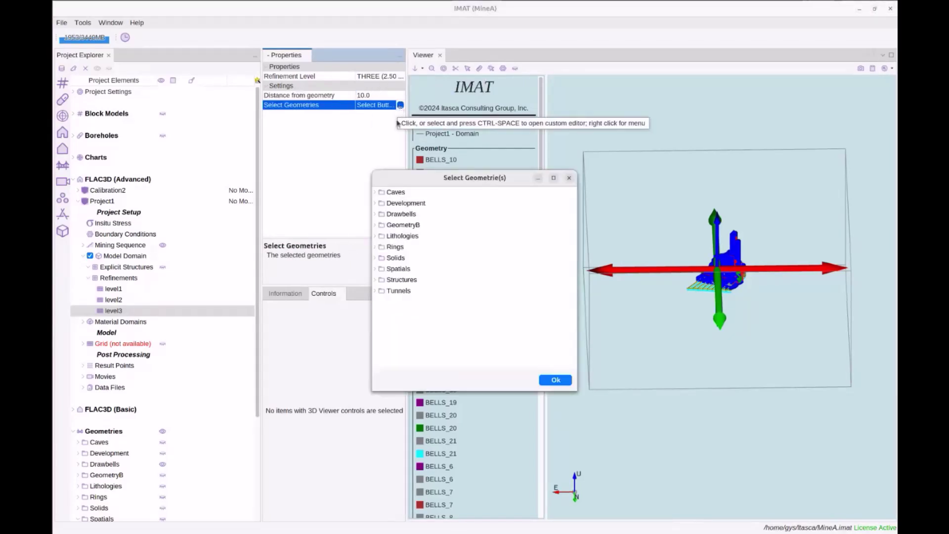
left_click(399, 269)
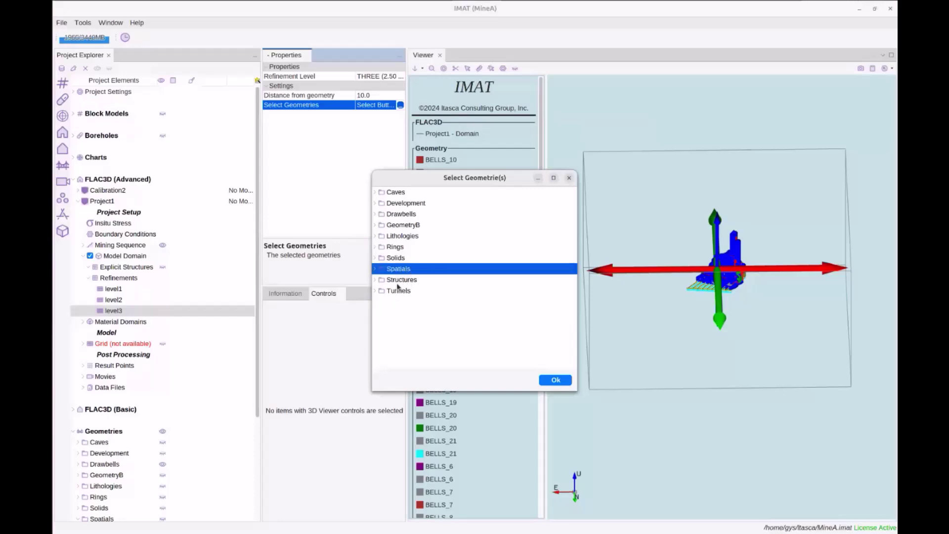
left_click(376, 291)
left_click(394, 324)
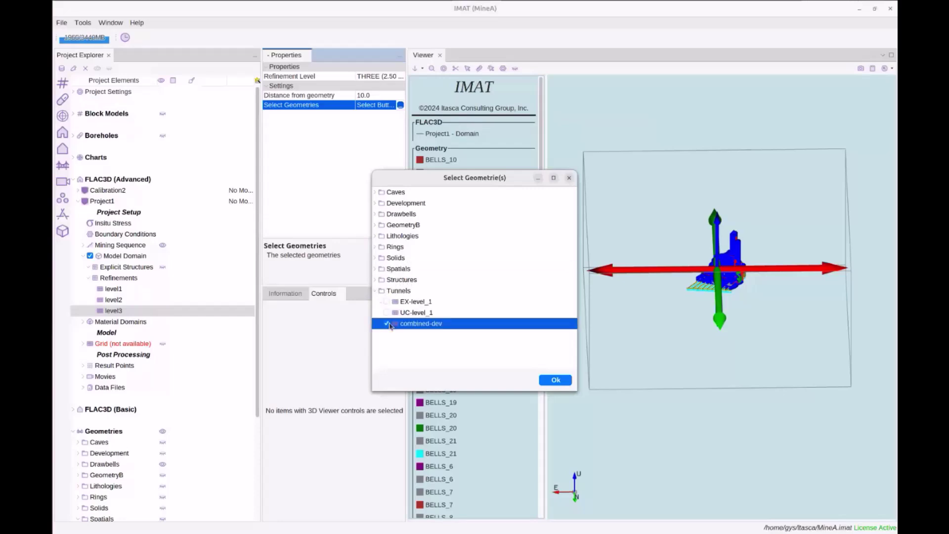
left_click(549, 380)
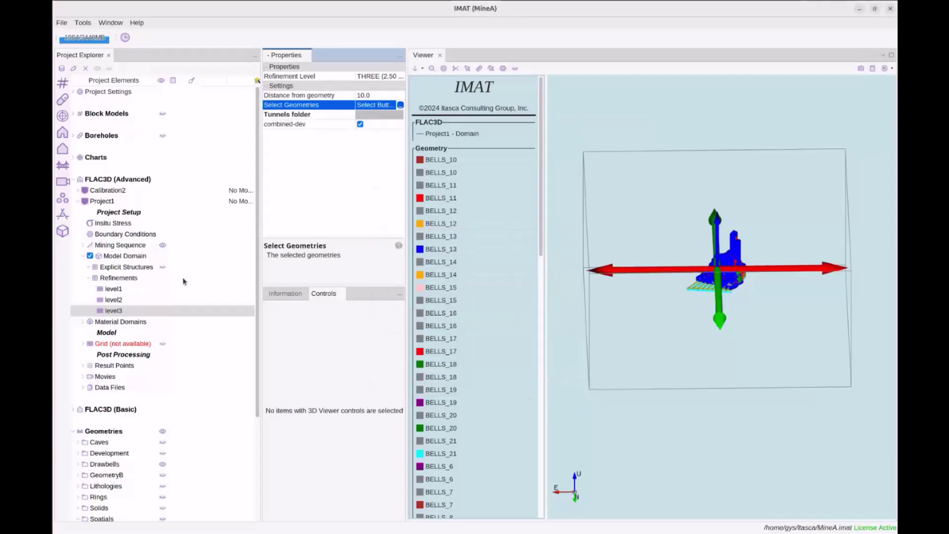
Step: Review the model domain's global cell size and compare the settings of the level1, level2 and level3 refinements
left_click(133, 256)
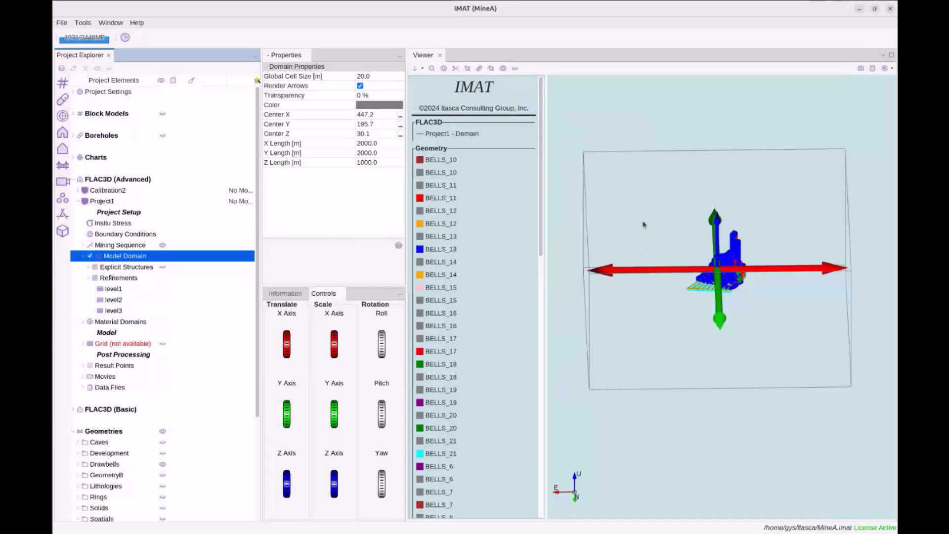
left_click(120, 290)
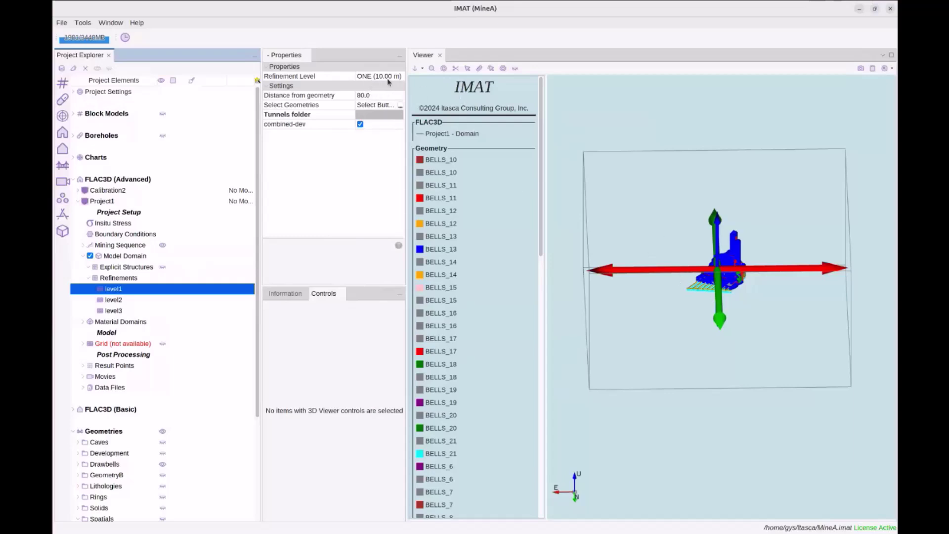
left_click(119, 303)
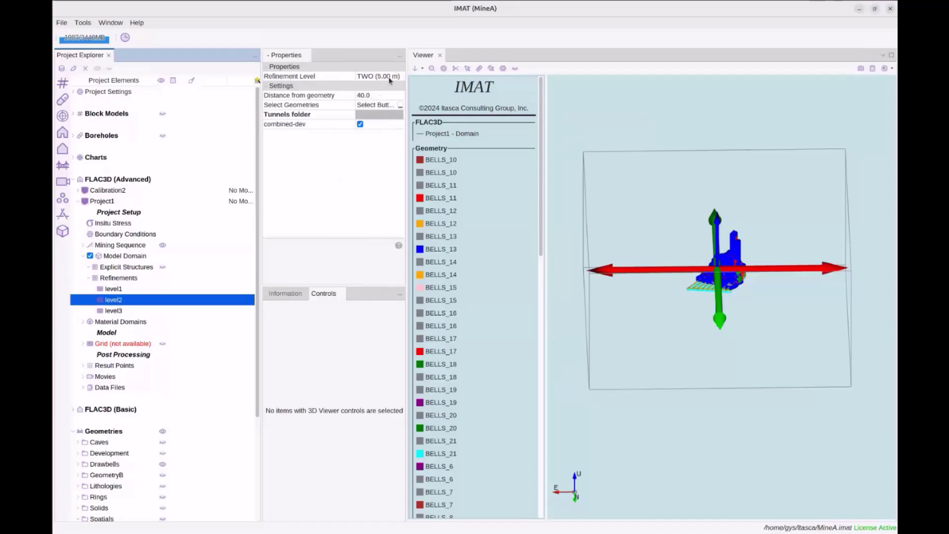
left_click(117, 311)
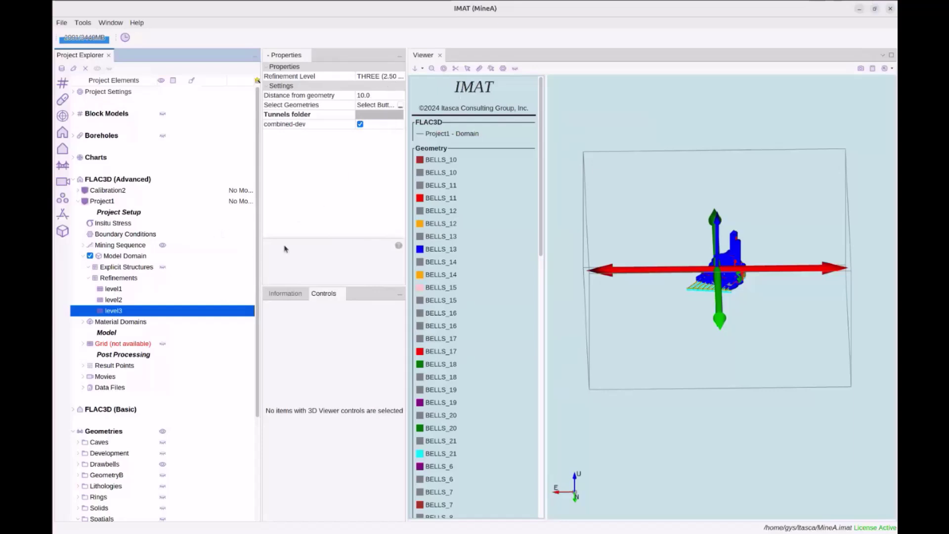
left_click(325, 249)
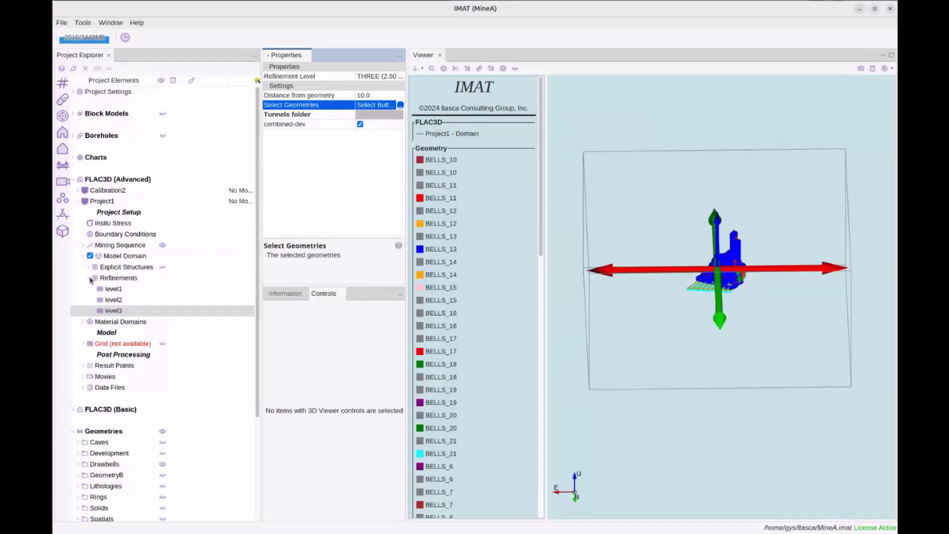
Step: Examine the Host Rock properties under Project1's material domains and check which kinds of material domain can be created
left_click(129, 323)
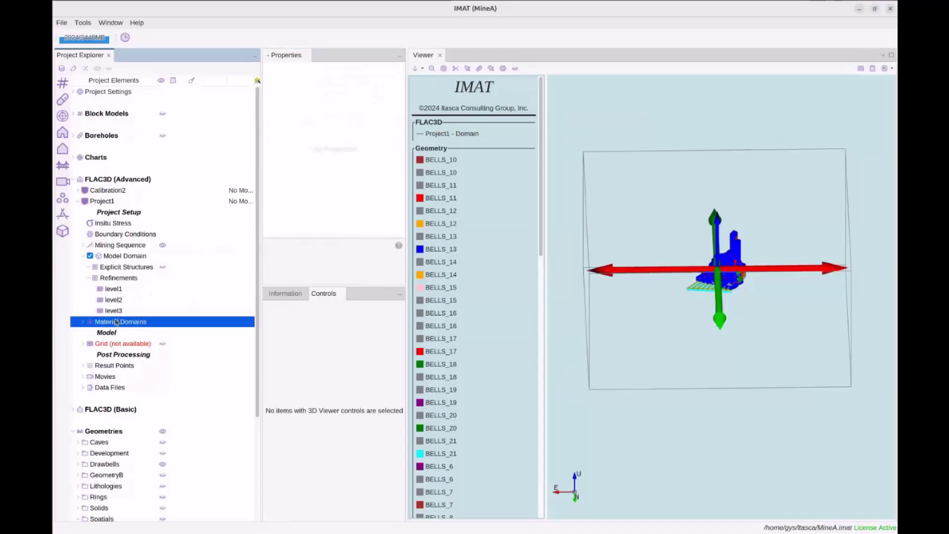
left_click(83, 321)
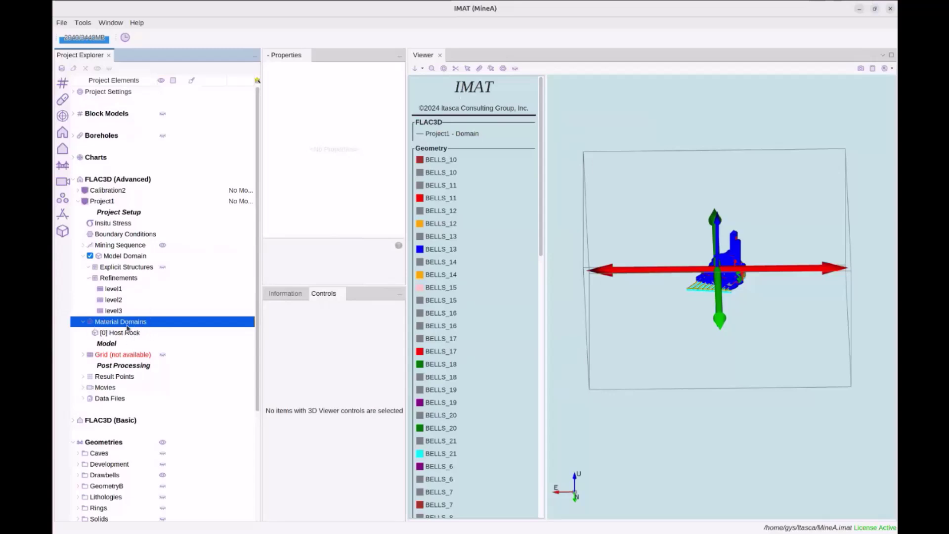
left_click(129, 333)
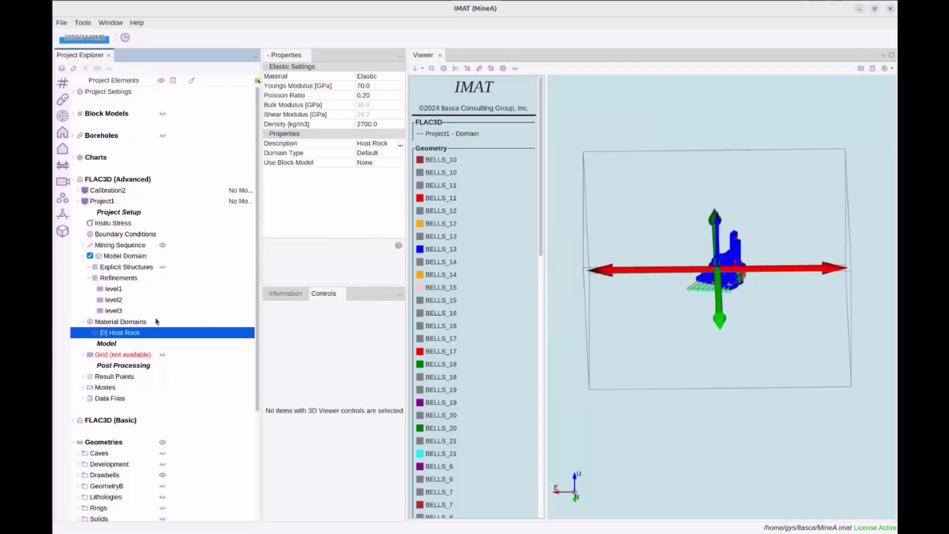
right_click(134, 322)
mouse_move(187, 329)
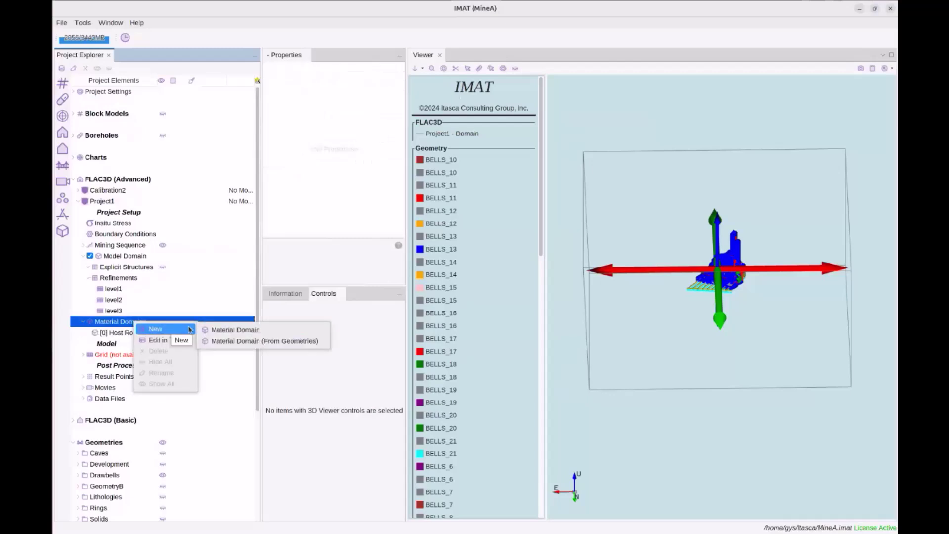
left_click(311, 255)
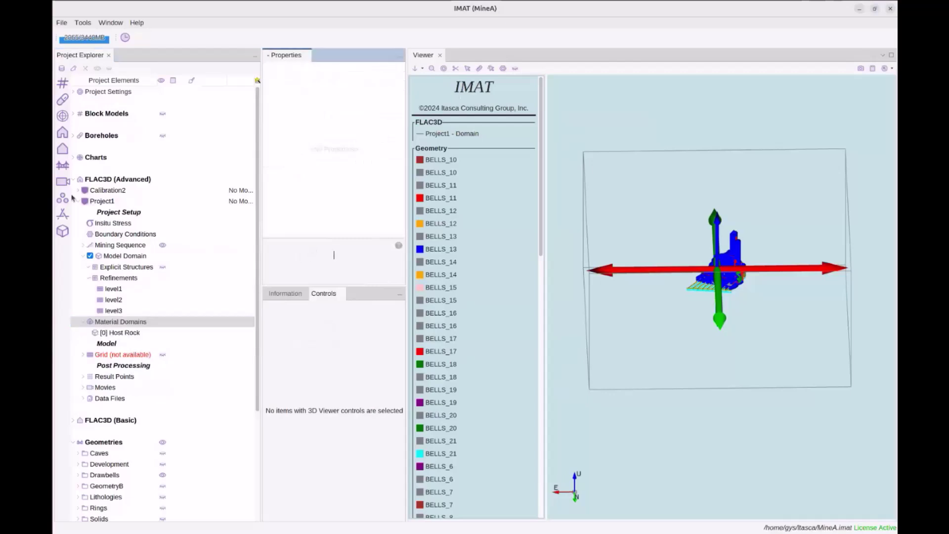
Step: Switch to the file manager and look at the domain files in the Lithologies geometry folder
double_click(191, 138)
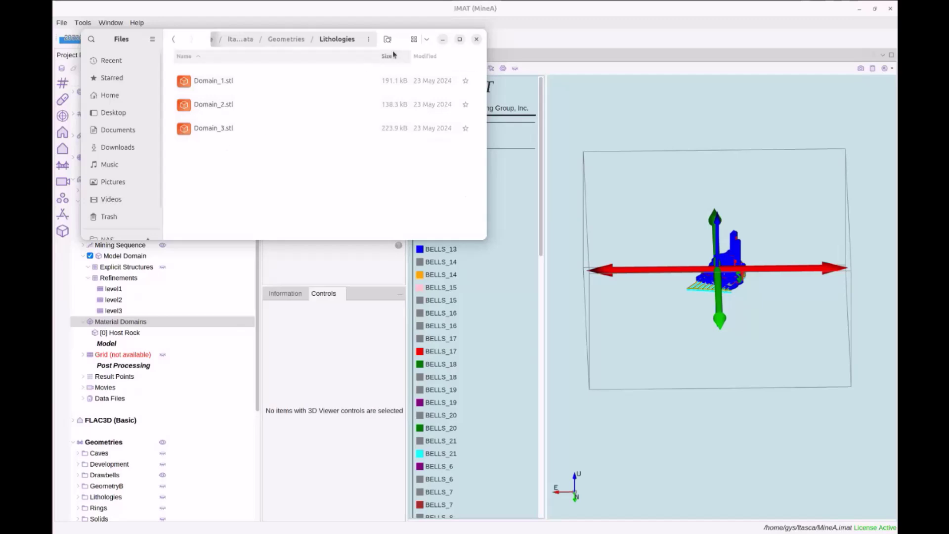
left_click_drag(402, 43, 666, 56)
scroll(130, 354, "down", 2)
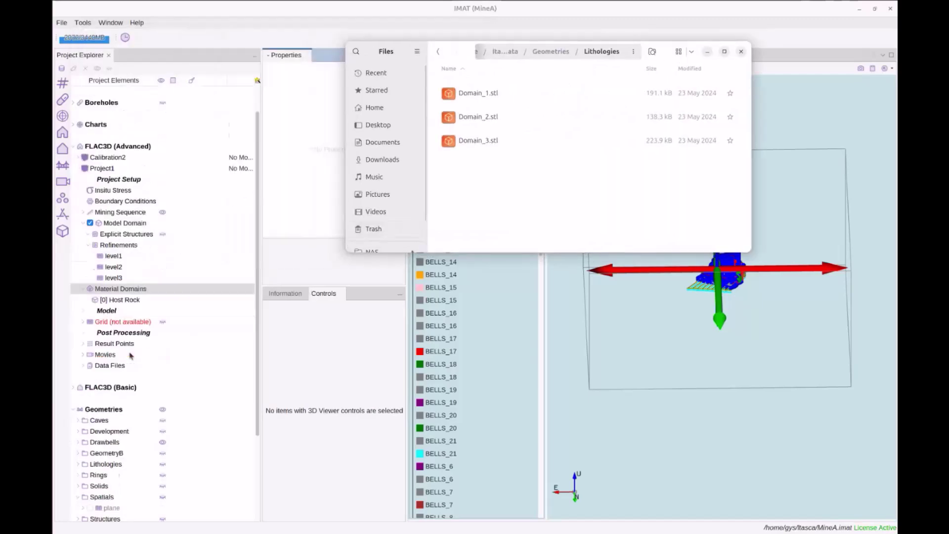
Step: Expand the Lithologies geometries in IMAT and preview Domain_1, Domain_2 and Domain_3 one at a time
left_click(109, 431)
double_click(110, 432)
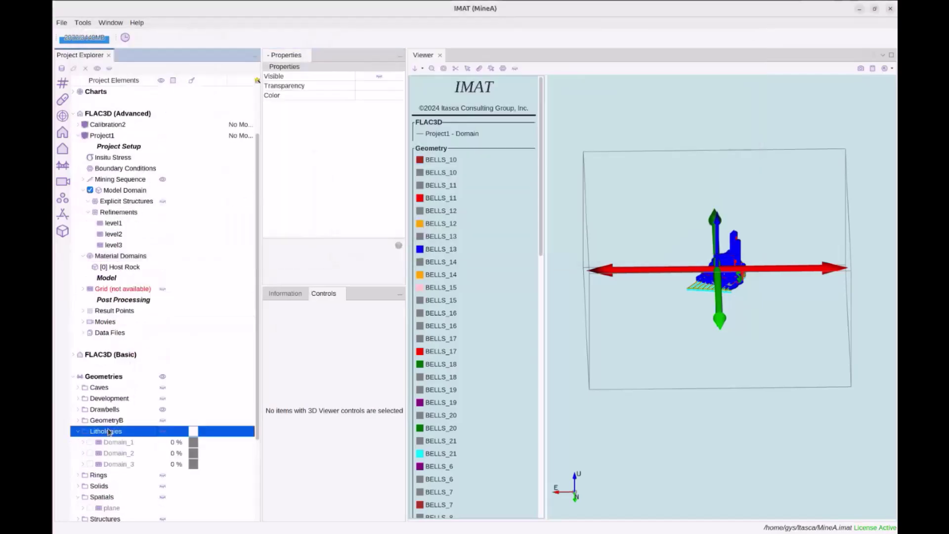
left_click(91, 443)
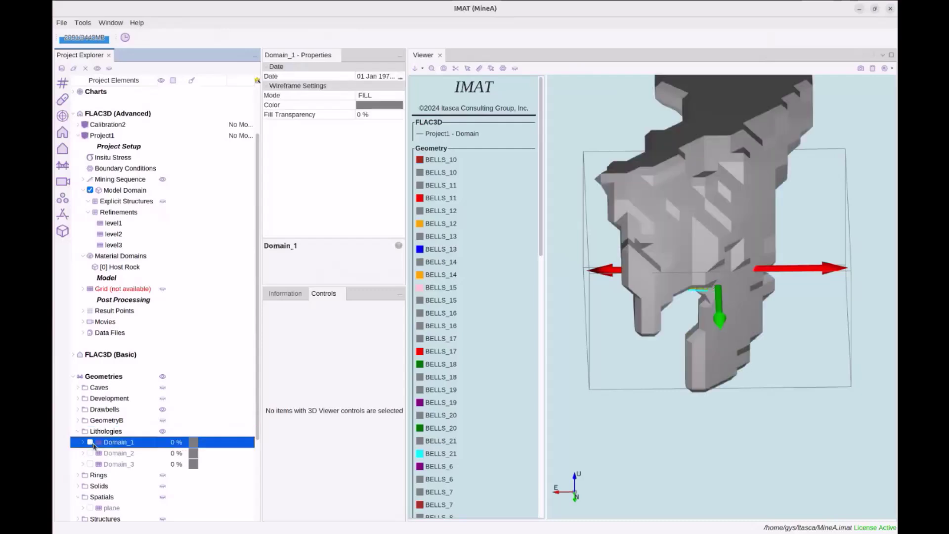
left_click(90, 442)
left_click(90, 453)
left_click(90, 453)
left_click(90, 464)
left_click(91, 464)
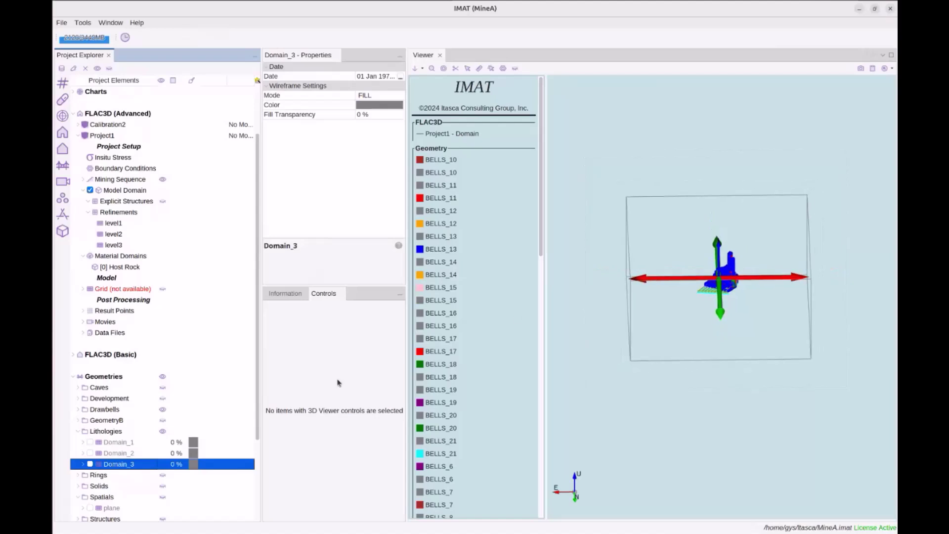
Step: Randomize the colors of Domain_1, Domain_2 and Domain_3 and display all three lithologies together
left_click(91, 443)
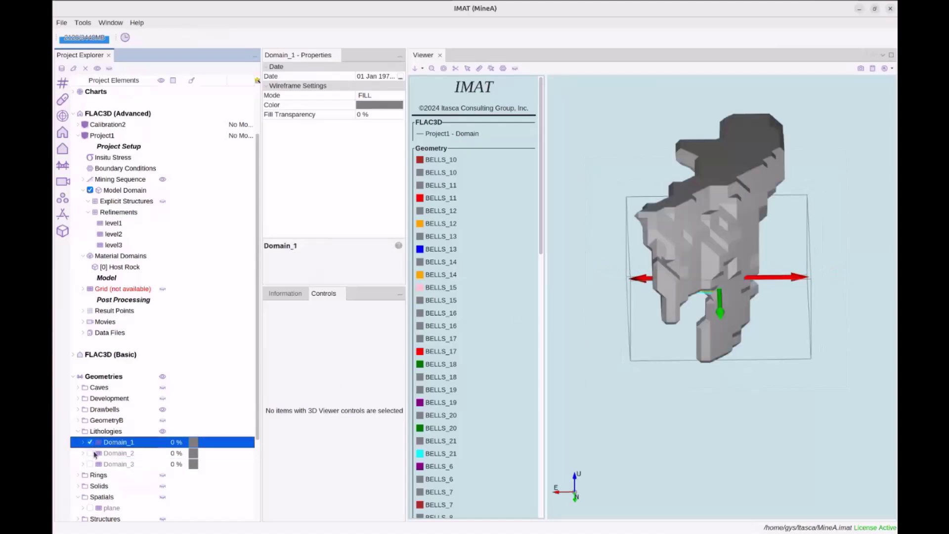
left_click(120, 465, "shift")
right_click(121, 466)
mouse_move(148, 470)
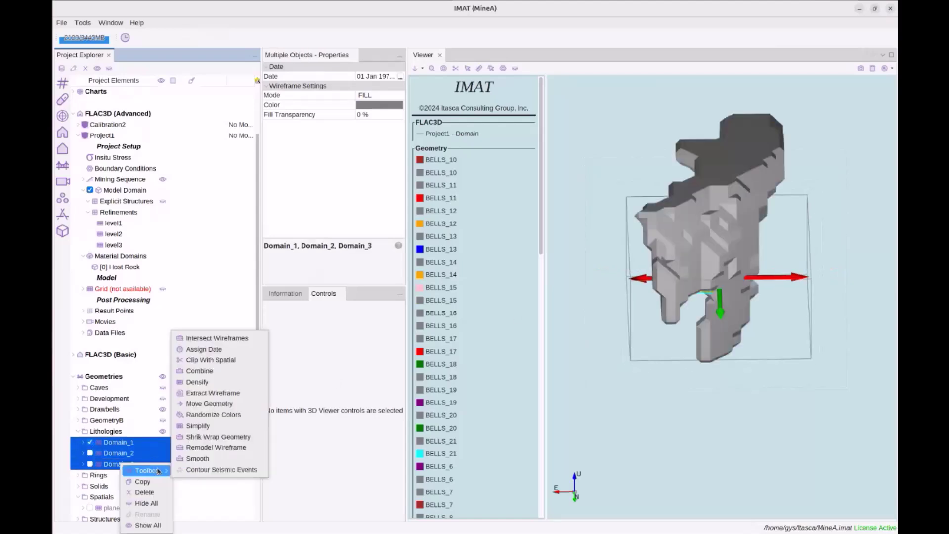
left_click(214, 415)
left_click(90, 453)
left_click(91, 464)
left_click_drag(569, 313, 654, 283)
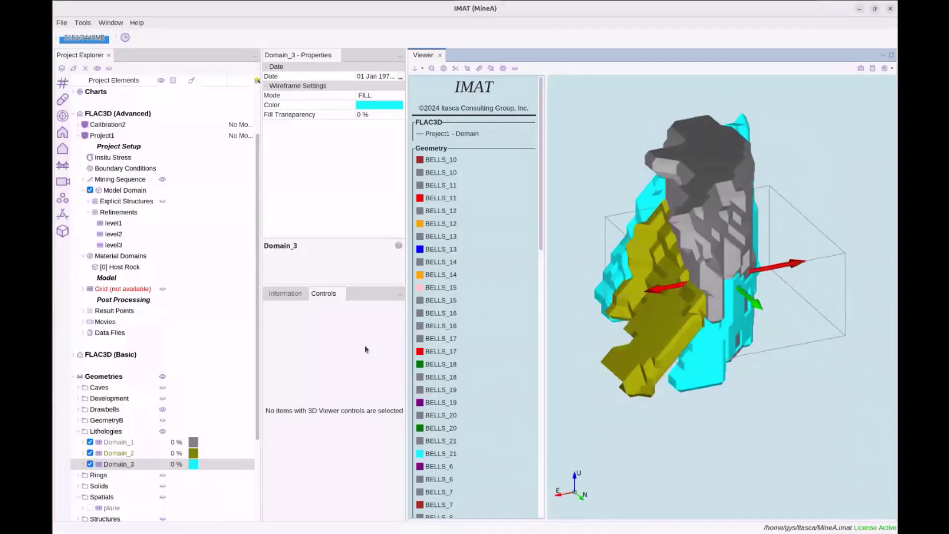
left_click(90, 464)
left_click(90, 463)
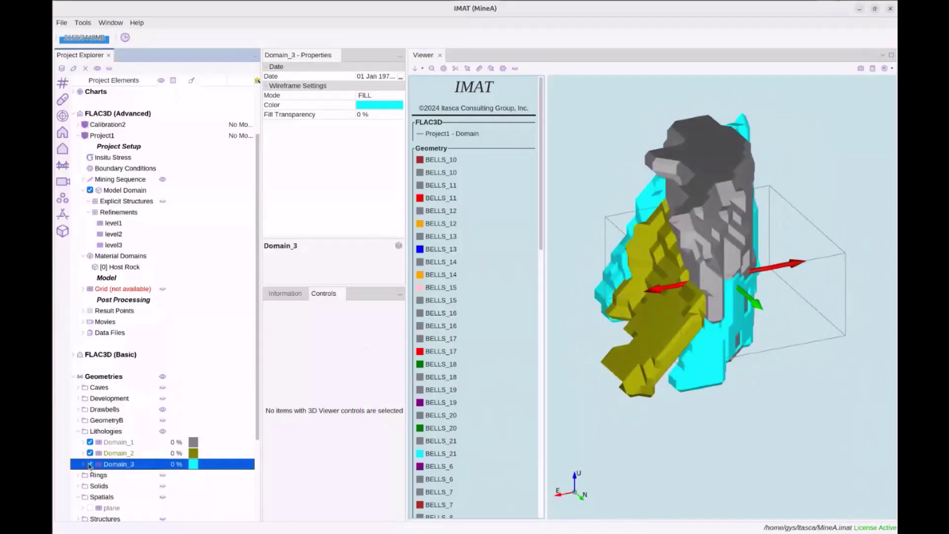
Step: Create Project1 material domains from the Lithologies geometries Domain_1, Domain_2 and Domain_3, using the Polyhedron Geometry subdomain type
left_click(118, 256)
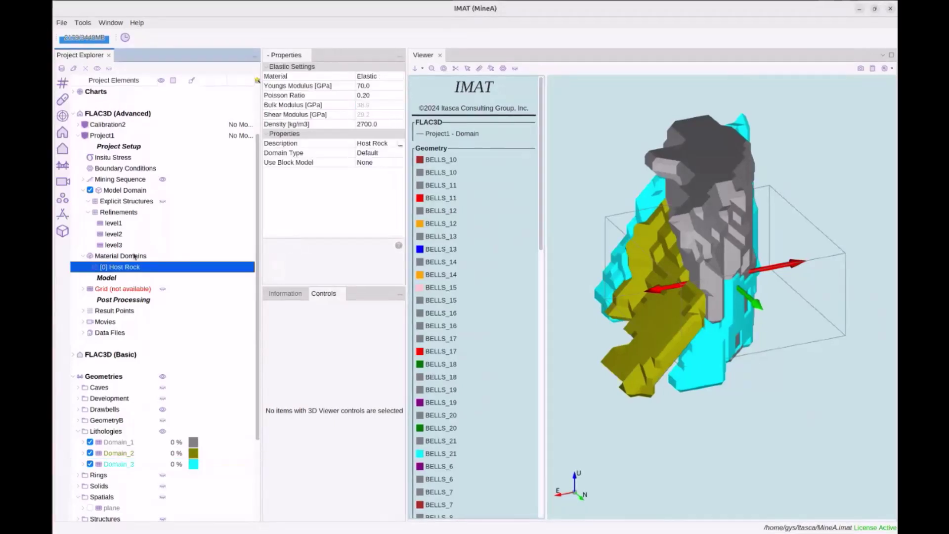
right_click(132, 255)
mouse_move(166, 260)
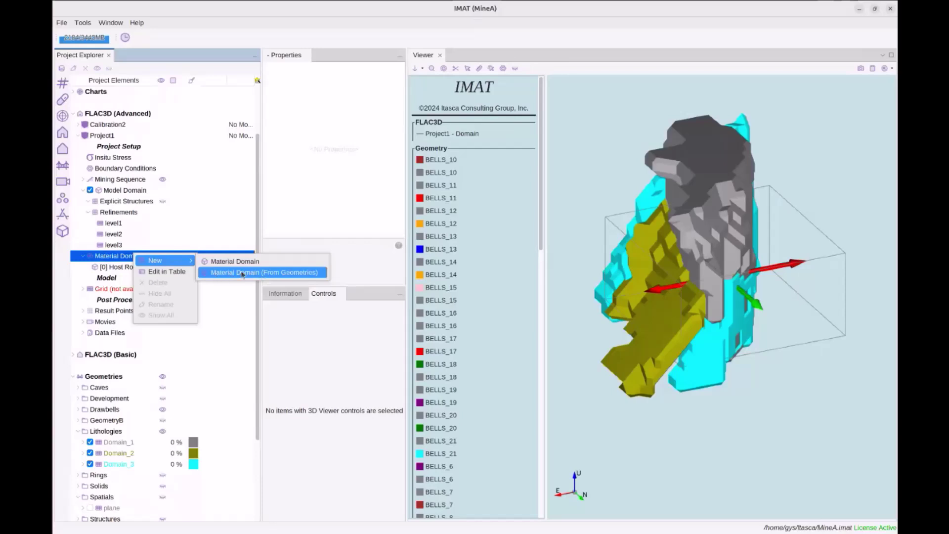
left_click(287, 273)
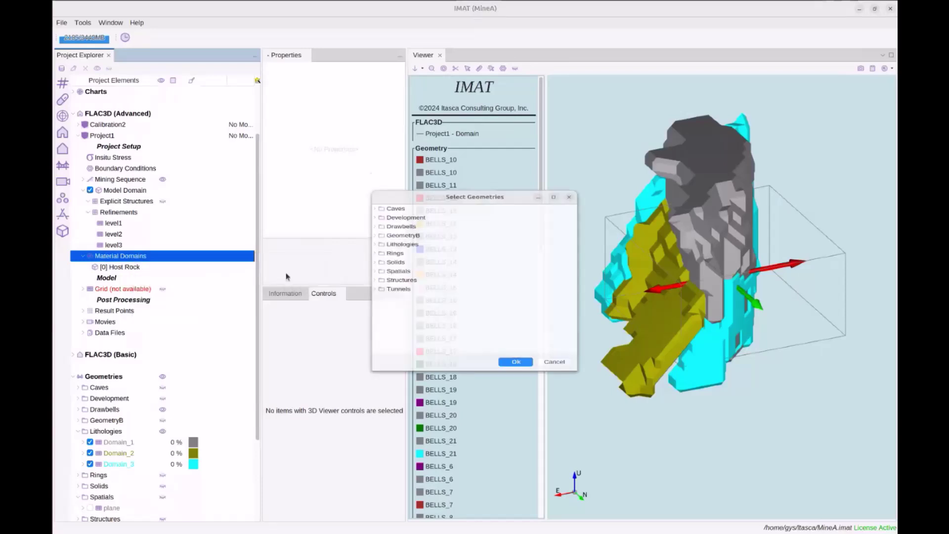
left_click(401, 237)
double_click(401, 237)
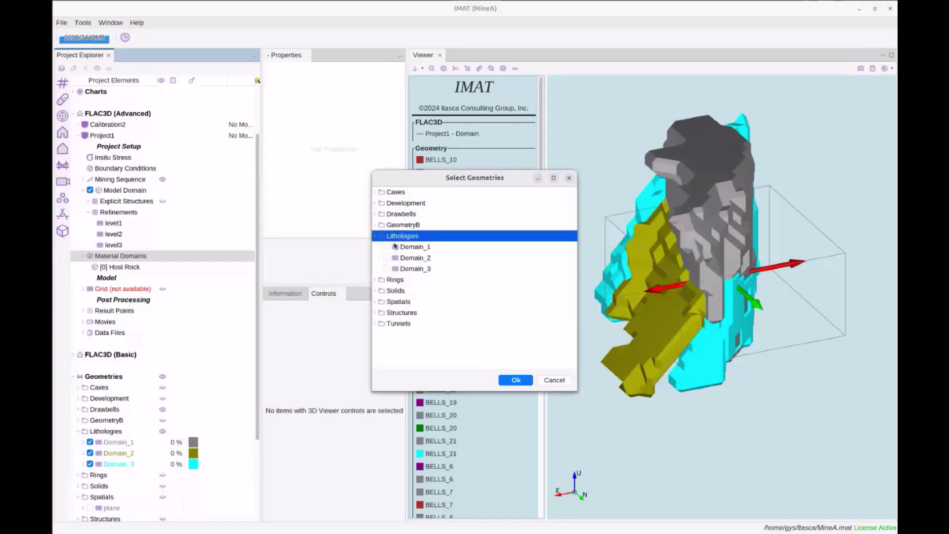
left_click(387, 247)
left_click(387, 257)
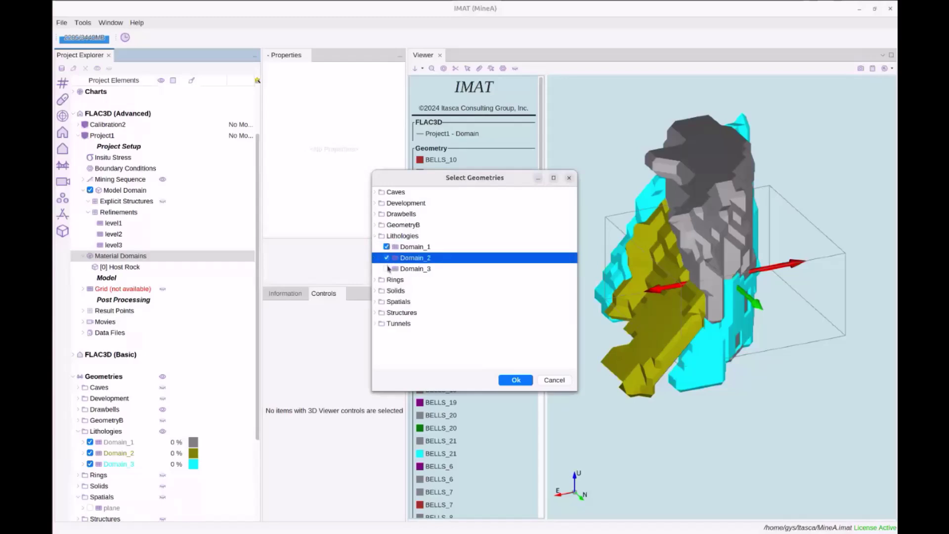
left_click(387, 268)
left_click(513, 380)
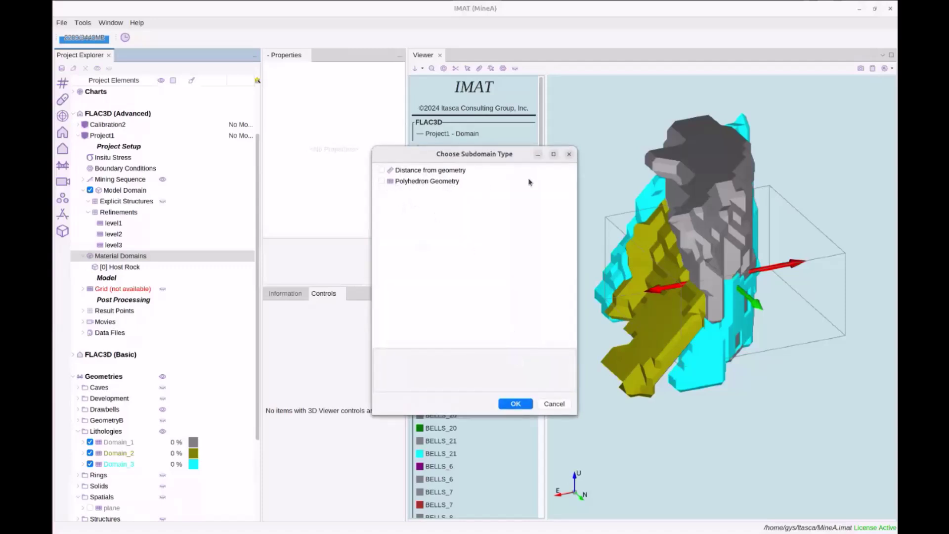
left_click(382, 181)
left_click(514, 402)
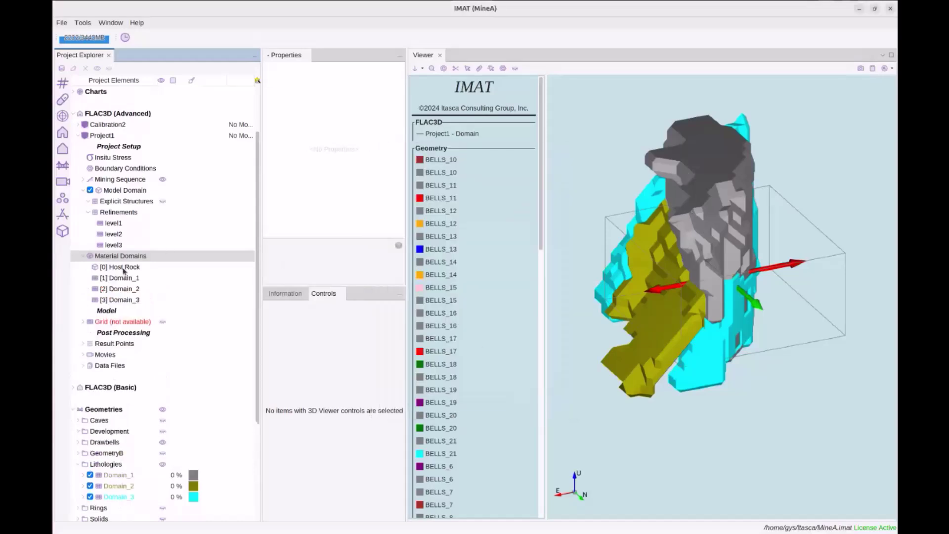
Step: Check the properties of material domains Domain_1, Domain_2 and Domain_3, and delete all three
left_click(121, 277)
left_click(122, 289)
left_click(128, 300)
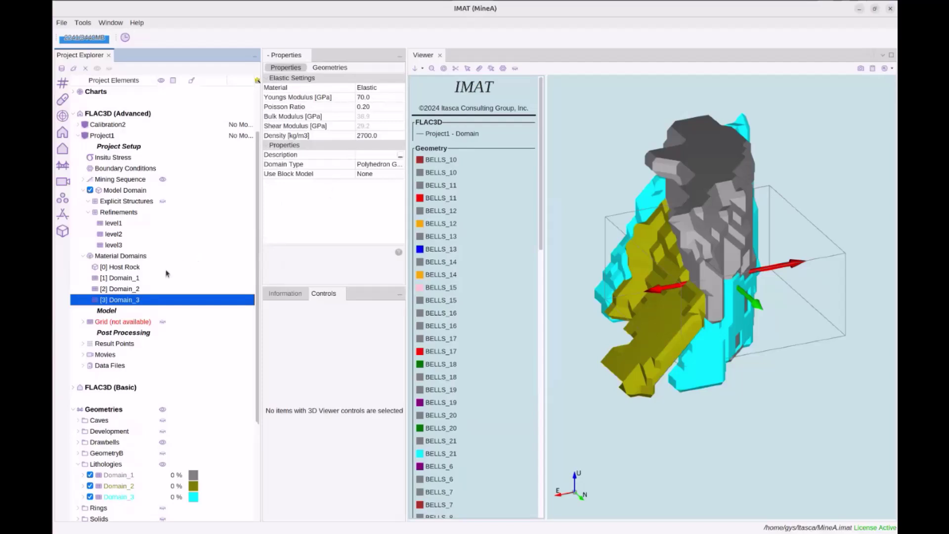
left_click(137, 278, "shift")
right_click(136, 280)
left_click(167, 310)
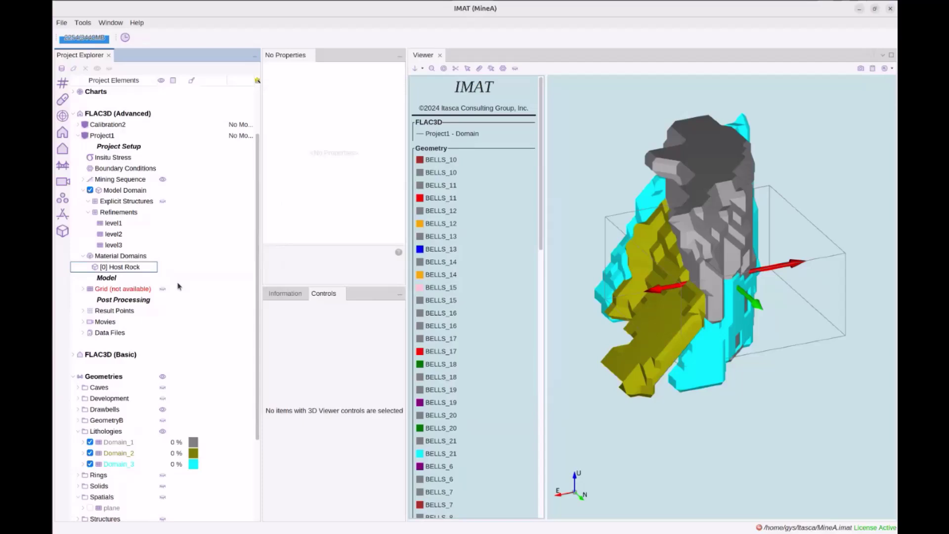
Step: Start a new single material domain in Project1 and accept its name to reach the subdomain type choice
left_click(145, 257)
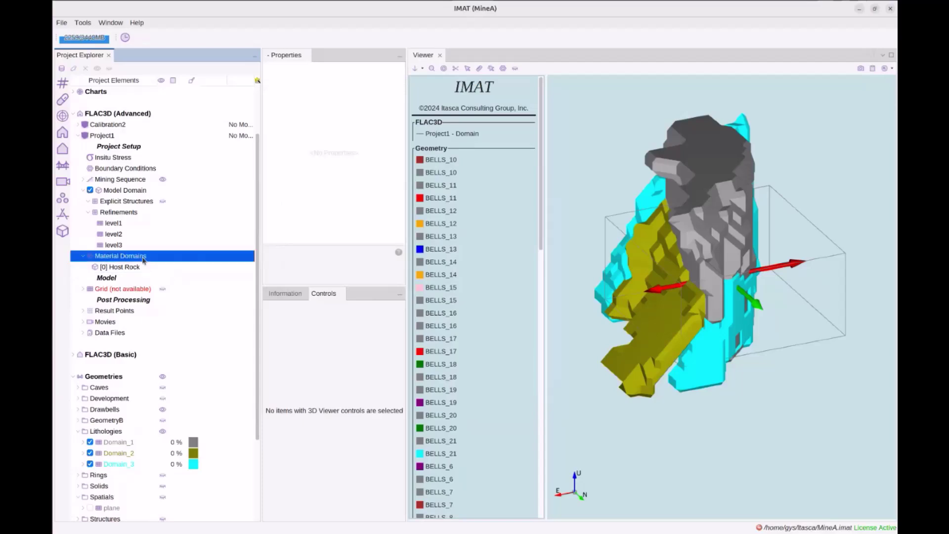
right_click(130, 258)
mouse_move(154, 264)
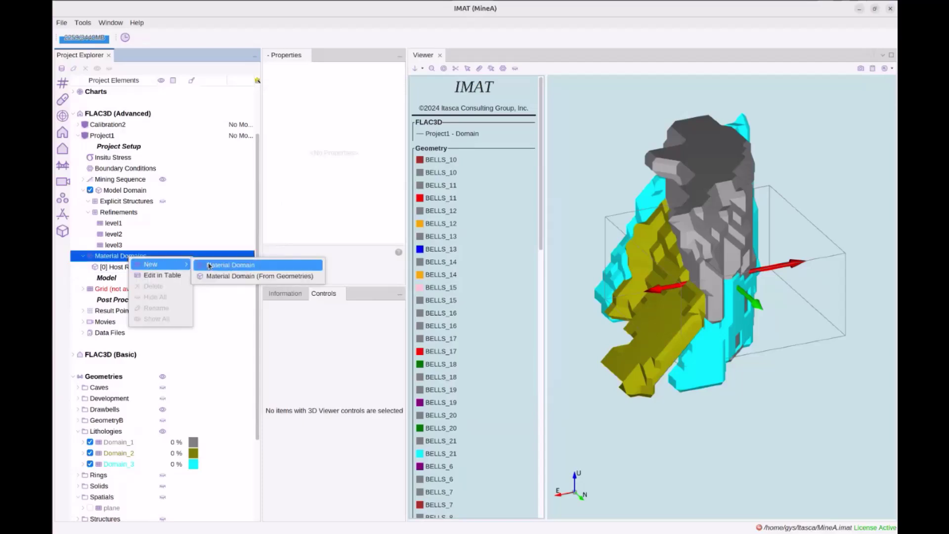
left_click(206, 266)
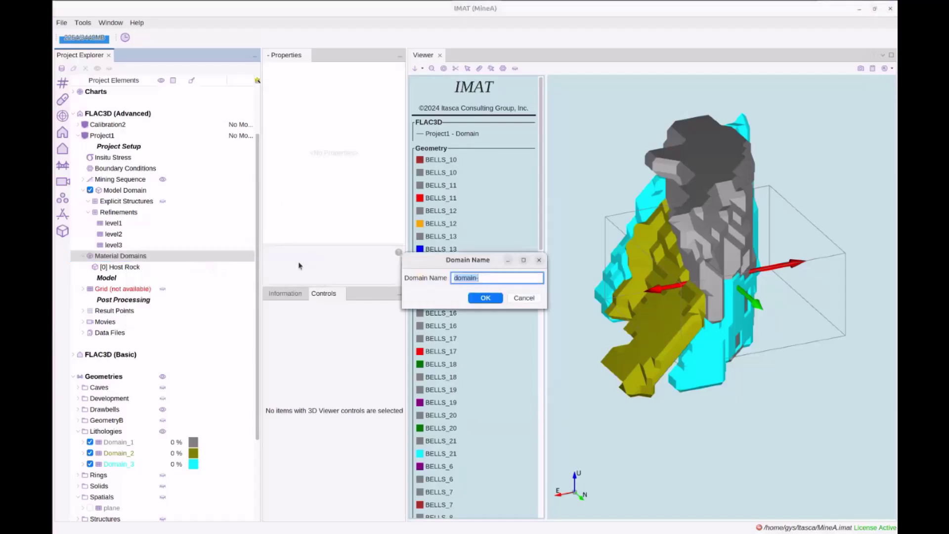
key("End")
key("Return")
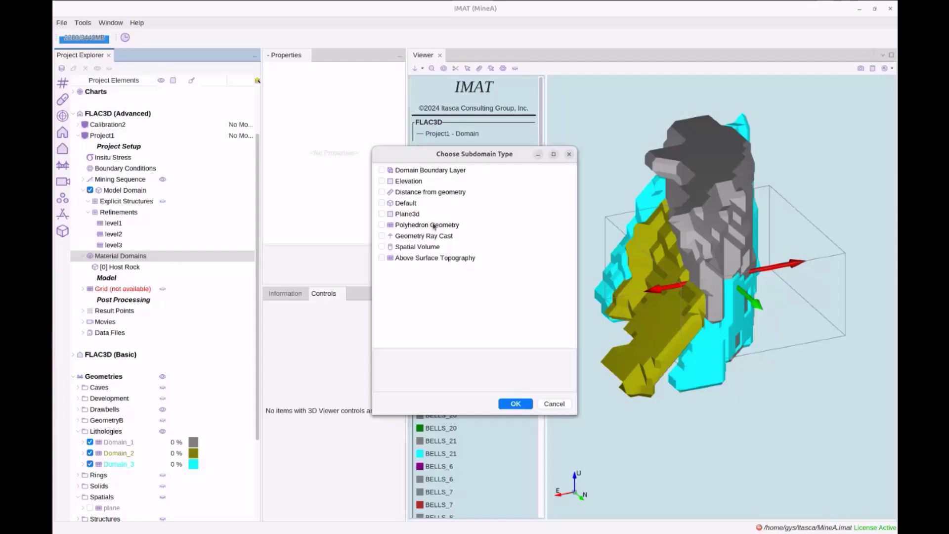
Step: Read the descriptions of the subdomain types from Domain Boundary Layer through Geometry Ray Cast, comparing Polyhedron Geometry again
left_click(416, 172)
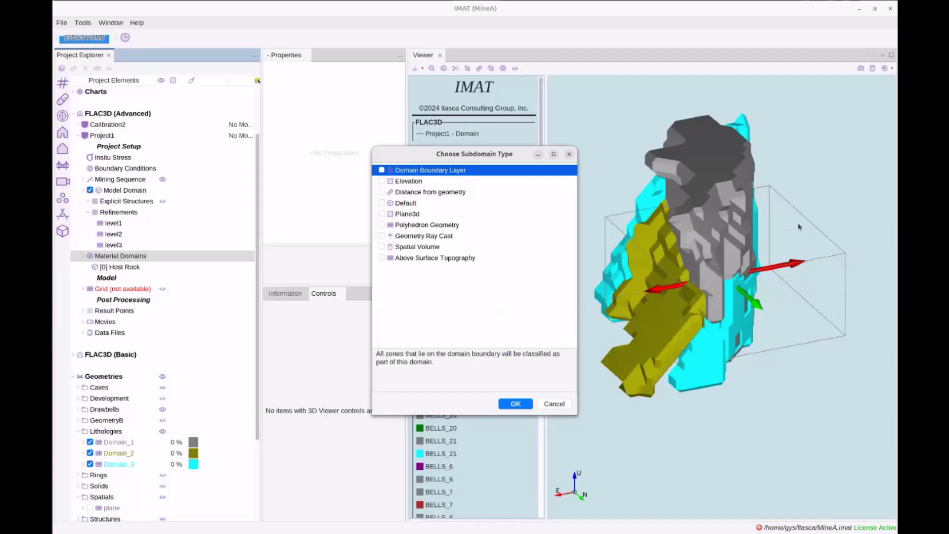
left_click(425, 183)
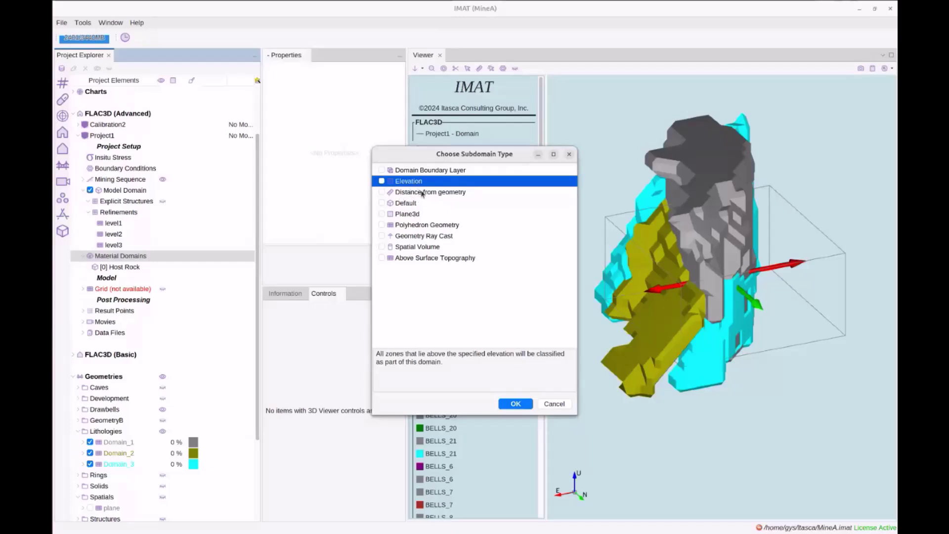
left_click(422, 193)
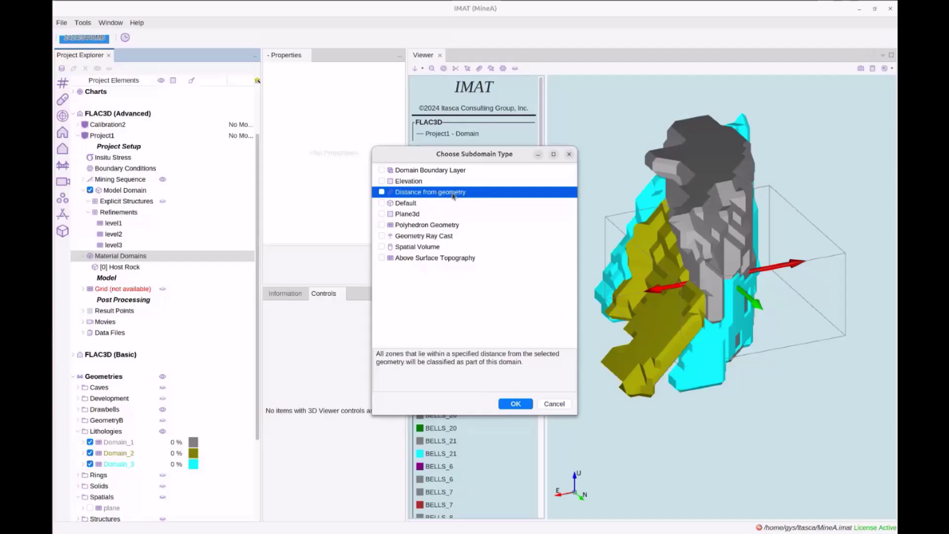
left_click(417, 204)
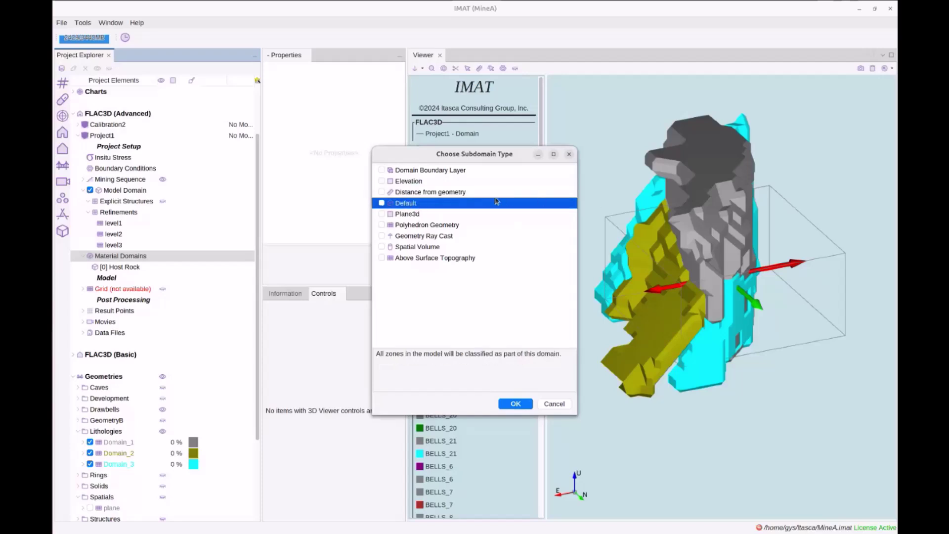
left_click(420, 216)
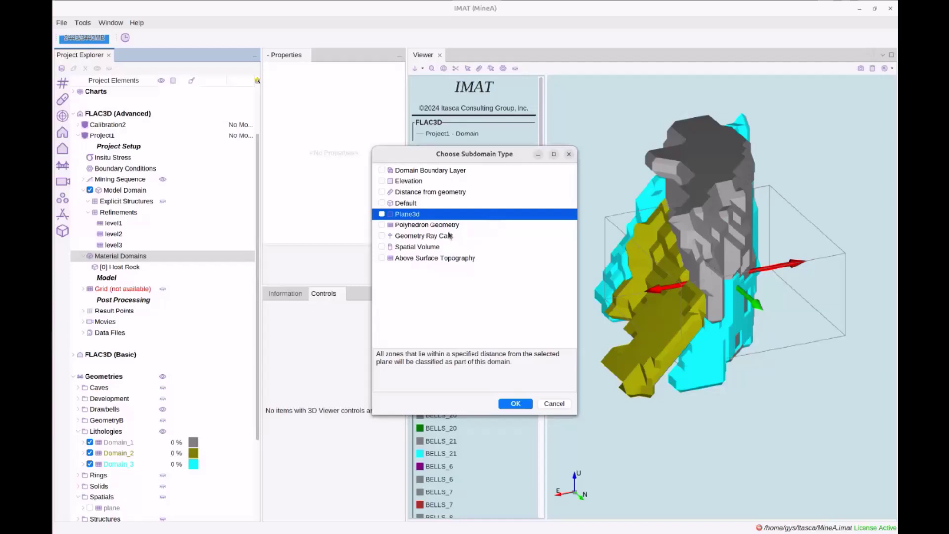
left_click(479, 224)
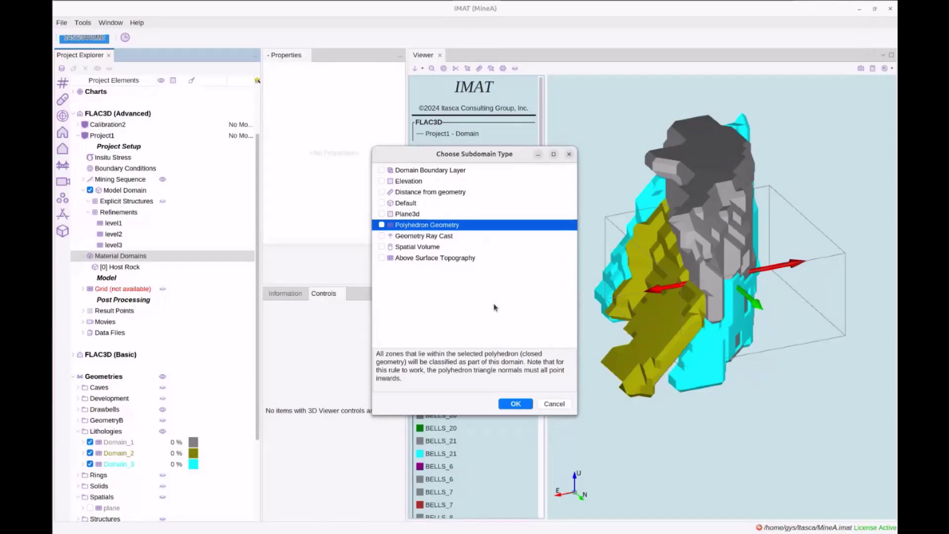
left_click(449, 236)
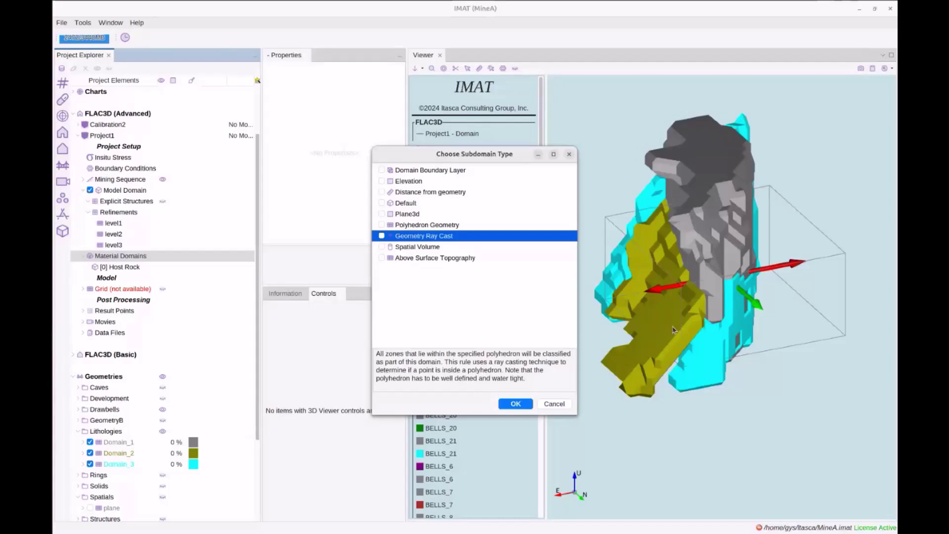
left_click(460, 227)
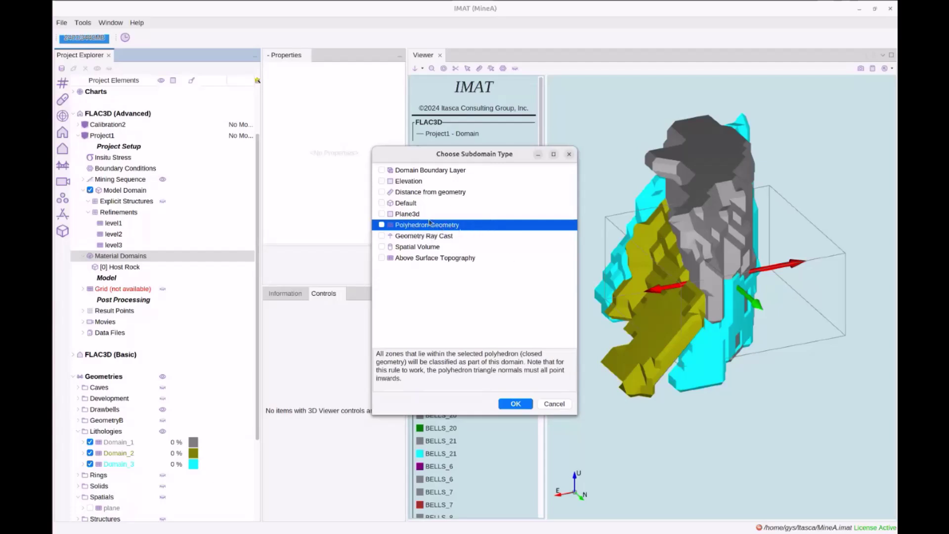
Step: Compare the descriptions of the Polyhedron Geometry, Geometry Ray Cast and Above Surface Topography subdomain types
left_click(434, 240)
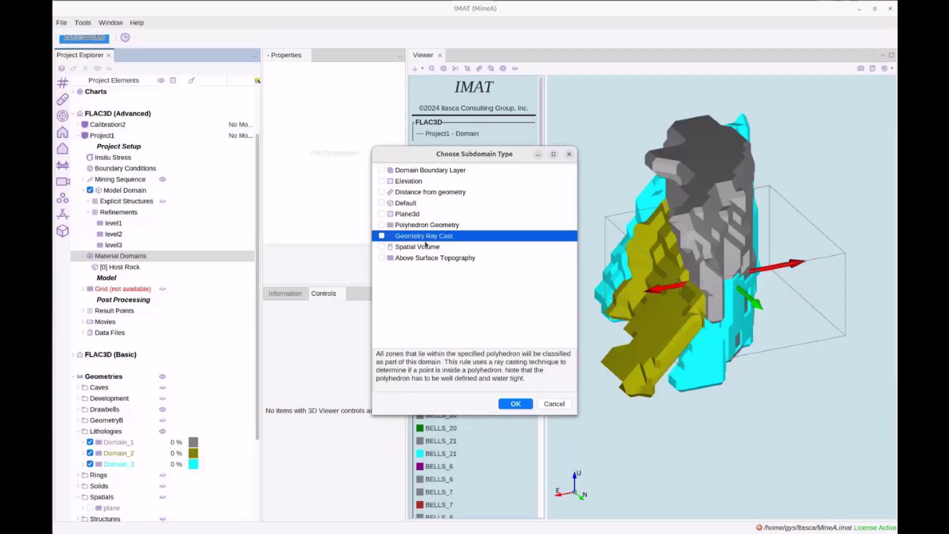
key("Up")
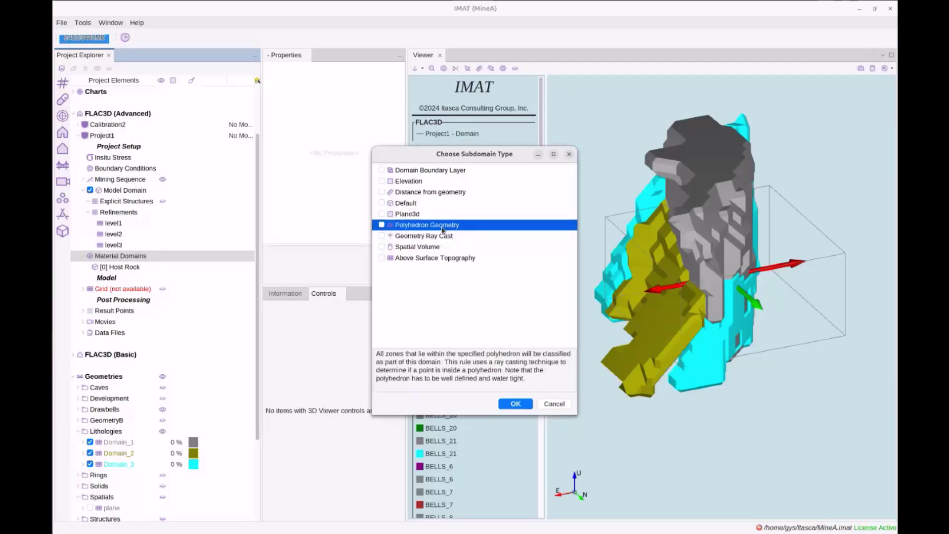
key("Down")
key("Up")
key("Down")
key("Up")
key("Down")
key("Up")
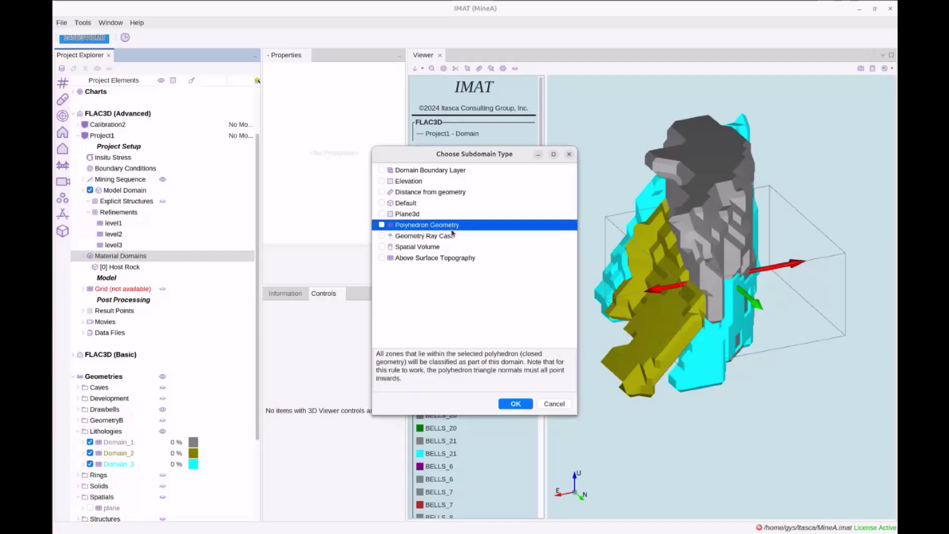
key("Down")
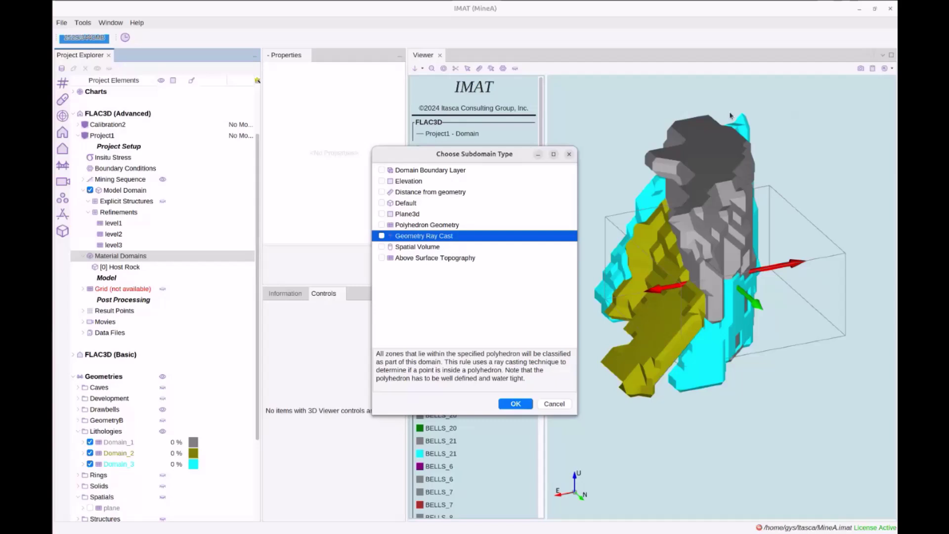
left_click(487, 257)
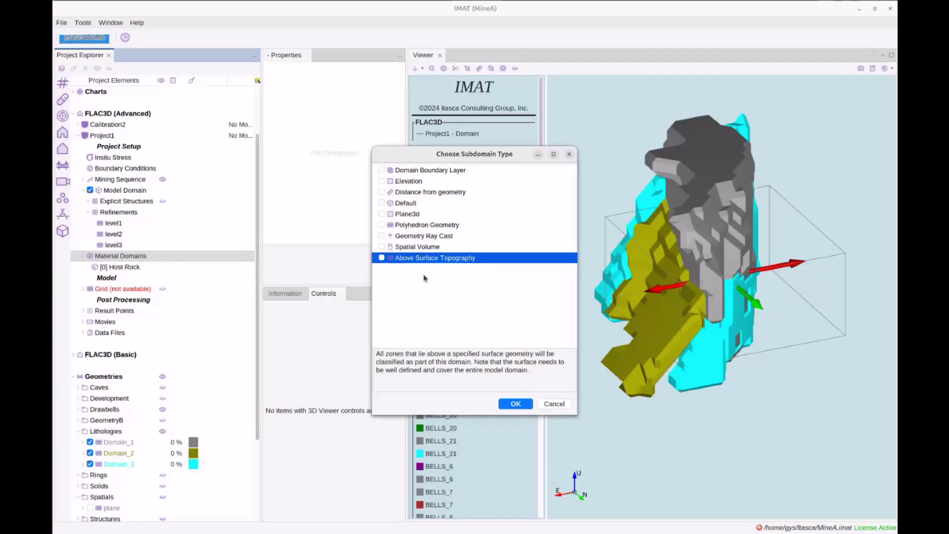
Step: Create the first material domain, domain-1, with the Polyhedron Geometry subdomain type
left_click(423, 228)
left_click(382, 225)
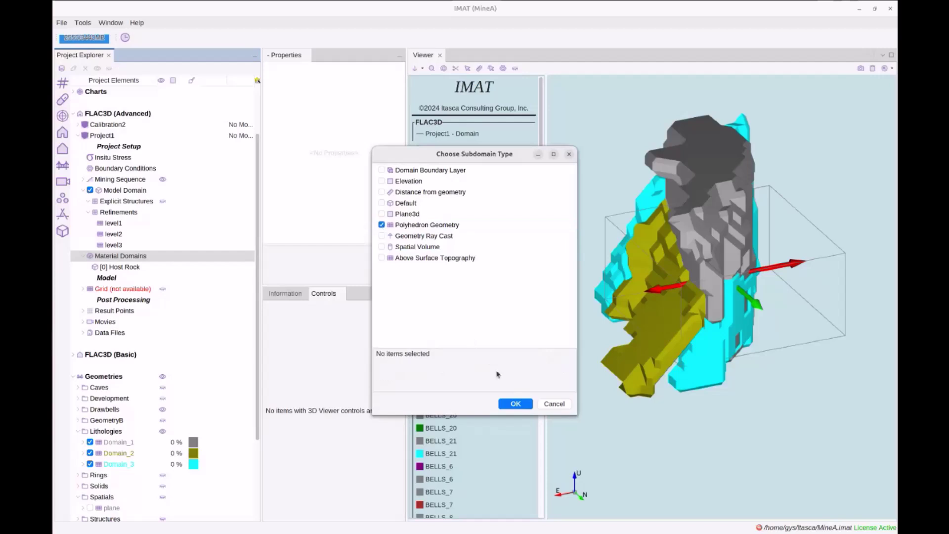
left_click(514, 404)
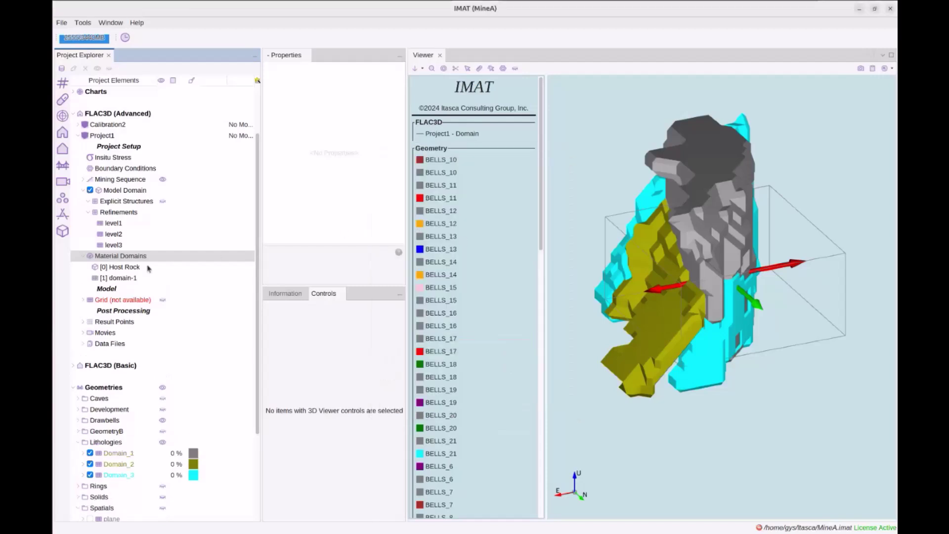
left_click(143, 278)
Step: Add a material domain named domain-2 to Project1 with the Polyhedron Geometry subdomain type
right_click(123, 256)
mouse_move(153, 264)
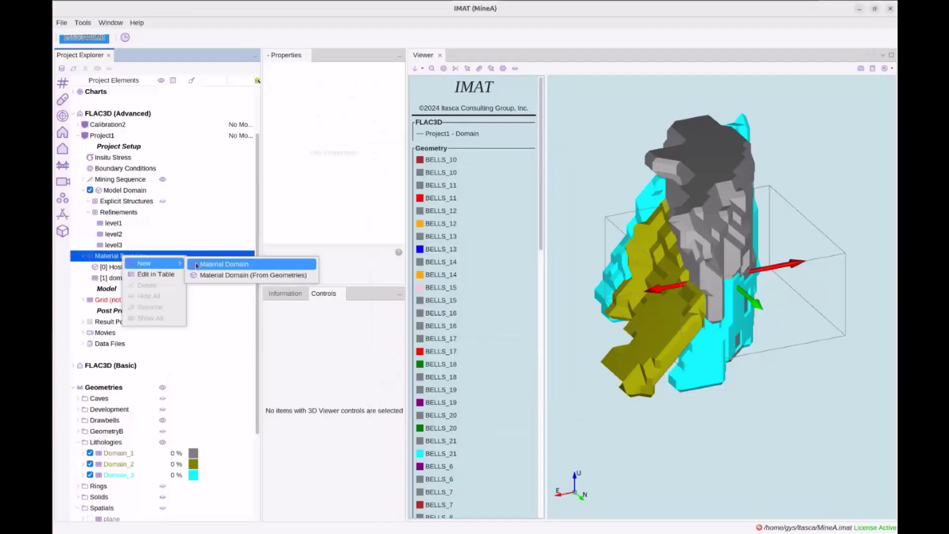
left_click(222, 264)
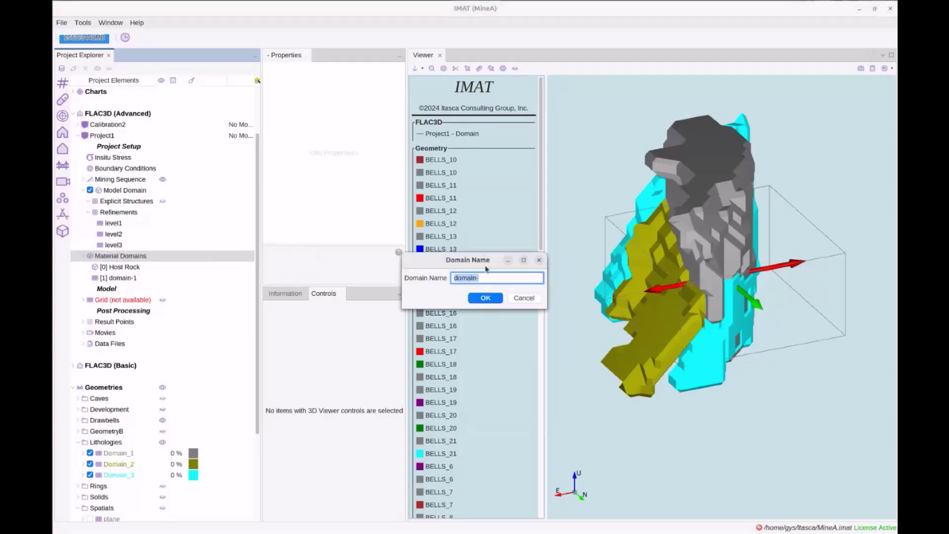
key("Right")
type("2")
key("Return")
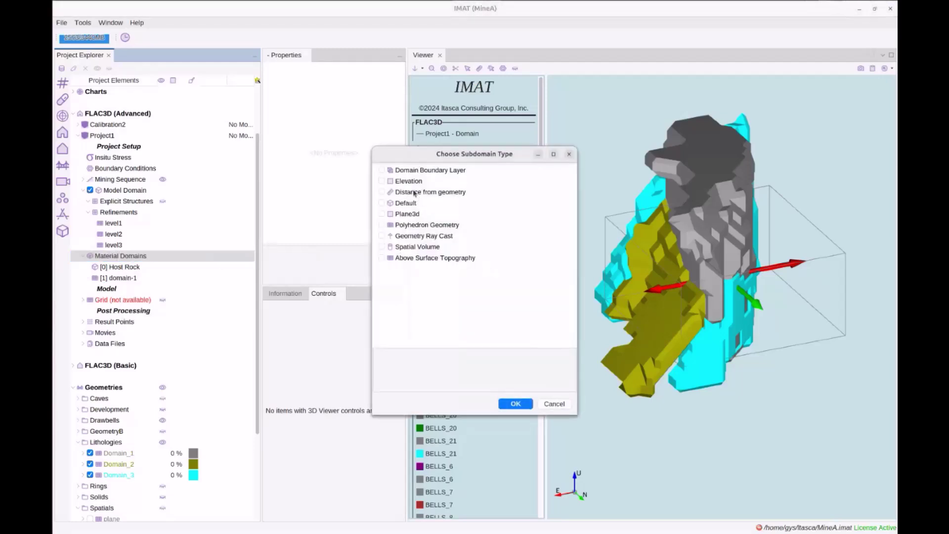
left_click(415, 225)
left_click(381, 225)
left_click(513, 404)
Step: Add a material domain named domain-3 to Project1 with the Polyhedron Geometry subdomain type
right_click(128, 256)
mouse_move(159, 265)
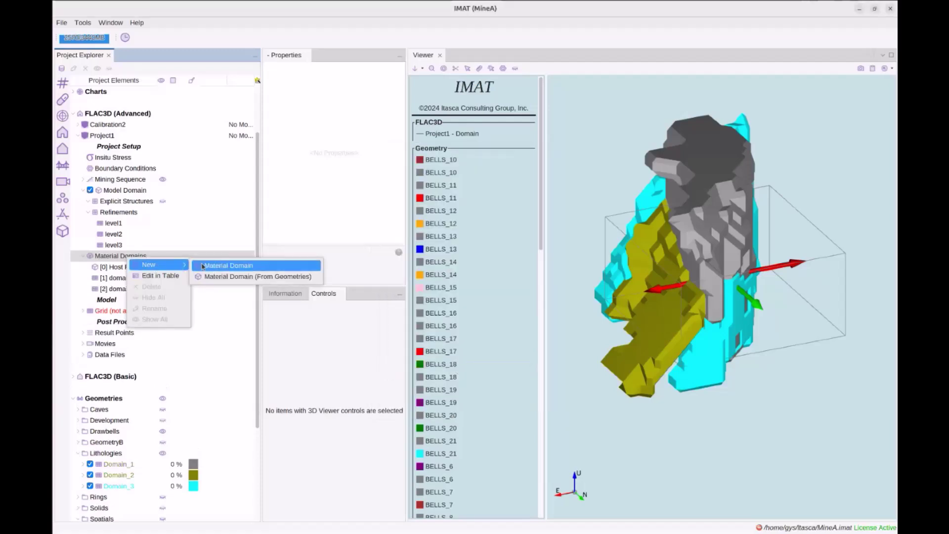
left_click(212, 268)
type("domain-3")
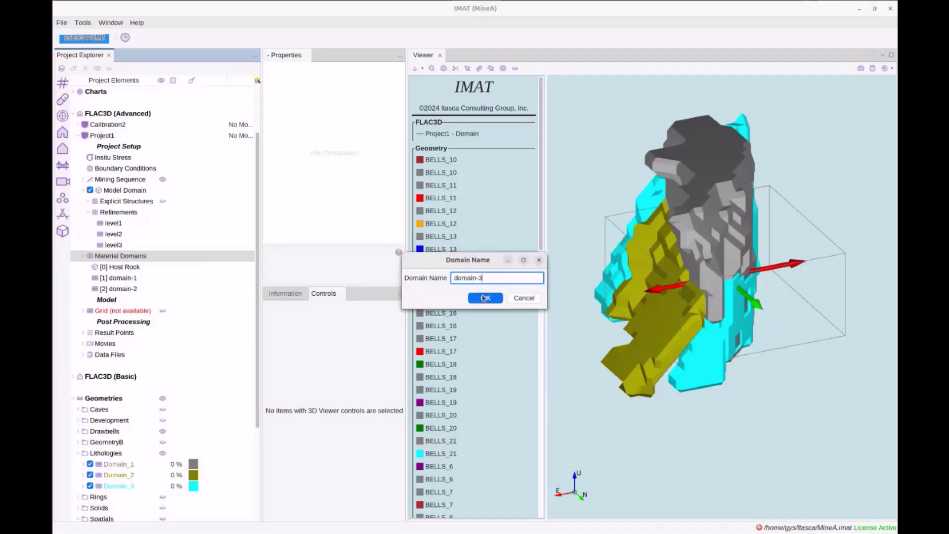
left_click(484, 298)
left_click(412, 248)
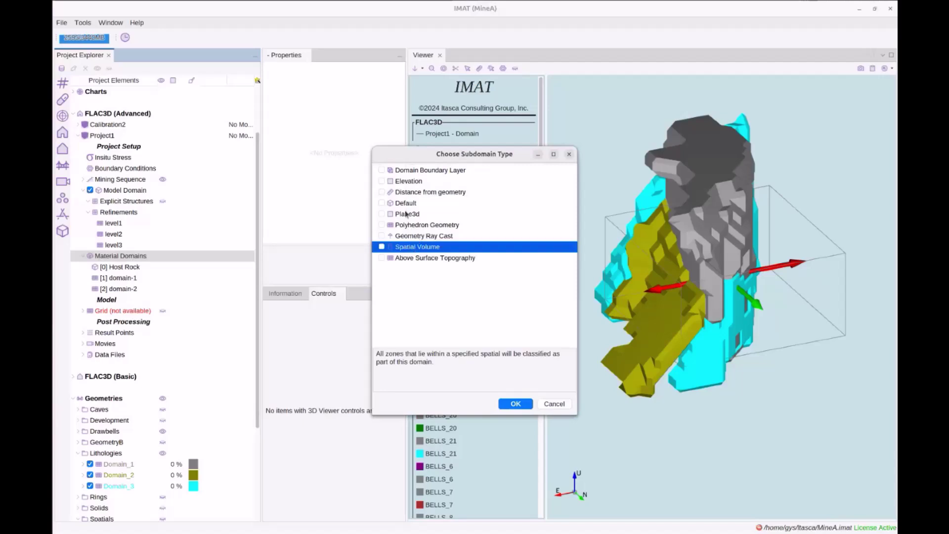
left_click(381, 225)
left_click(515, 403)
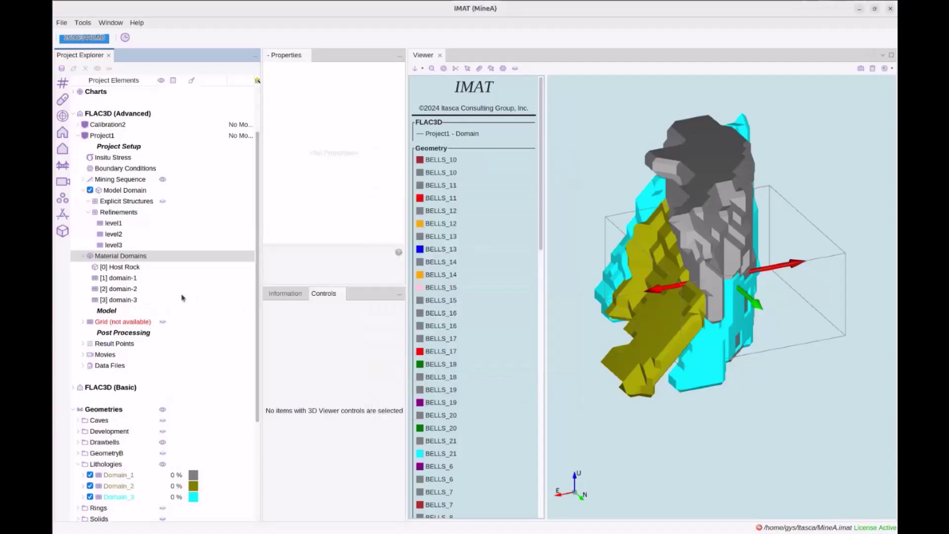
Step: Review the properties of Host Rock and the three new material domains, and inspect the lithology volumes in 3D
left_click(135, 280)
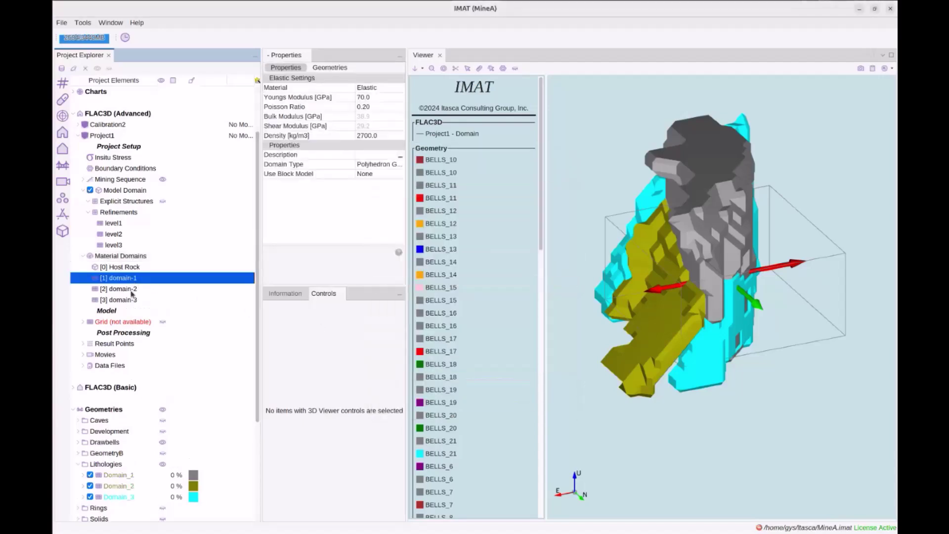
left_click(119, 267)
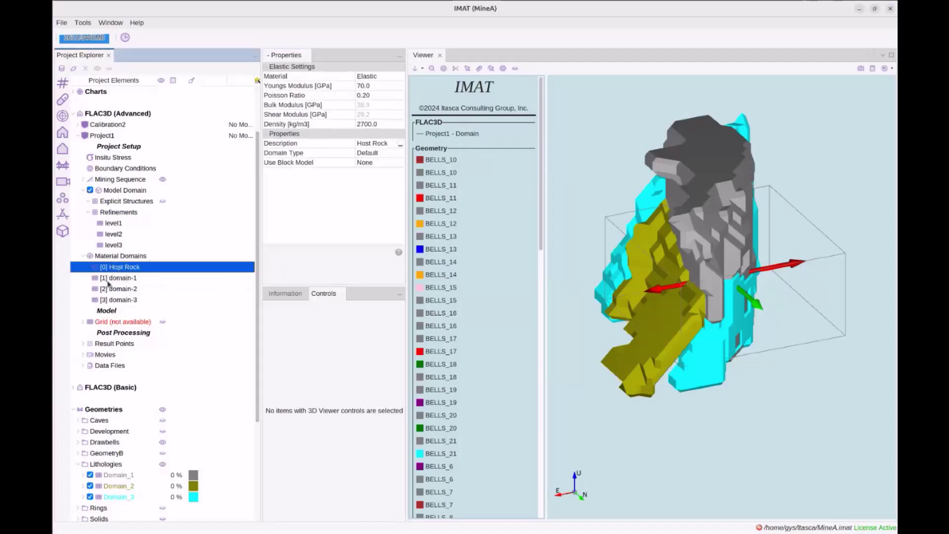
left_click(130, 289)
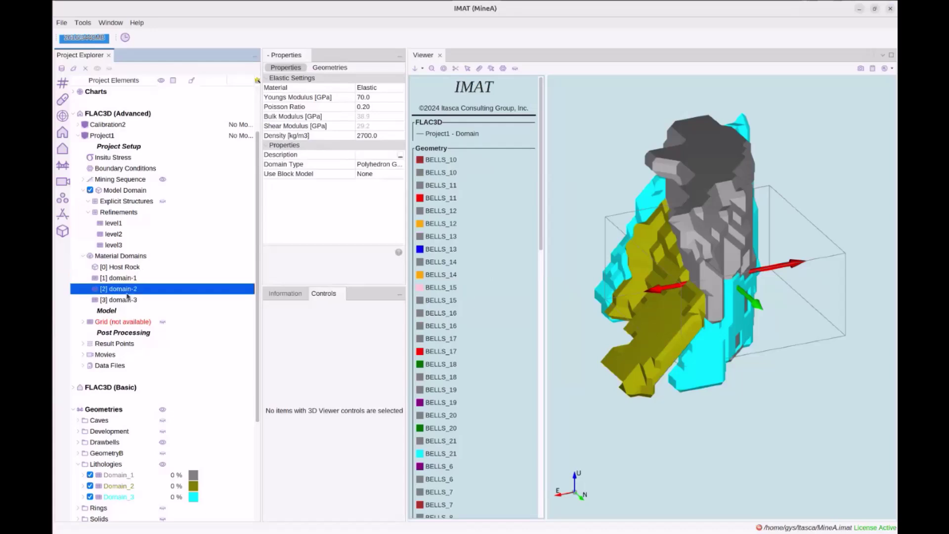
left_click(129, 299)
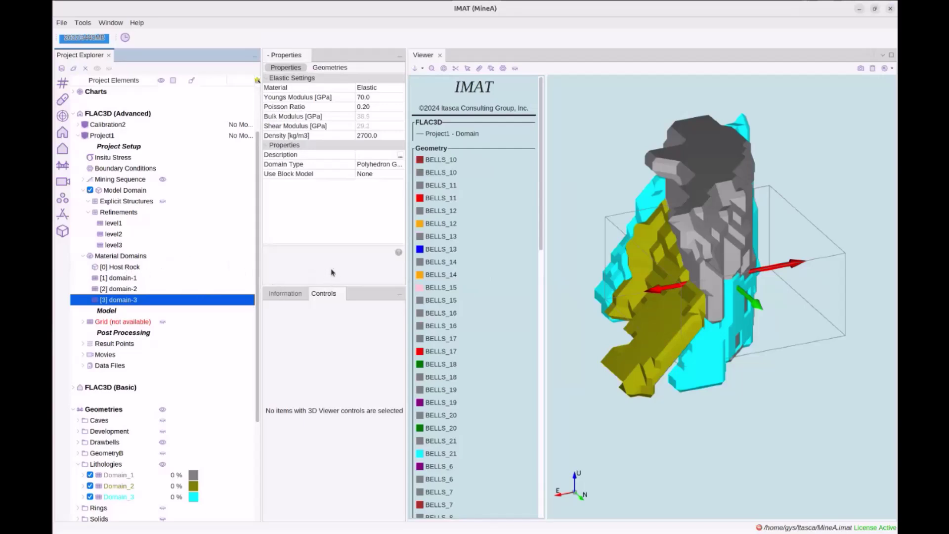
left_click_drag(624, 336, 741, 241)
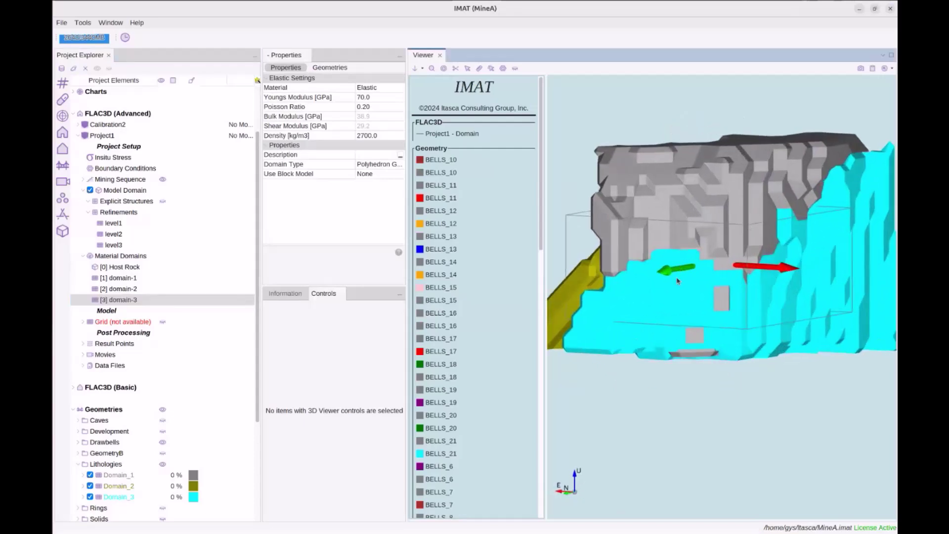
left_click_drag(690, 283, 703, 297)
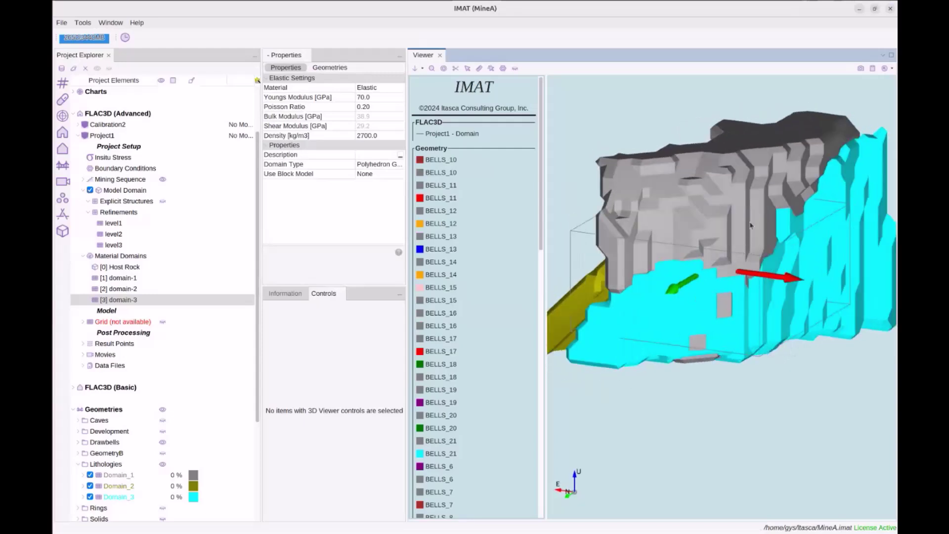
left_click_drag(691, 231, 721, 238)
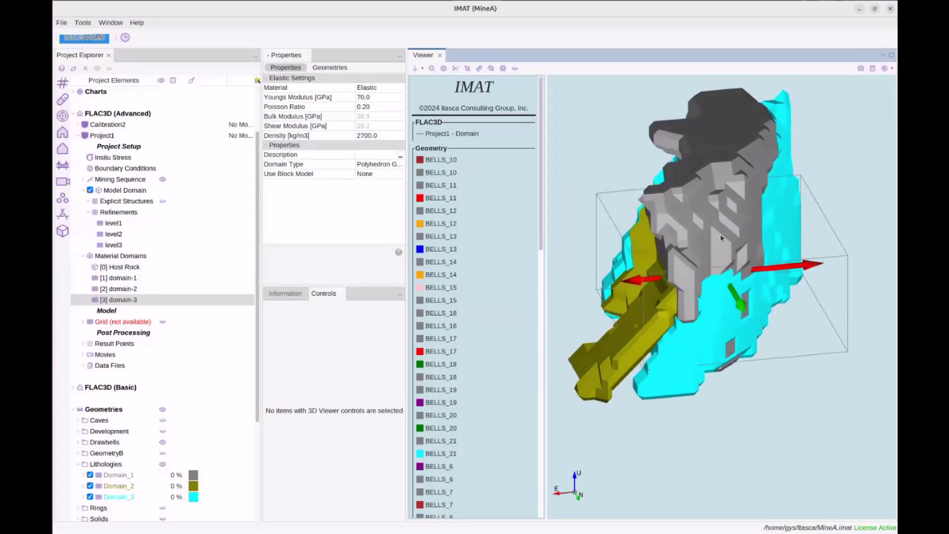
Step: Assign the Domain_1 geometry from the Lithologies folder to material domain domain-1
left_click(135, 279)
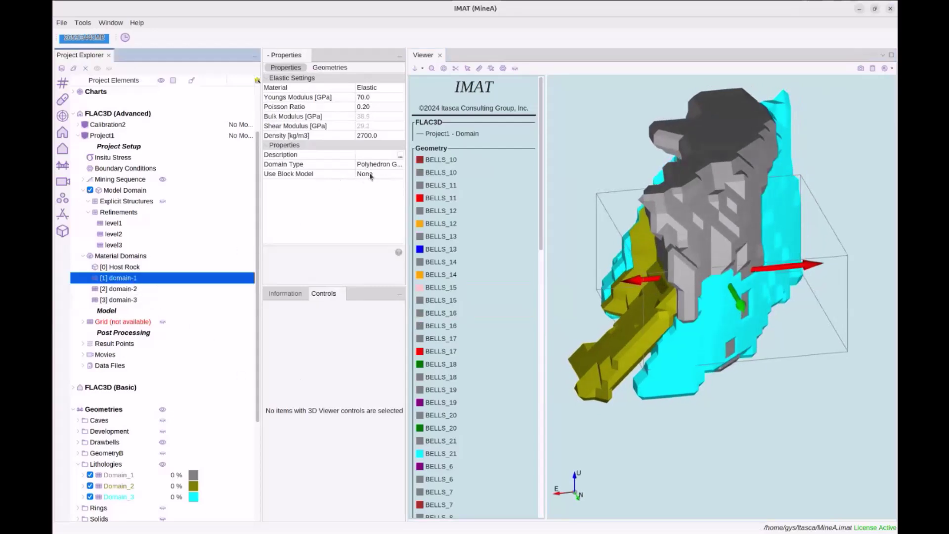
left_click(330, 67)
left_click(399, 89)
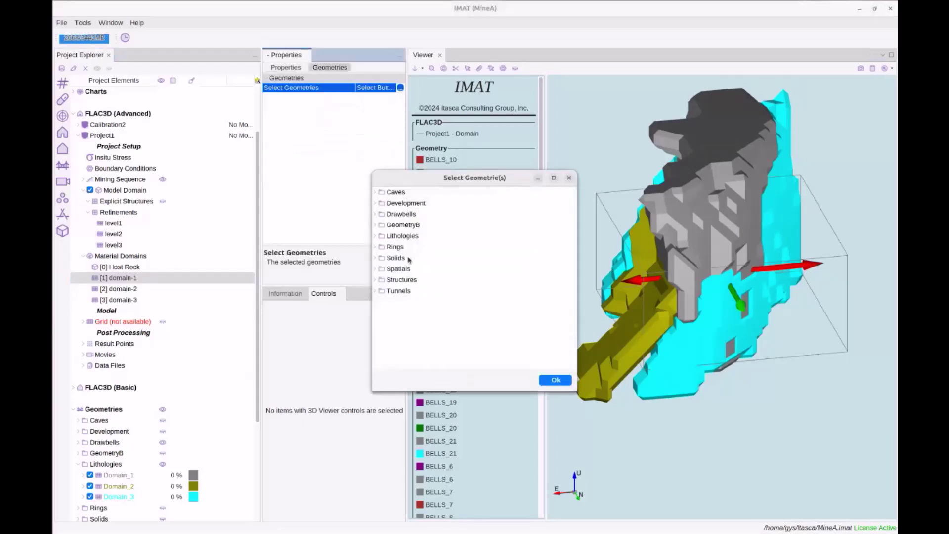
double_click(397, 236)
left_click(391, 247)
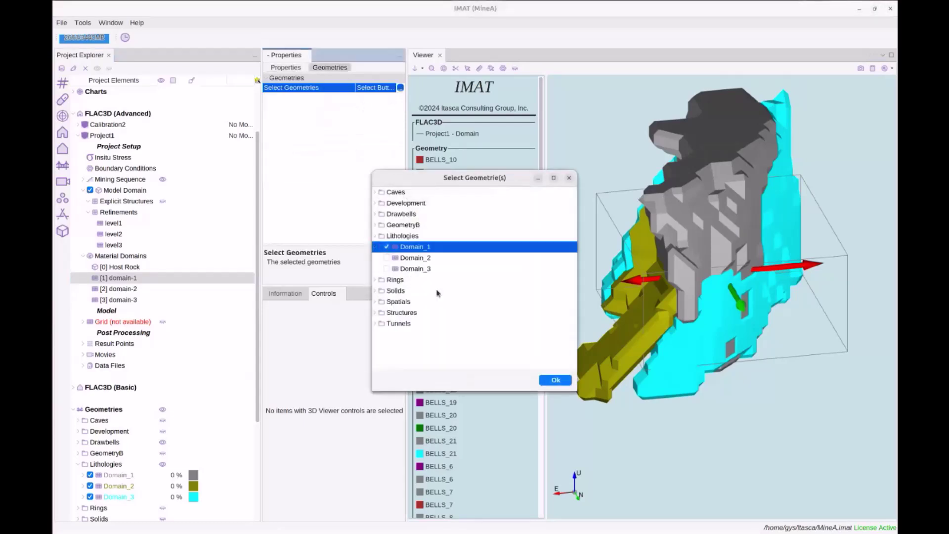
left_click(547, 380)
Step: Assign the Domain_2 geometry from the Lithologies folder to material domain domain-2
left_click(146, 290)
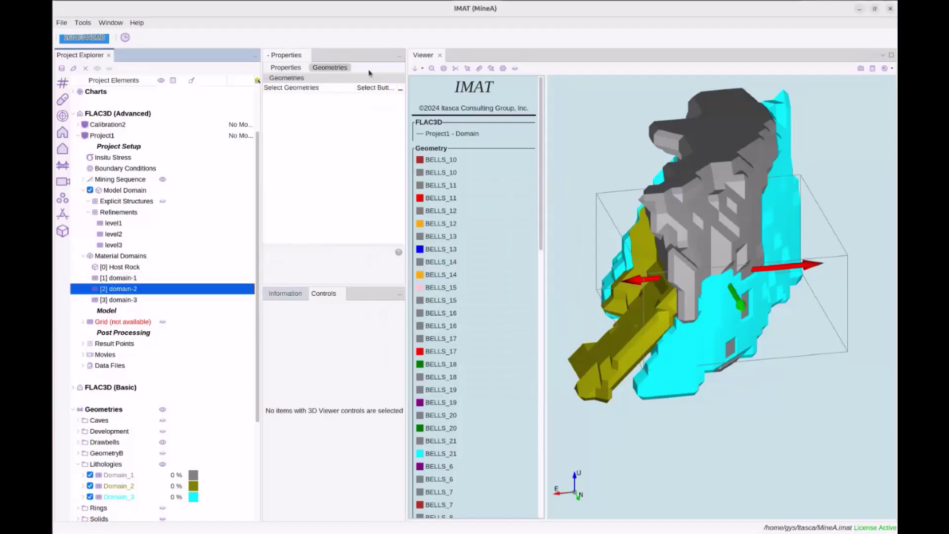
left_click(401, 88)
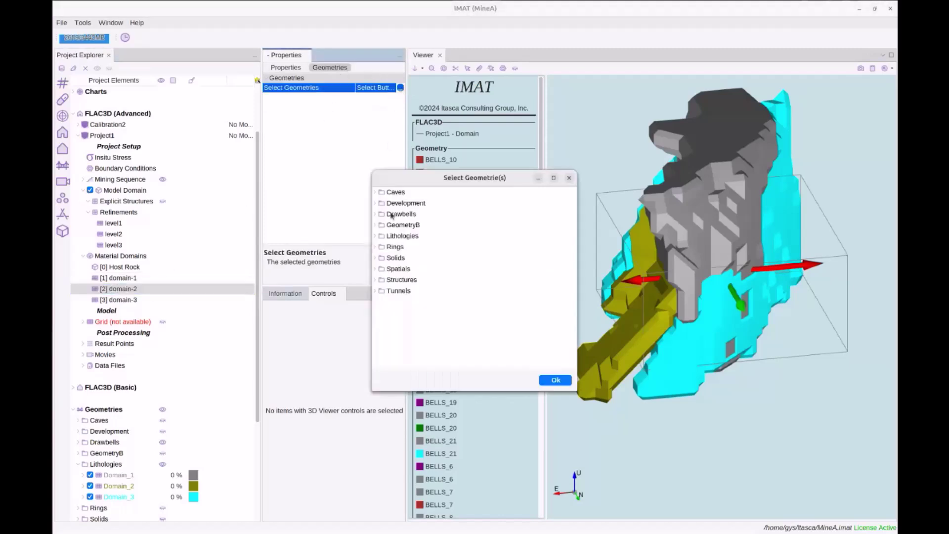
double_click(398, 236)
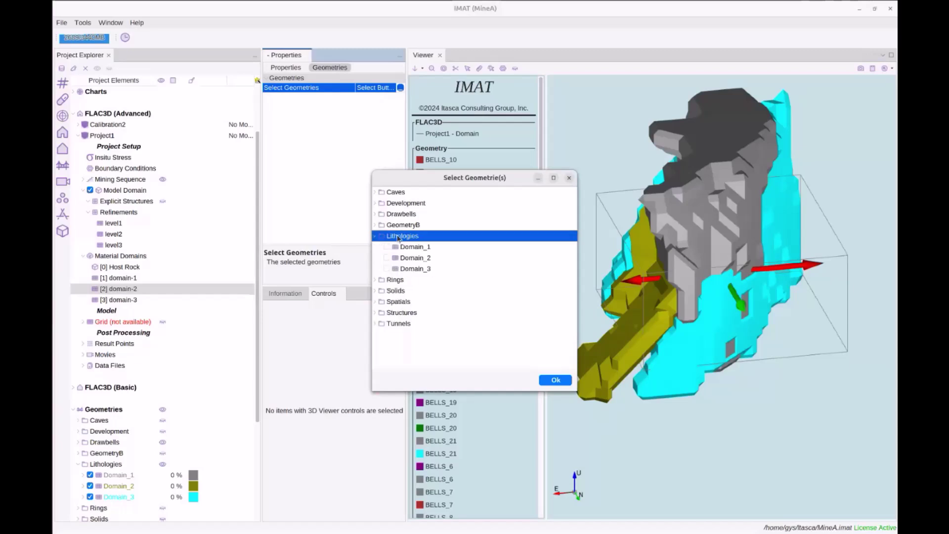
left_click(395, 257)
left_click(556, 379)
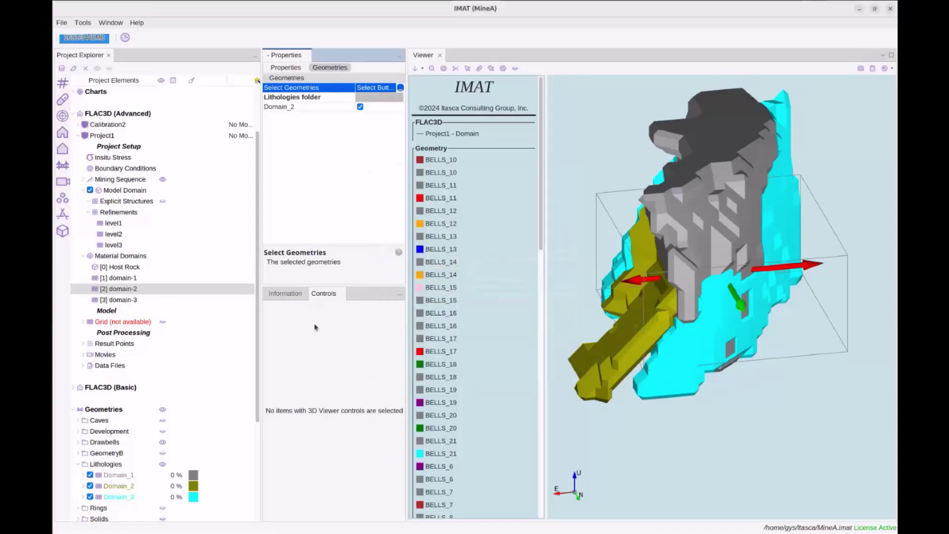
Step: Assign the Domain_3 geometry from the Lithologies folder to material domain domain-3
left_click(131, 301)
left_click(400, 88)
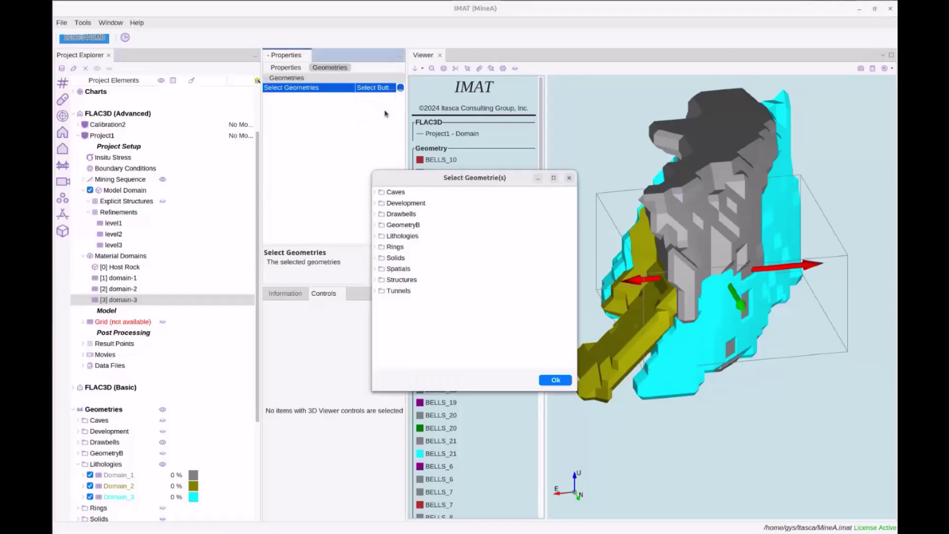
double_click(399, 236)
left_click(397, 269)
left_click(565, 380)
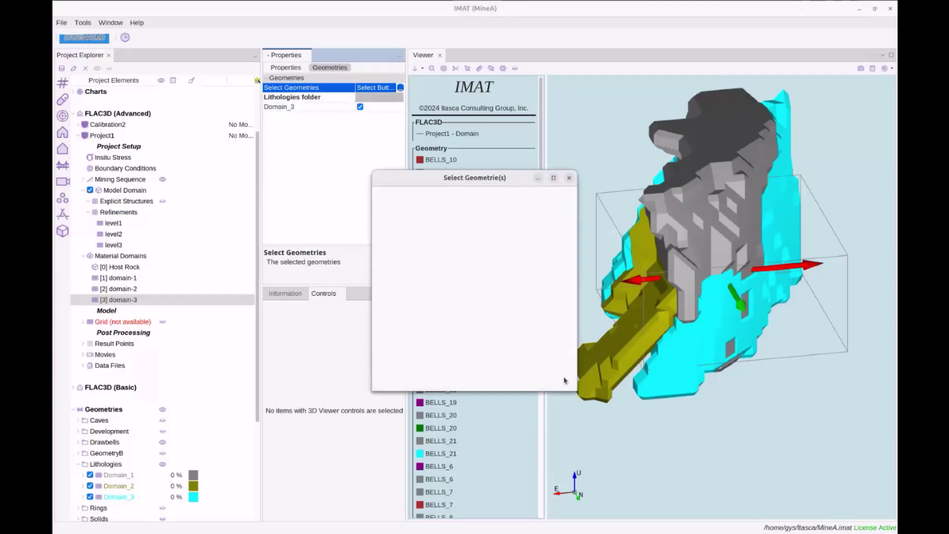
Step: Inspect the lithology volumes in 3D and check the settings of the Host Rock and domain-1 material domains
mouse_move(607, 285)
left_mouse_down()
mouse_move(606, 271)
mouse_move(621, 281)
left_mouse_up()
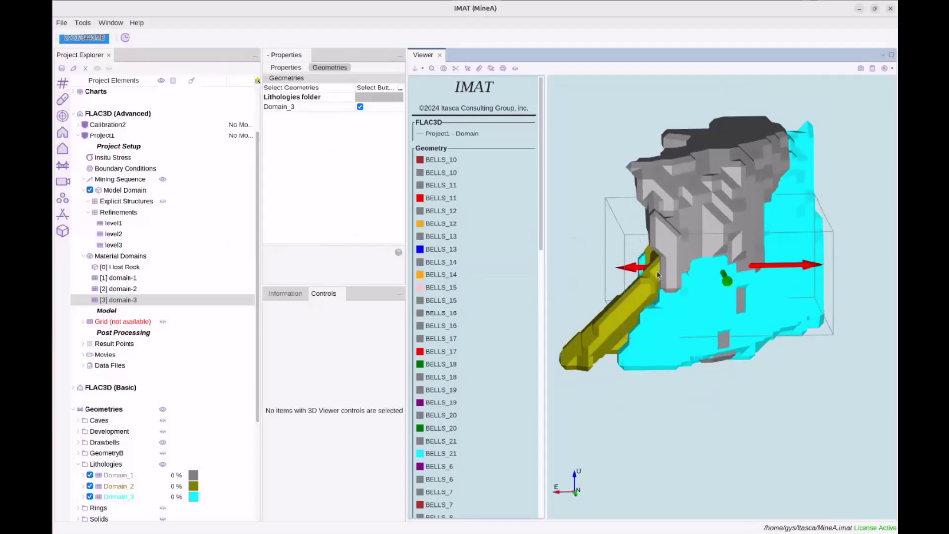
left_click_drag(662, 256, 637, 247)
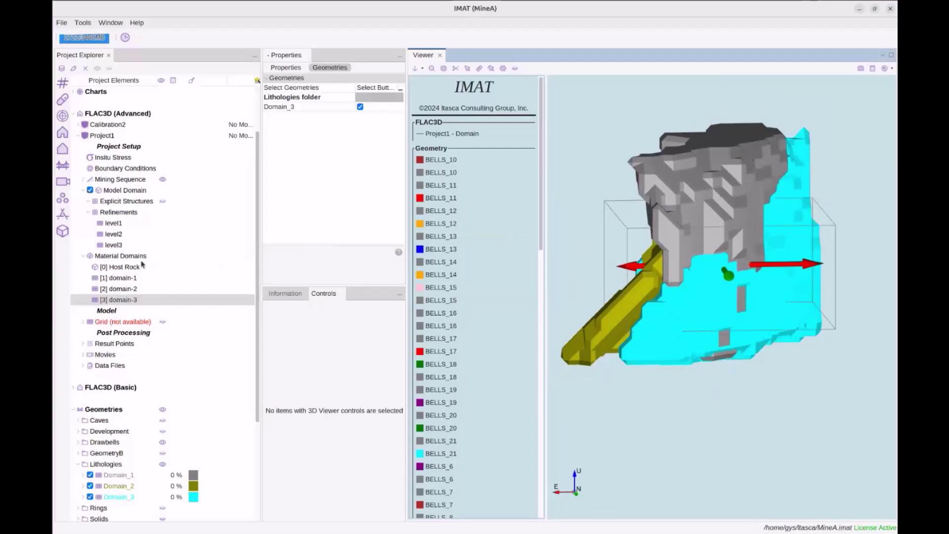
left_click(123, 266)
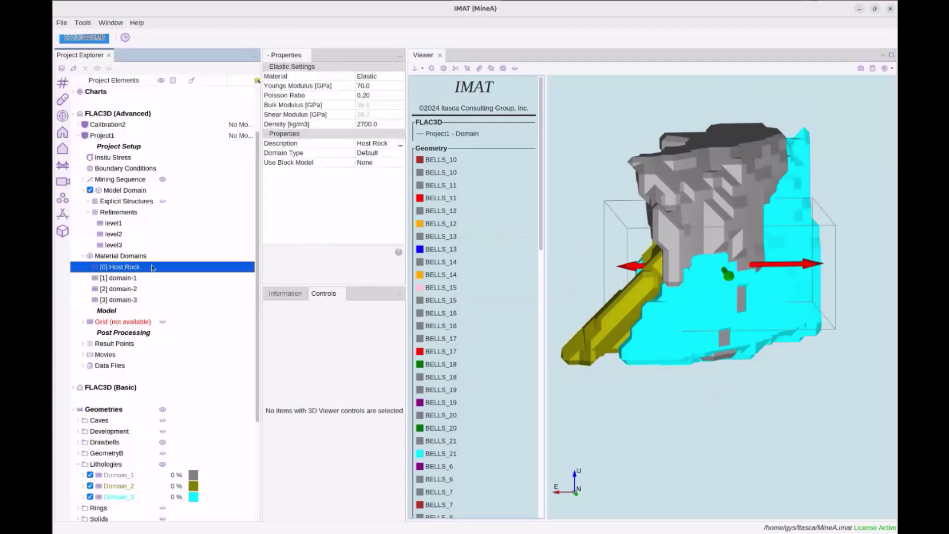
left_click(121, 279)
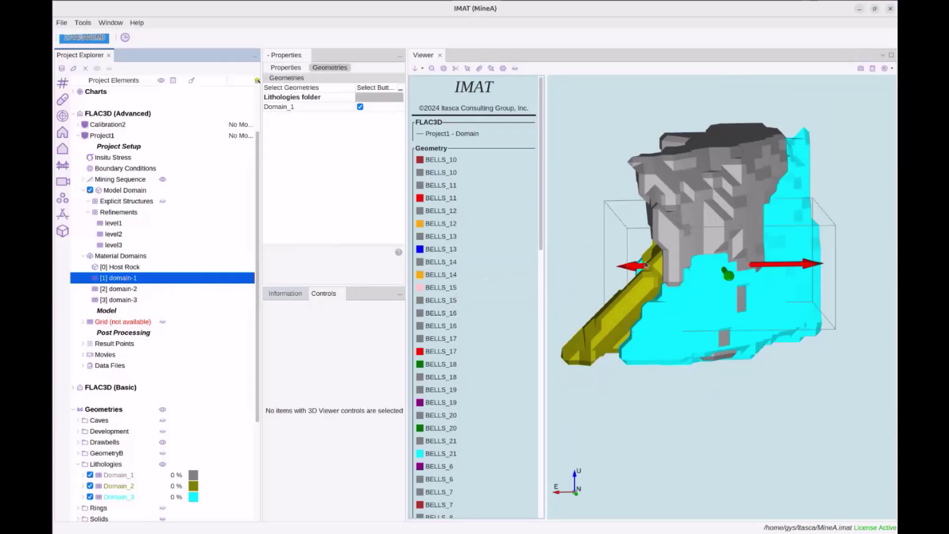
mouse_move(682, 239)
left_mouse_down()
mouse_move(704, 245)
mouse_move(702, 253)
mouse_move(676, 246)
left_mouse_up()
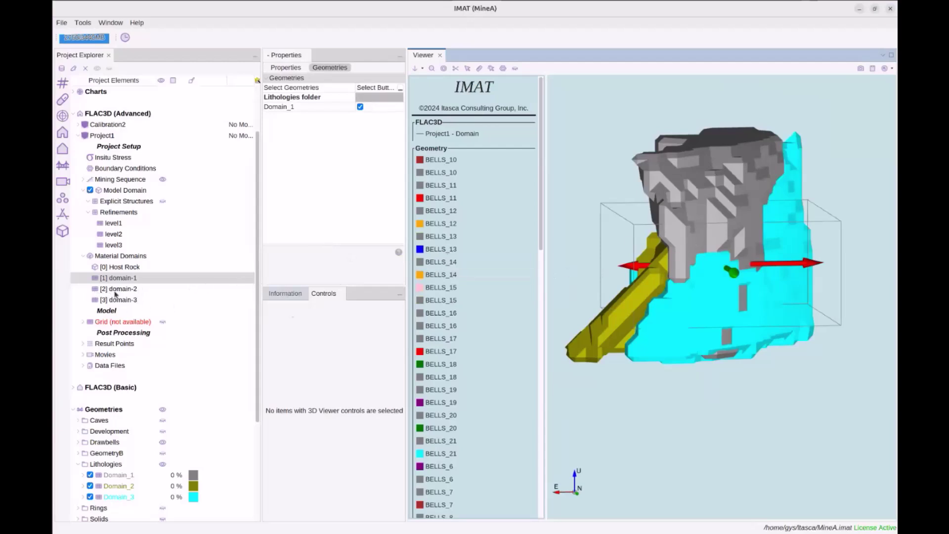
Step: Set the transparency of the Domain_1 lithology geometry to 50 %
left_click_drag(665, 301, 713, 271)
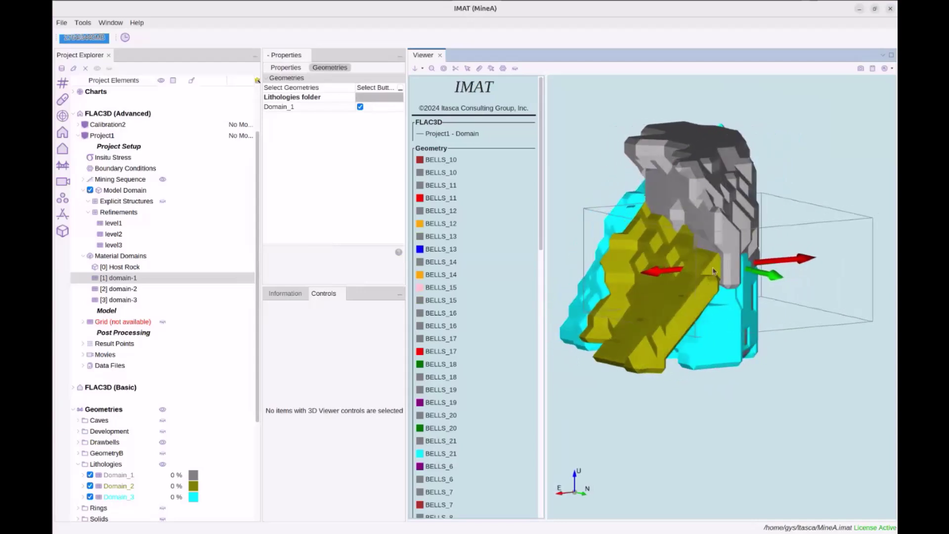
left_click_drag(681, 304, 717, 252)
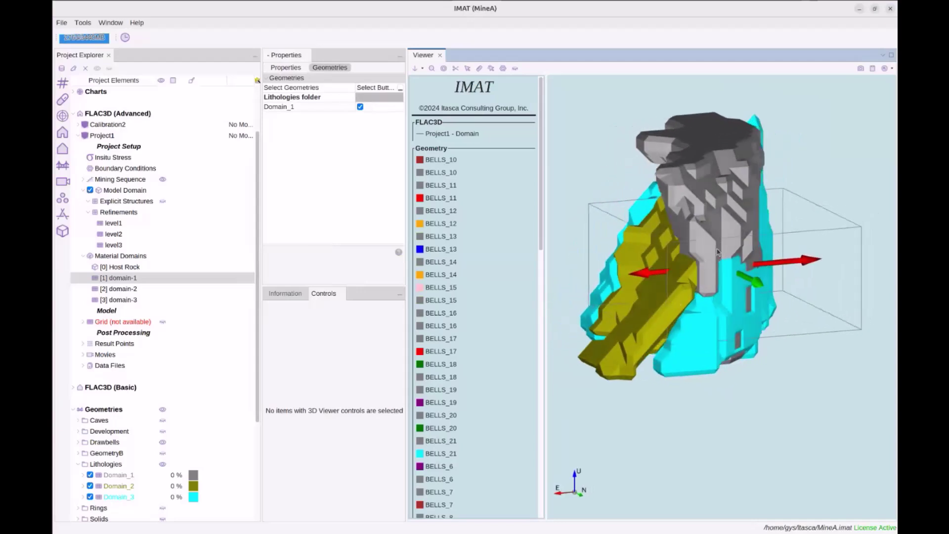
left_click(116, 476)
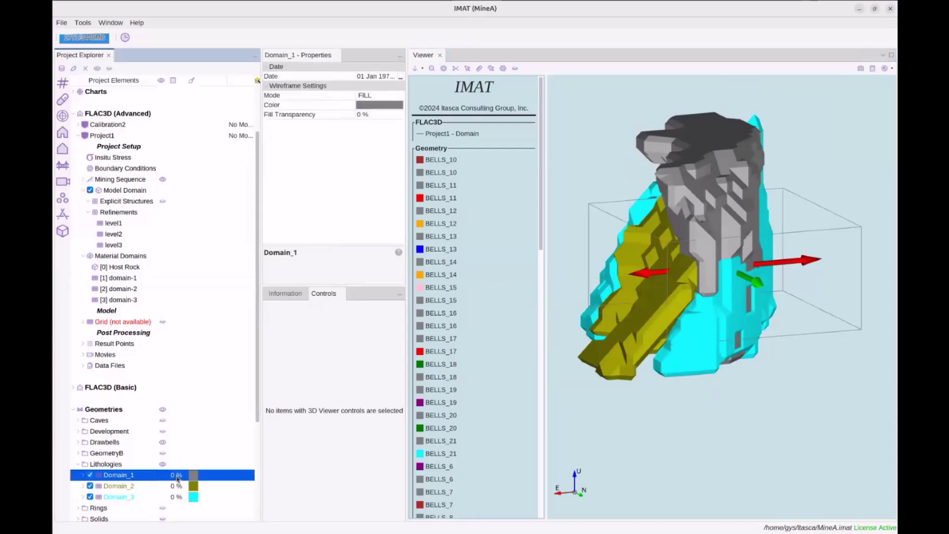
left_click(181, 475)
left_click(183, 440)
left_click_drag(715, 287, 697, 232)
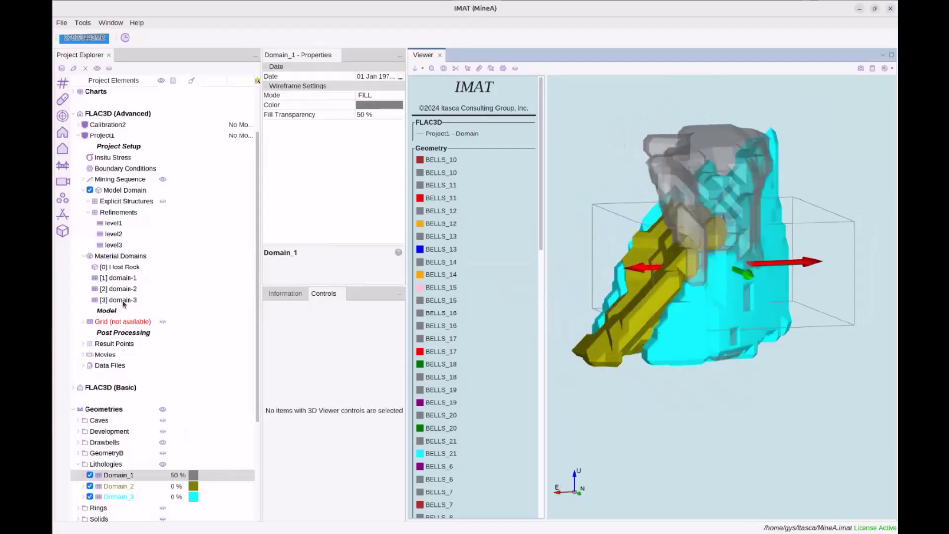
left_click_drag(674, 262, 718, 261)
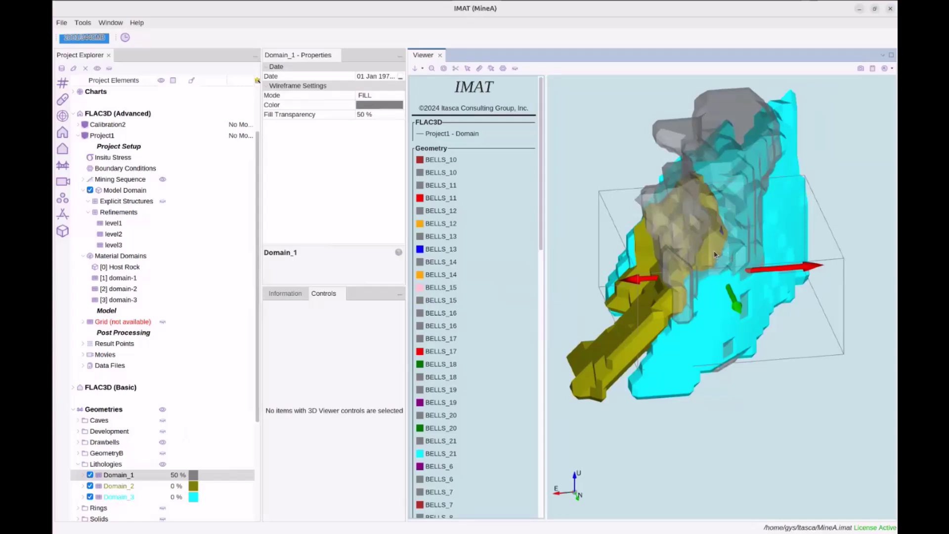
mouse_move(710, 257)
left_mouse_down()
mouse_move(710, 243)
mouse_move(710, 267)
left_mouse_up()
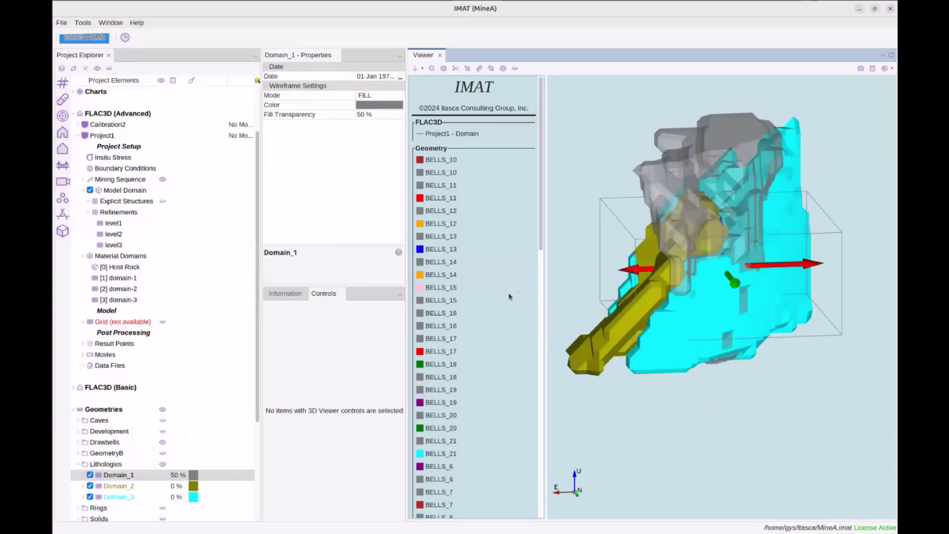
scroll(570, 266, "down", 5)
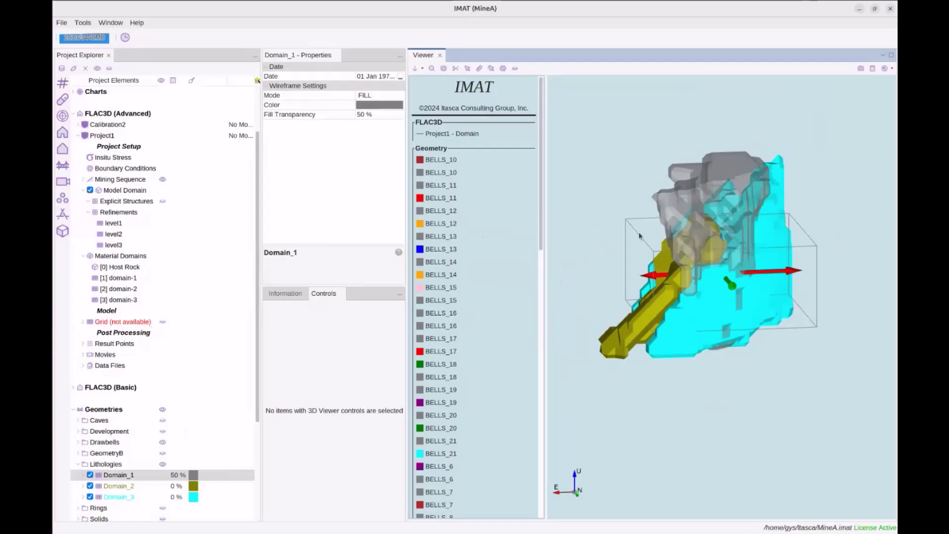
Step: Add a new material domain named structures with the subdomain type Distance from geometry
right_click(139, 255)
mouse_move(170, 262)
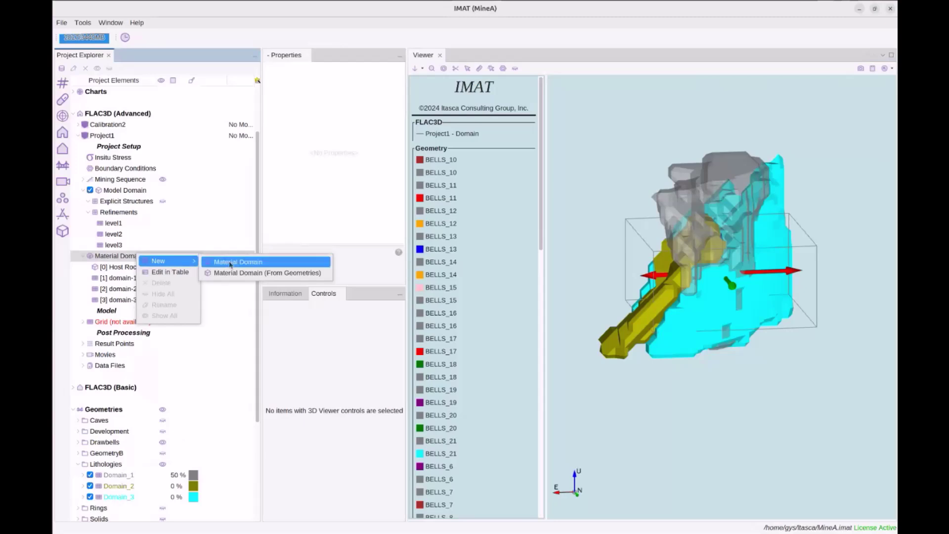
left_click(261, 266)
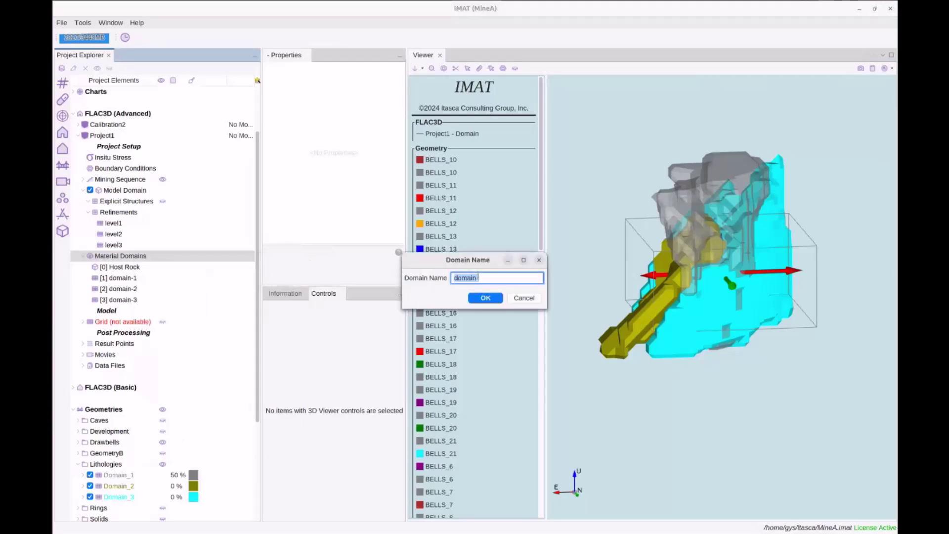
type("structures")
key("Return")
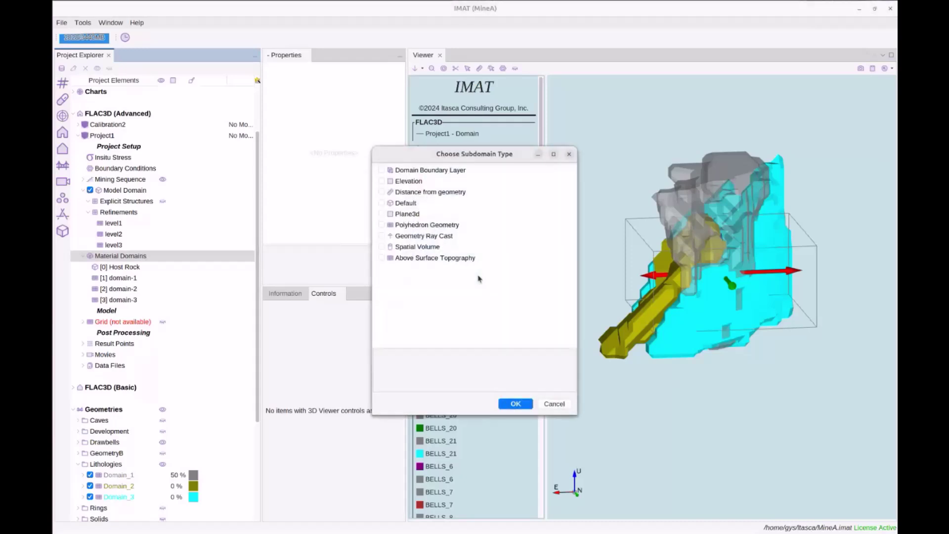
left_click(410, 196)
left_click(382, 192)
left_click(516, 403)
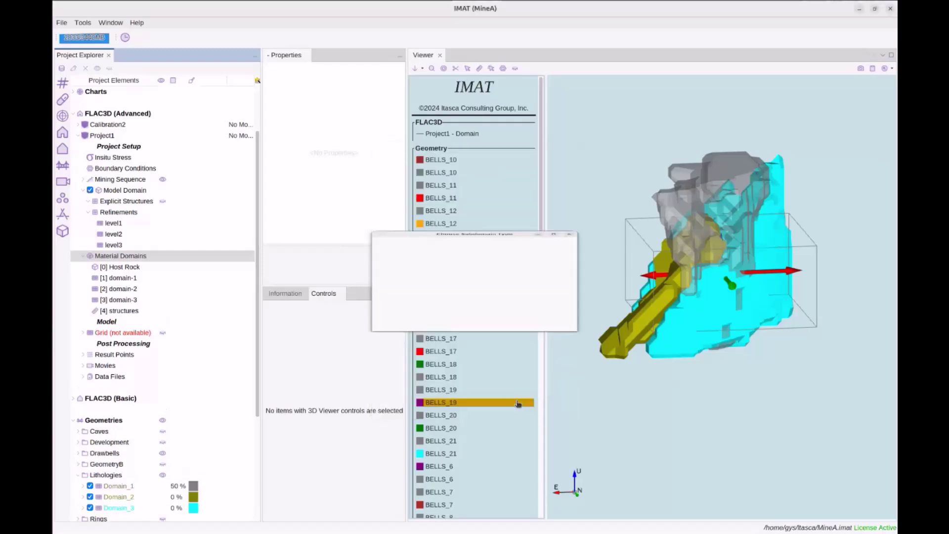
Step: Assign the plane geometry from the Structures folder to the structures material domain
left_click(129, 311)
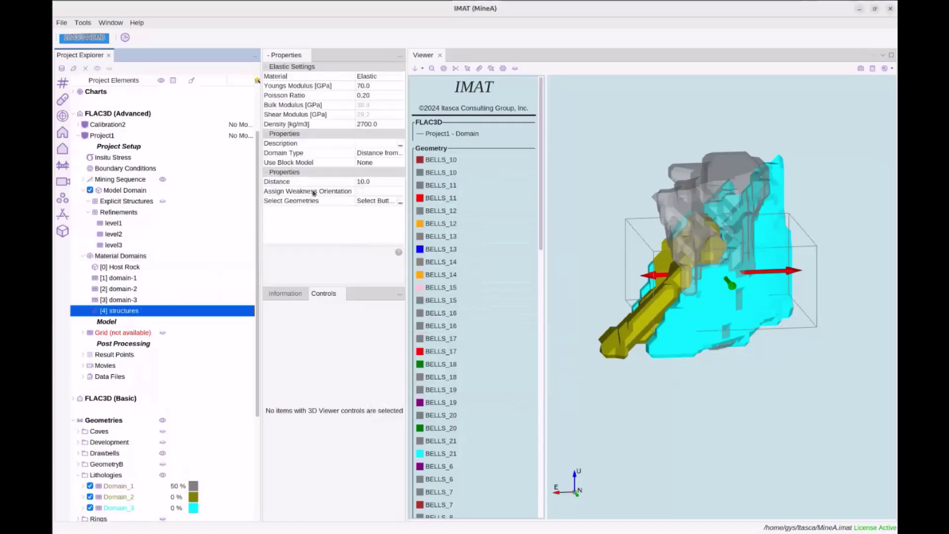
left_click(400, 202)
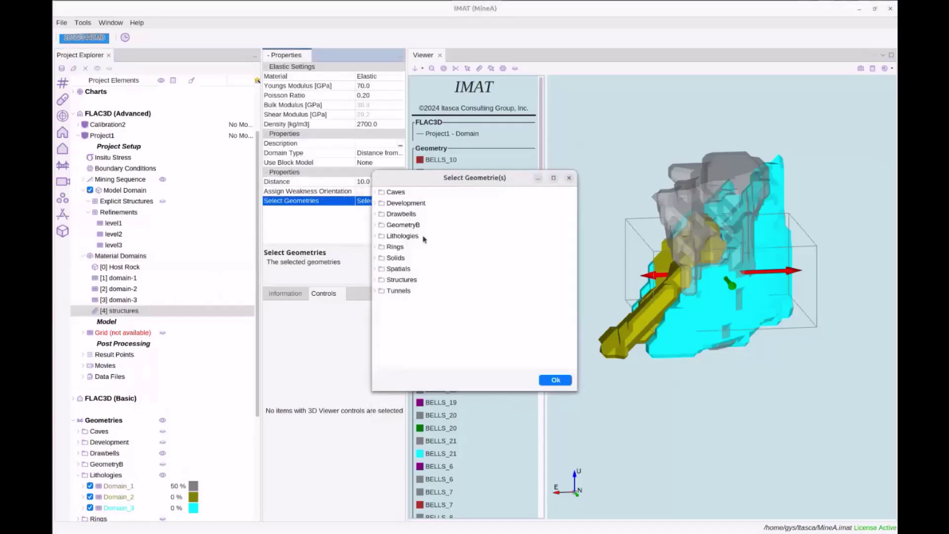
double_click(399, 280)
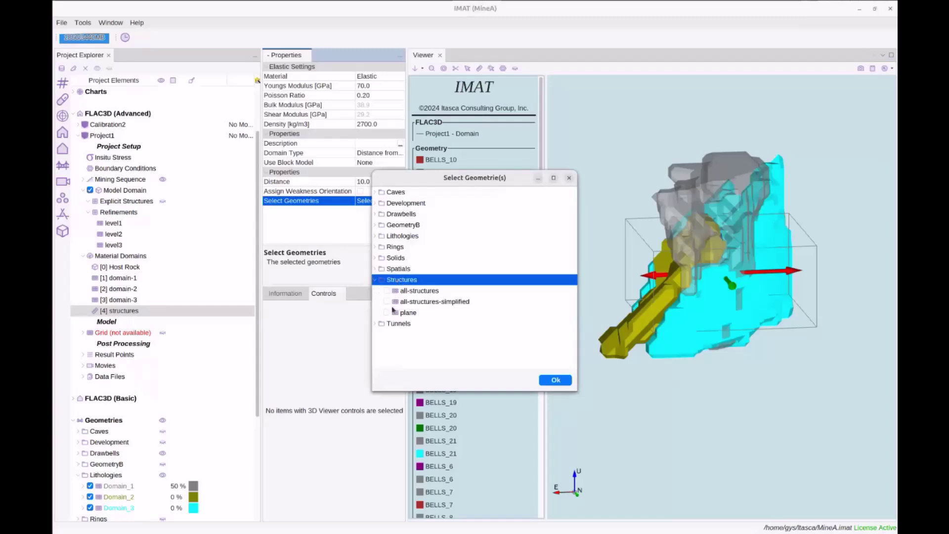
left_click(388, 311)
left_click(556, 379)
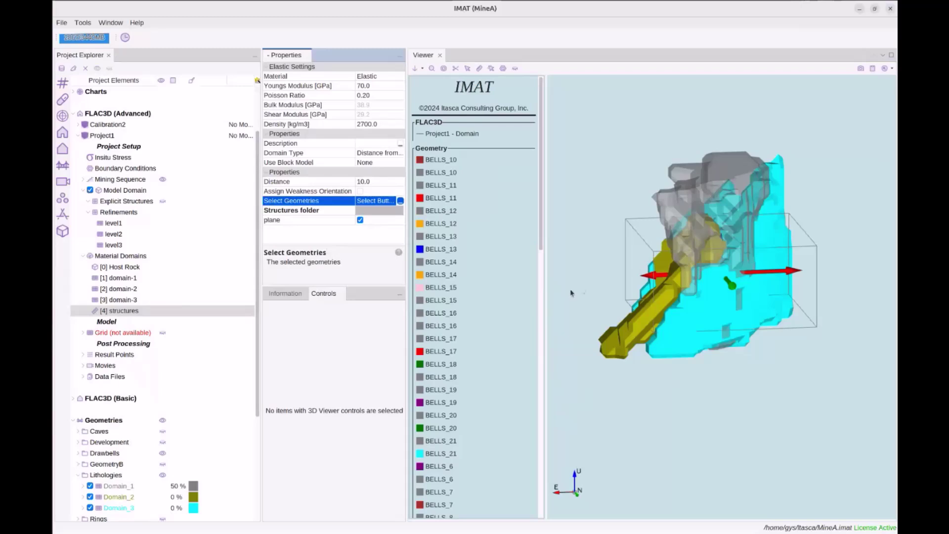
Step: Show the plane geometry of the Structures folder in 3D to inspect it against the lithology volumes
scroll(156, 416, "down", 5)
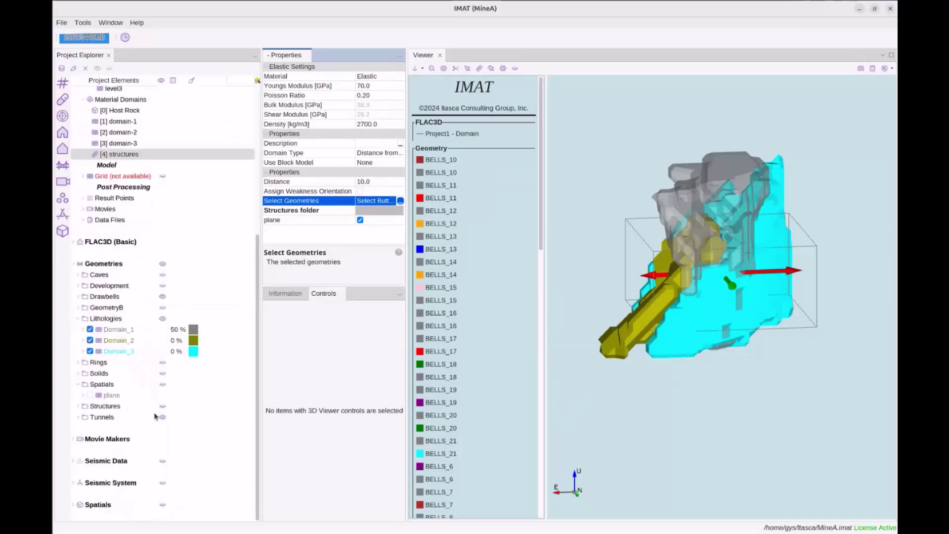
double_click(105, 406)
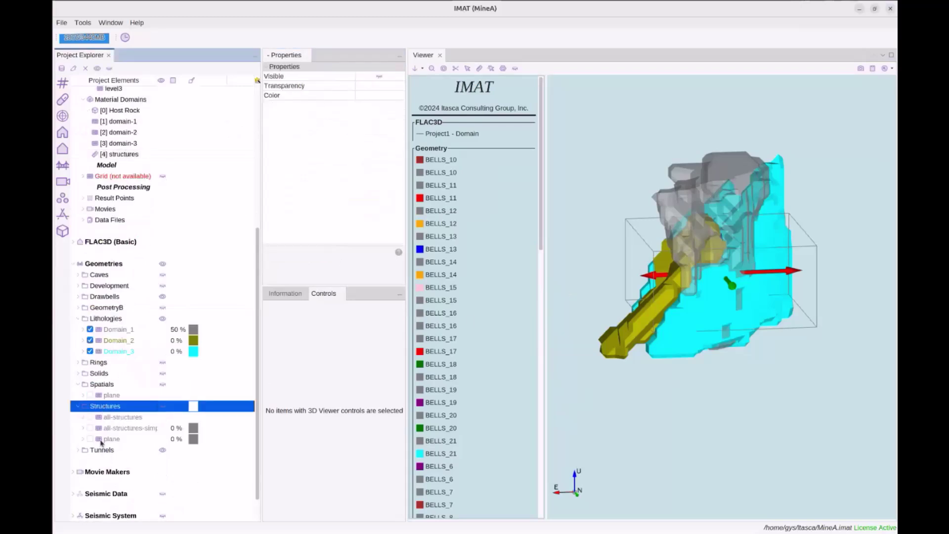
left_click(91, 439)
left_click_drag(626, 325, 595, 340)
scroll(595, 339, "up", 3)
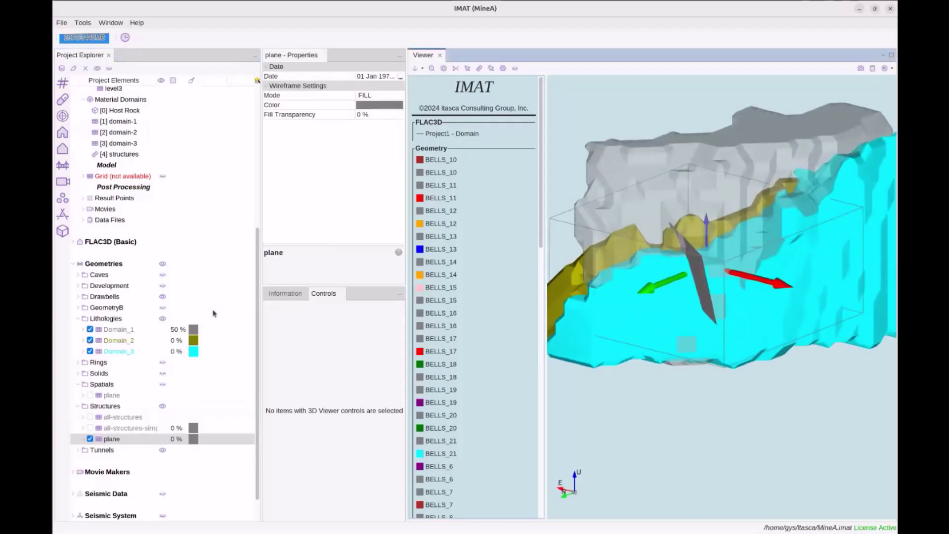
Step: Set the distance from geometry of the structures material domain to 20
left_click(124, 154)
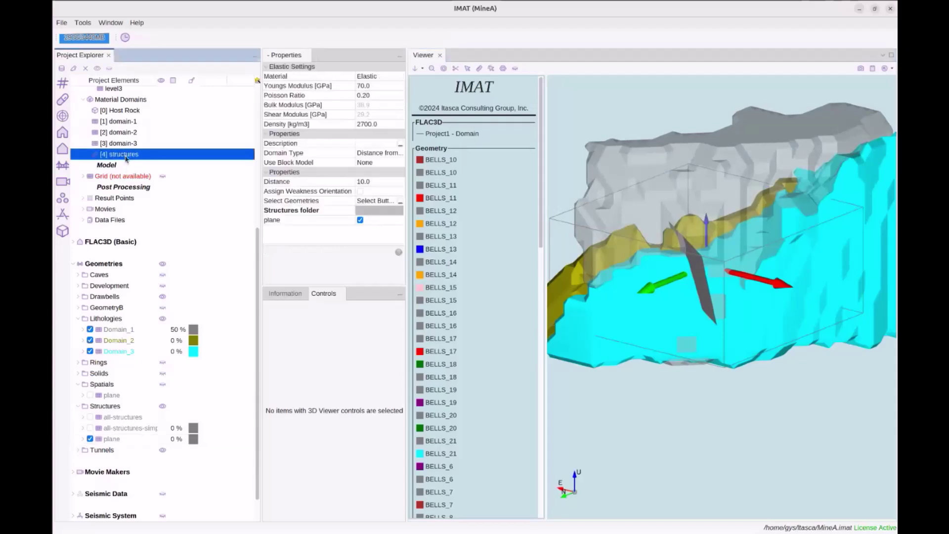
left_click(391, 181)
type("2")
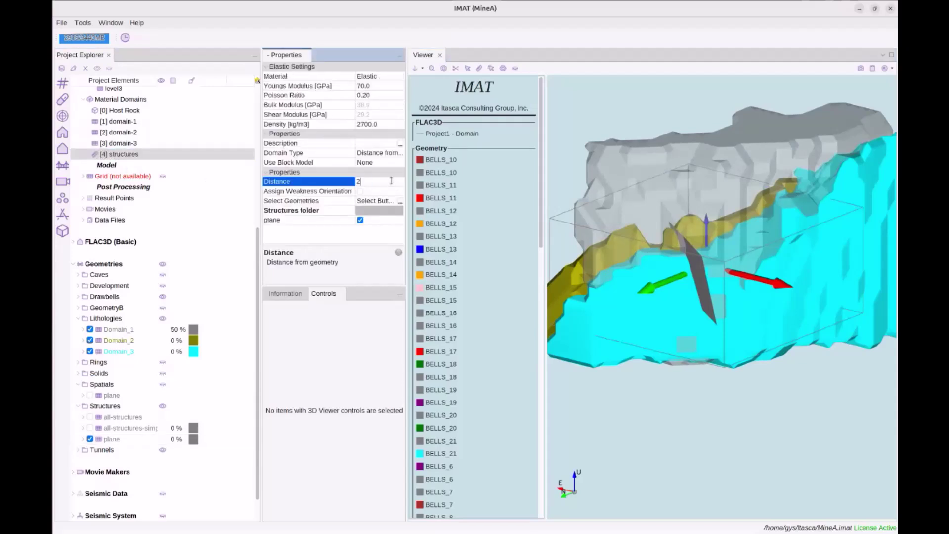
type("0")
key("Return")
left_click_drag(687, 246, 682, 253)
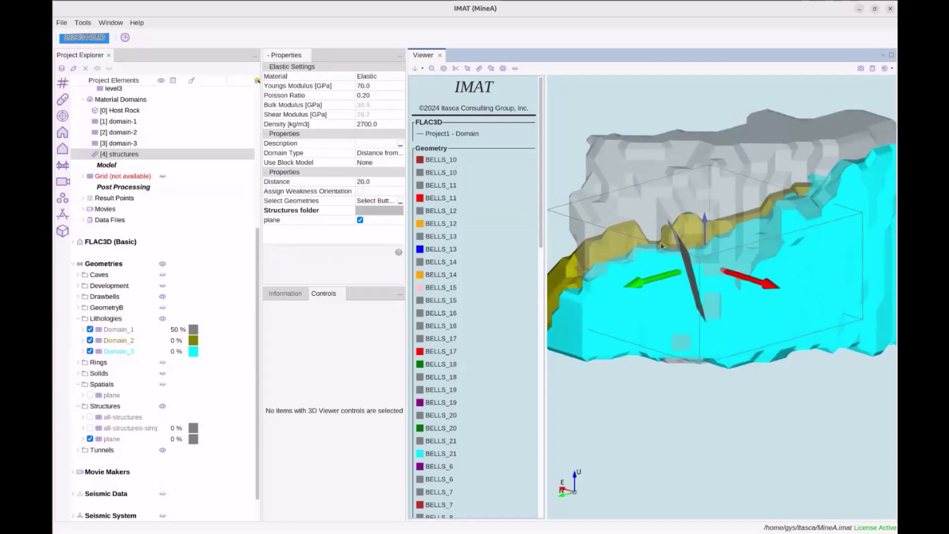
left_click_drag(664, 284, 677, 248)
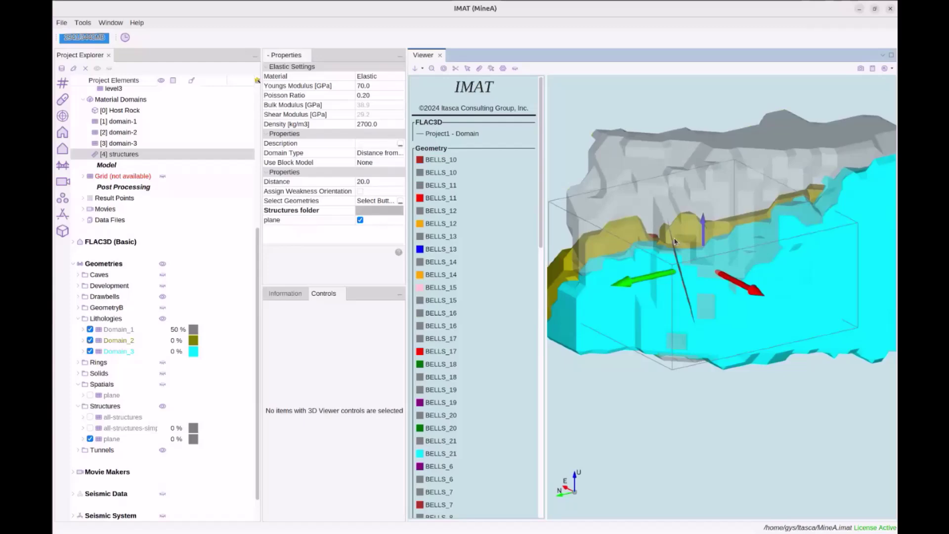
left_click_drag(677, 256, 708, 274)
left_click_drag(656, 306, 653, 292)
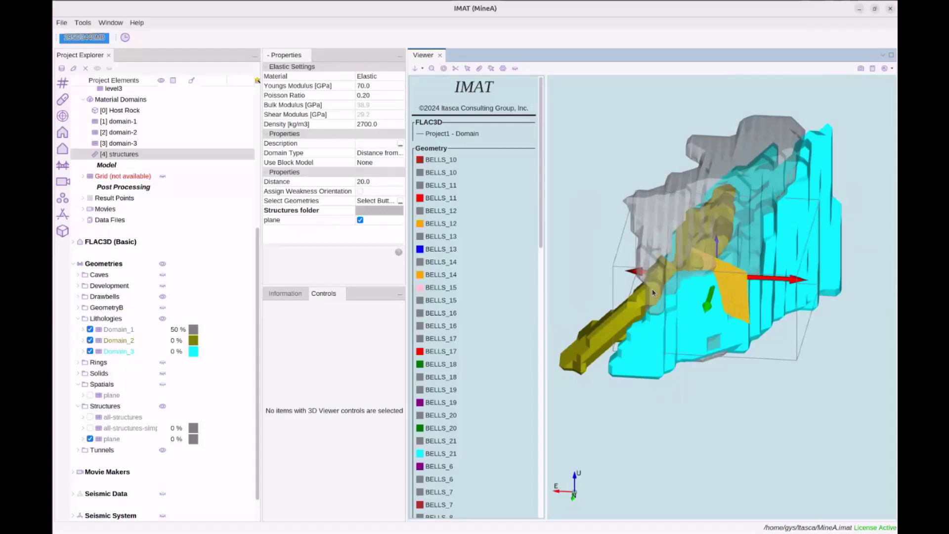
left_click_drag(701, 305, 708, 283)
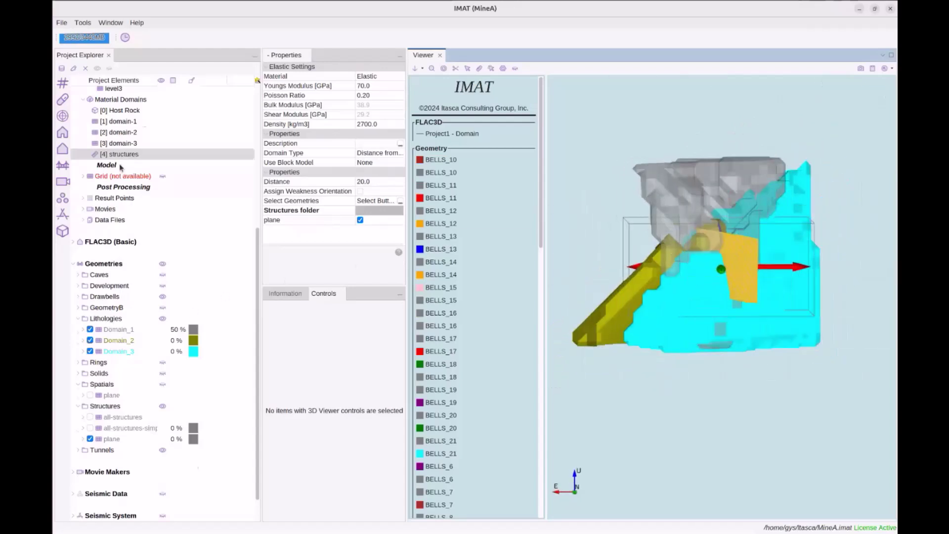
Step: Hide the plane geometry of the Structures folder in the 3D view
scroll(124, 167, "up", 1)
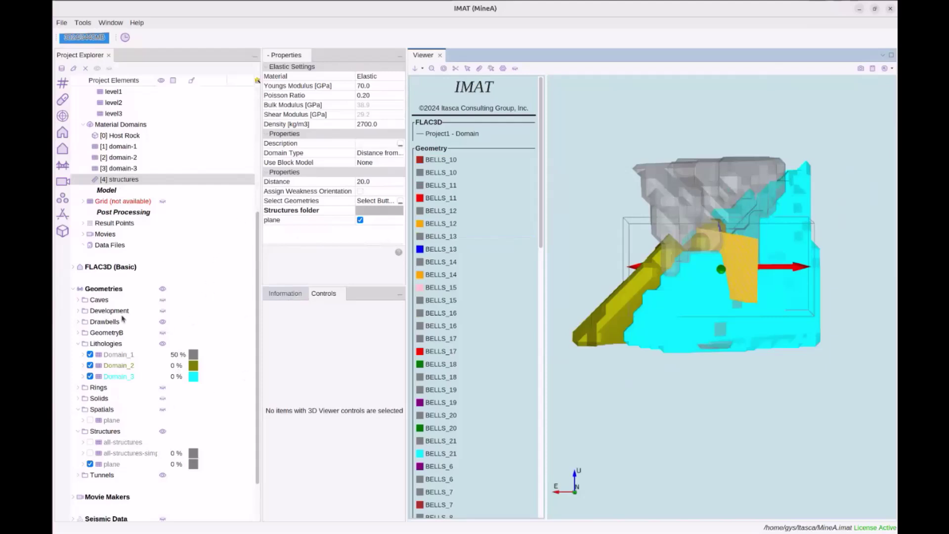
left_click(90, 463)
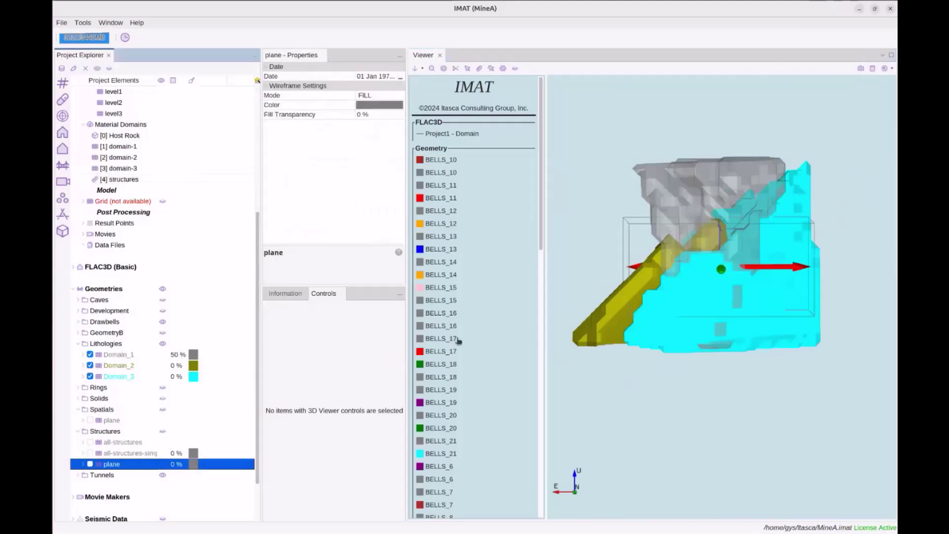
scroll(617, 248, "down", 2)
scroll(159, 248, "up", 3)
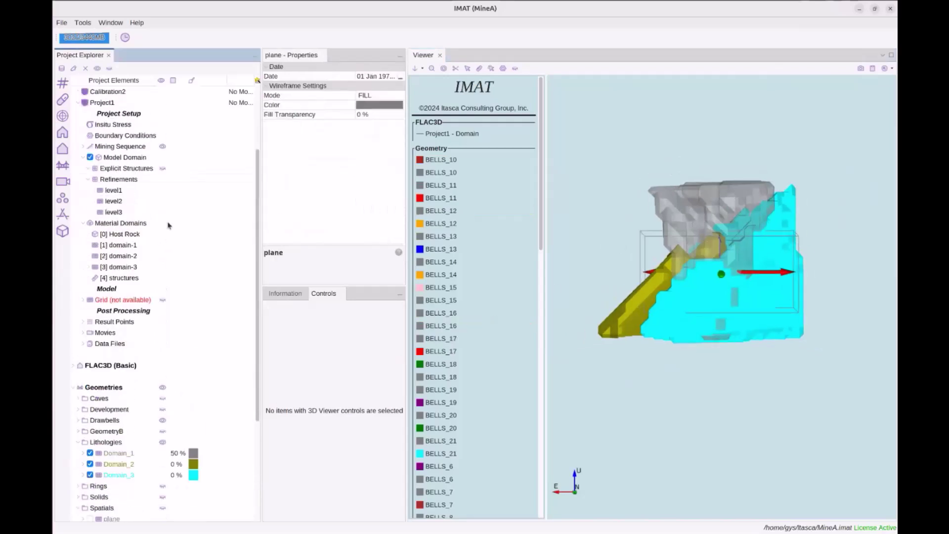
Step: Collapse the Material Domains and Refinements groups of Project1
left_click(110, 184)
double_click(108, 223)
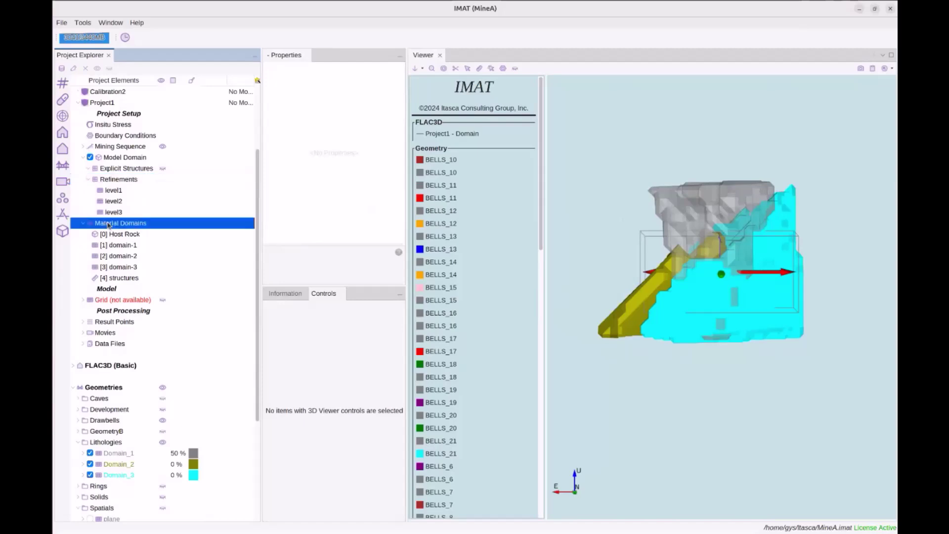
double_click(113, 180)
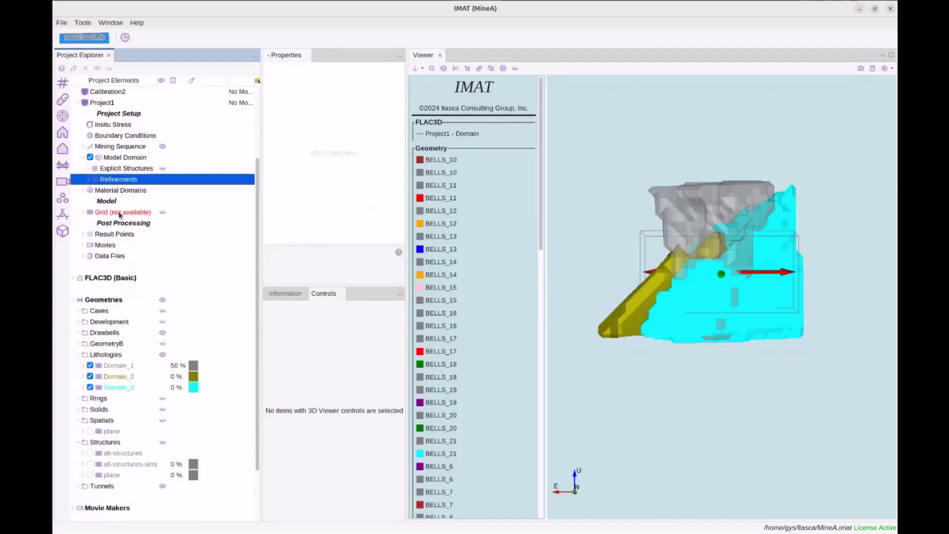
Step: Check the actions available for Project1's grid and review the stages of its Mining Sequence
left_click(187, 212)
right_click(120, 214)
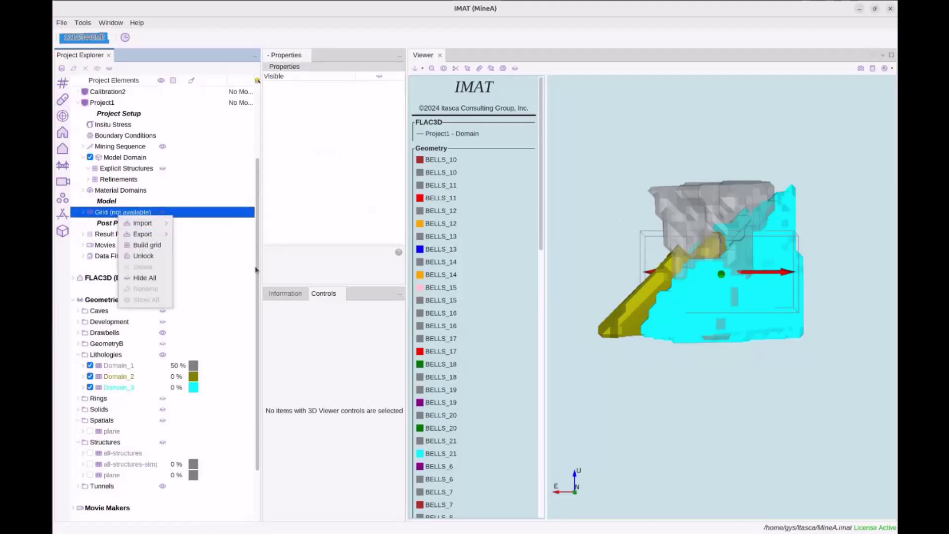
left_click(294, 267)
left_click(118, 226)
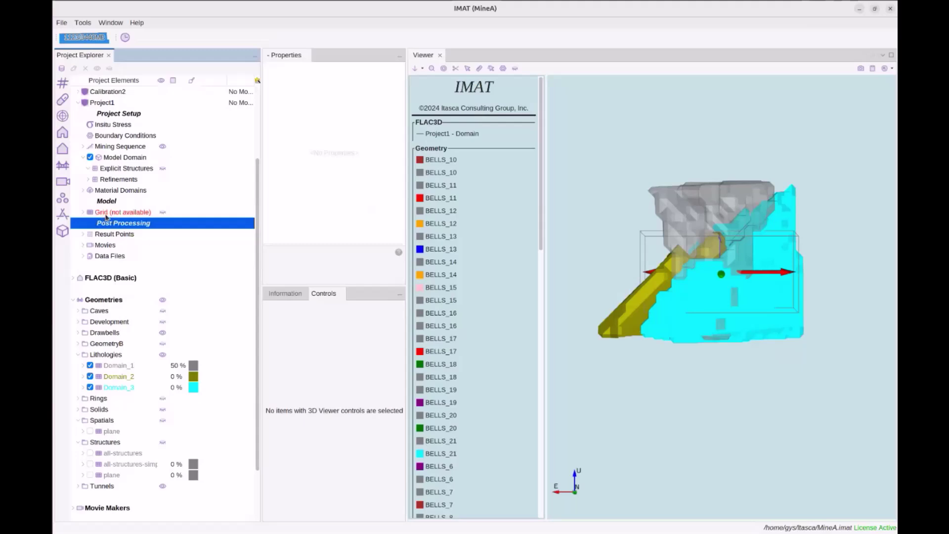
scroll(106, 216, "up", 1)
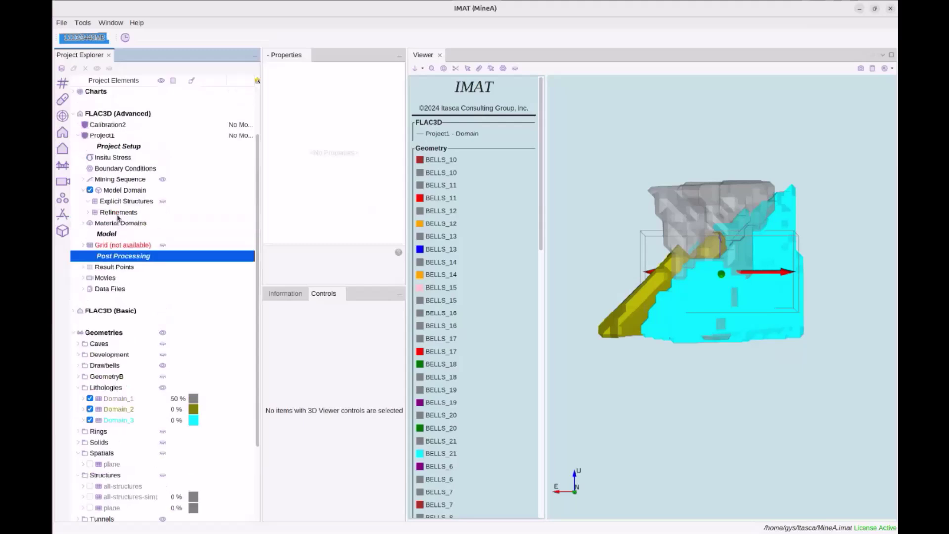
left_click(83, 179)
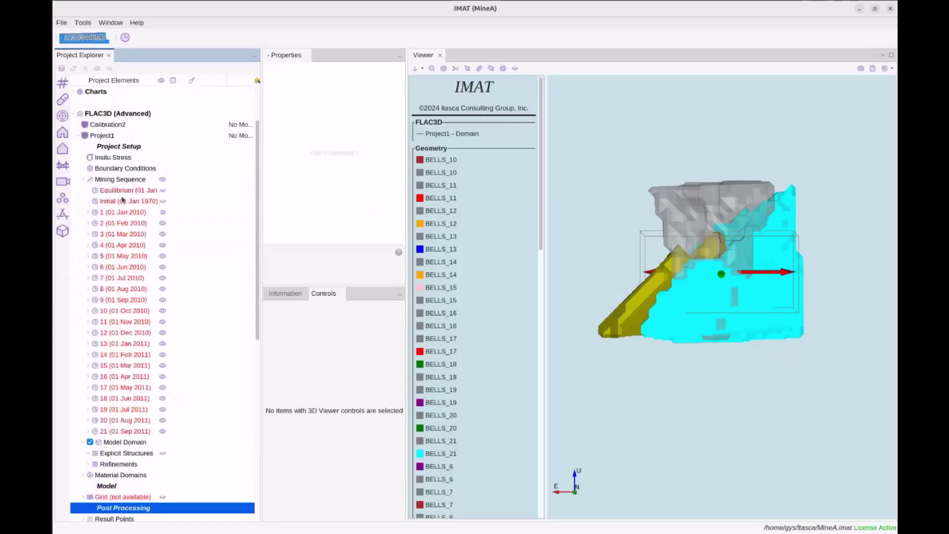
left_click(83, 179)
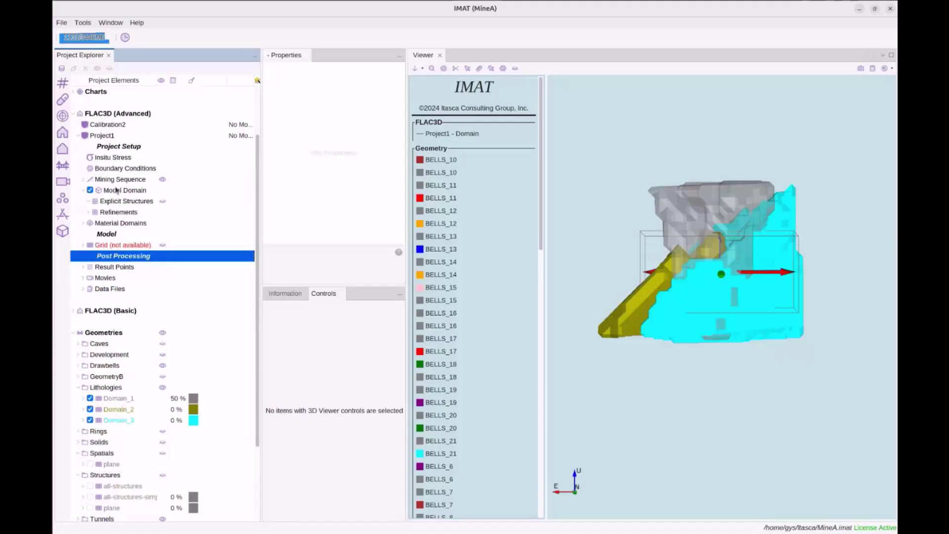
left_click(113, 247)
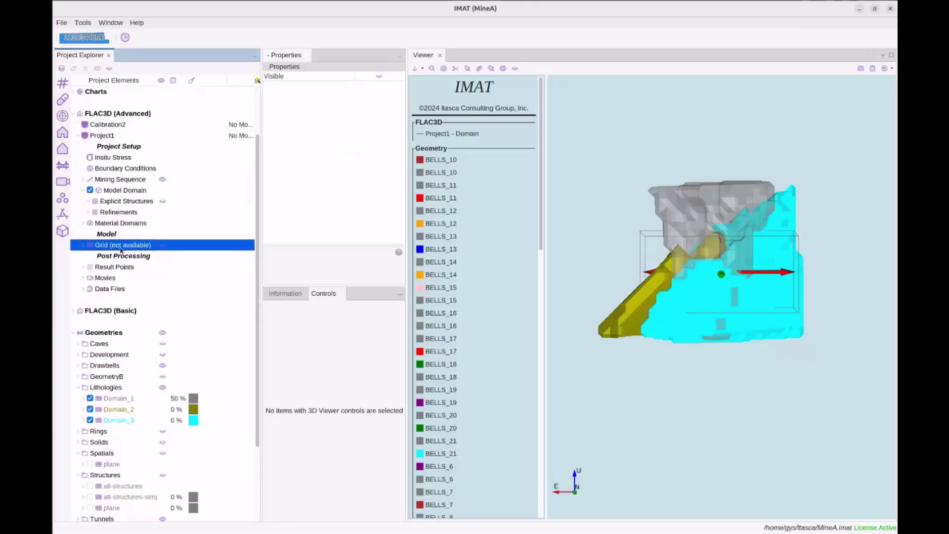
Step: Build Project1's grid with the tasks for applying material domains and the mining sequence enabled, and accept the proposed octree grid size
right_click(125, 251)
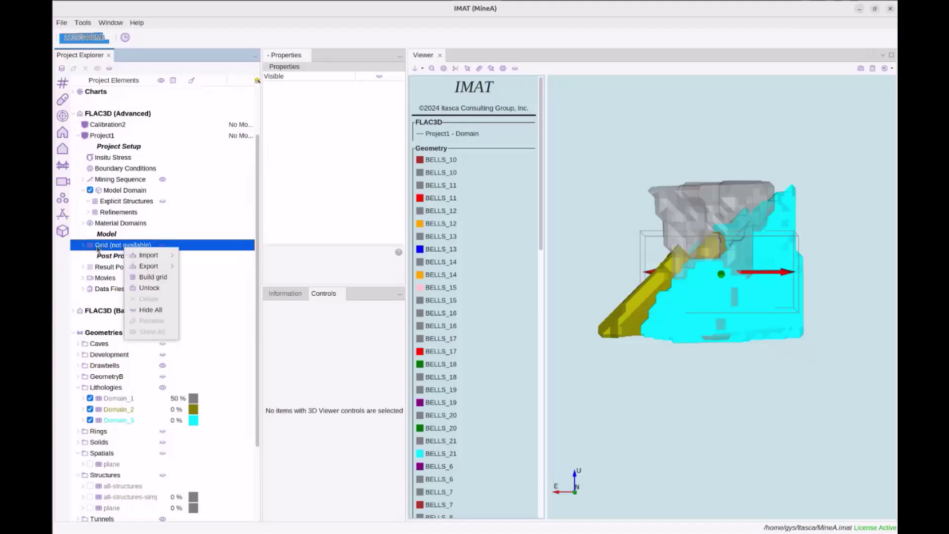
left_click(153, 277)
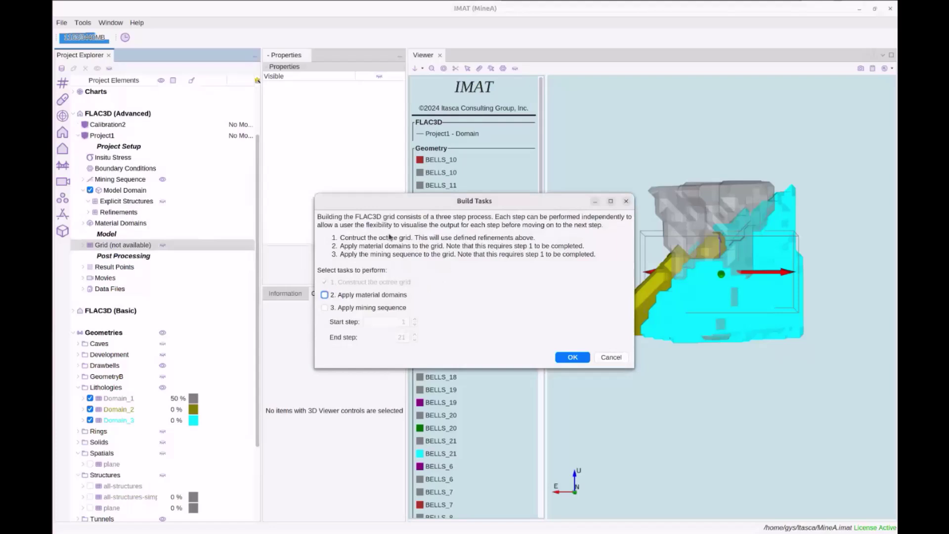
left_click_drag(392, 206, 338, 154)
left_click(271, 243)
left_click(271, 255)
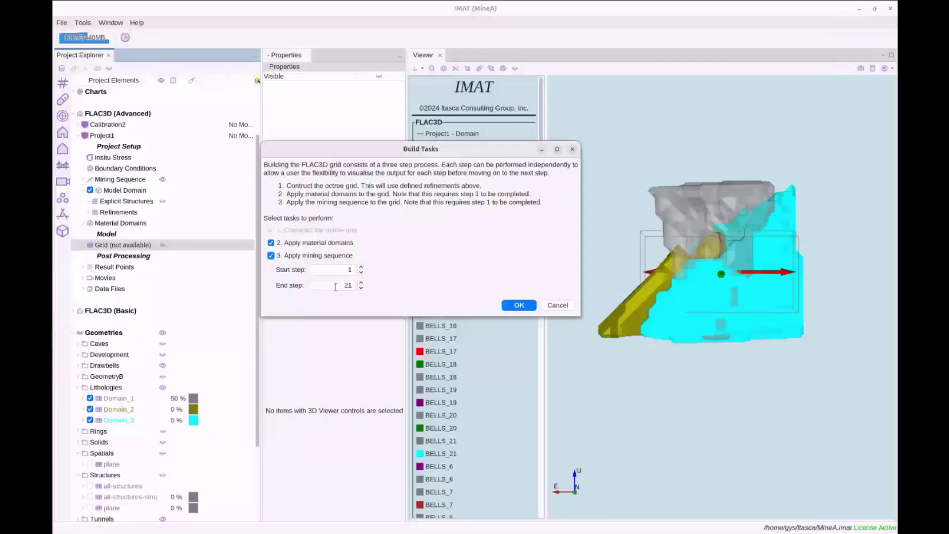
left_click(525, 306)
left_click(525, 306)
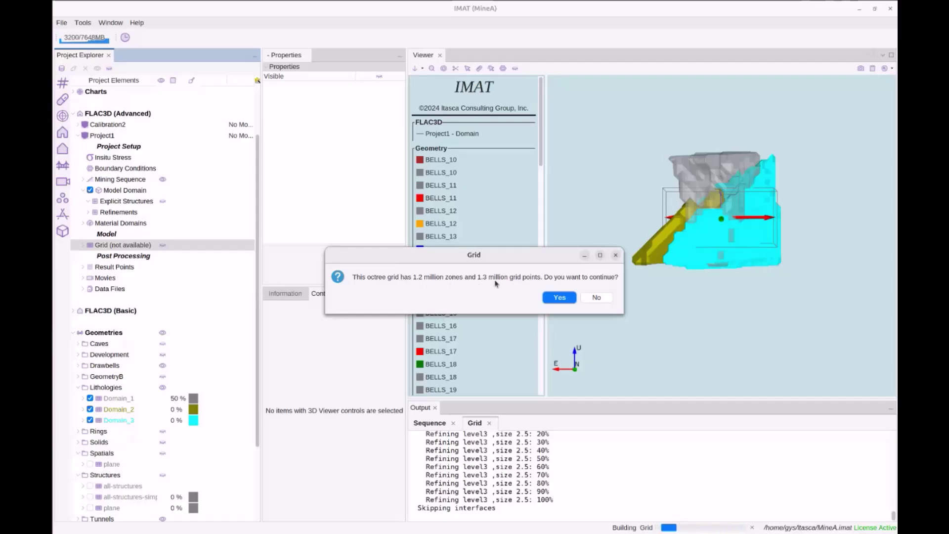
left_click(554, 297)
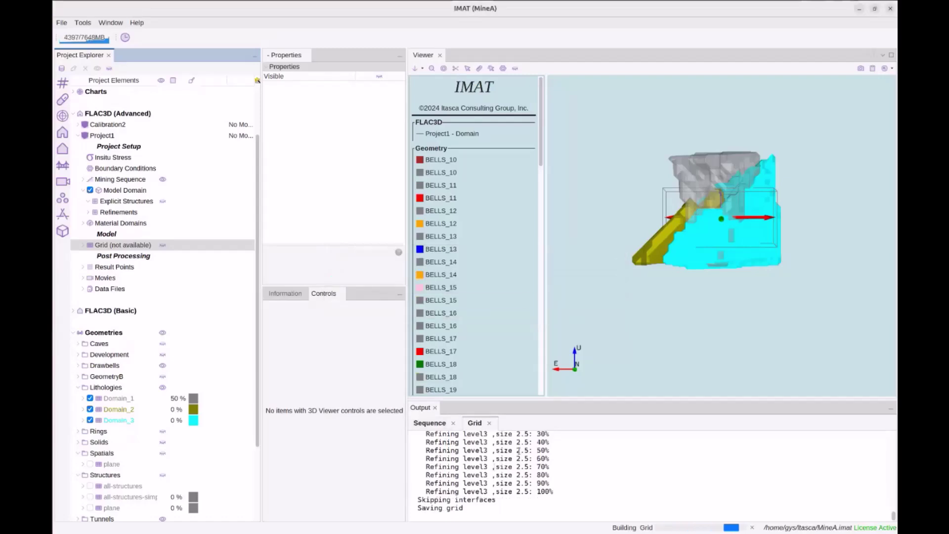
Step: Expand Material Domains and review the elastic properties of domain-1, domain-2 and domain-3
double_click(117, 225)
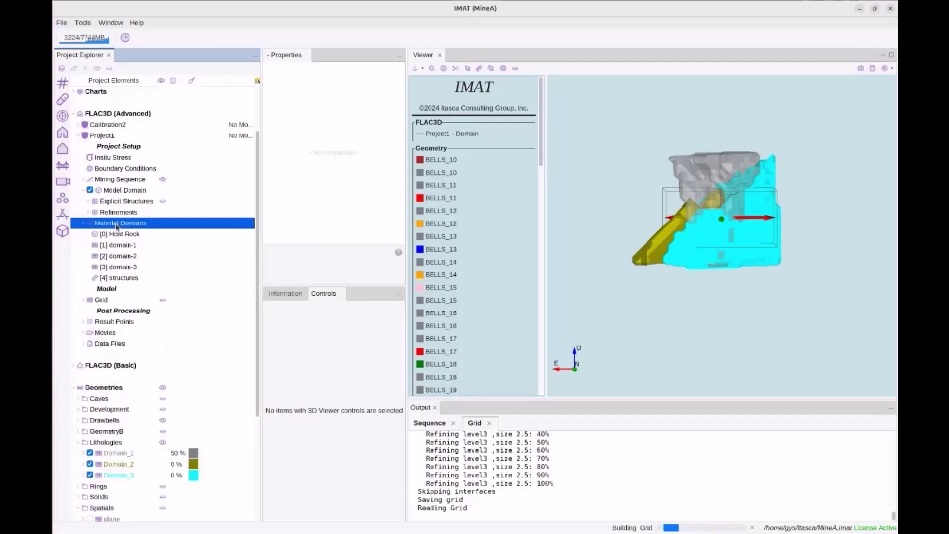
left_click(130, 267)
left_click(124, 245)
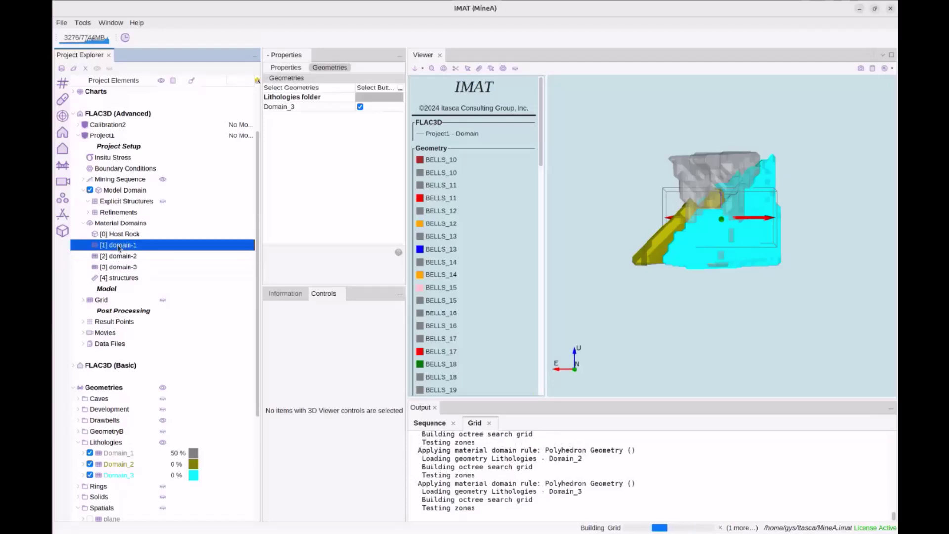
left_click(280, 74)
left_click(280, 72)
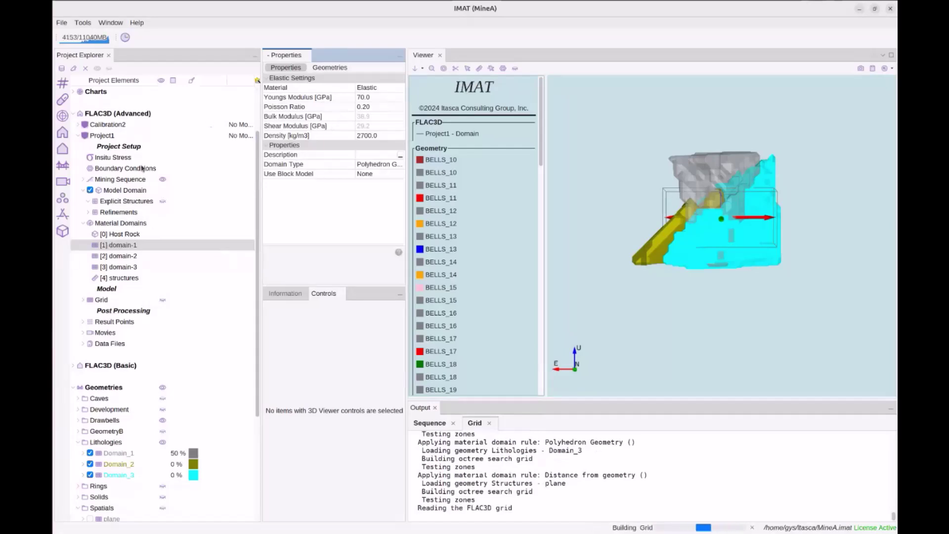
left_click(121, 255)
left_click(127, 267)
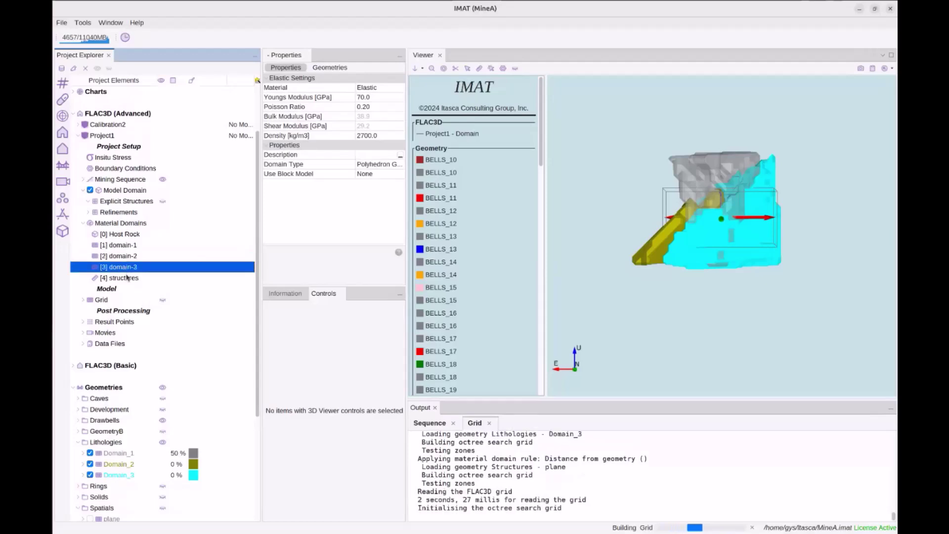
Step: Set the material of all five material domains, from Host Rock through structures, to IMASS
left_click(121, 233)
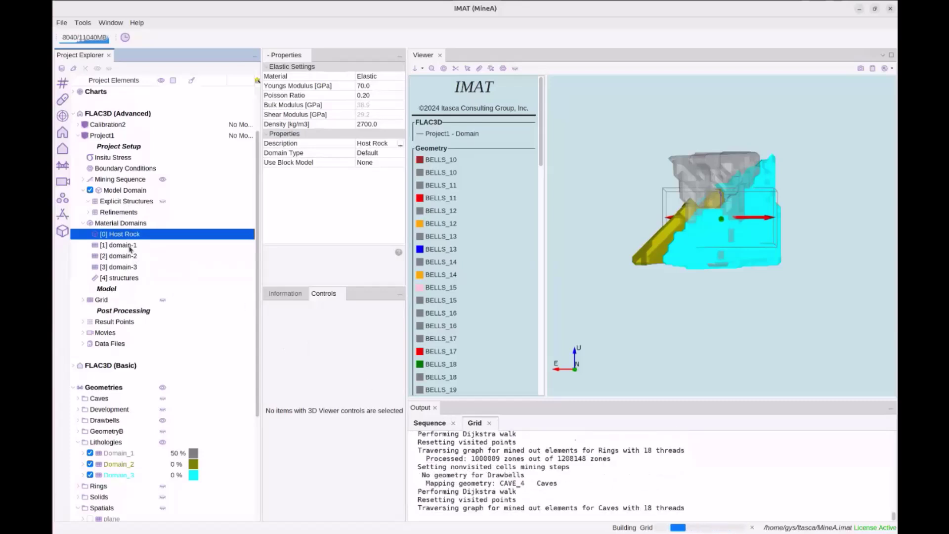
left_click(132, 278, "shift")
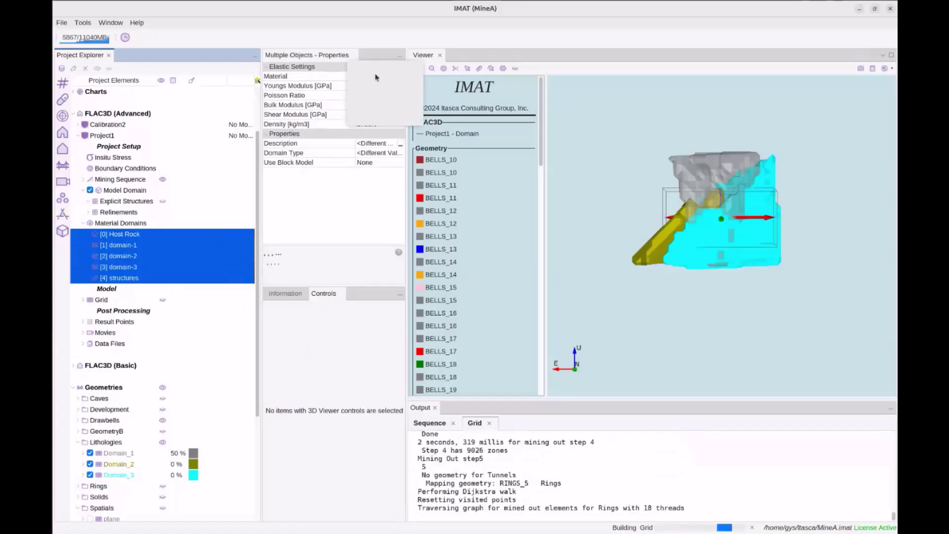
left_click(376, 77)
left_click(377, 78)
left_click(374, 82)
left_click(375, 78)
left_click(320, 123)
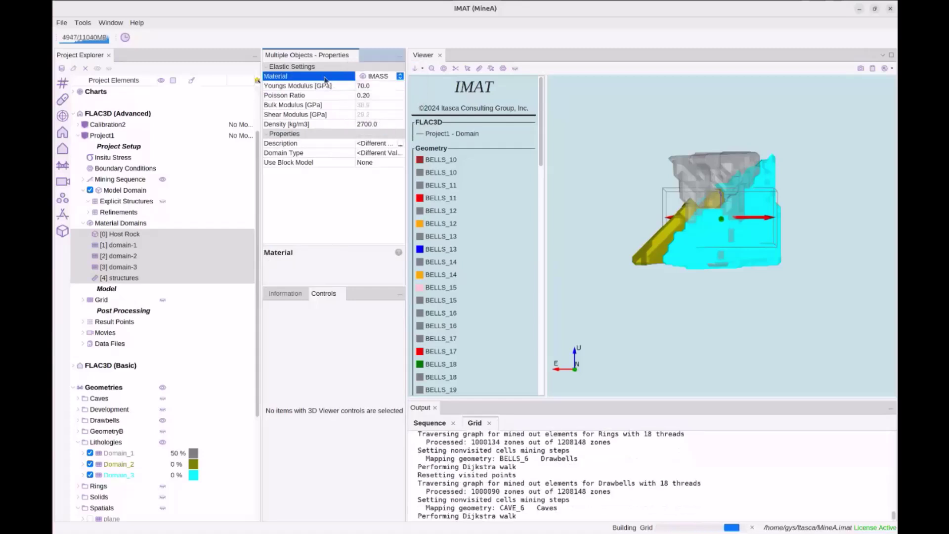
Step: Check the material settings of the individual material domains, including Host Rock, the lithology domains and structures
left_click(132, 267)
left_click(131, 255)
left_click(131, 234)
left_click(132, 244)
left_click(131, 256)
left_click(127, 277)
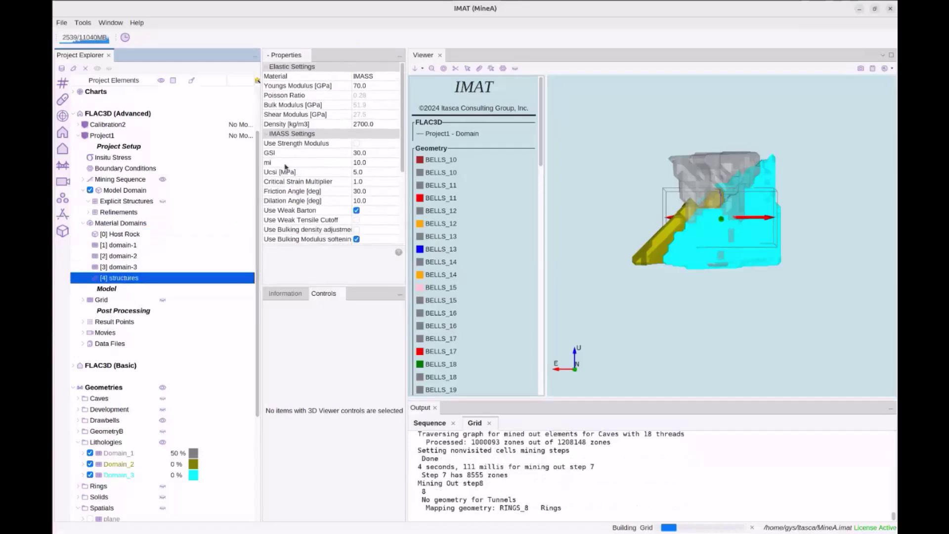
Step: Switch the Host Rock domain's material to Elastic and back to IMASS
left_click(123, 234)
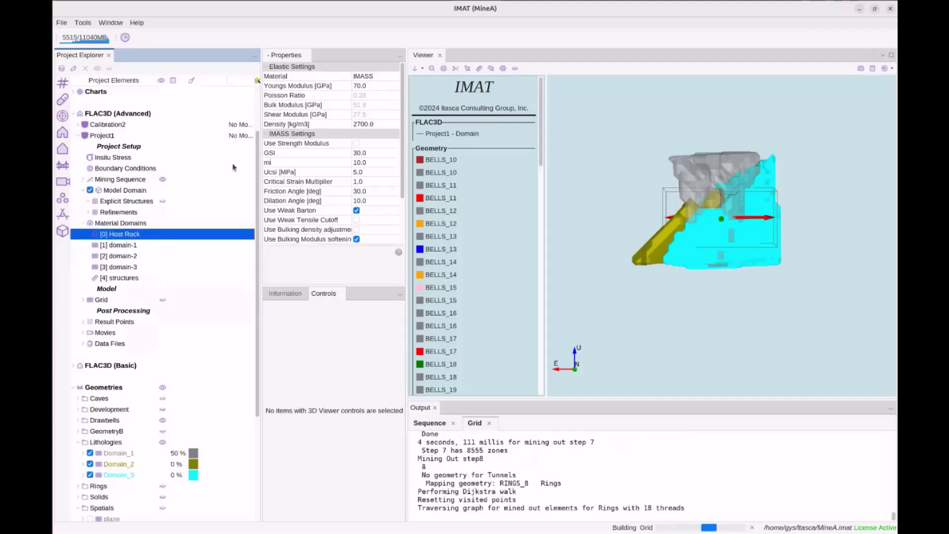
left_click(373, 78)
left_click(377, 38)
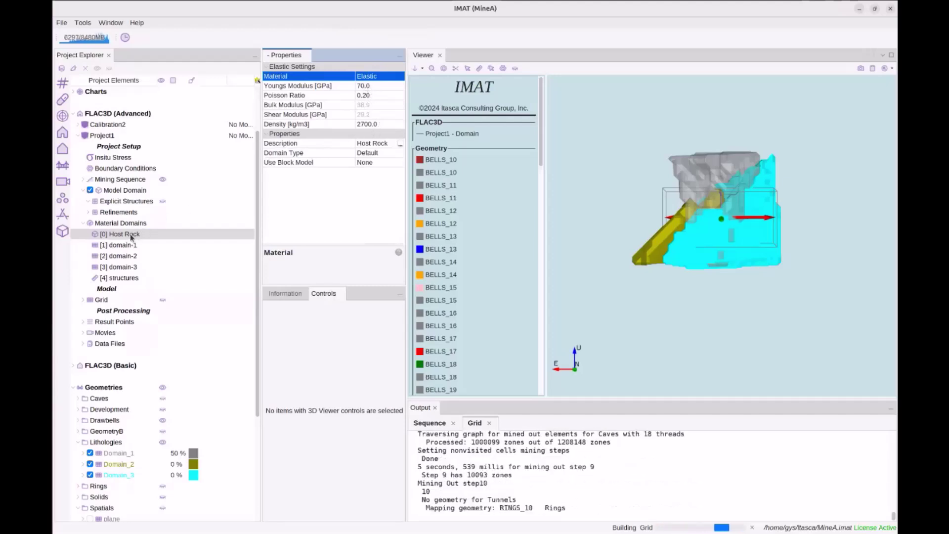
left_click(378, 76)
left_click(377, 119)
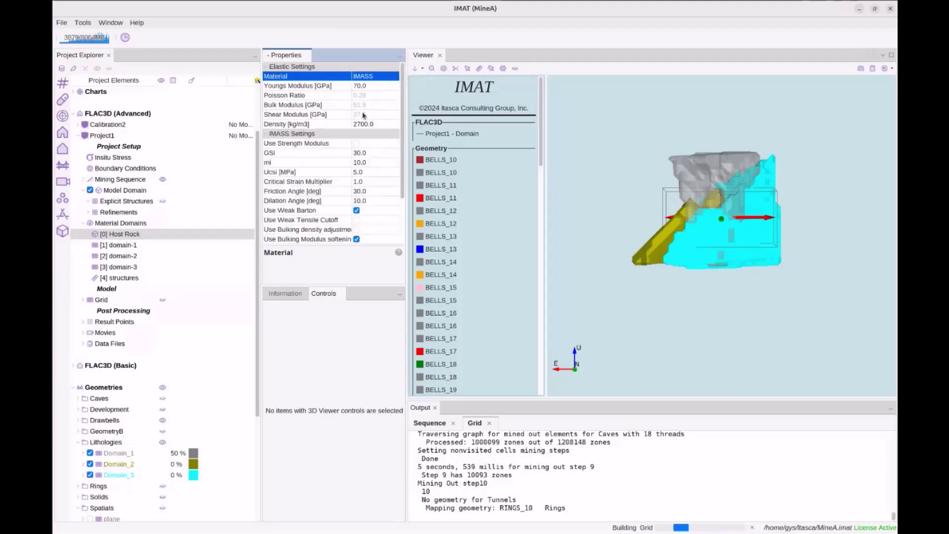
Step: Review the Host Rock domain's IMASS settings and dismiss the grid build completion message
scroll(355, 171, "down", 3)
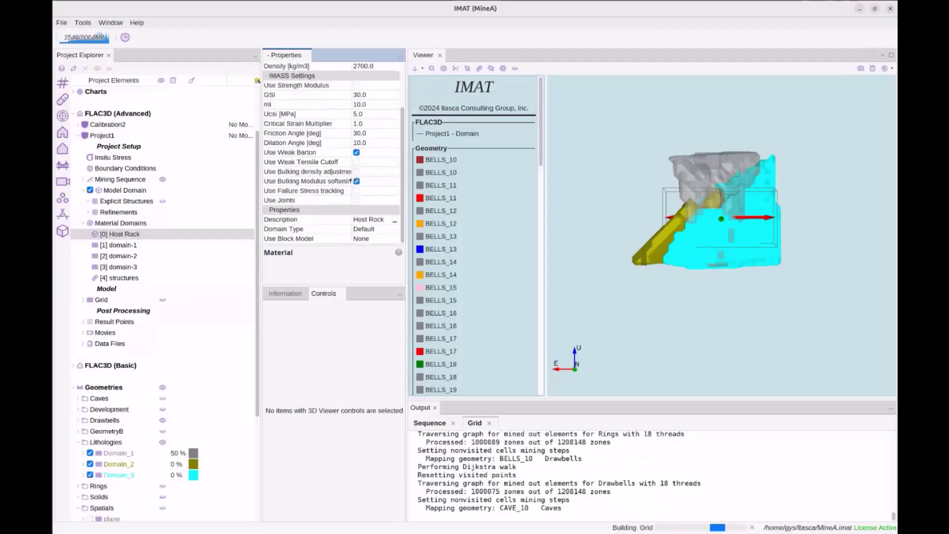
scroll(331, 149, "up", 3)
scroll(330, 148, "down", 3)
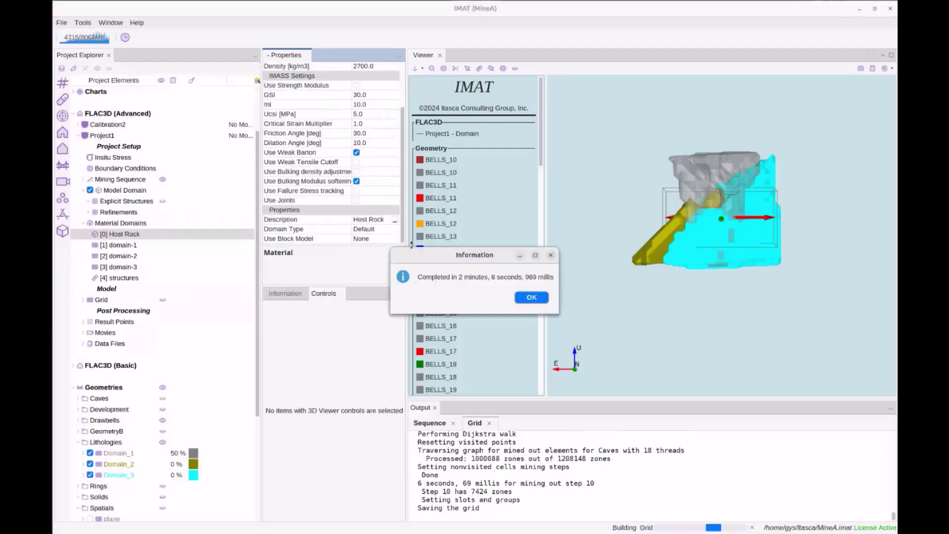
left_click(520, 294)
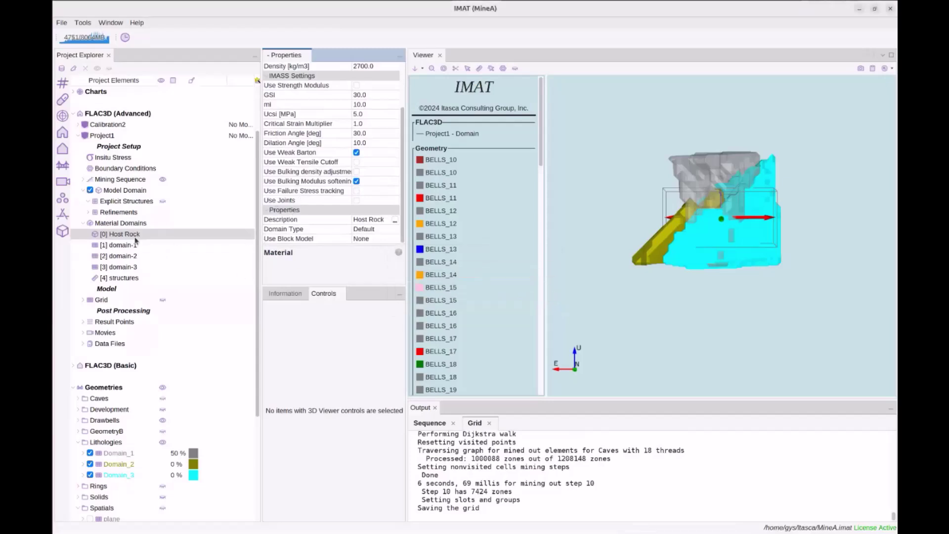
scroll(168, 193, "down", 4)
scroll(170, 190, "up", 5)
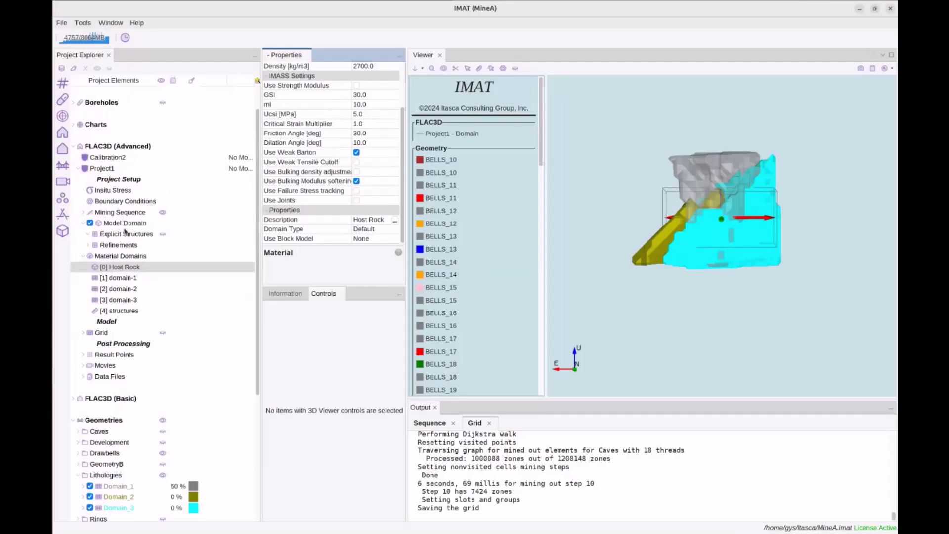
Step: Set domain-1 to use the Mine-Model1 block model
left_click(125, 269)
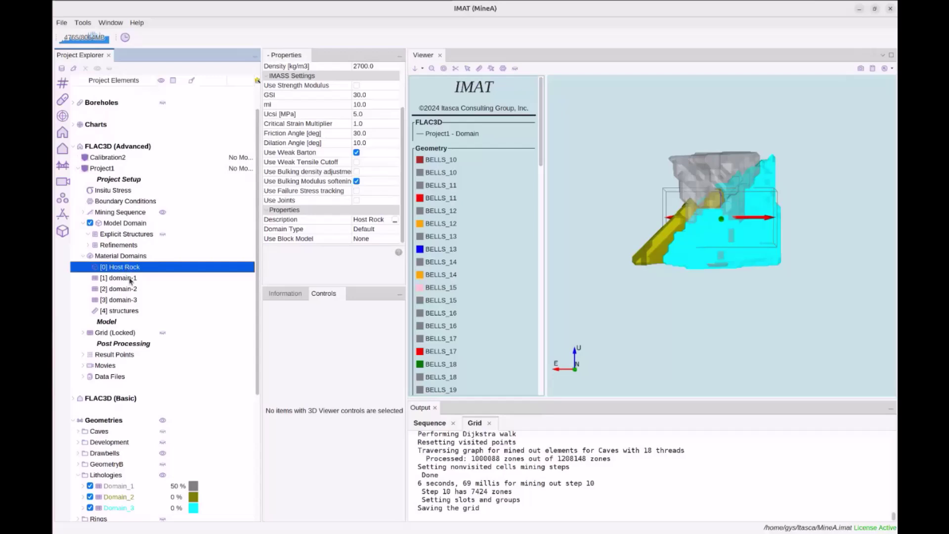
left_click(130, 279)
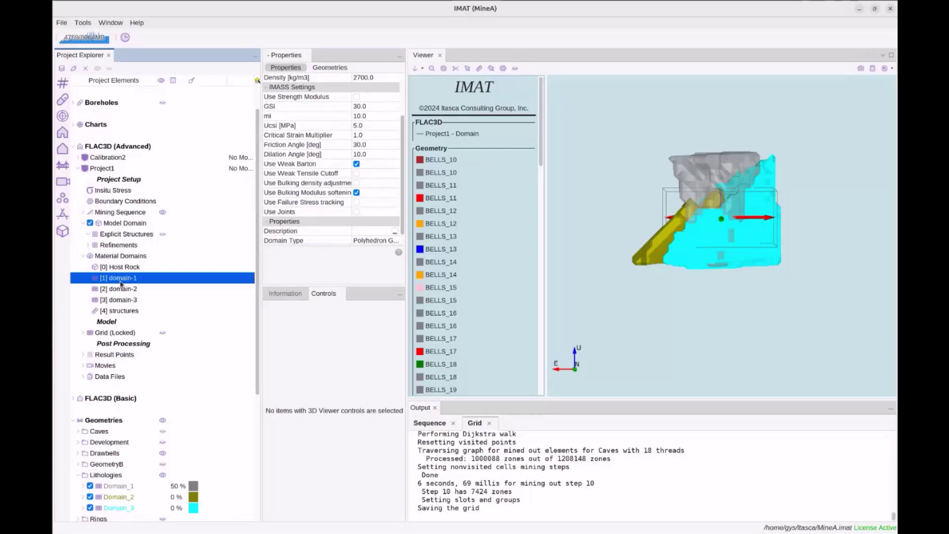
scroll(288, 183, "down", 1)
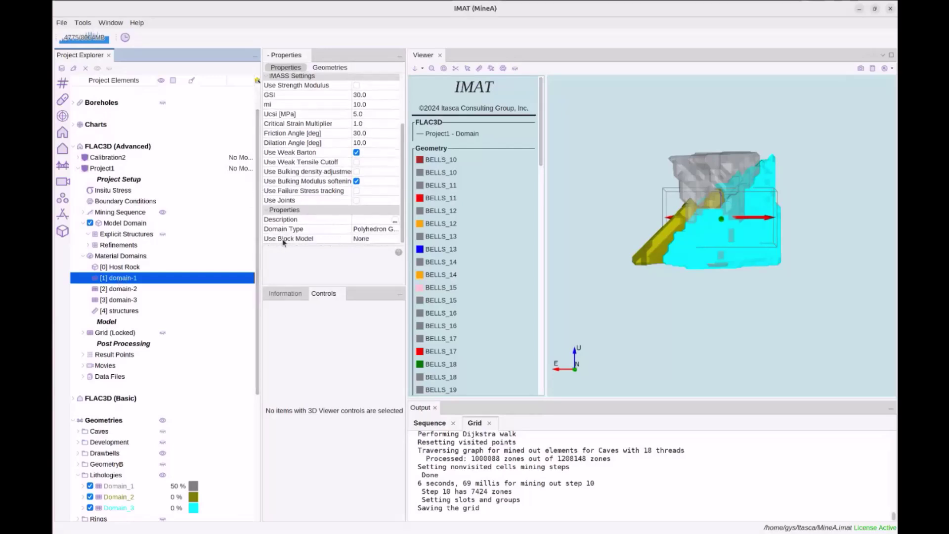
left_click(363, 241)
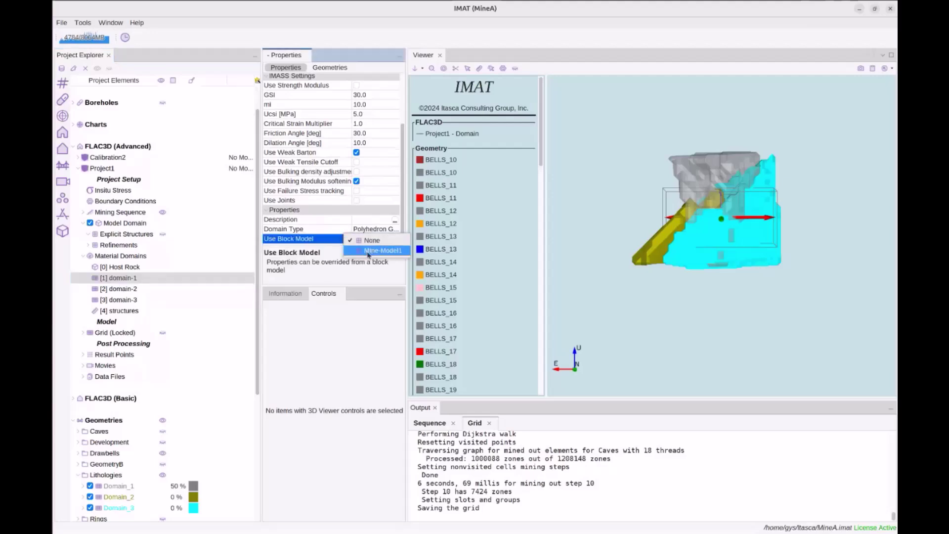
left_click(367, 251)
Step: Enable the block model overrides for Intact Youngs Modulus, GSI, mi and UCS on domain-1
scroll(340, 214, "down", 2)
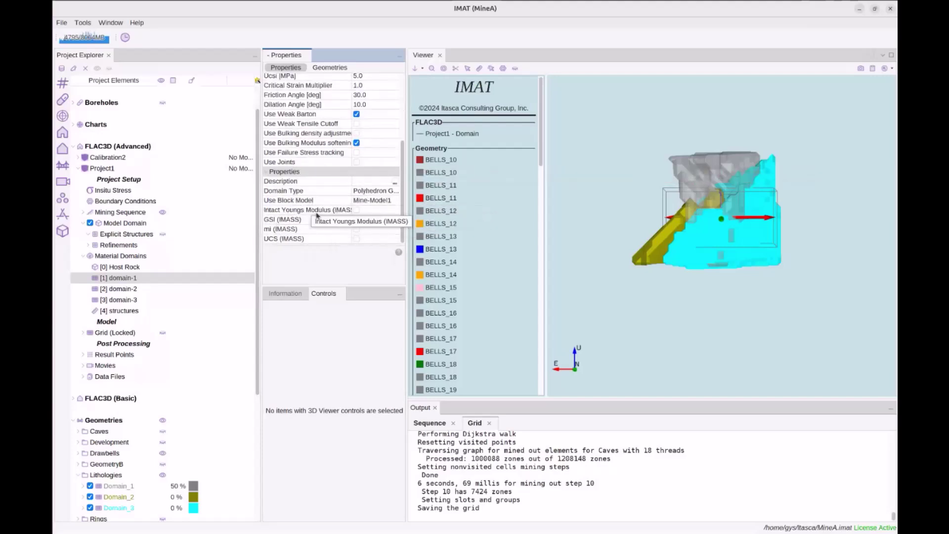
left_click(356, 229)
left_click(356, 219)
left_click(356, 210)
left_click(356, 239)
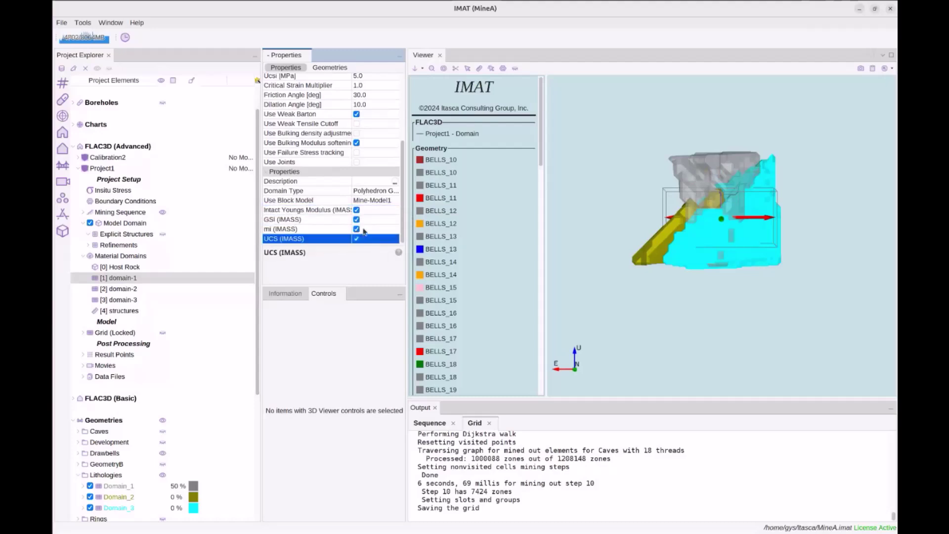
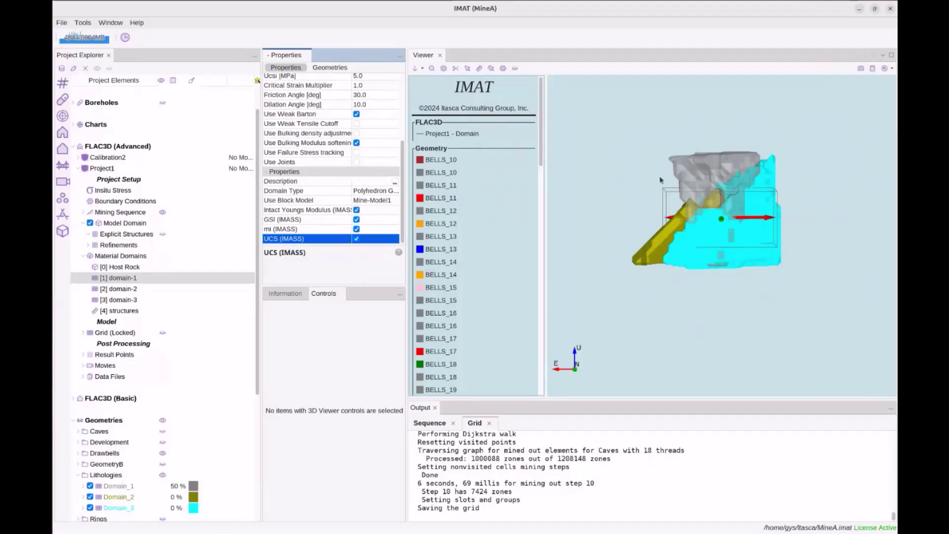
Step: Review the elastic and IMASS properties of domain-1 and domain-3
scroll(151, 283, "up", 1)
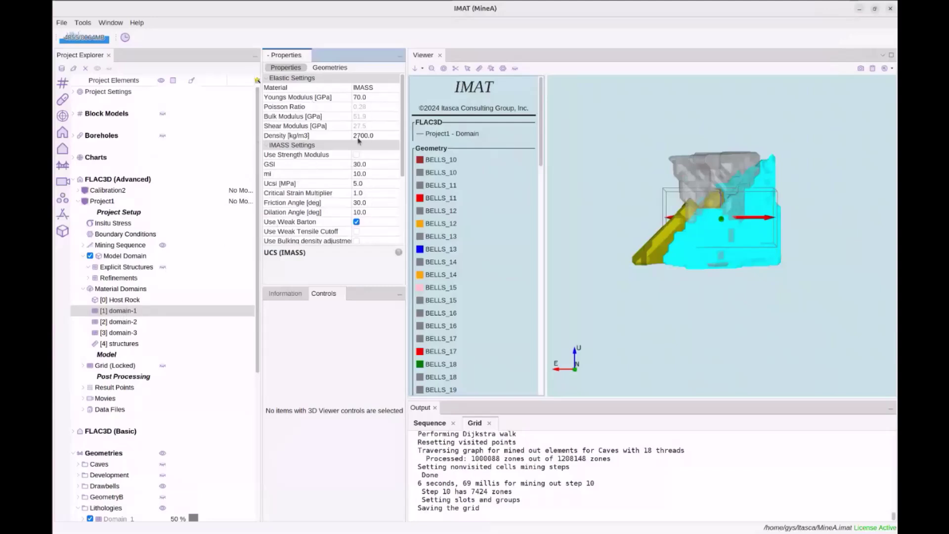
scroll(336, 193, "down", 1)
scroll(346, 188, "up", 1)
left_click(133, 334)
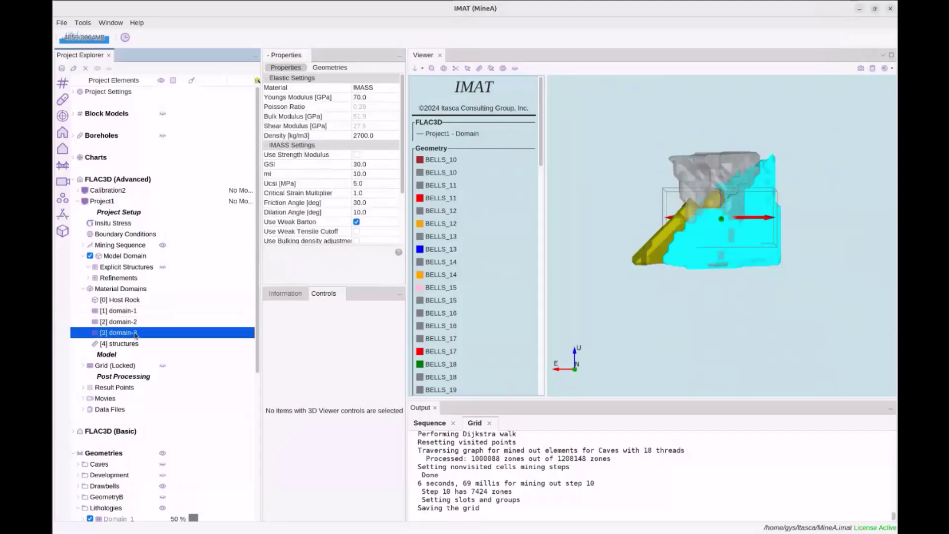
scroll(352, 180, "down", 2)
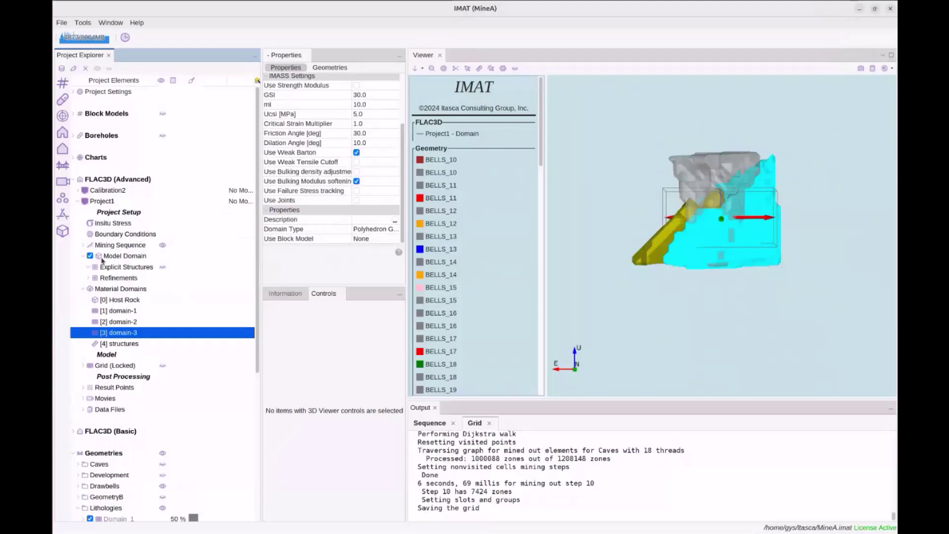
Step: Hide the Model Domain box and the Domain_1, Domain_2 and Domain_3 lithology geometries in the 3D view
left_click(90, 256)
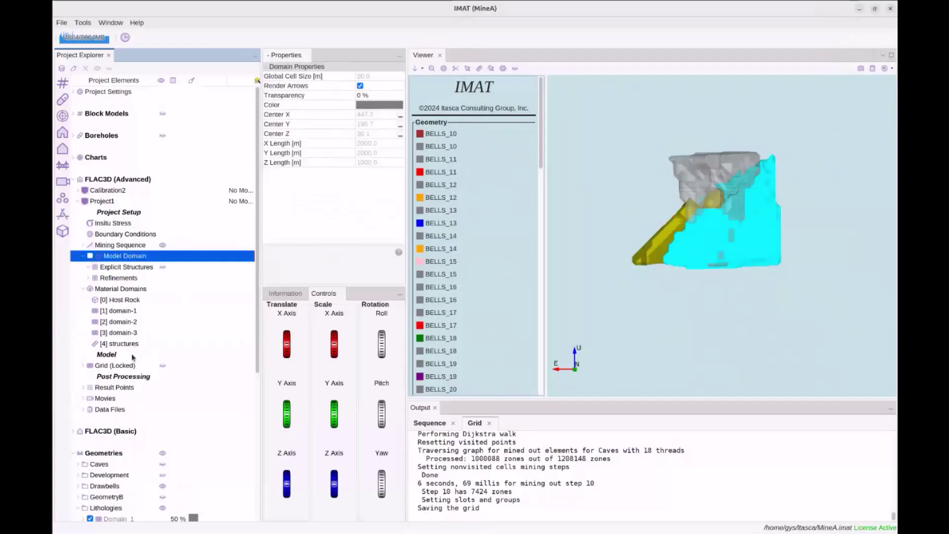
scroll(106, 466, "down", 5)
left_click(90, 376)
left_click(89, 365)
left_click(89, 355)
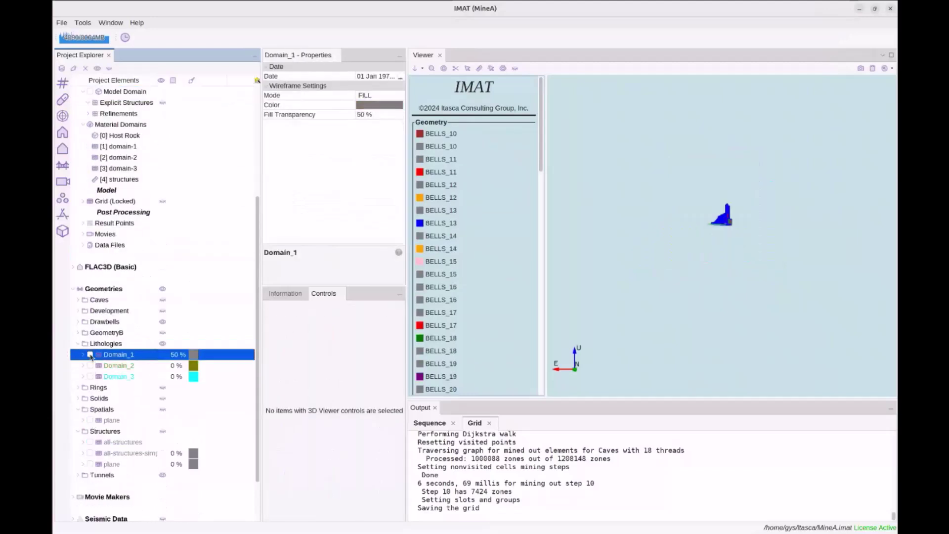
Step: Expand Project1's built grid in the project tree and bring the remaining mine geometry closer in the 3D view
double_click(124, 201)
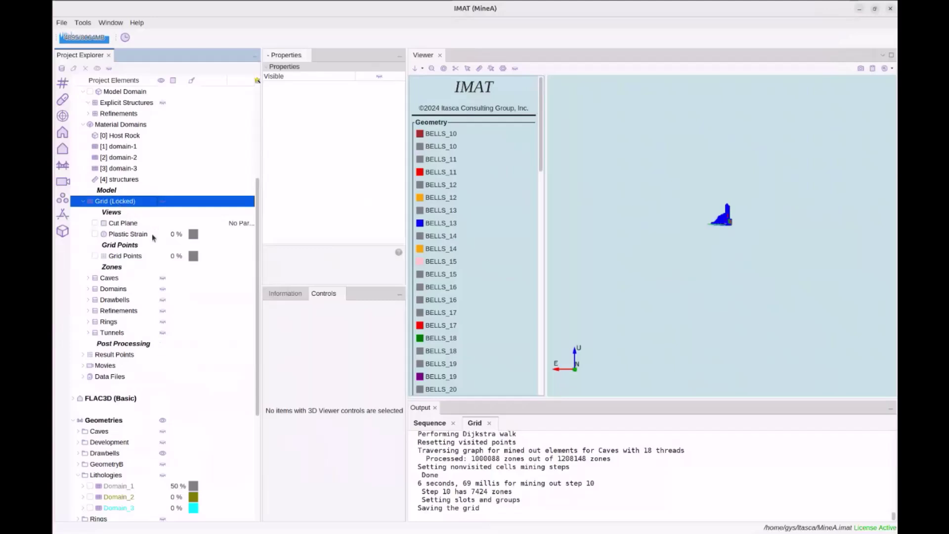
scroll(621, 255, "up", 5)
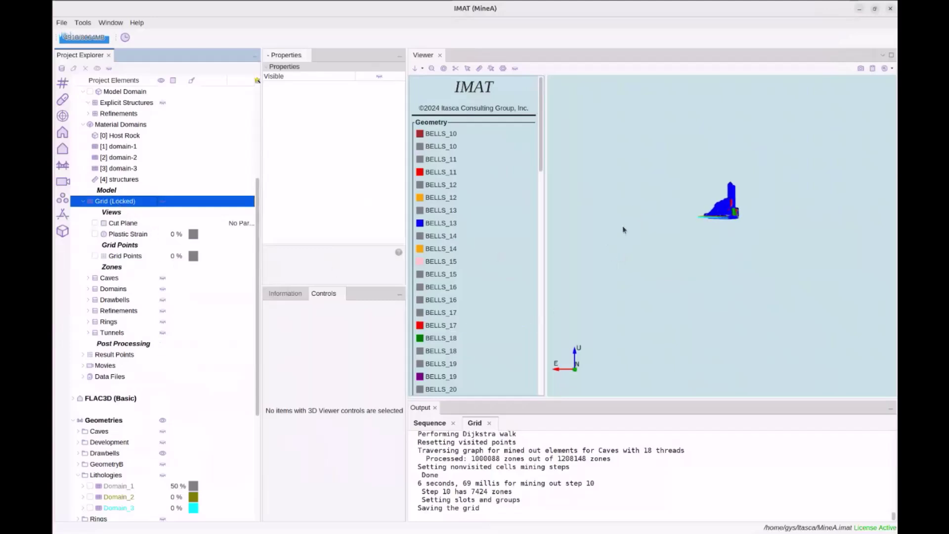
middle_click_drag(633, 252, 618, 299)
scroll(681, 251, "up", 3)
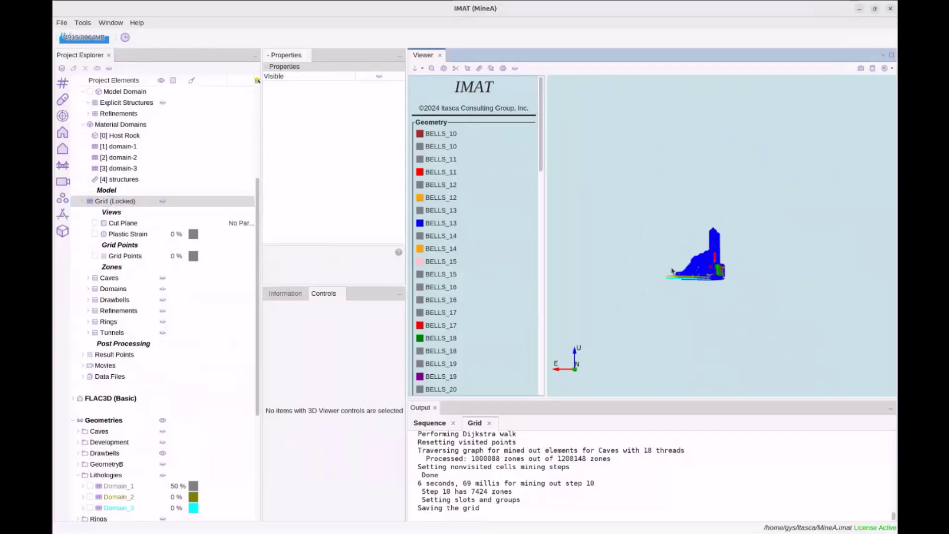
Step: Hide all the remaining mine geometries and Project1's mining sequence in the 3D view
scroll(672, 271, "up", 5)
left_click_drag(649, 173, 685, 209)
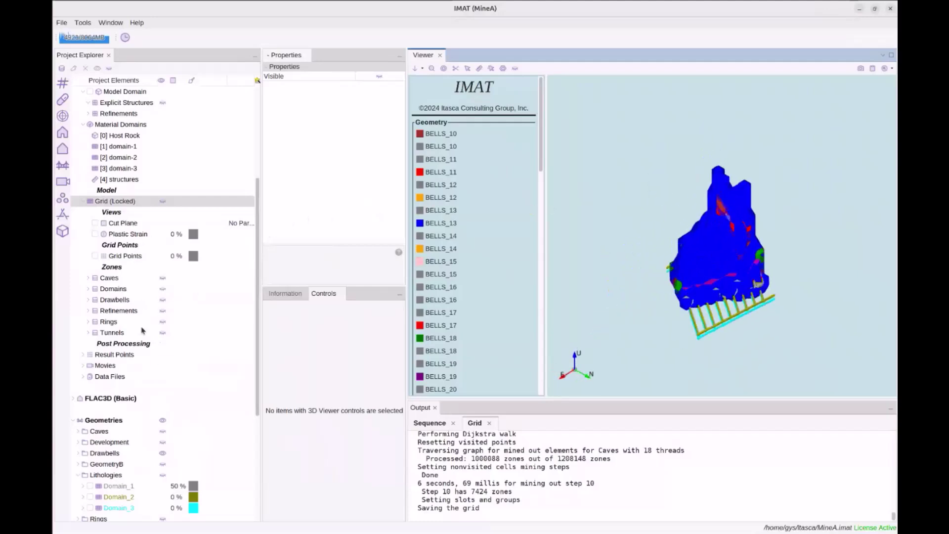
scroll(161, 364, "down", 3)
left_click(163, 355)
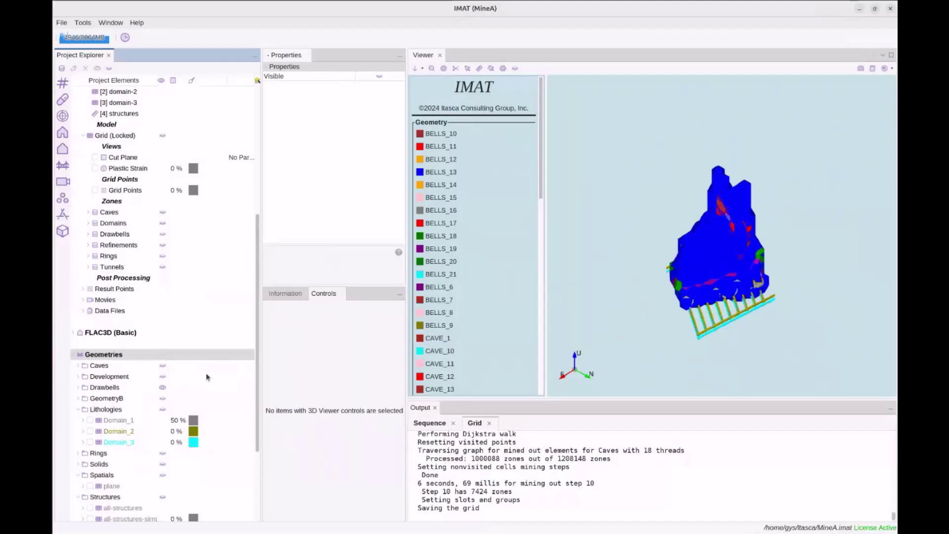
left_click(101, 377)
scroll(166, 201, "up", 10)
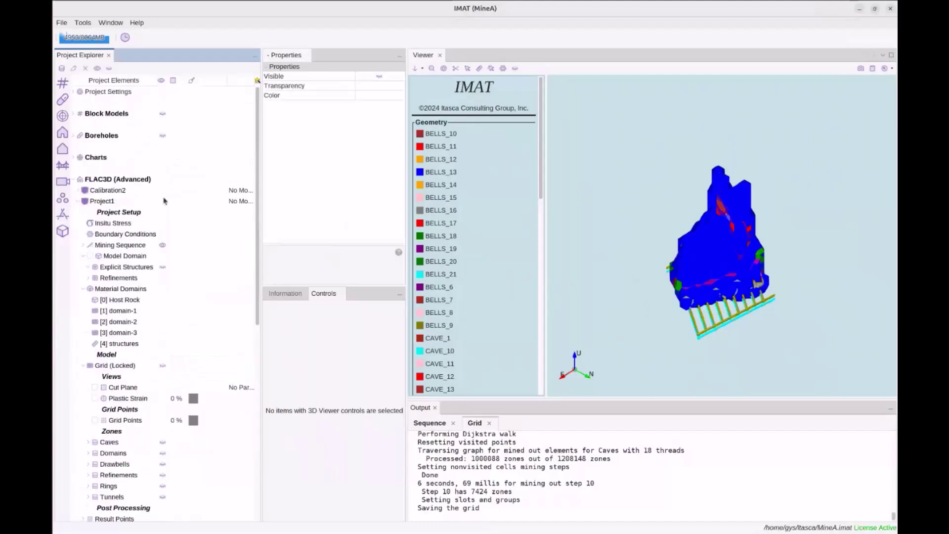
left_click(166, 246)
scroll(166, 404, "down", 8)
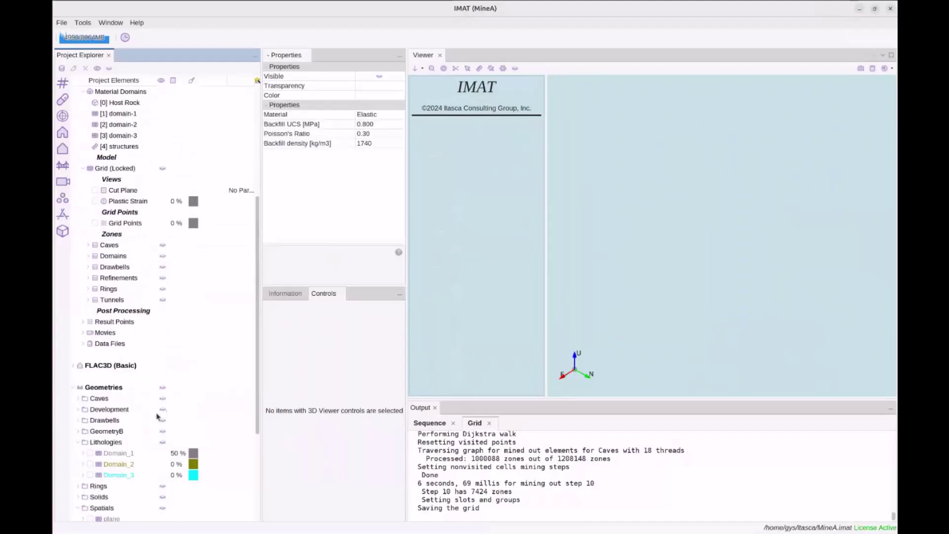
Step: Show the combined-dev tunnel geometry in the 3D view
scroll(150, 447, "down", 7)
double_click(113, 418)
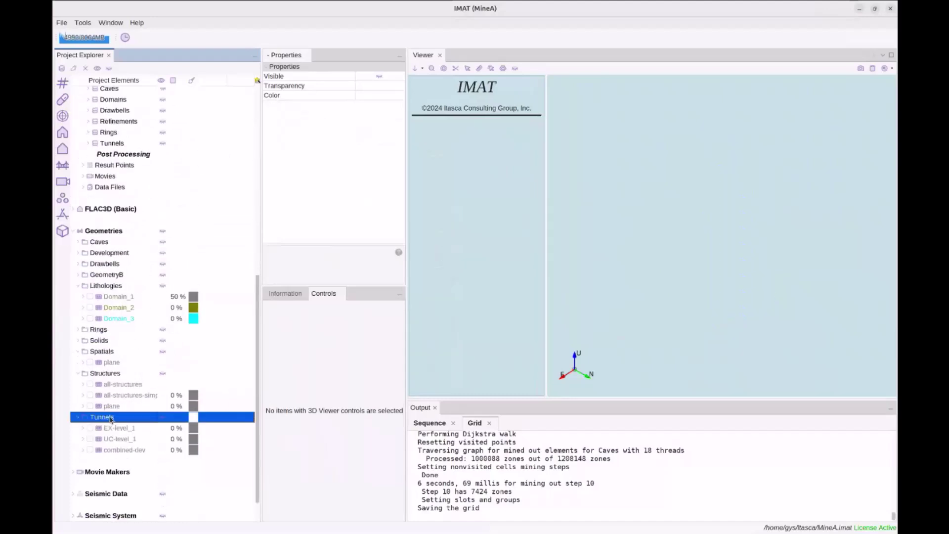
left_click(90, 450)
scroll(149, 286, "up", 8)
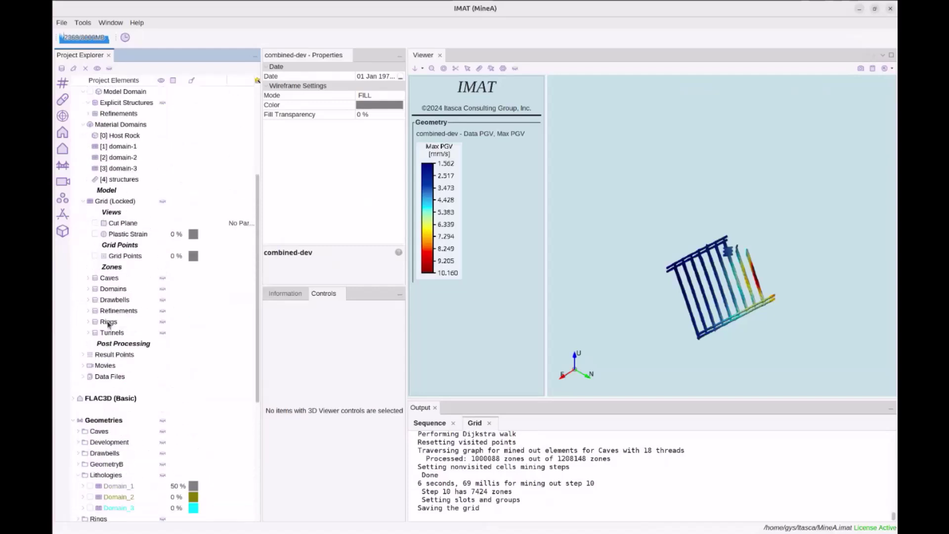
Step: Display the grid's 2.500 refinement zones around the combined-dev tunnels and inspect how they enclose them
left_click(109, 322)
left_click(110, 335)
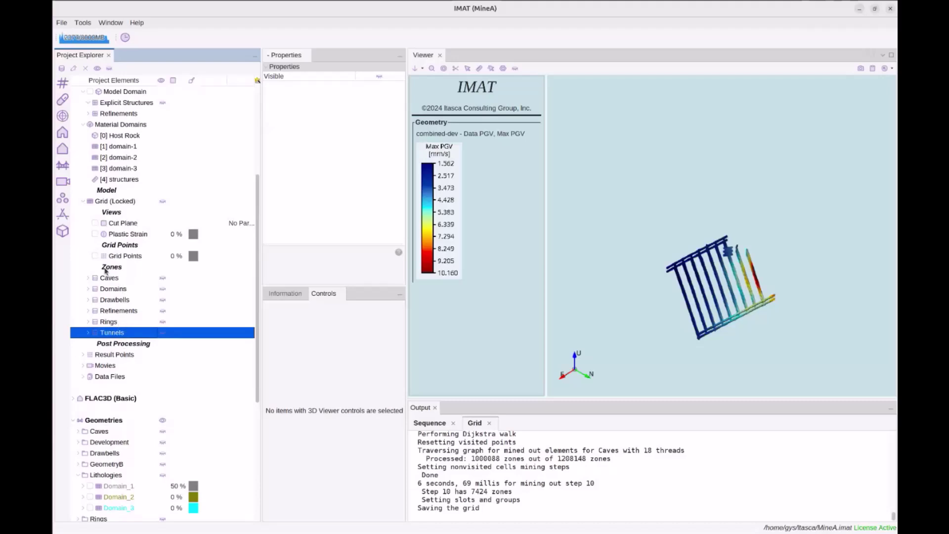
double_click(109, 313)
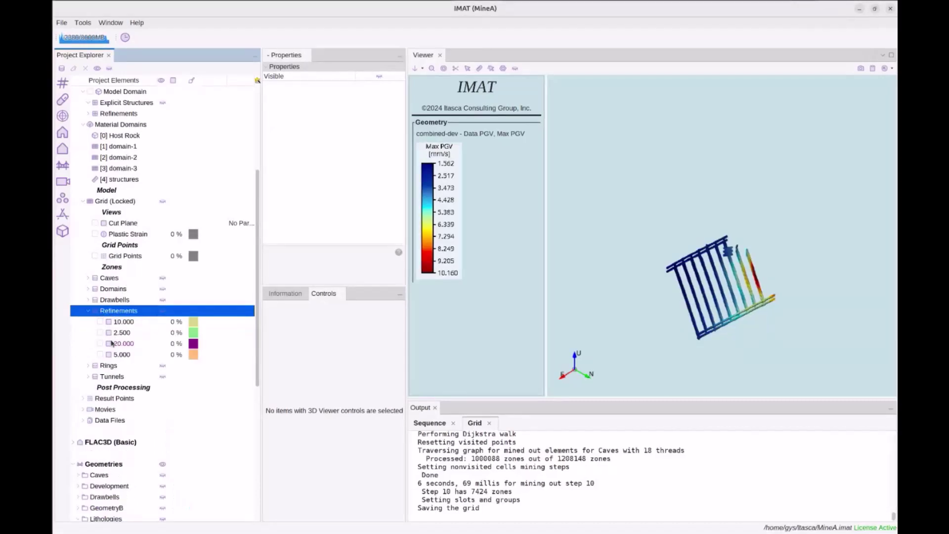
left_click(101, 332)
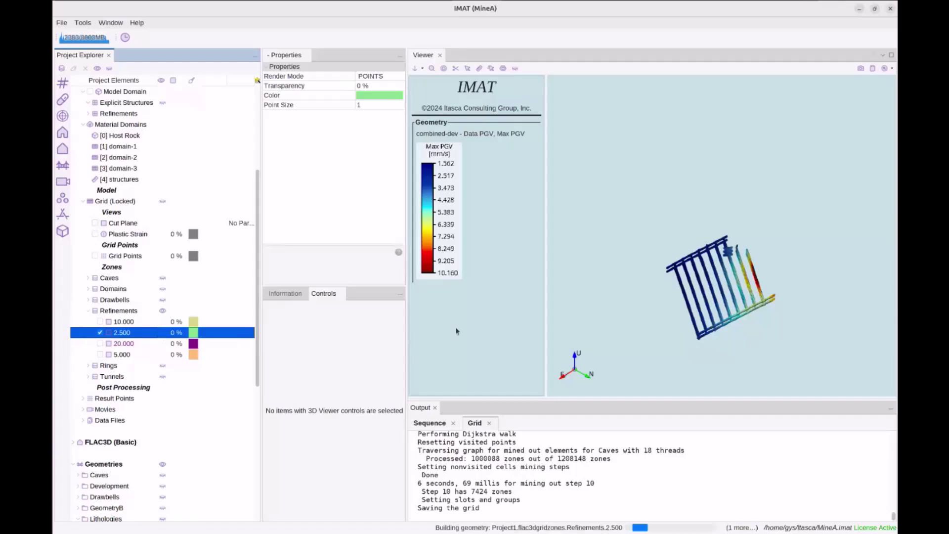
left_click_drag(697, 307, 686, 316)
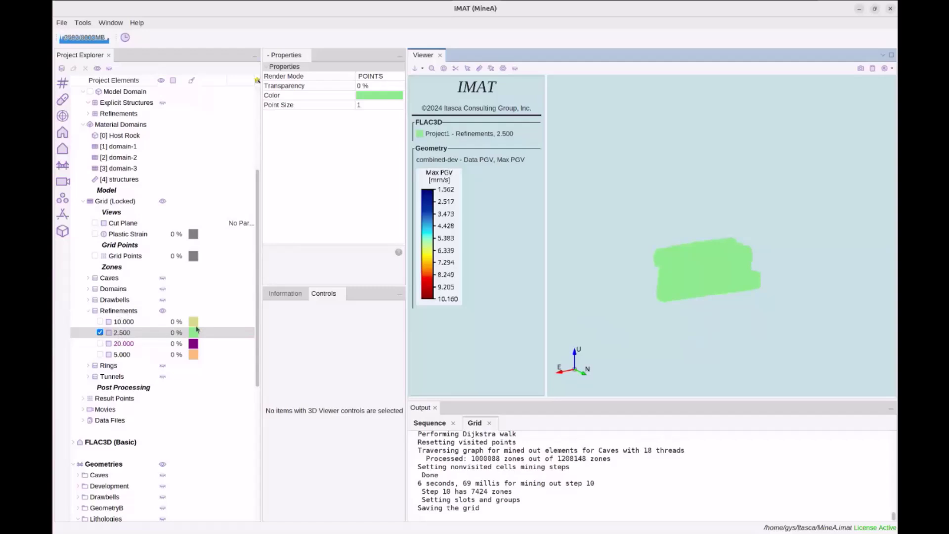
left_click_drag(633, 301, 657, 201)
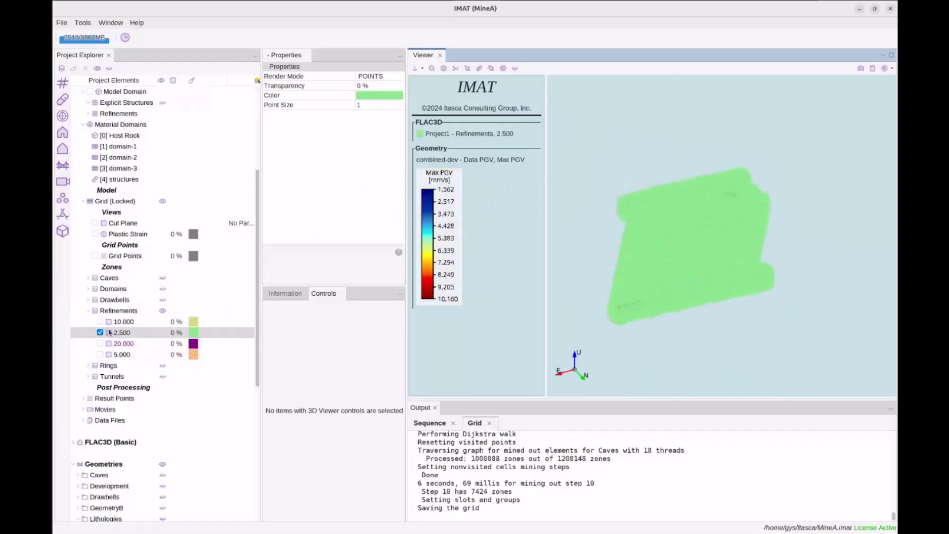
left_click_drag(641, 262, 680, 276)
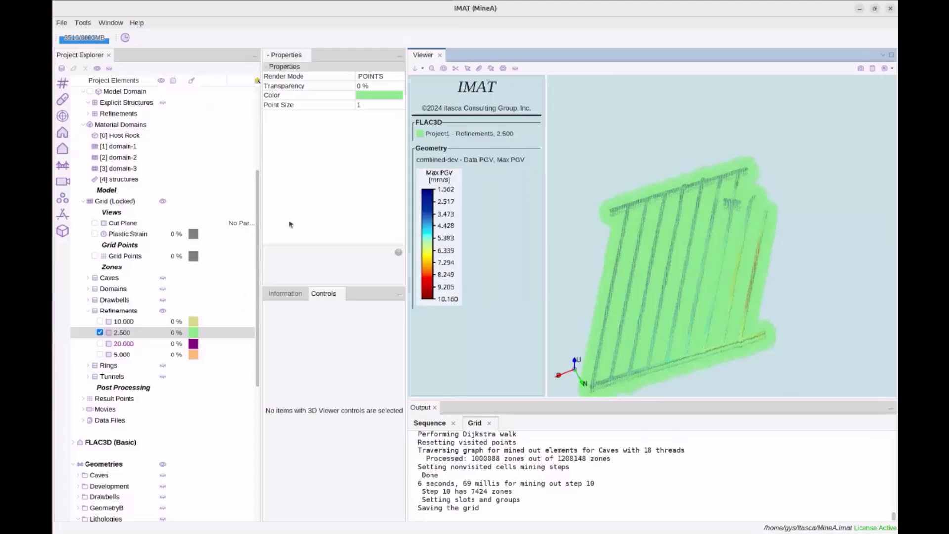
Step: Render the 2.500 refinement zones as FACES and inspect the solid zone block from several angles
left_click(369, 78)
left_click(375, 77)
left_click(368, 109)
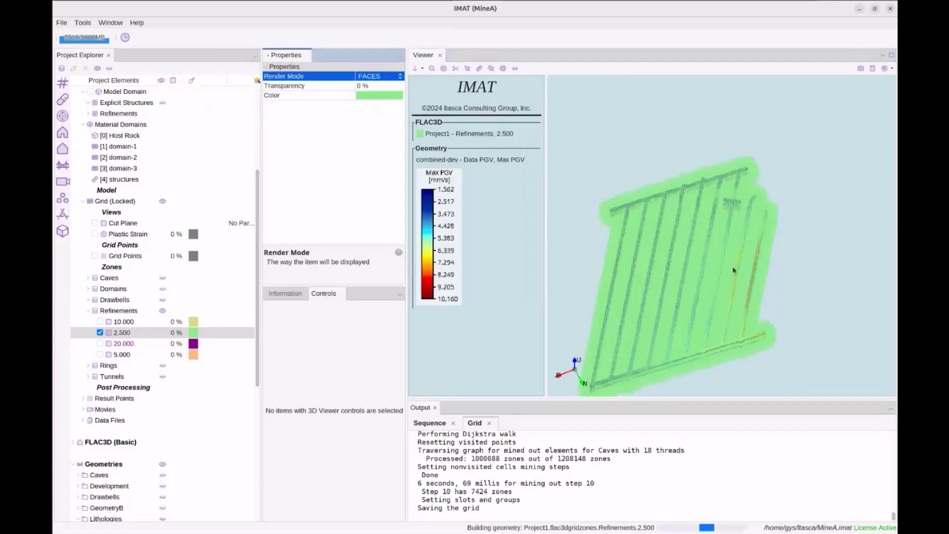
left_click(757, 190)
left_click_drag(754, 192, 693, 216)
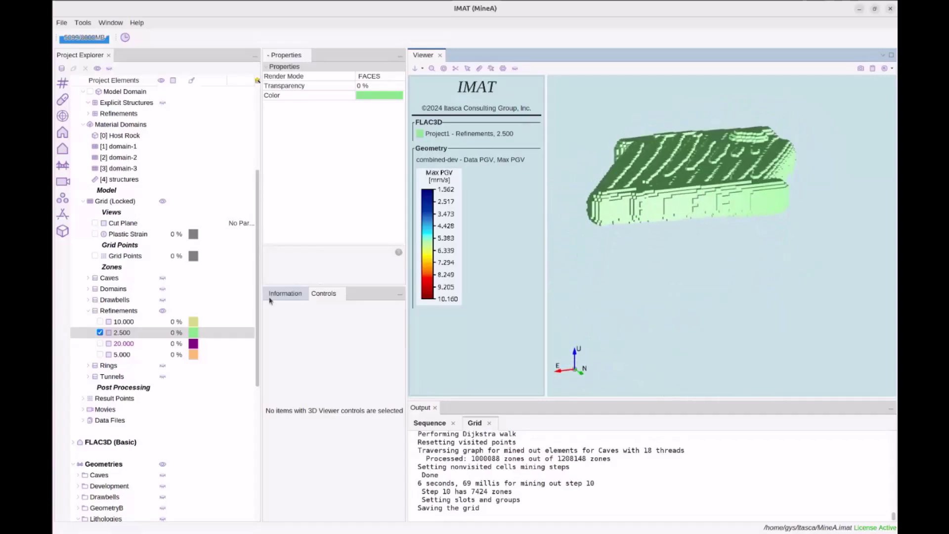
left_click_drag(624, 244, 596, 278)
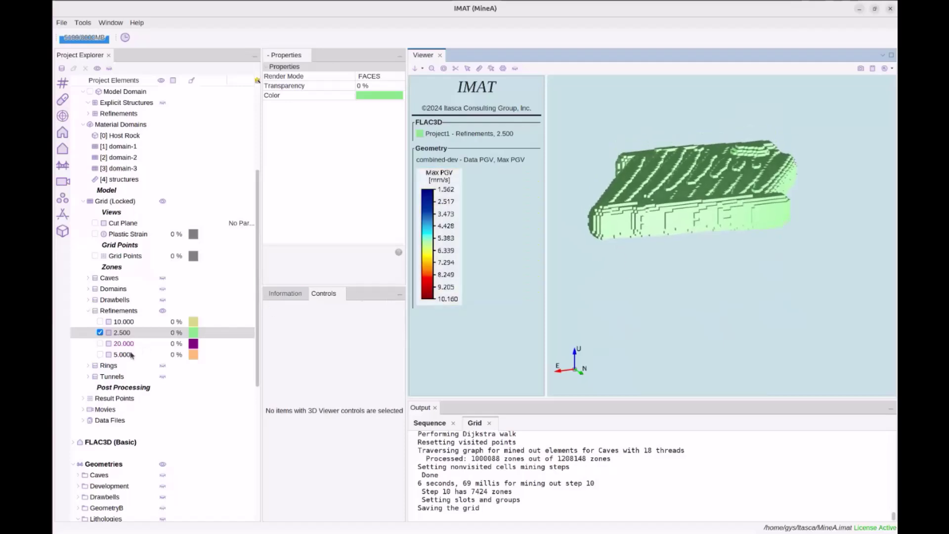
Step: Display the 5.000 and 10.000 refinement zones as well and render both as FACES
left_click(99, 355)
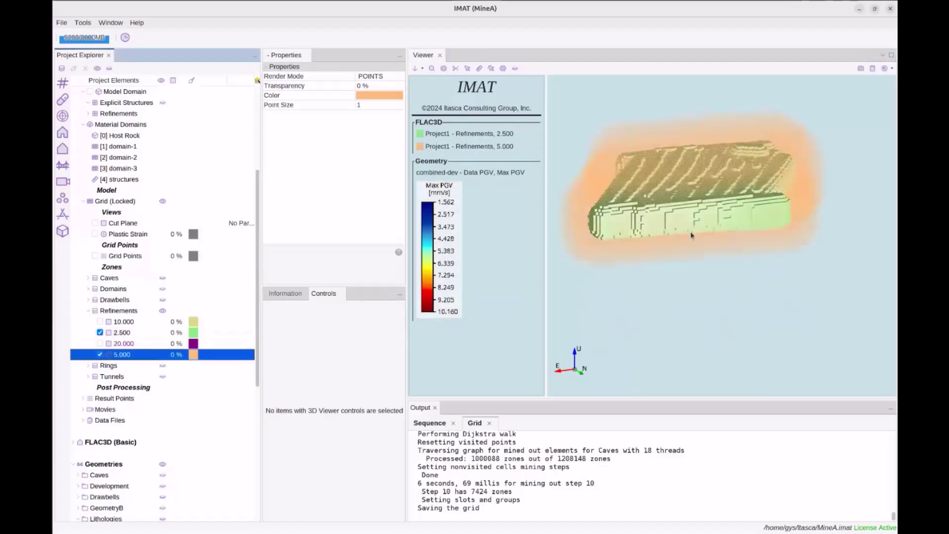
left_click(100, 322)
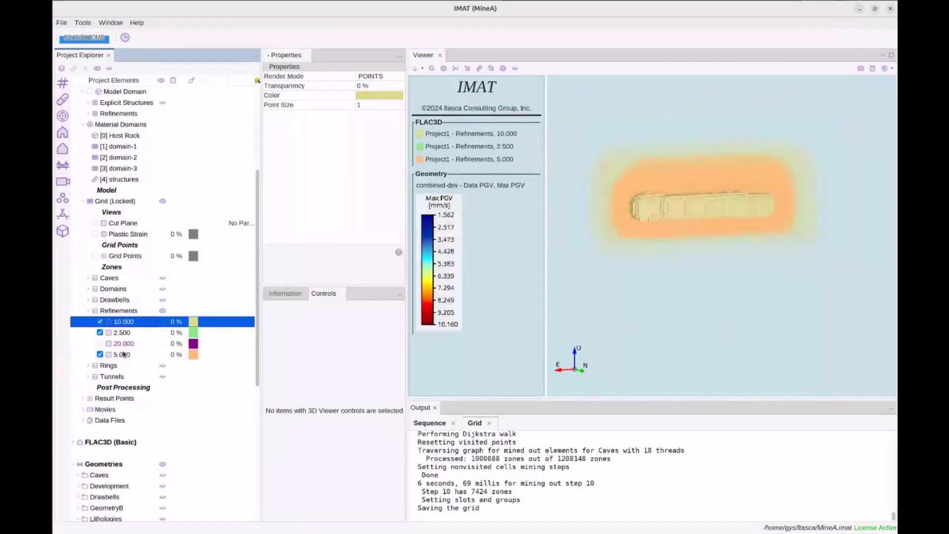
left_click(123, 354, "ctrl")
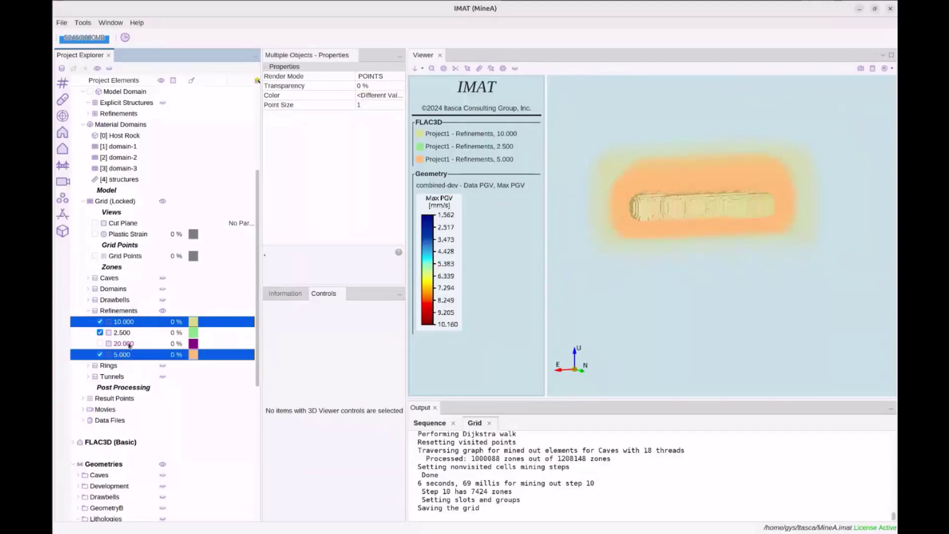
left_click(374, 76)
left_click(374, 102)
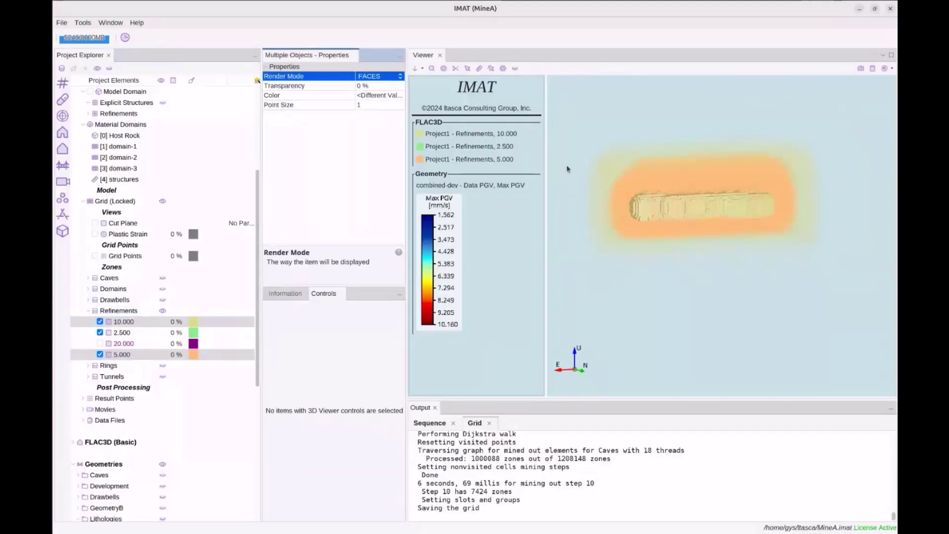
left_click_drag(669, 182, 675, 218)
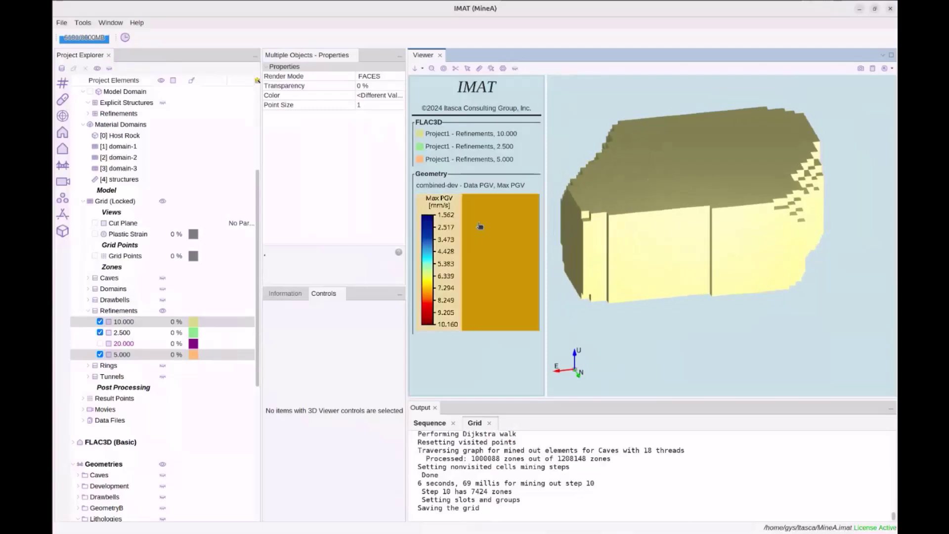
Step: Hide the 10.000, 5.000 and 2.500 refinement zones and collapse the grid's Refinements group
left_click(99, 321)
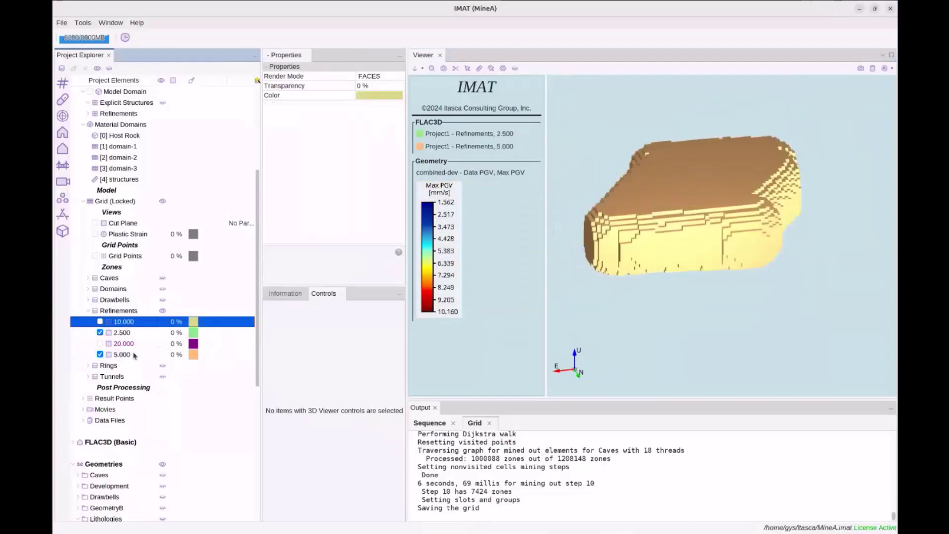
left_click(100, 354)
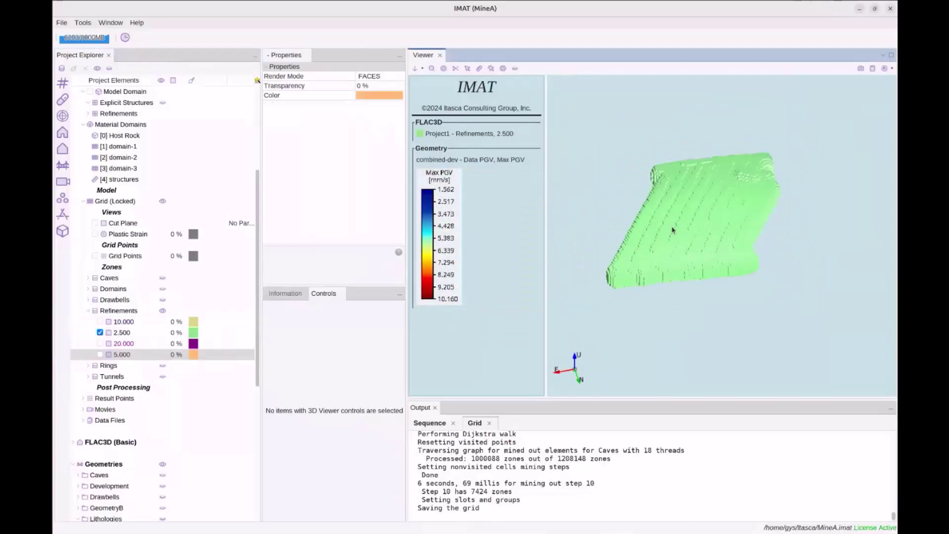
left_click(100, 332)
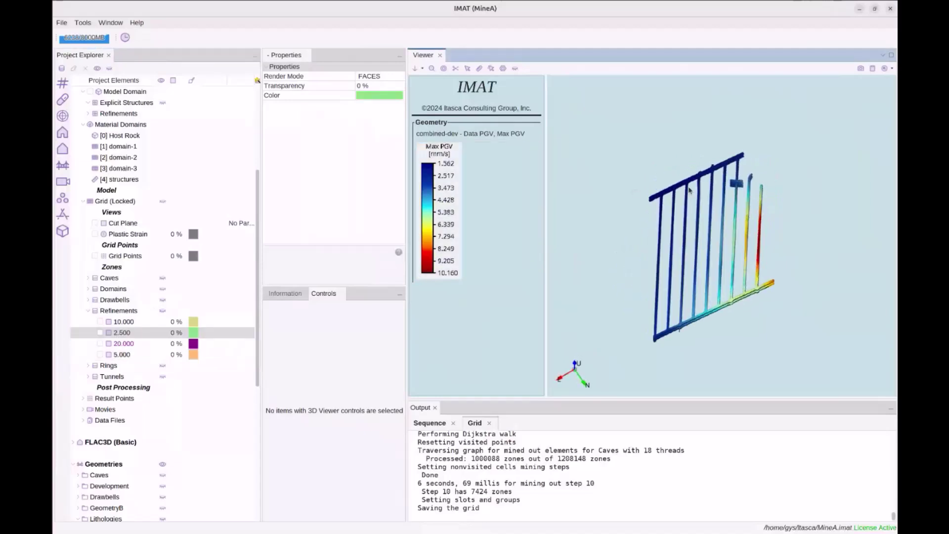
mouse_move(711, 205)
middle_mouse_down()
mouse_move(694, 173)
mouse_move(692, 191)
mouse_move(717, 201)
mouse_move(711, 186)
middle_mouse_up()
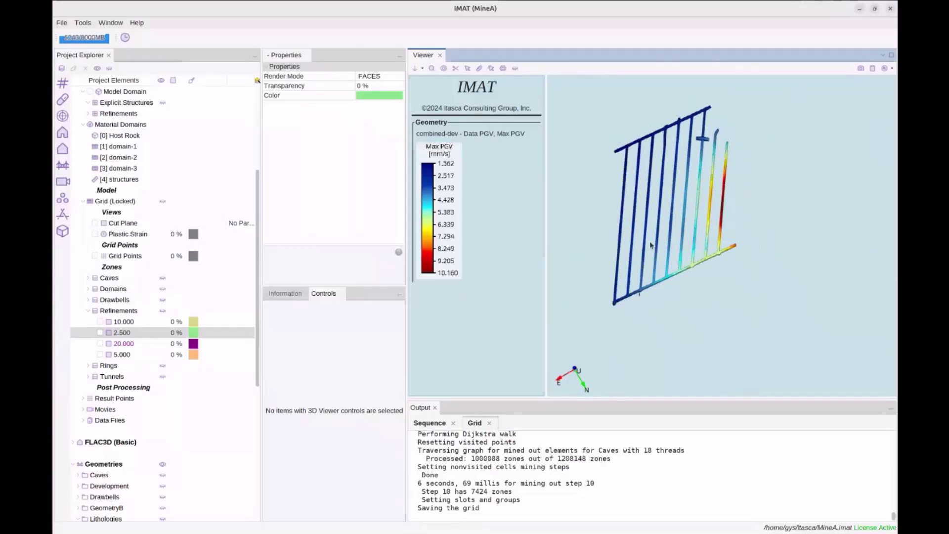
left_click(90, 311)
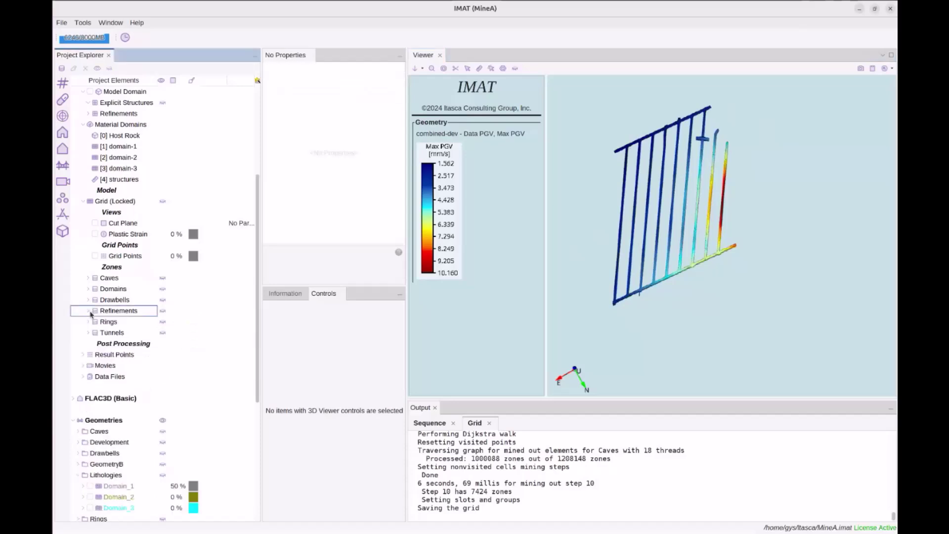
Step: Display the domain-1 zones from the grid's Domains group and render them as FACES
left_click(114, 291)
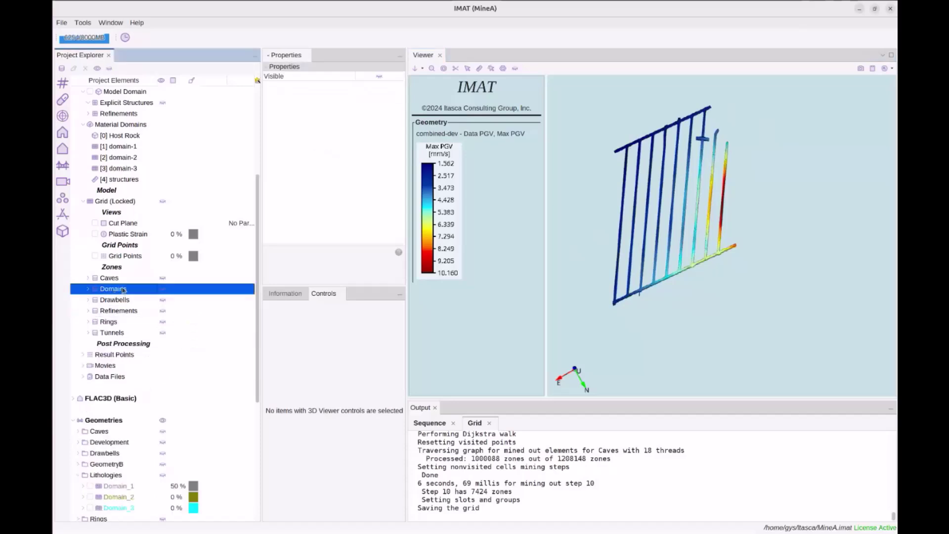
left_click(89, 289)
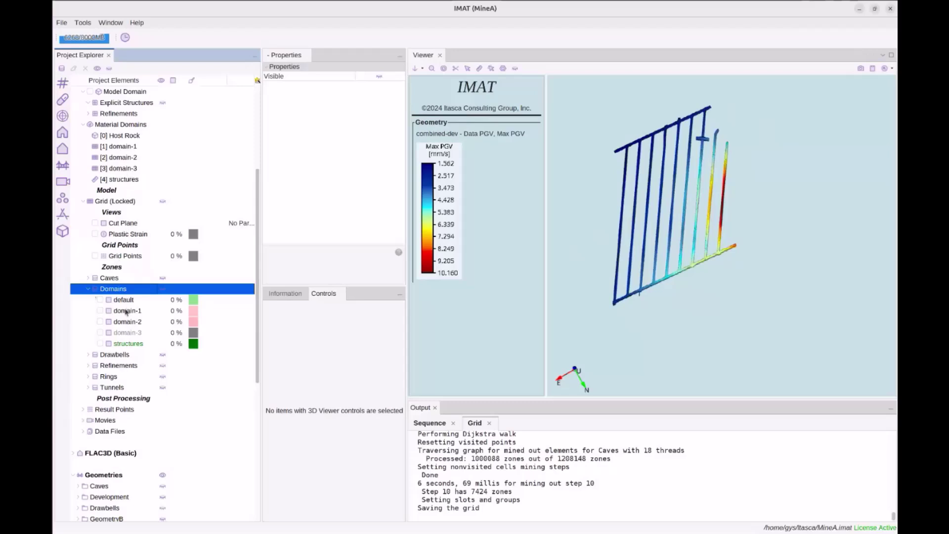
left_click(101, 310)
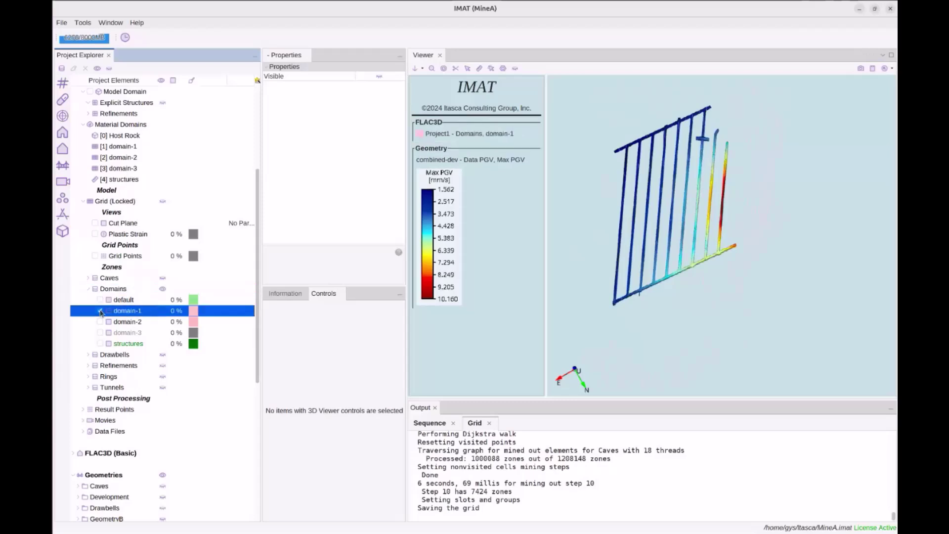
left_click_drag(637, 271, 670, 265)
scroll(670, 265, "down", 3)
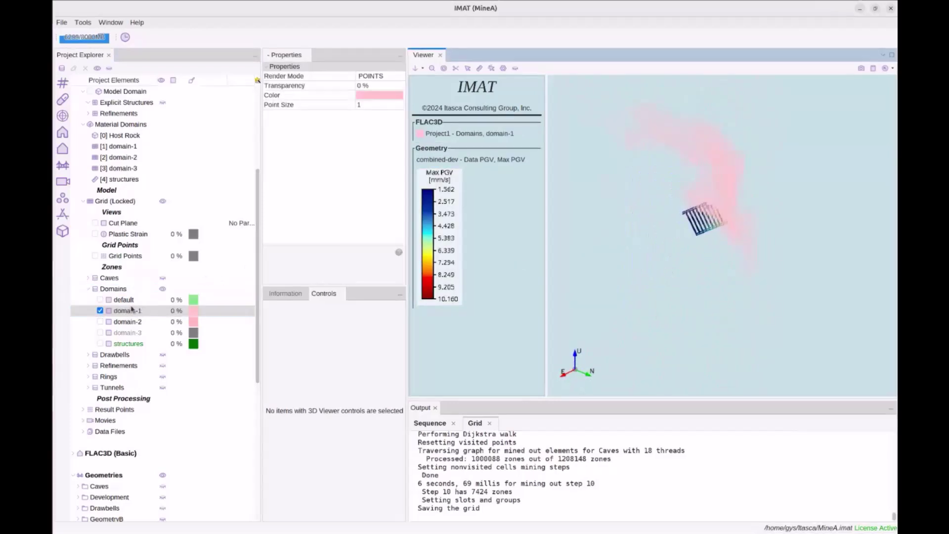
left_click(378, 76)
left_click(376, 109)
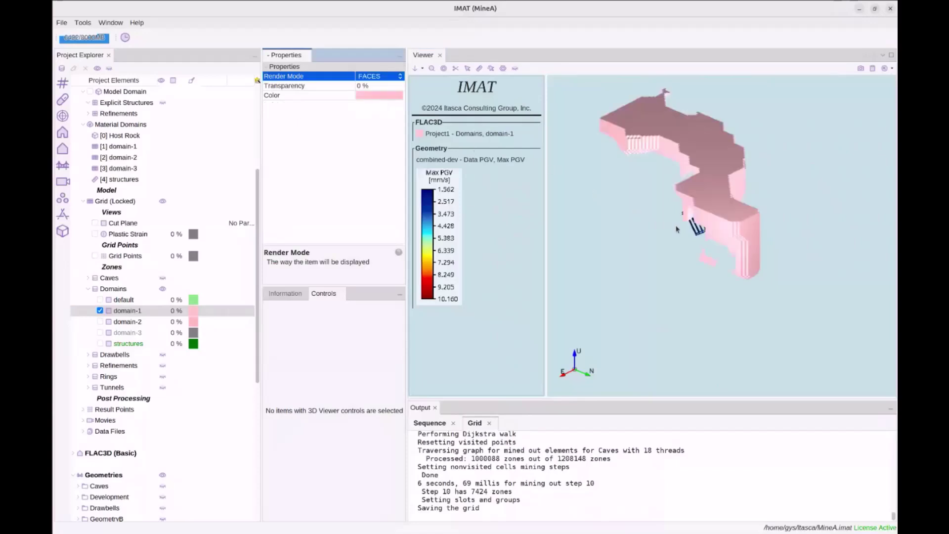
left_click_drag(753, 245, 701, 241)
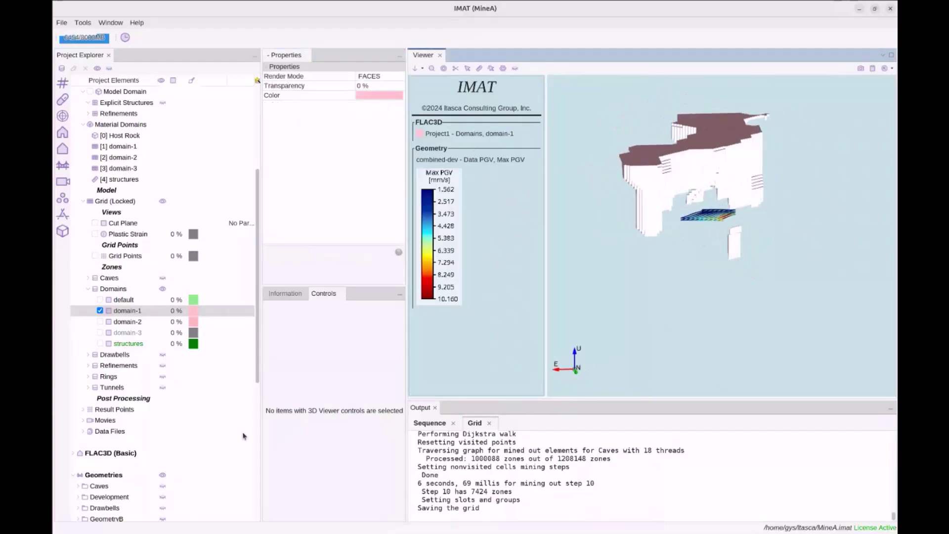
Step: Overlay the Domain_1 lithology geometry on the domain-1 zones and compare their shapes in the 3D view
scroll(163, 456, "down", 3)
scroll(162, 456, "down", 1)
left_click(90, 410)
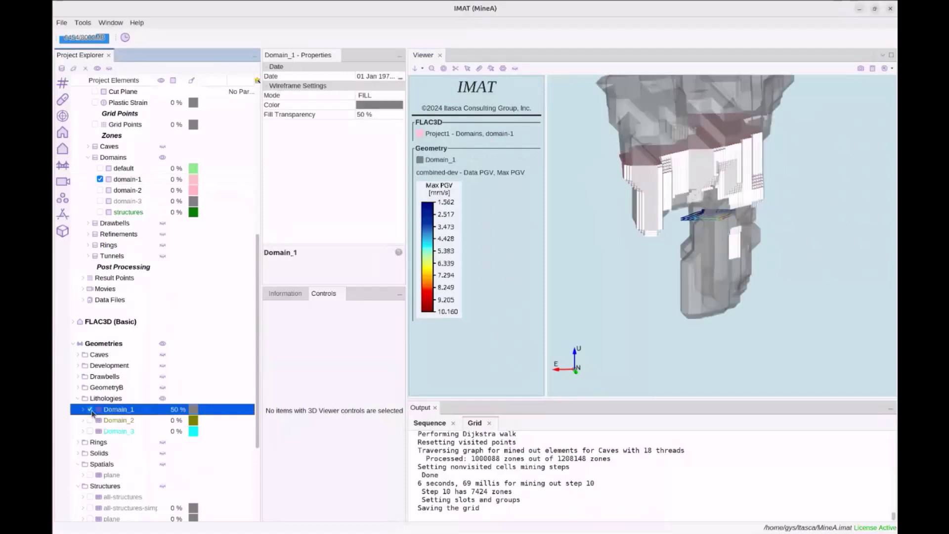
left_click_drag(653, 277, 598, 288)
scroll(625, 299, "up", 1)
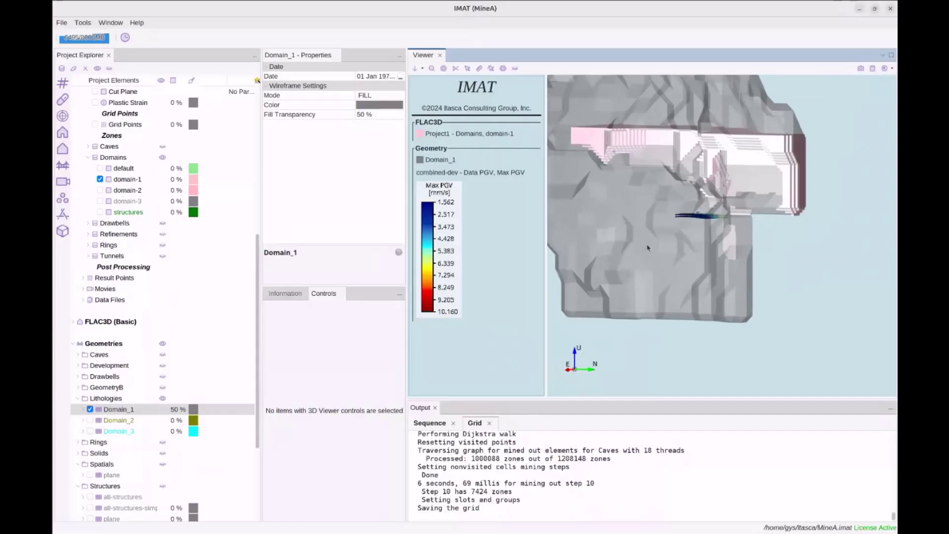
middle_click_drag(644, 251, 638, 276)
scroll(157, 182, "up", 3)
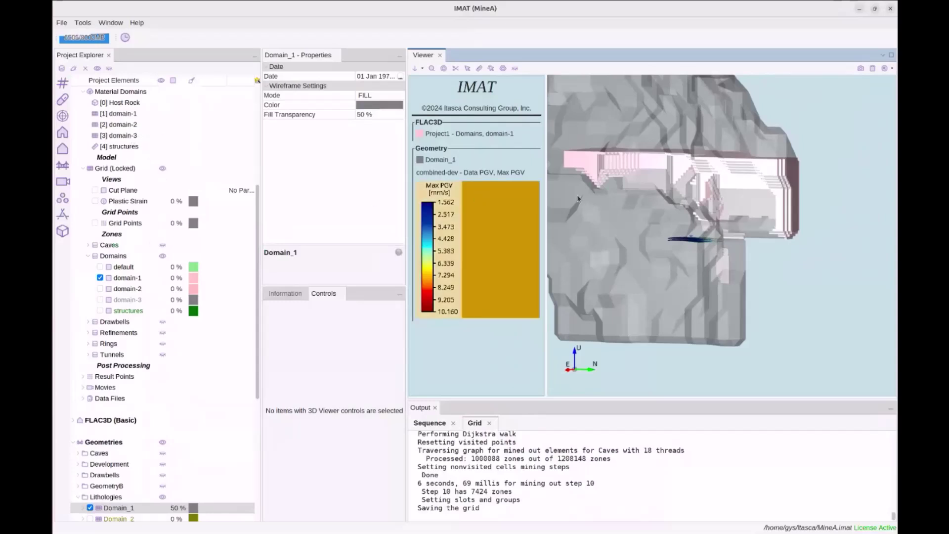
left_click_drag(709, 192, 610, 208)
left_click(91, 522)
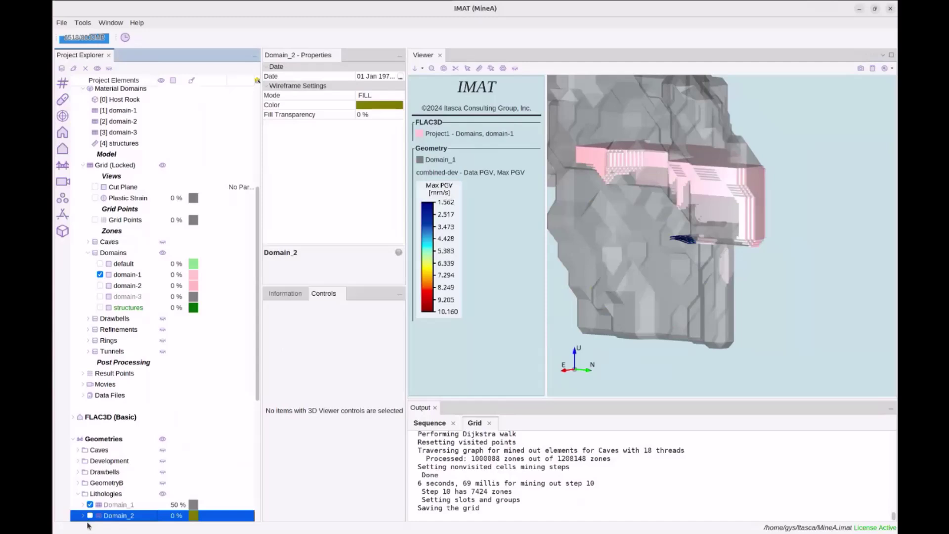
Step: Check the Domain_2 lithology geometry, hide it again, and display the domain-2 zones rendered as FACES
left_click(90, 515)
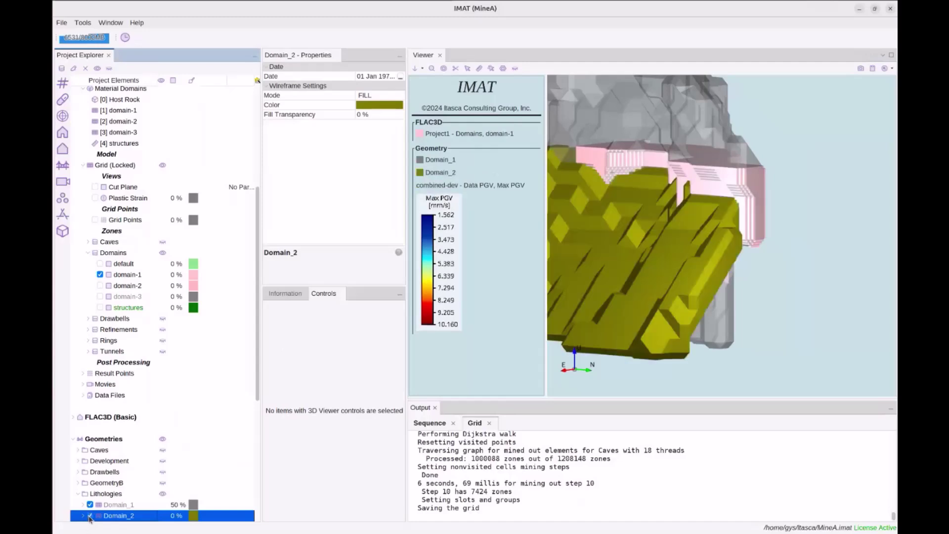
left_click(100, 286)
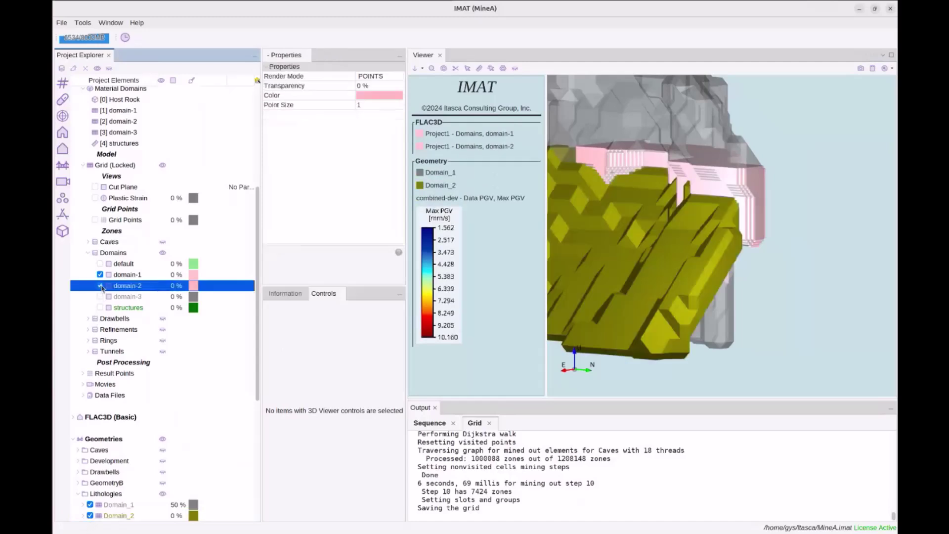
left_click(90, 515)
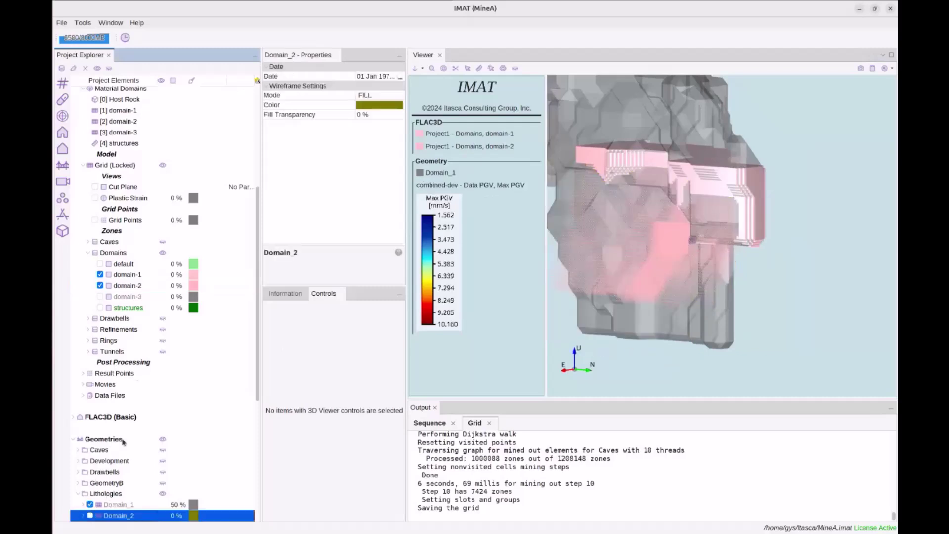
left_click(124, 287)
left_click(384, 76)
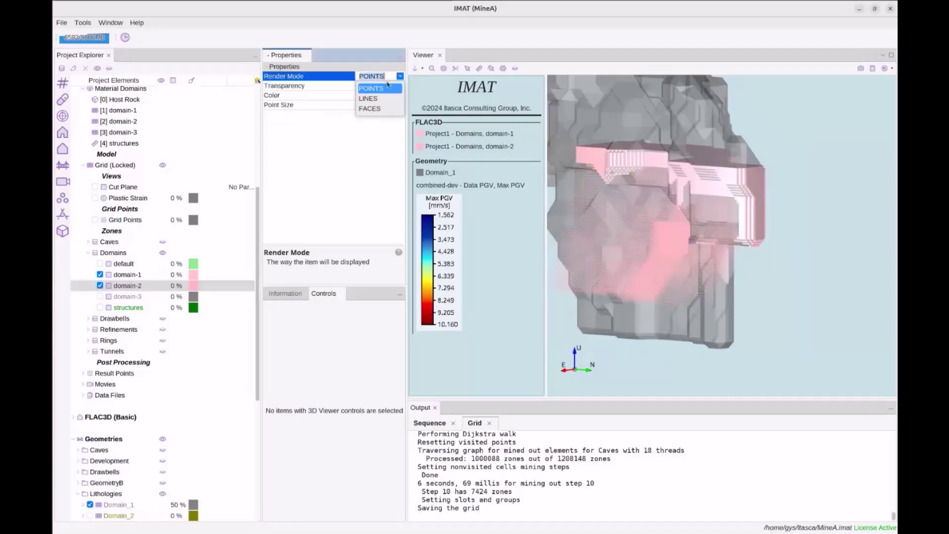
left_click(373, 109)
left_click_drag(700, 237, 704, 246)
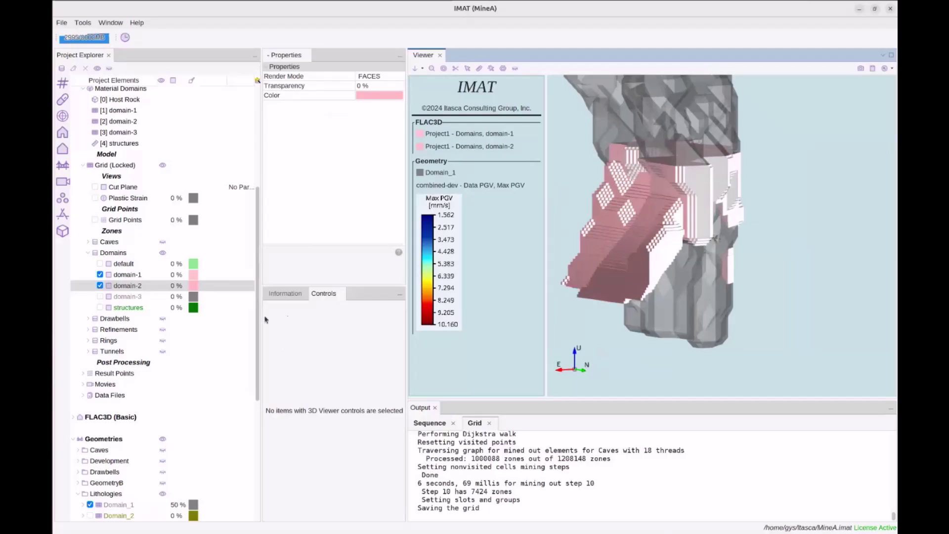
Step: Change the color of the domain-2 zones to blue and view them beside the domain-1 zones
left_click(193, 286)
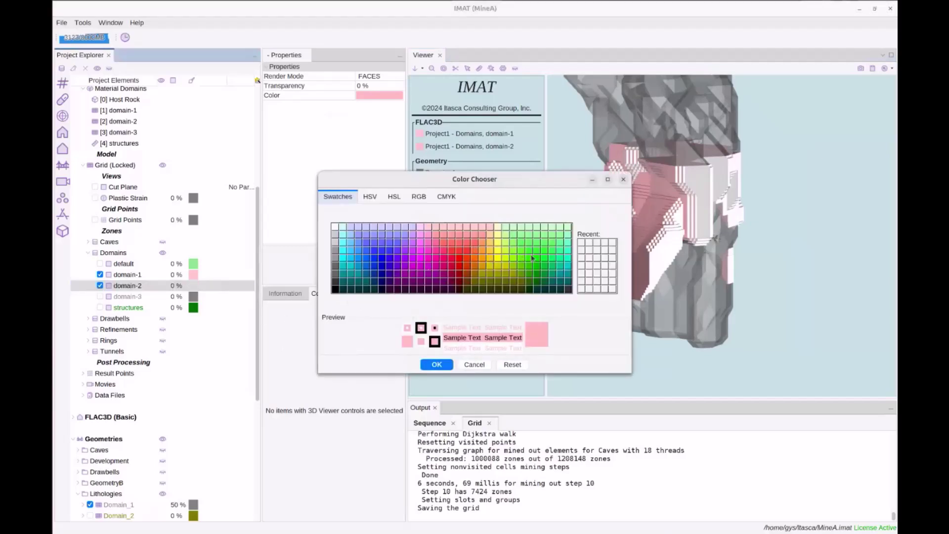
left_click(391, 268)
left_click(437, 364)
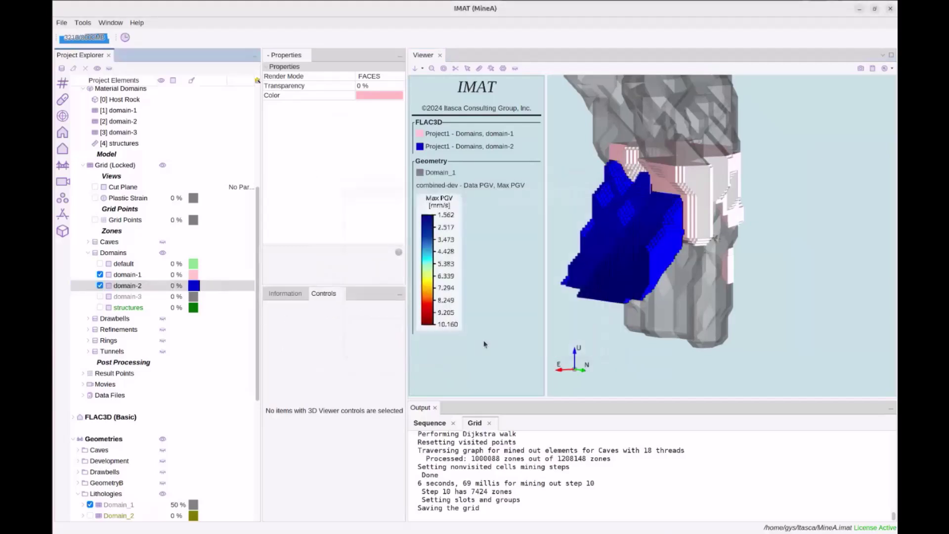
mouse_move(648, 255)
left_mouse_down()
mouse_move(646, 284)
mouse_move(637, 248)
mouse_move(644, 252)
left_mouse_up()
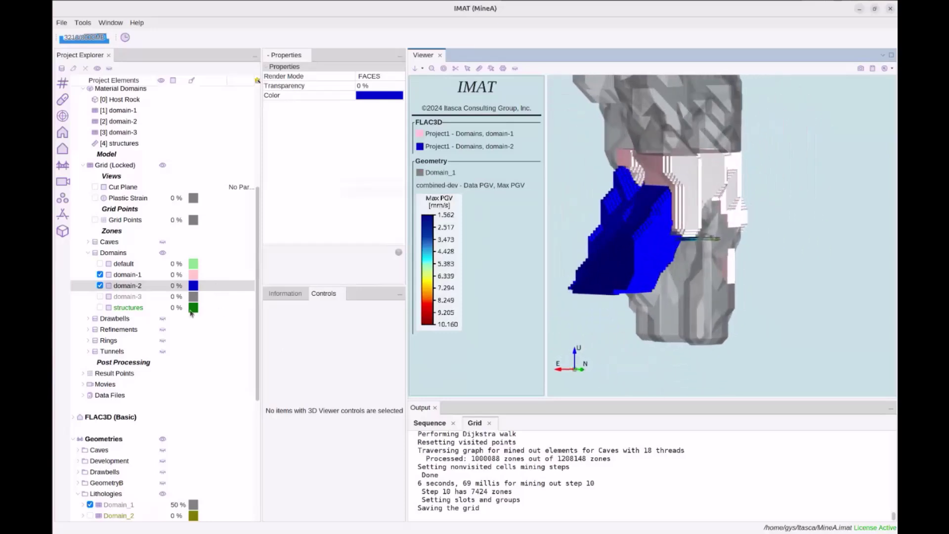
Step: Display the domain-3 zones from the grid's Domains group and render them as FACES
left_click(100, 296)
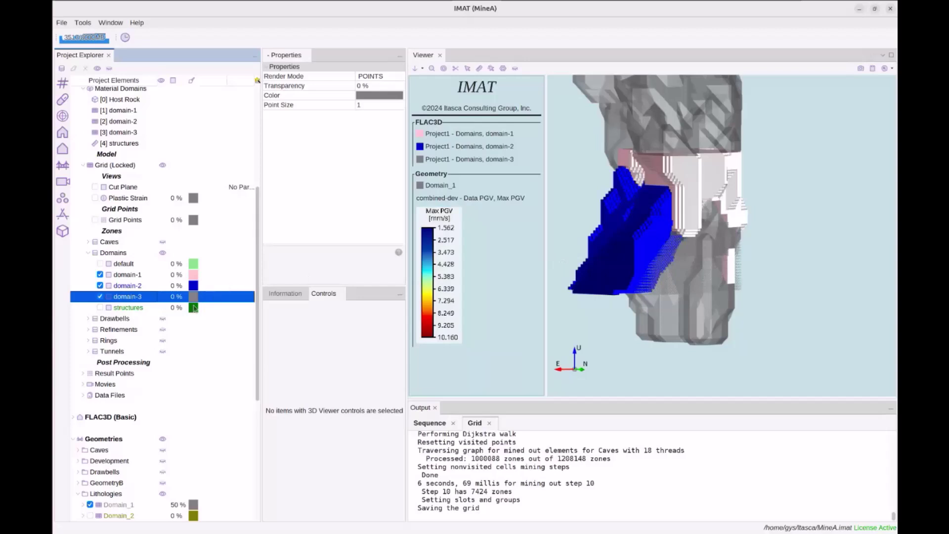
left_click(376, 76)
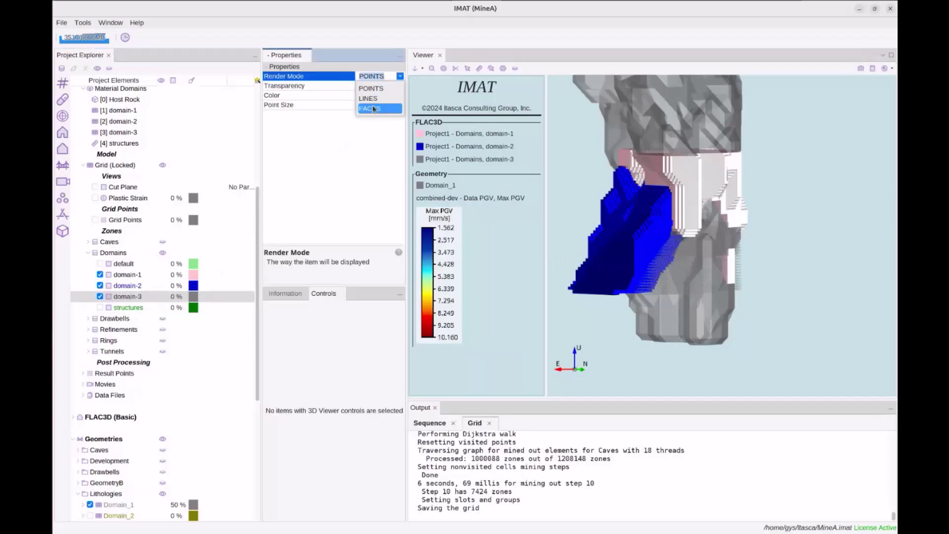
left_click(376, 109)
mouse_move(735, 235)
left_mouse_down()
mouse_move(717, 227)
mouse_move(743, 237)
left_mouse_up()
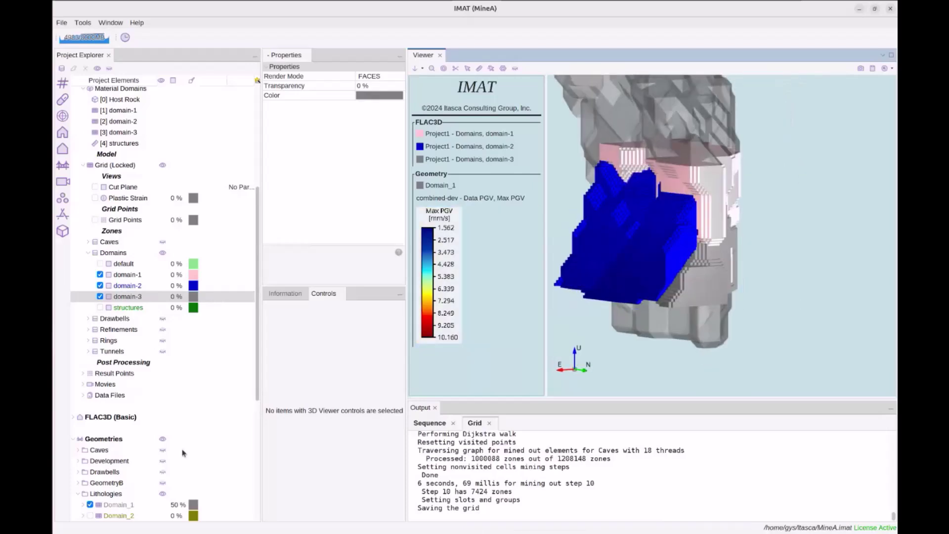
Step: Overlay the Domain_3 lithology geometry on the displayed domain zones
scroll(188, 448, "down", 4)
left_click(90, 398)
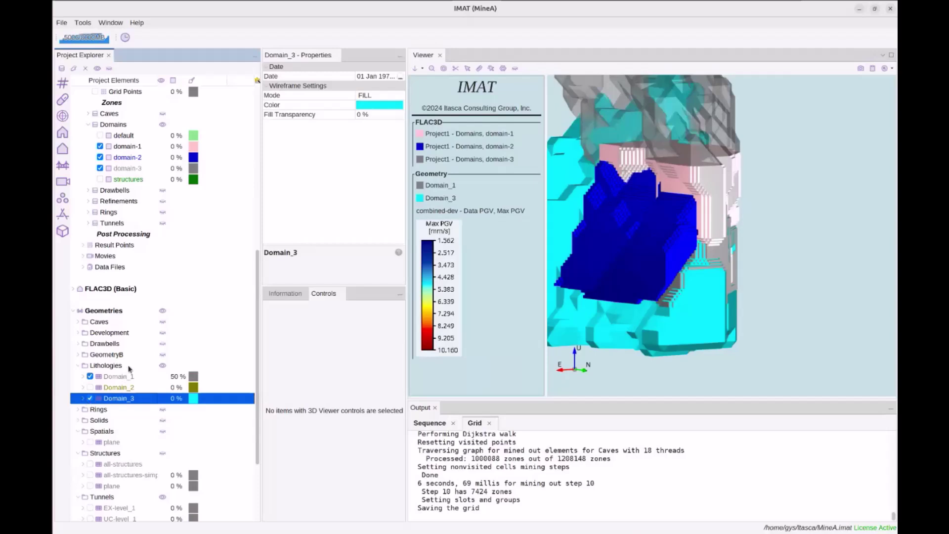
scroll(670, 290, "down", 1)
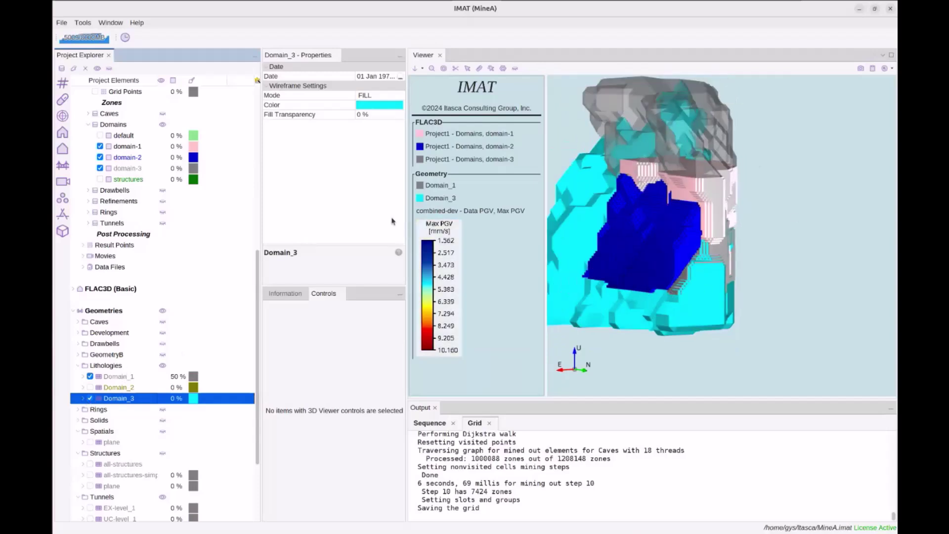
Step: Show the Model Domain box temporarily to compare its extents with the domain zones and lithologies, and hide it again
scroll(174, 196, "up", 3)
scroll(104, 176, "up", 5)
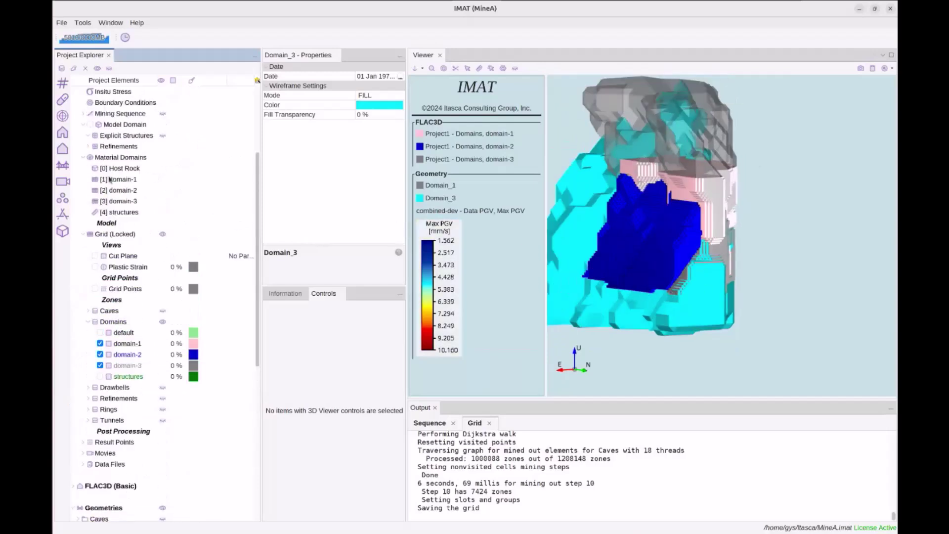
left_click(90, 190)
left_click_drag(618, 188, 723, 183)
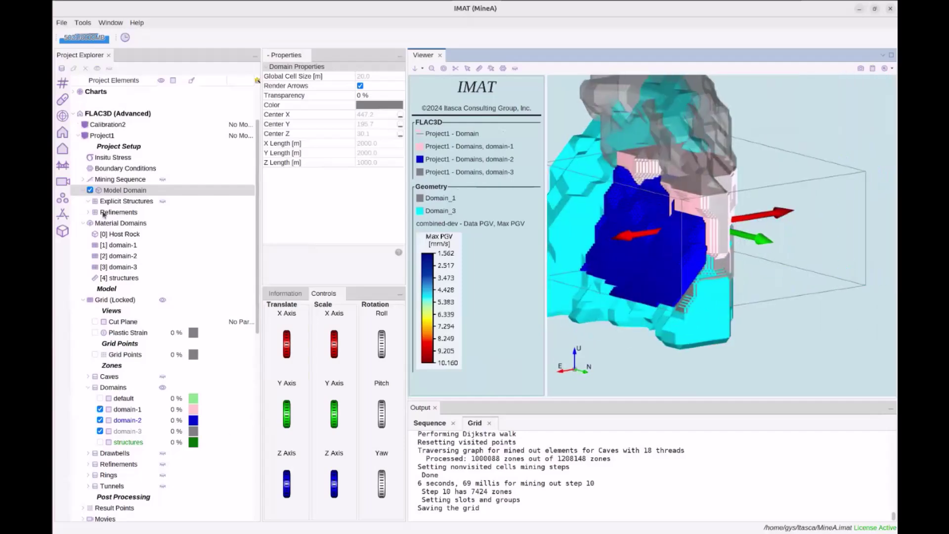
left_click(89, 191)
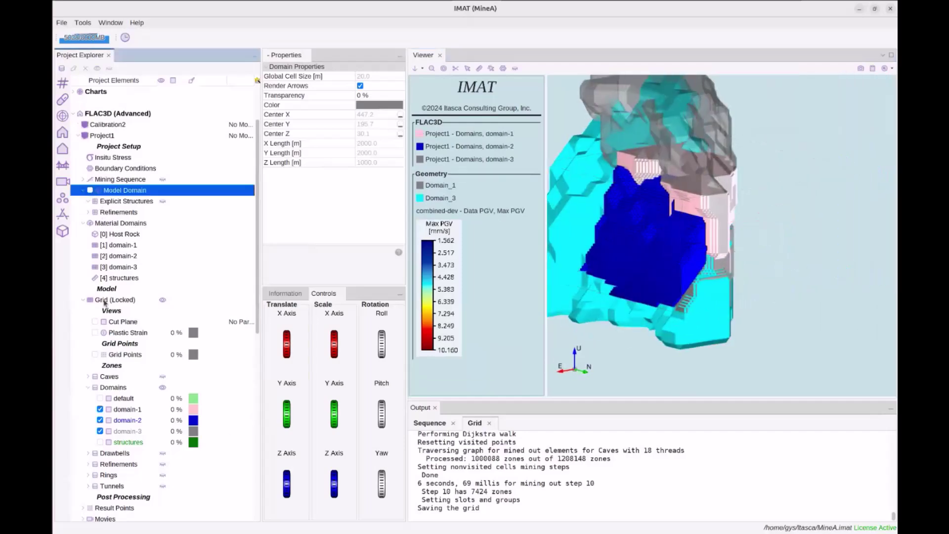
Step: Hide the domain-1, domain-2 and domain-3 zones and display the structures zones instead
left_click(101, 420)
left_click(100, 409)
left_click(100, 430)
left_click(101, 442)
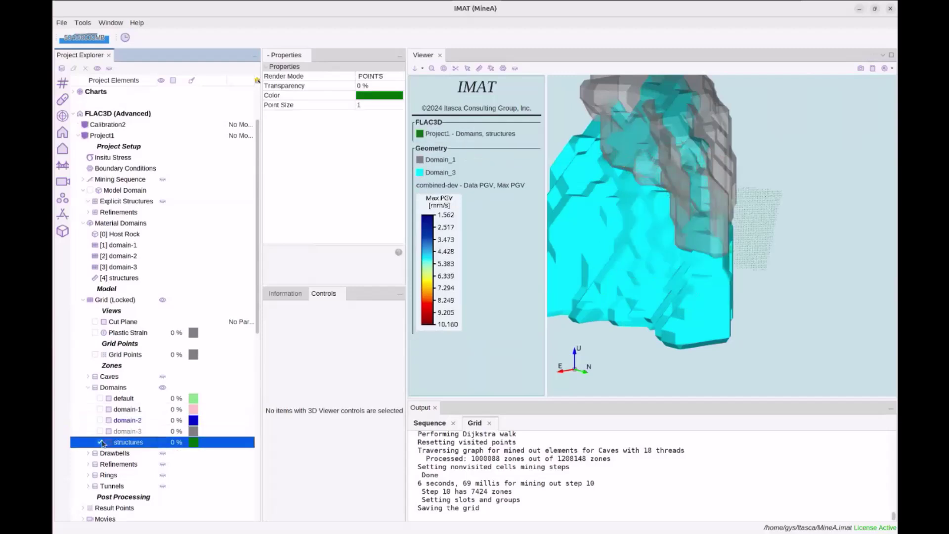
left_click_drag(774, 222, 699, 209)
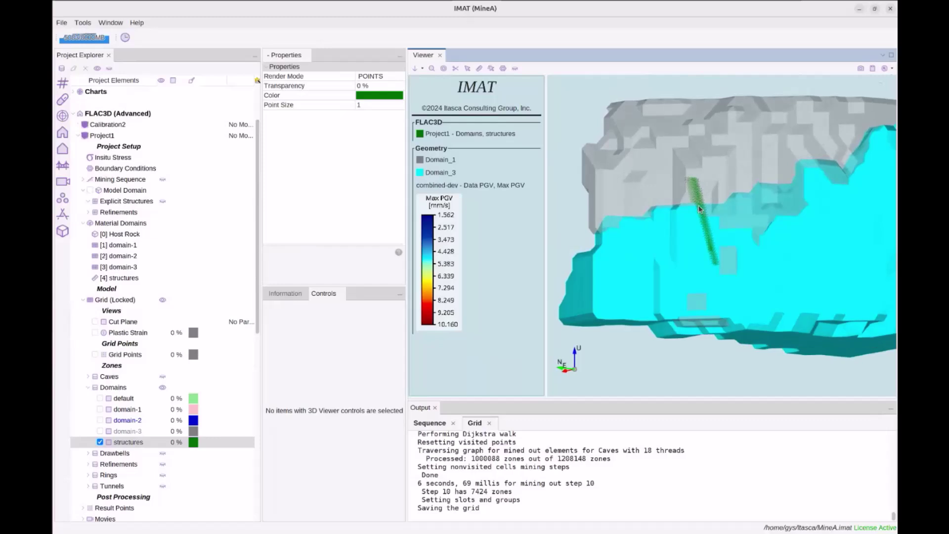
Step: Render the structures zones as FACES and view them against the lithology geometries
left_click(130, 443)
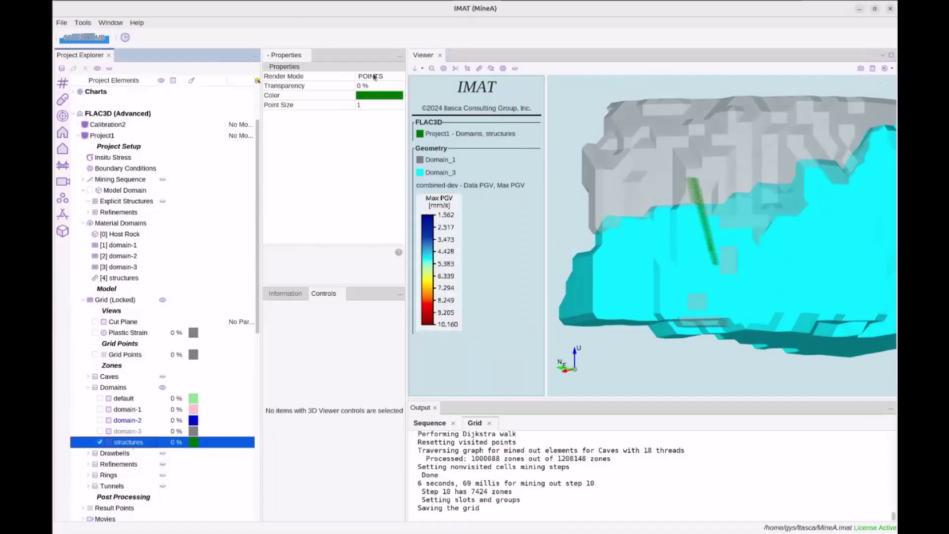
left_click(390, 76)
left_click(371, 109)
mouse_move(626, 225)
left_mouse_down()
mouse_move(722, 222)
mouse_move(738, 248)
mouse_move(771, 248)
mouse_move(764, 261)
mouse_move(797, 251)
mouse_move(747, 265)
mouse_move(678, 252)
left_mouse_up()
Step: Collapse the grid's Domains group, hide the Domain_1 and Domain_3 geometries, inspect the structures zones alone, and hide all domain zones
double_click(112, 388)
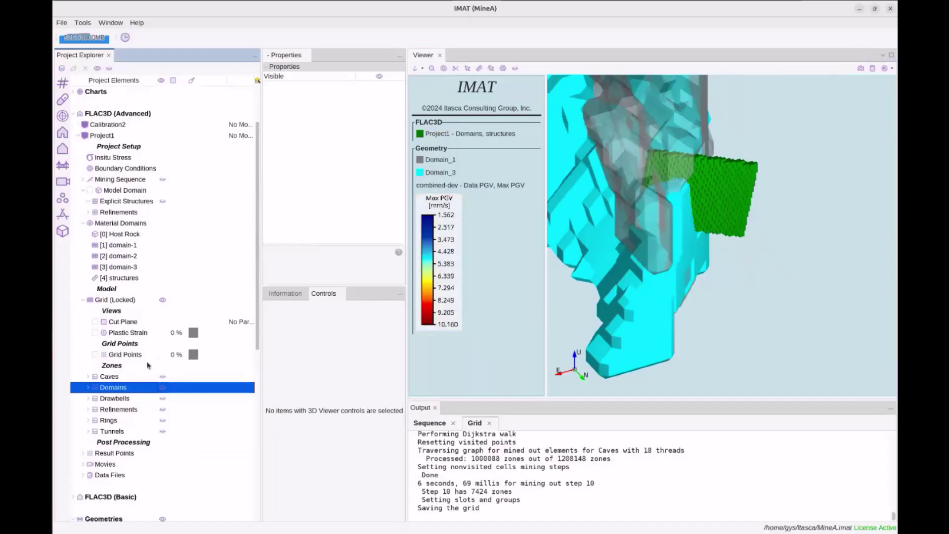
scroll(147, 353, "down", 4)
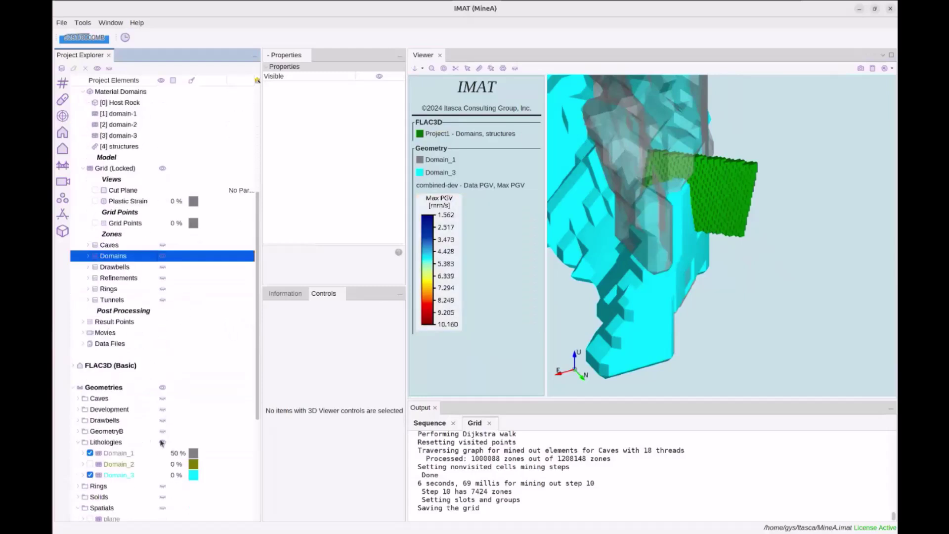
left_click(90, 453)
left_click(90, 474)
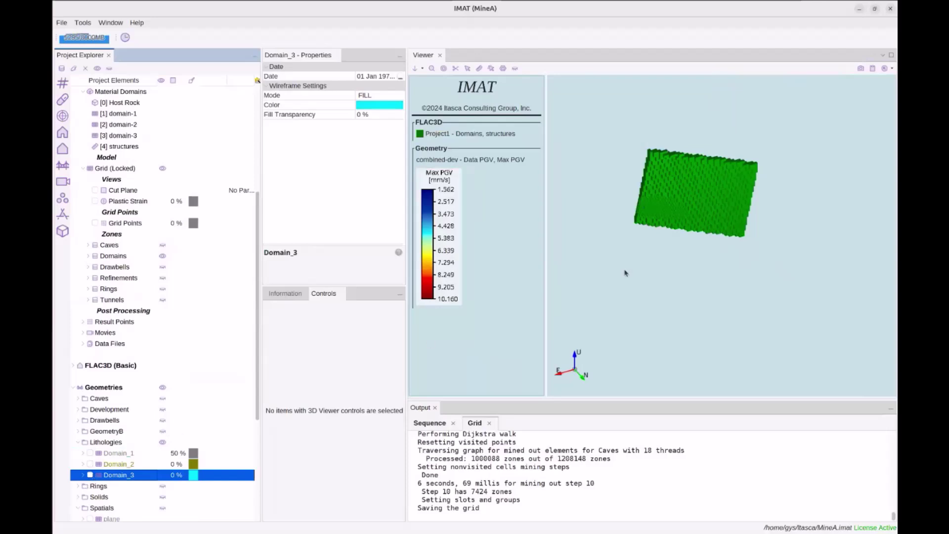
left_click(652, 281)
left_click_drag(652, 281, 617, 288)
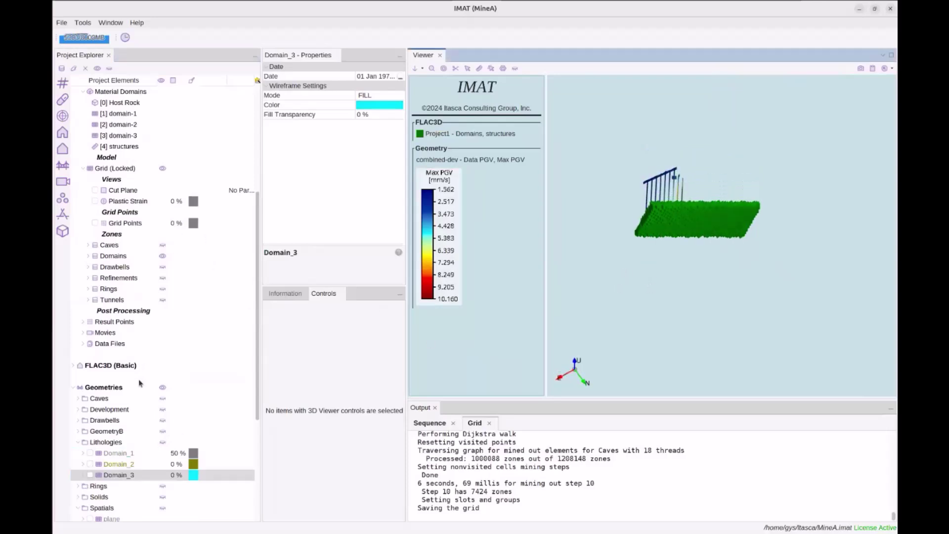
left_click(165, 257)
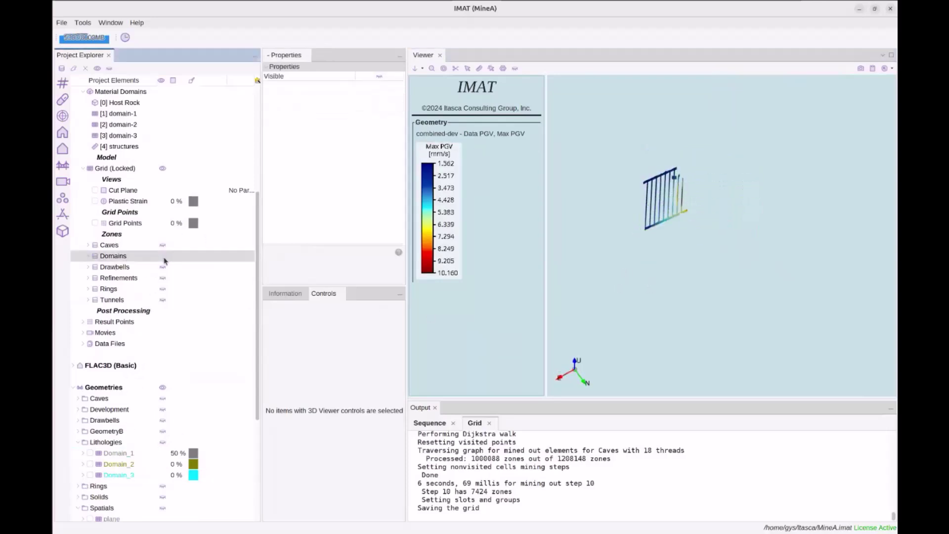
Step: Expand the grid's Tunnels group and check the contents of mining step 1 (01 Jan 2010) in the Mining Sequence
double_click(116, 300)
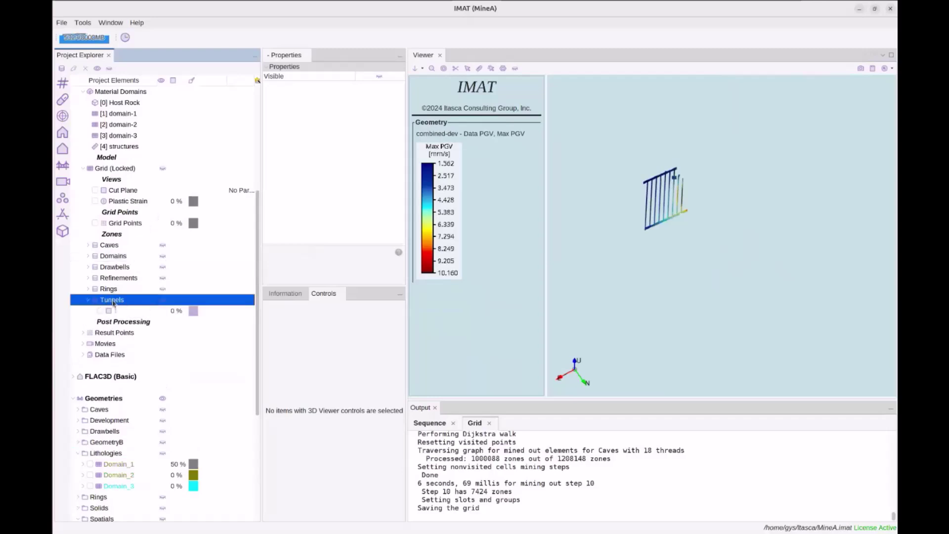
scroll(111, 277, "up", 6)
double_click(119, 245)
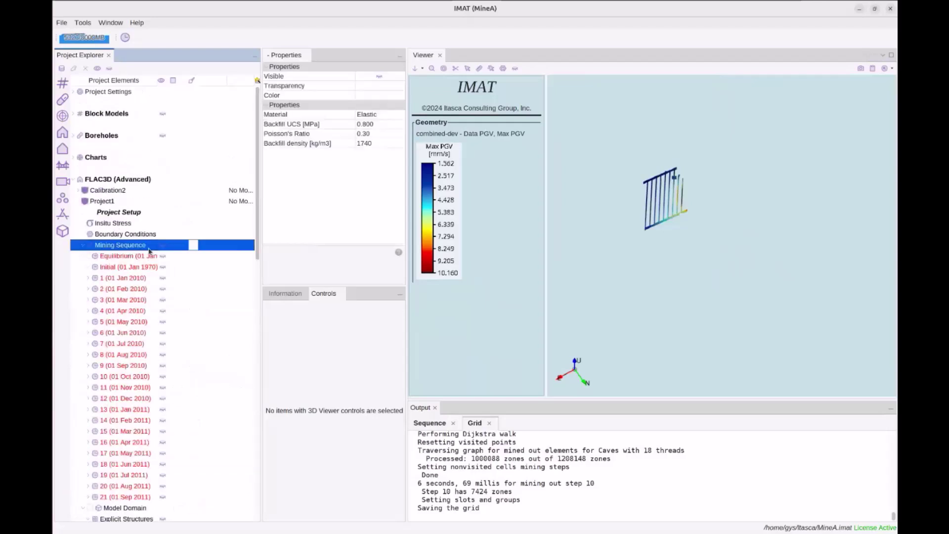
left_click(88, 278)
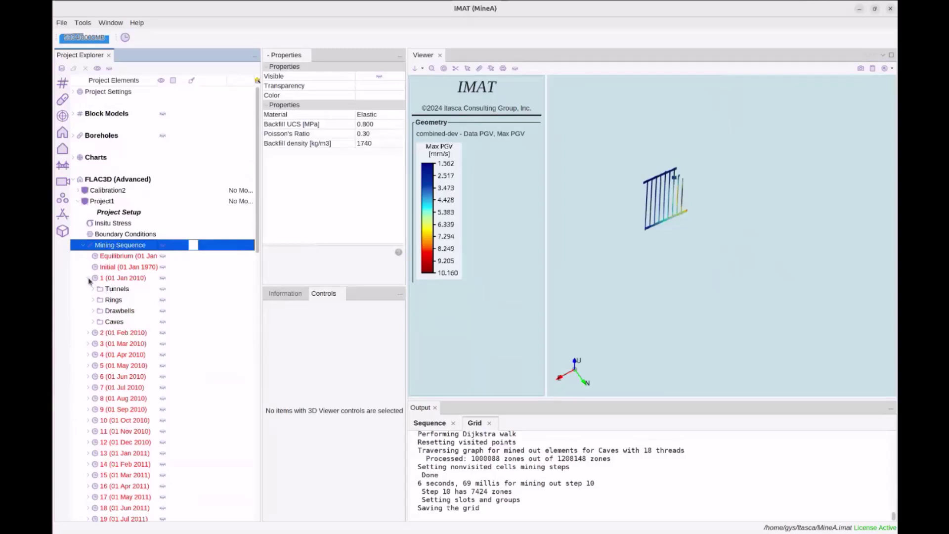
left_click(88, 277)
left_click(84, 245)
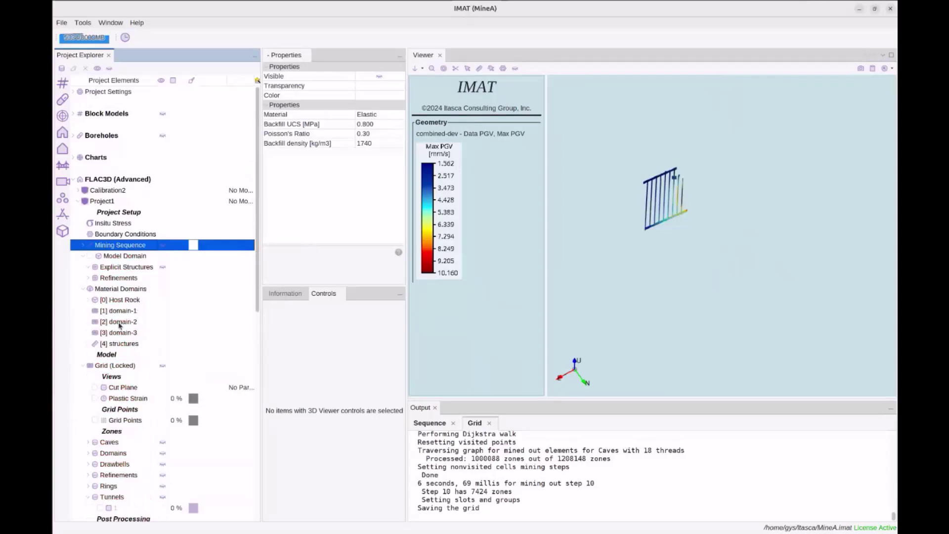
Step: Display the grid's tunnel zones for step 1, render them as FACES, and inspect them up close
scroll(120, 324, "down", 4)
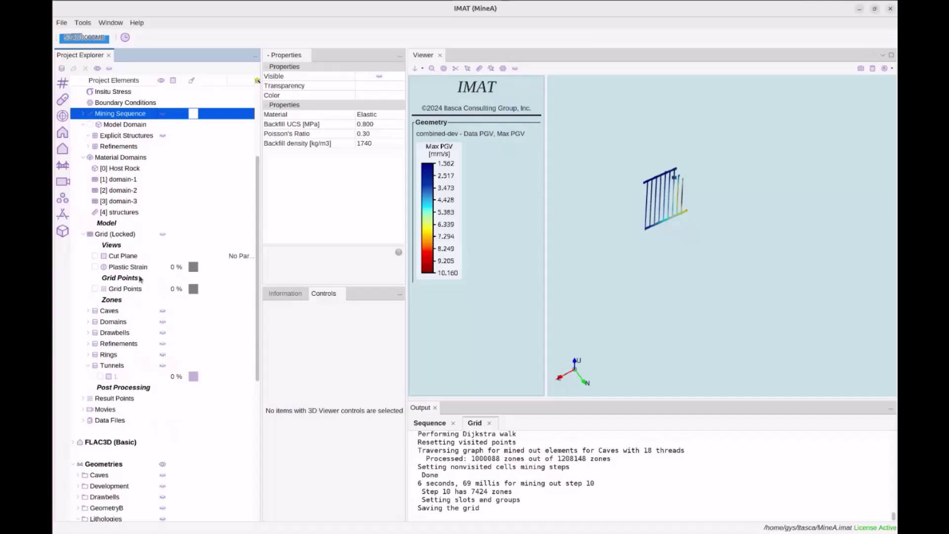
left_click(99, 376)
scroll(598, 279, "up", 6)
left_click(593, 247)
scroll(623, 292, "up", 4)
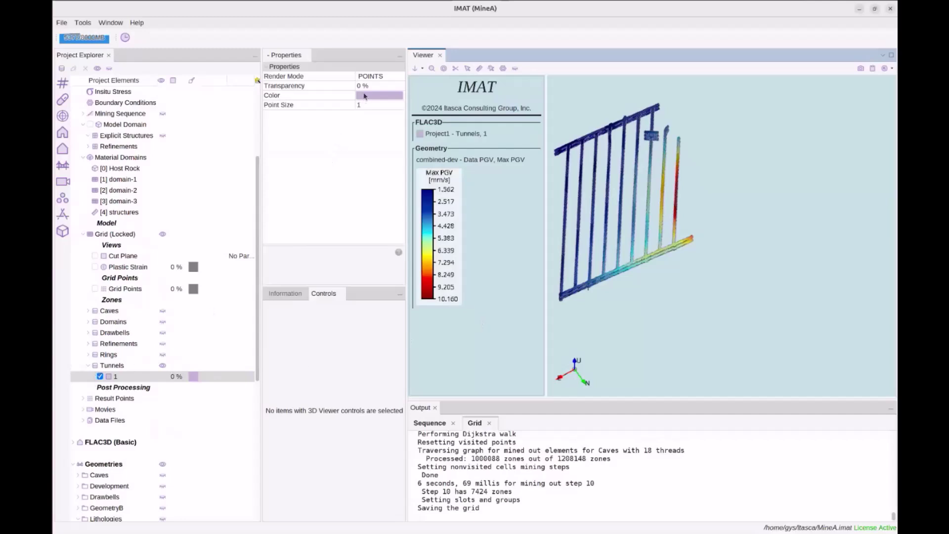
left_click(368, 78)
left_click(376, 108)
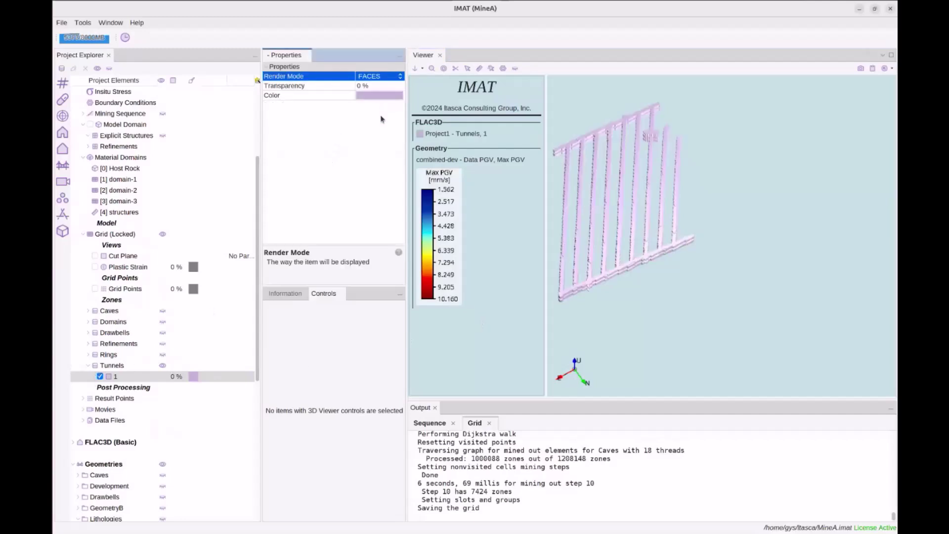
left_click_drag(604, 198, 711, 262)
scroll(711, 260, "up", 10)
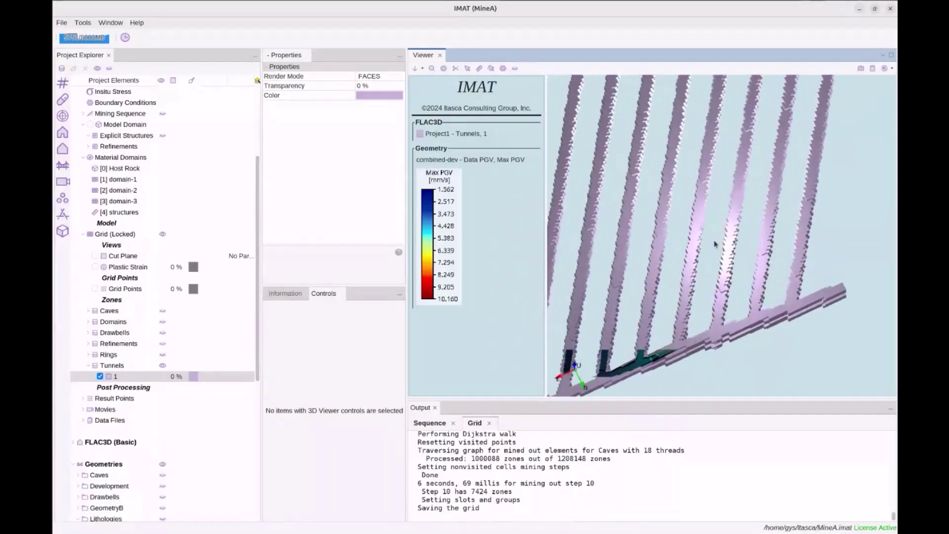
scroll(713, 257, "down", 5)
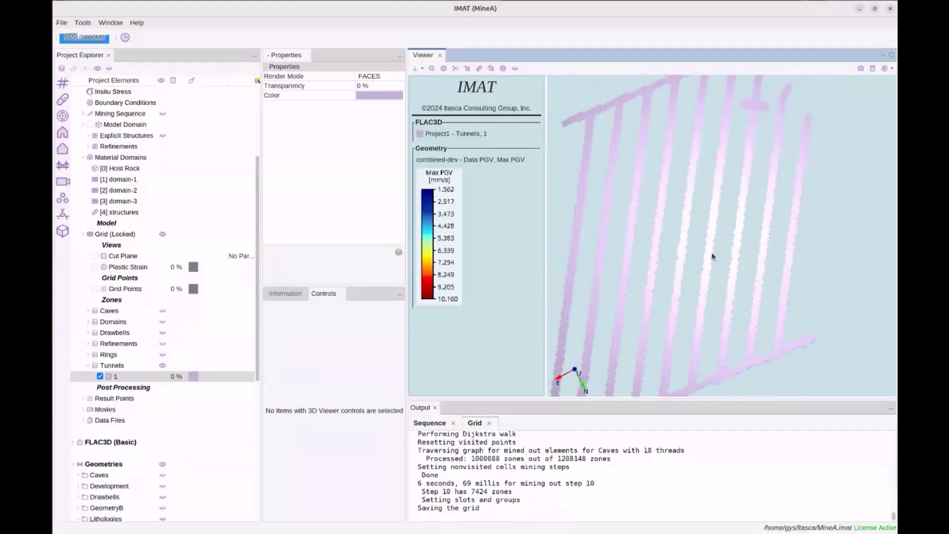
Step: Expand the grid's Rings group, render ring zones 2 to 10 as FACES, and display them together with the tunnel zones
double_click(107, 355)
scroll(99, 341, "down", 1)
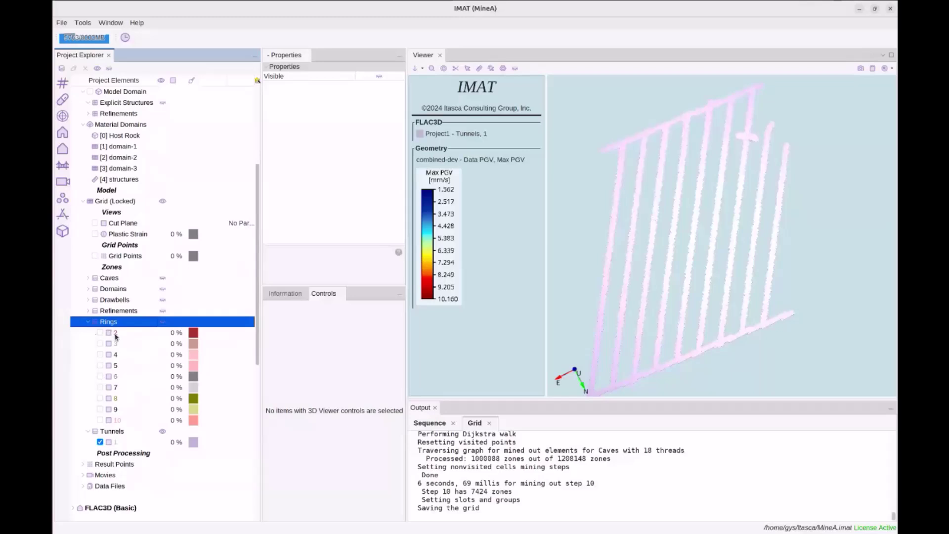
left_click(115, 419, "shift")
left_click(114, 354)
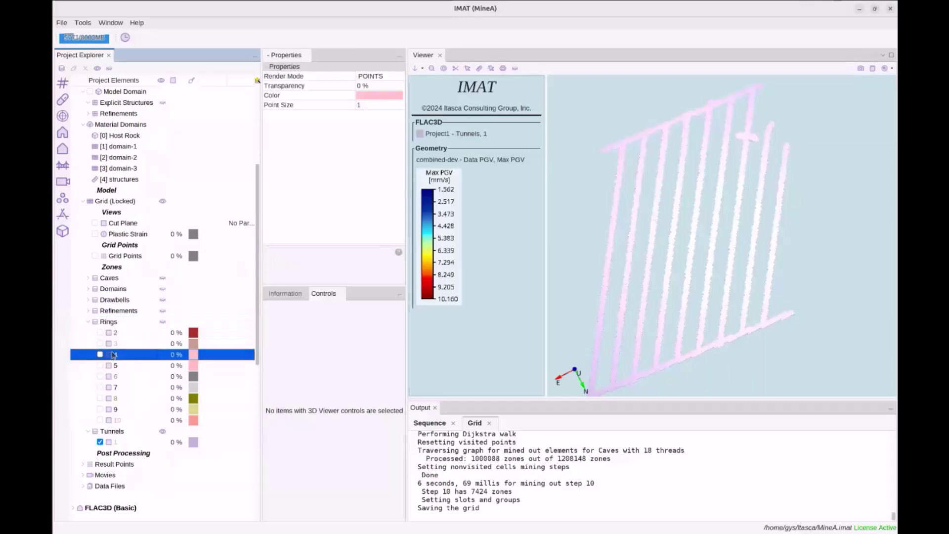
left_click(115, 332)
left_click(115, 420, "shift")
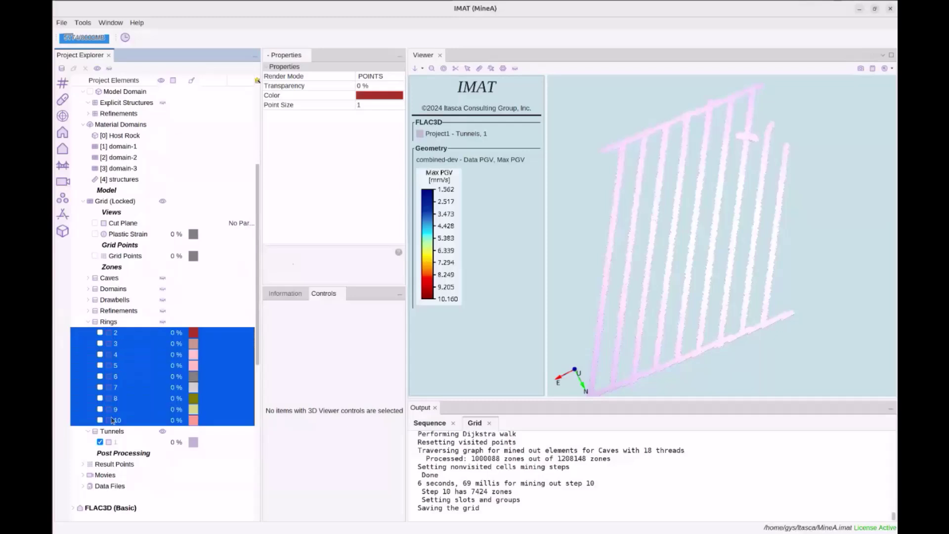
left_click(370, 77)
left_click(370, 109)
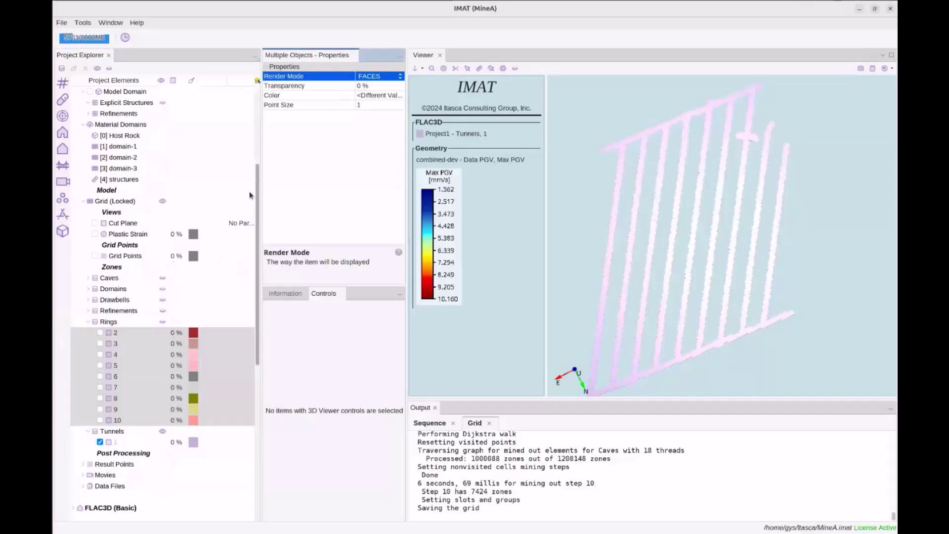
left_click(162, 322)
left_click_drag(741, 223, 764, 304)
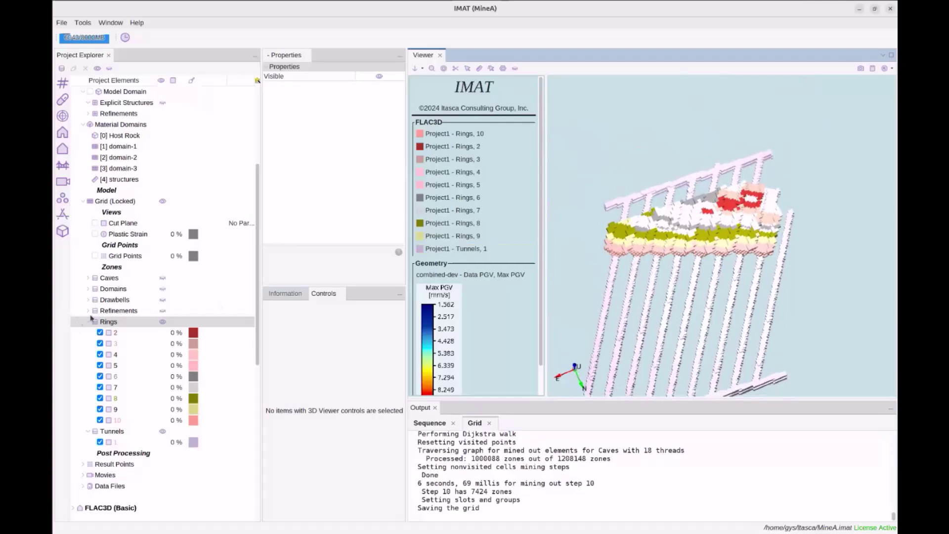
Step: Expand the grid's Drawbells group, display drawbell zones 6 to 10, and render them as FACES
double_click(107, 302)
left_click(106, 311)
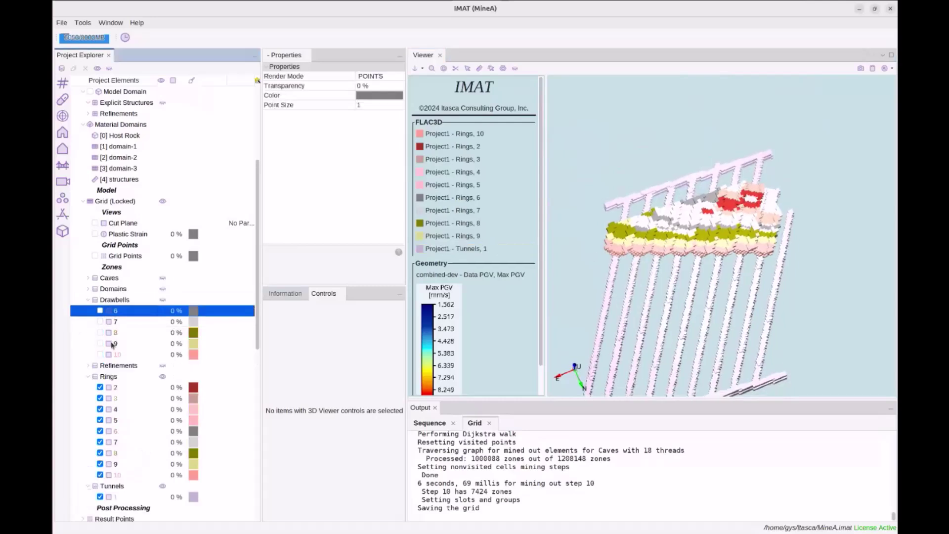
left_click(114, 355, "shift")
key("space")
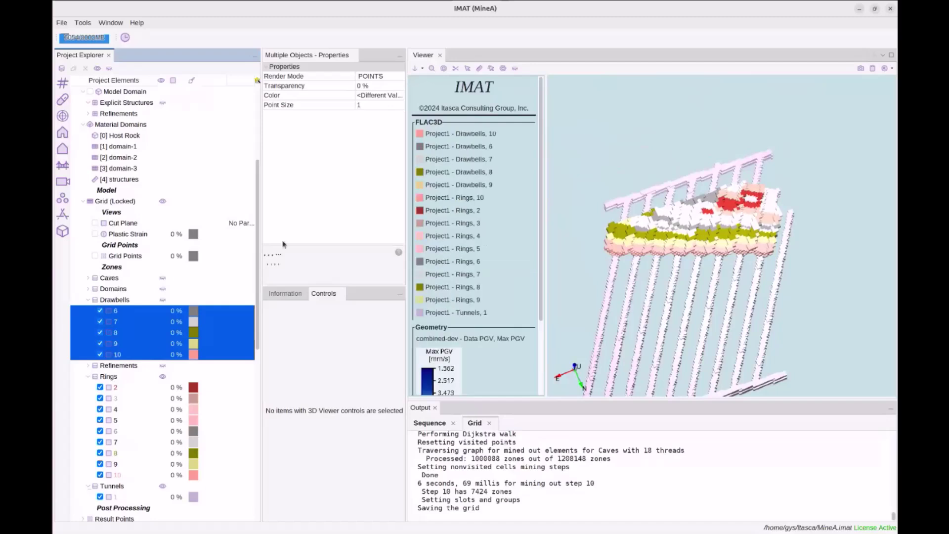
left_click(376, 76)
left_click(368, 109)
left_click_drag(583, 185, 718, 216)
Step: Expand the grid's Caves group and display cave zones 1 to 10 around the rings, drawbells and tunnels
double_click(110, 279)
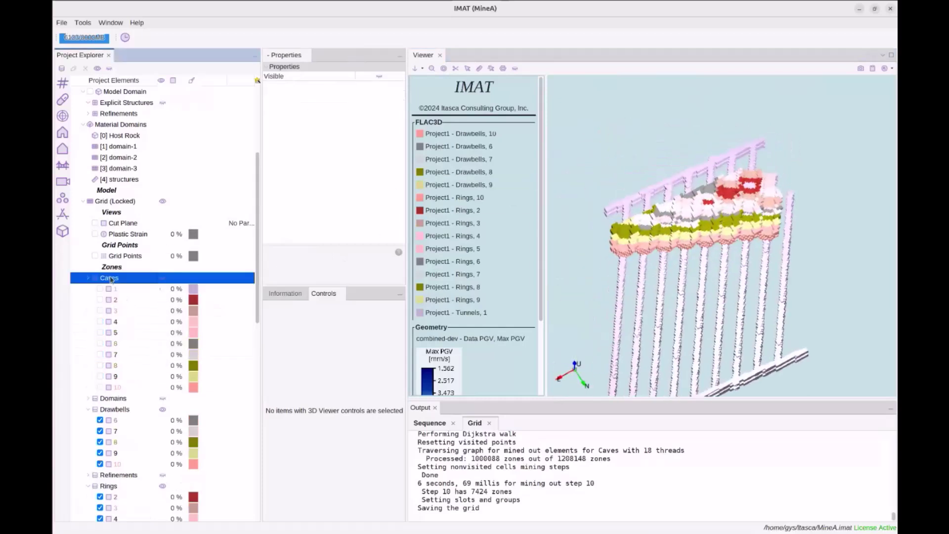
left_click(115, 291)
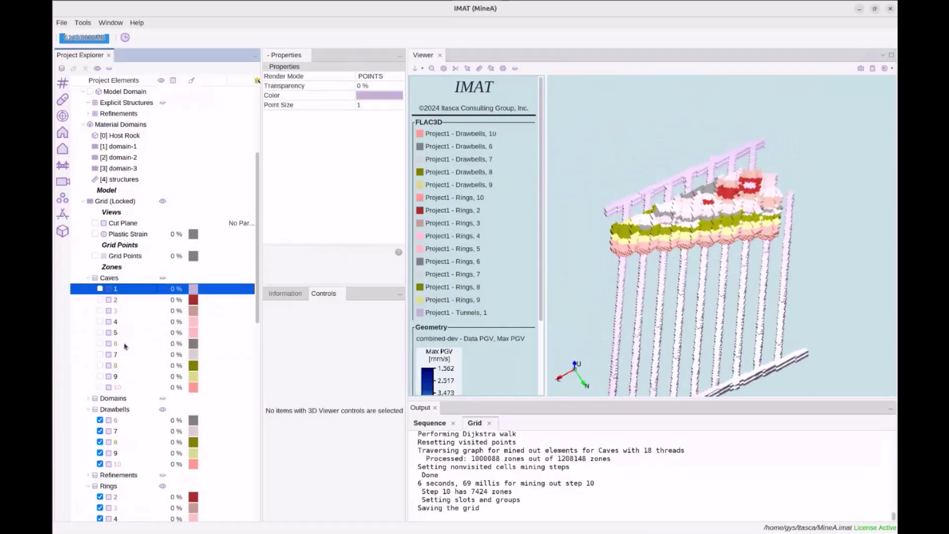
left_click(119, 388, "shift")
key("space")
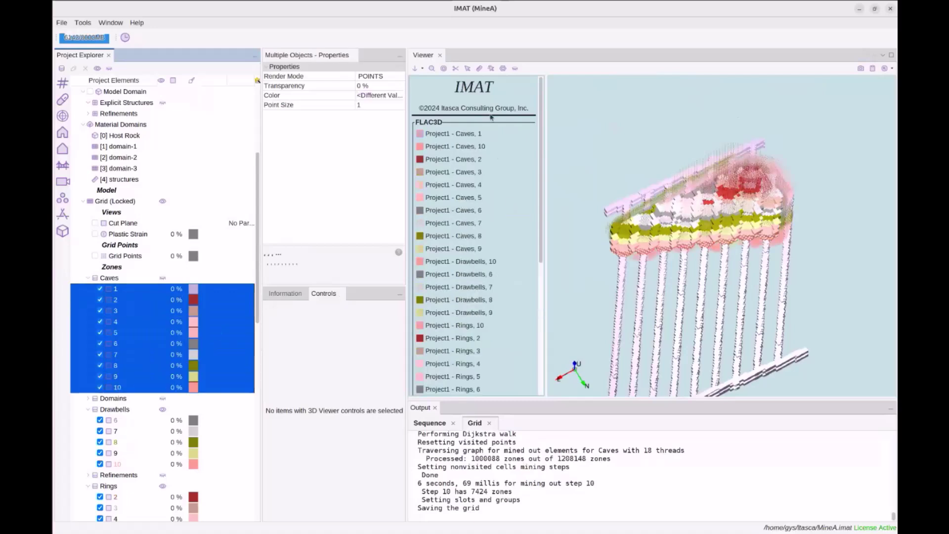
left_click_drag(689, 224, 652, 188)
Step: Render cave zones 1 to 10 as FACES and inspect the cave shape from several angles
left_click(379, 76)
left_click(376, 95)
left_click_drag(712, 208, 676, 217)
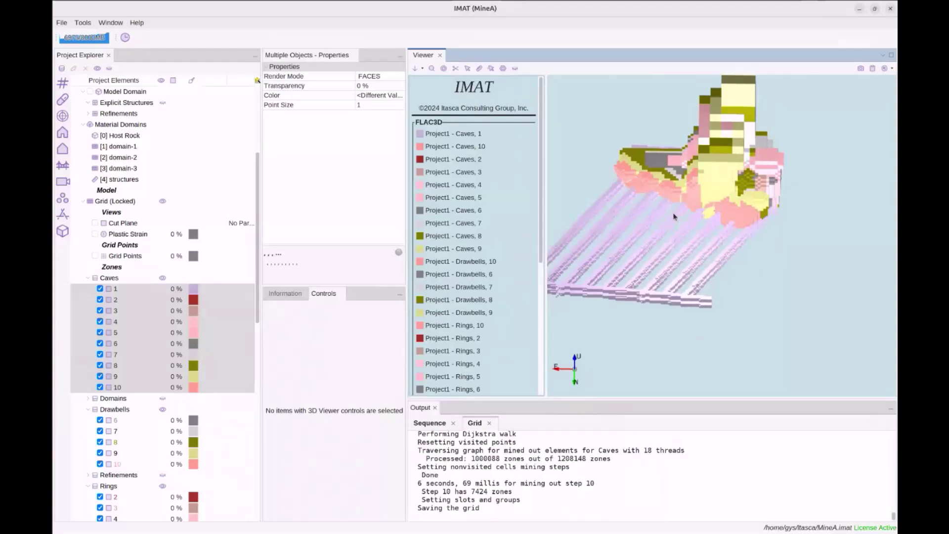
mouse_move(683, 220)
left_mouse_down()
mouse_move(673, 214)
mouse_move(680, 226)
left_mouse_up()
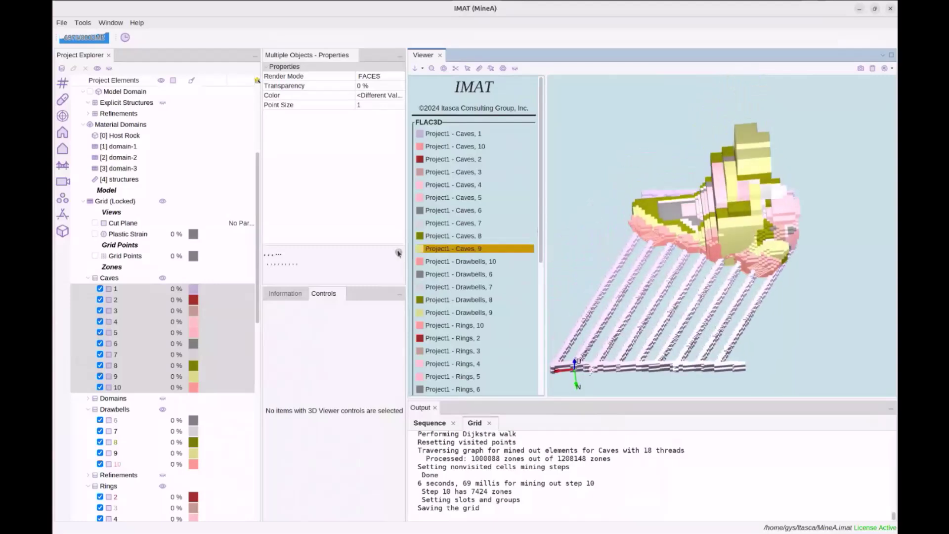
left_click_drag(601, 261, 492, 270)
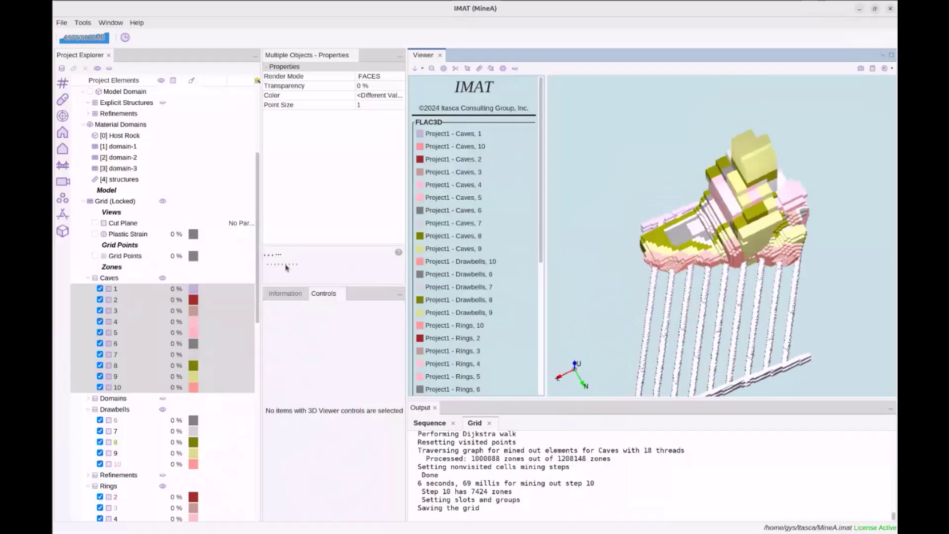
Step: Collapse the grid's Caves, Drawbells, Rings and Tunnels groups
double_click(104, 280)
left_click(89, 300)
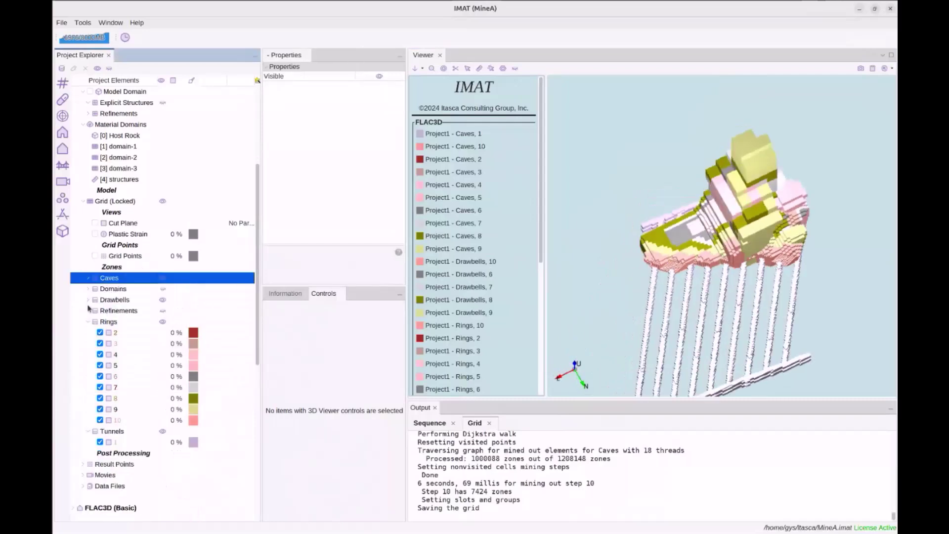
left_click(90, 321)
left_click(90, 333)
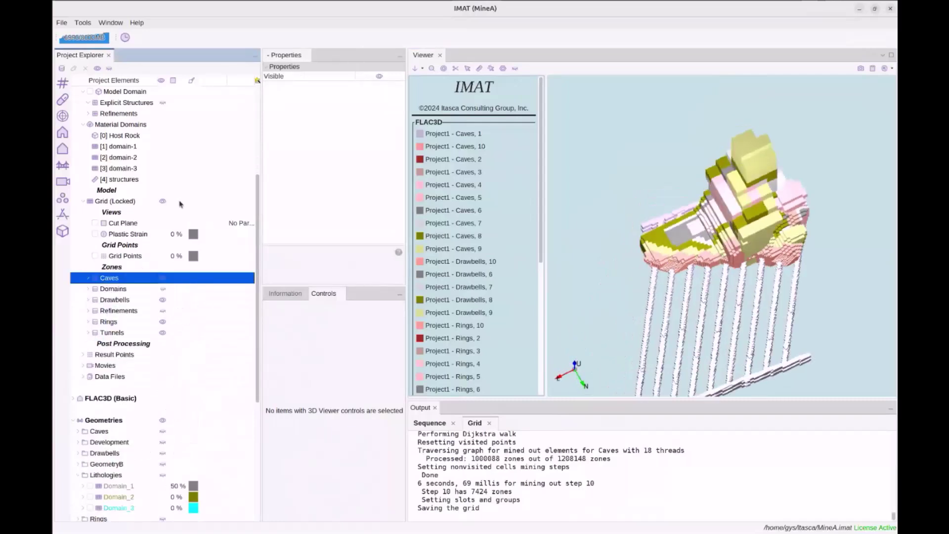
Step: Review the IMASS material properties of Host Rock, domain-1 and domain-2, including domain-1's block model options
scroll(181, 203, "up", 3)
left_click(131, 201)
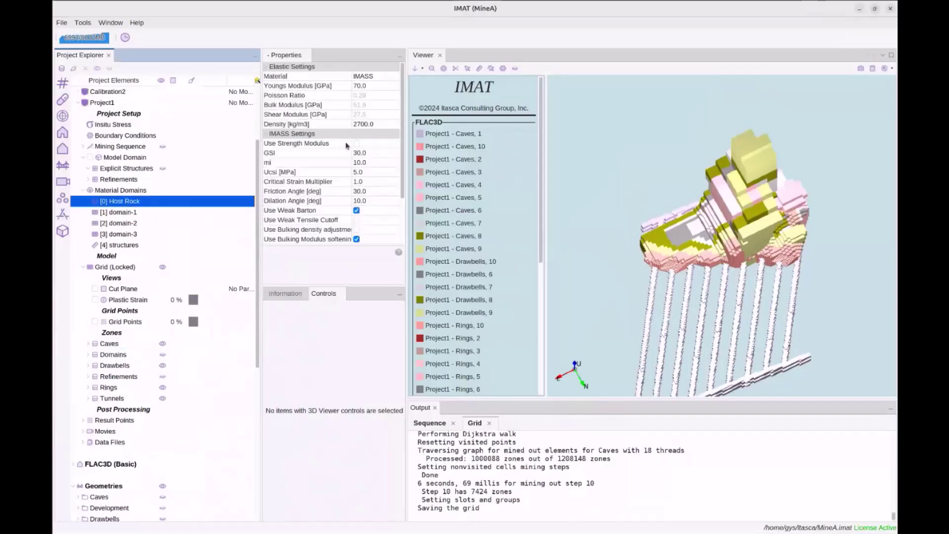
scroll(347, 145, "down", 2)
scroll(319, 194, "up", 1)
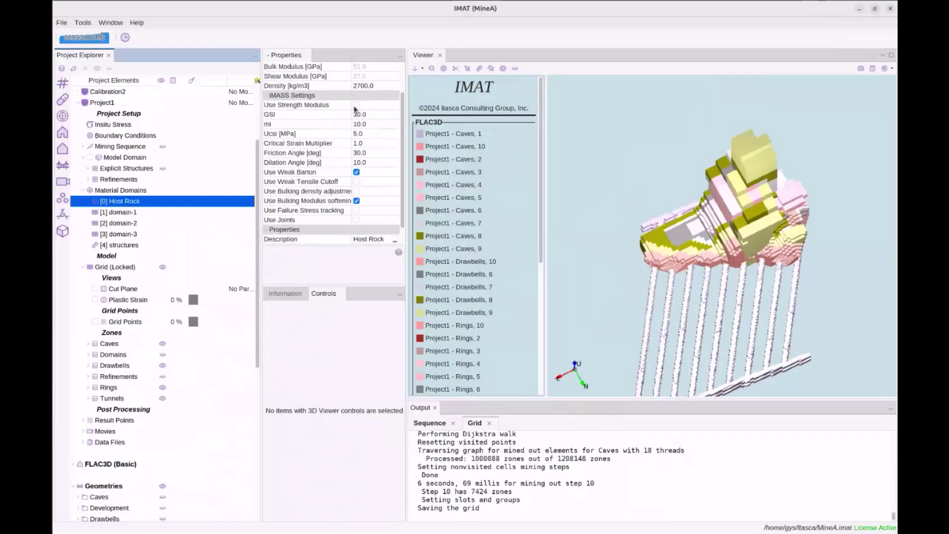
left_click(129, 211)
left_click(130, 223)
left_click(136, 213)
scroll(349, 172, "down", 4)
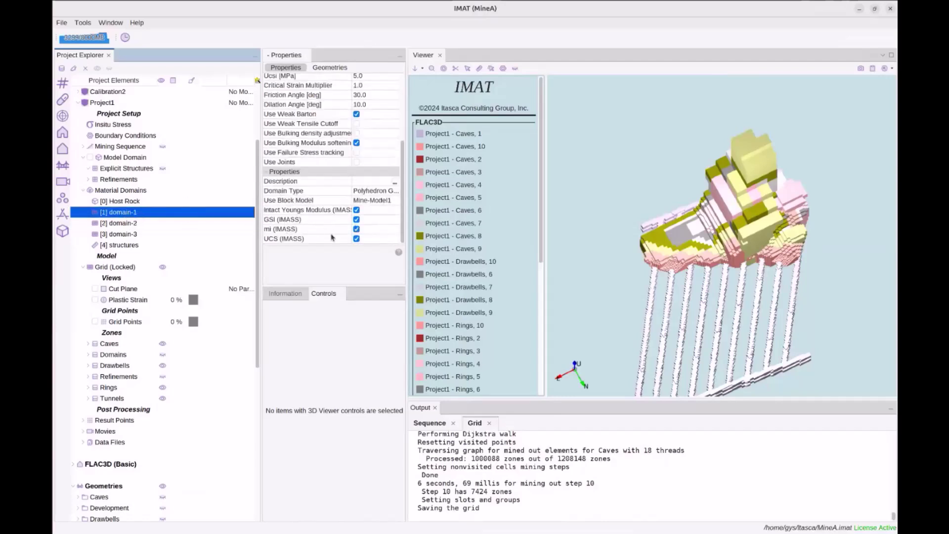
left_click(124, 225)
Step: Change the structures domain's material from IMASS to the Strain Softening model and turn on Include joints
left_click(124, 244)
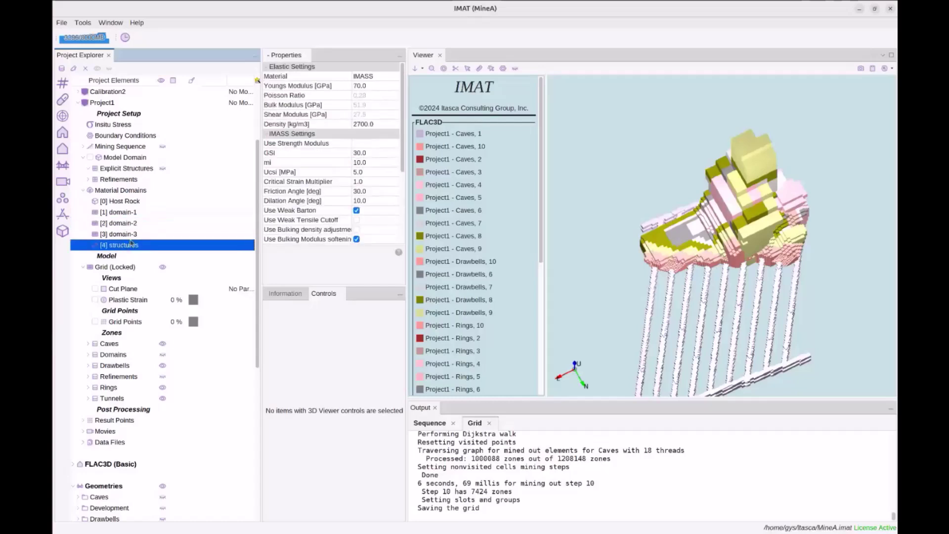
left_click(370, 77)
left_click(377, 58)
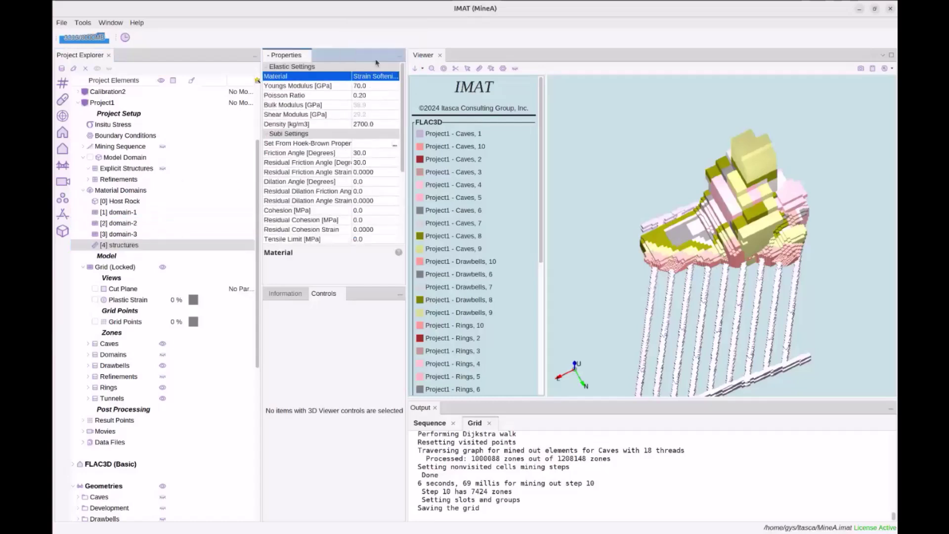
scroll(381, 96, "down", 3)
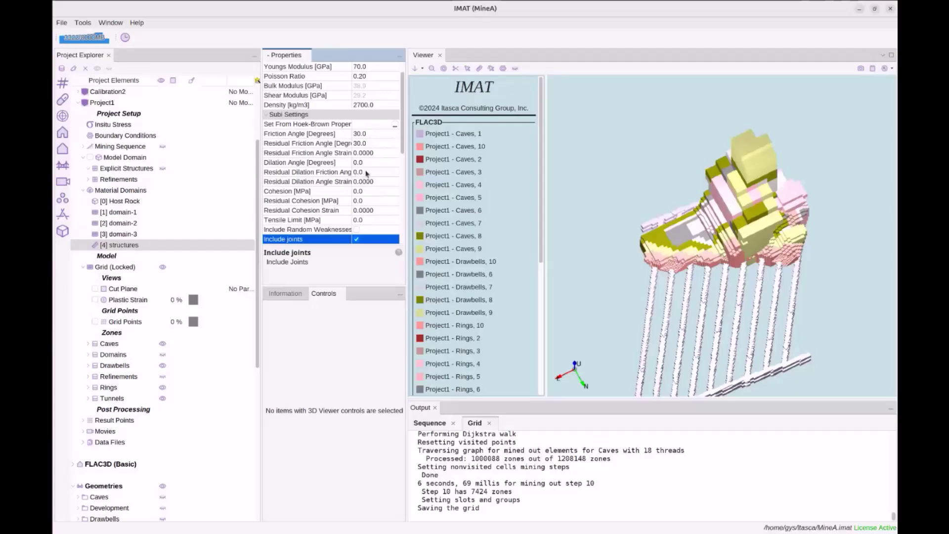
Step: Examine the structures domain's joint settings and look over the displayed cave and tunnel zones from other angles
scroll(363, 170, "down", 3)
scroll(339, 149, "down", 4)
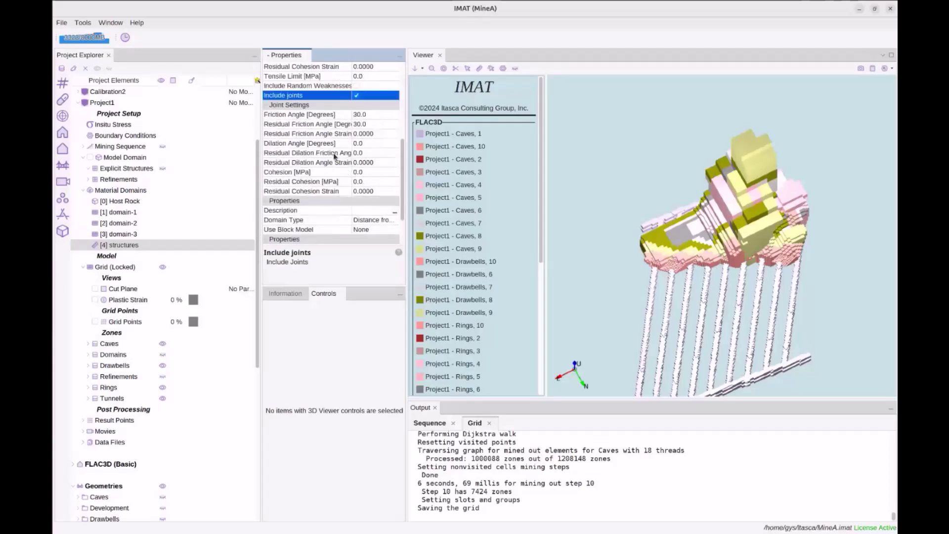
scroll(333, 157, "up", 3)
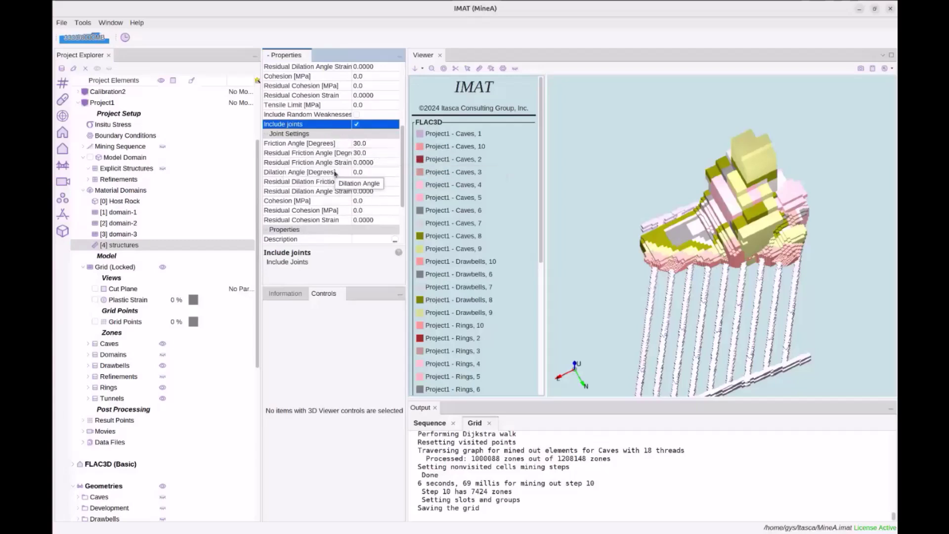
scroll(366, 148, "up", 1)
left_click_drag(666, 236, 675, 232)
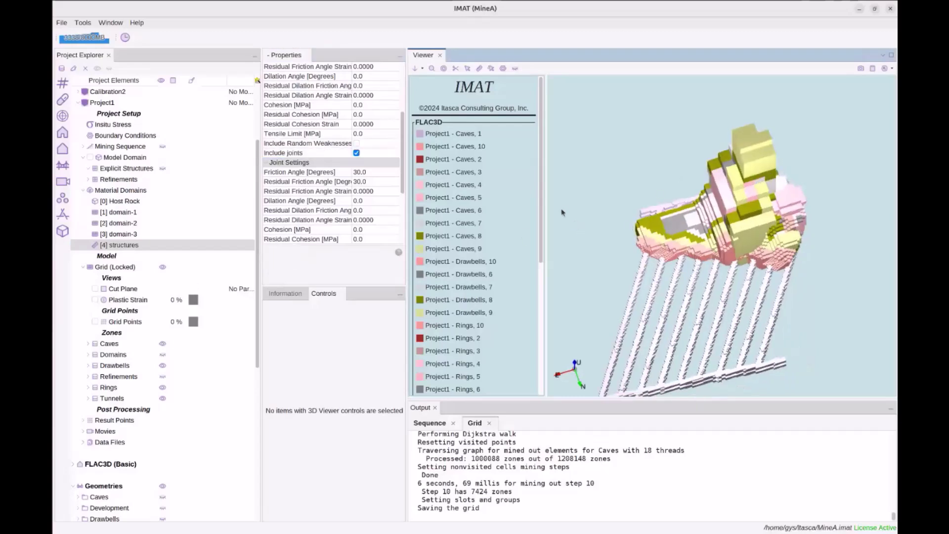
left_click_drag(739, 266, 705, 252)
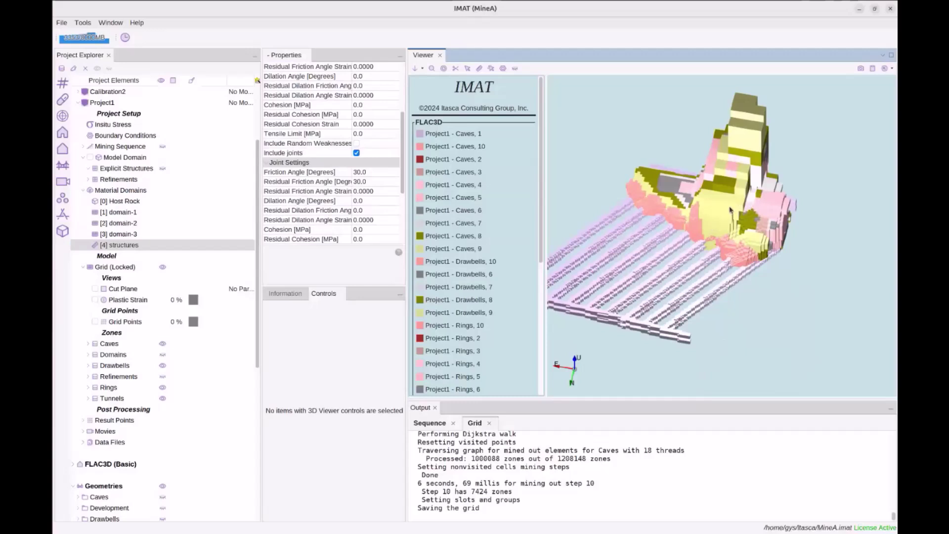
left_click_drag(721, 202, 717, 209)
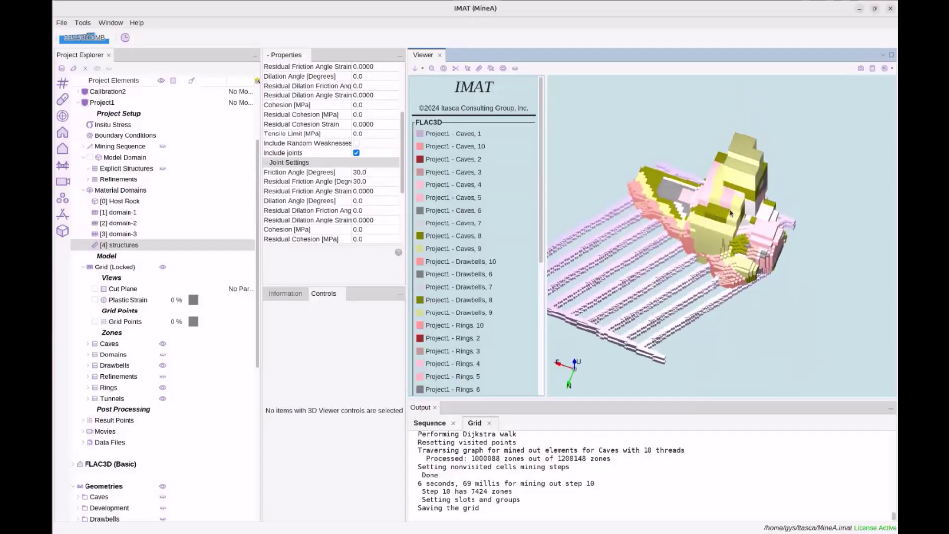
Step: Turn on Assign Weakness Orientation for the structures domain and collapse Project1's Grid item
scroll(359, 186, "up", 2)
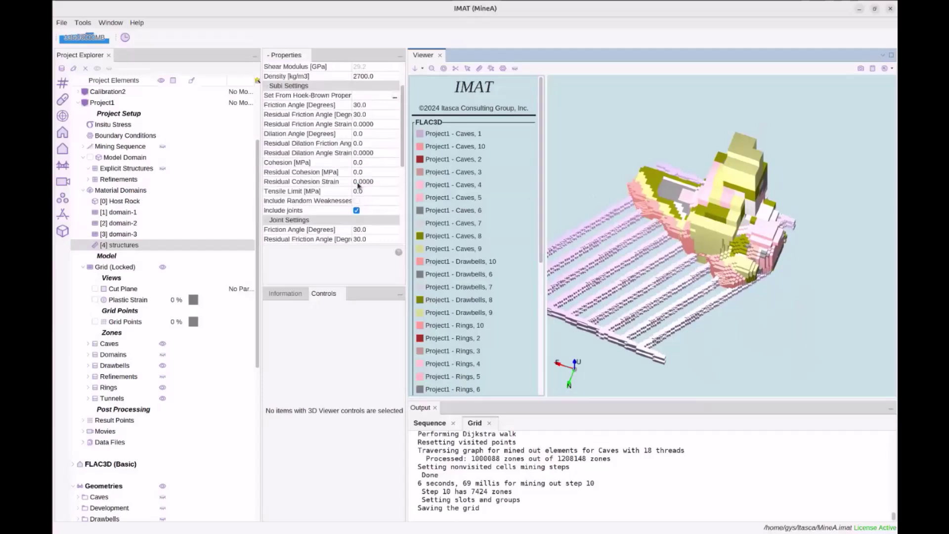
scroll(368, 176, "up", 2)
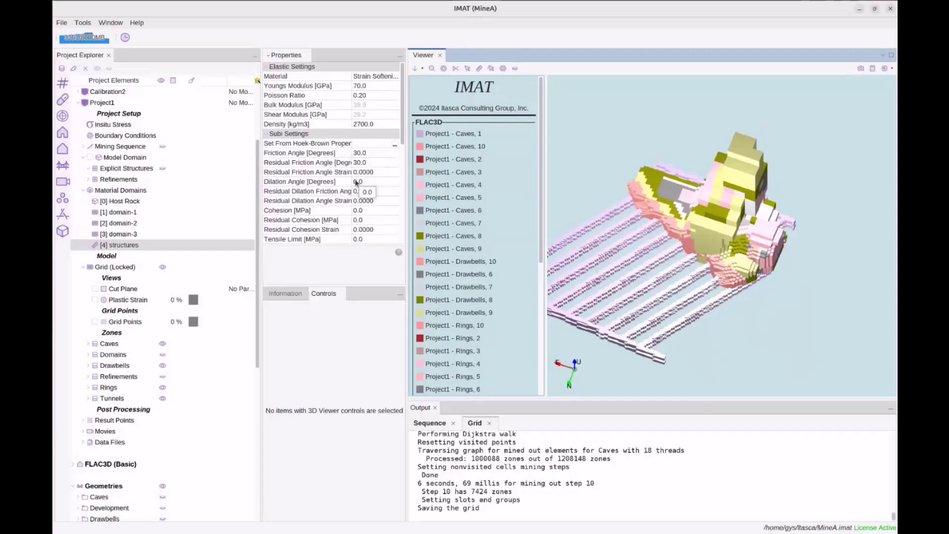
scroll(349, 181, "down", 1)
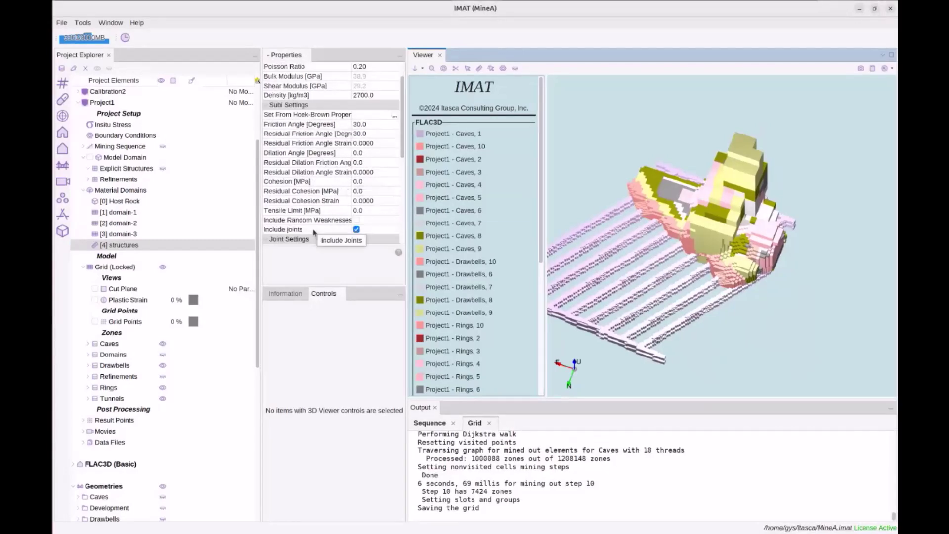
scroll(356, 183, "down", 2)
scroll(357, 183, "down", 2)
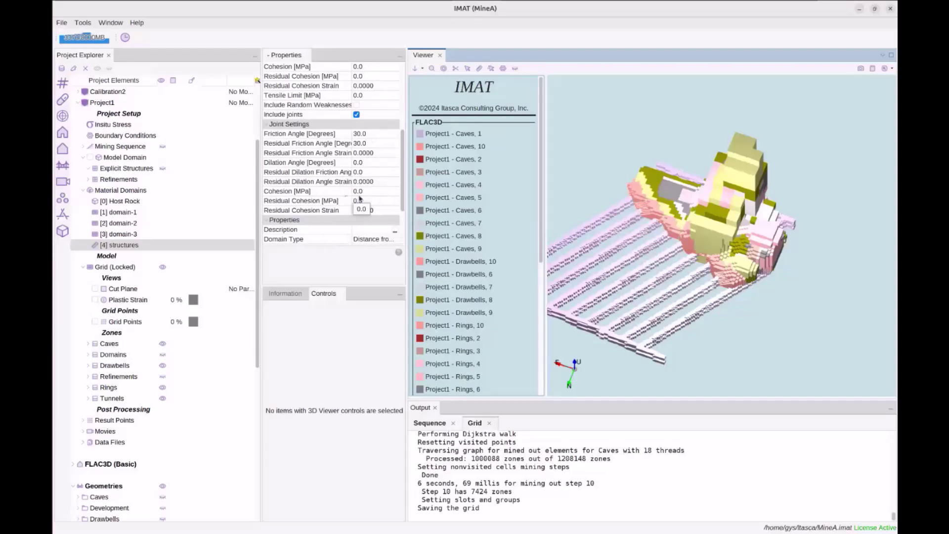
scroll(352, 170, "down", 2)
scroll(355, 185, "down", 1)
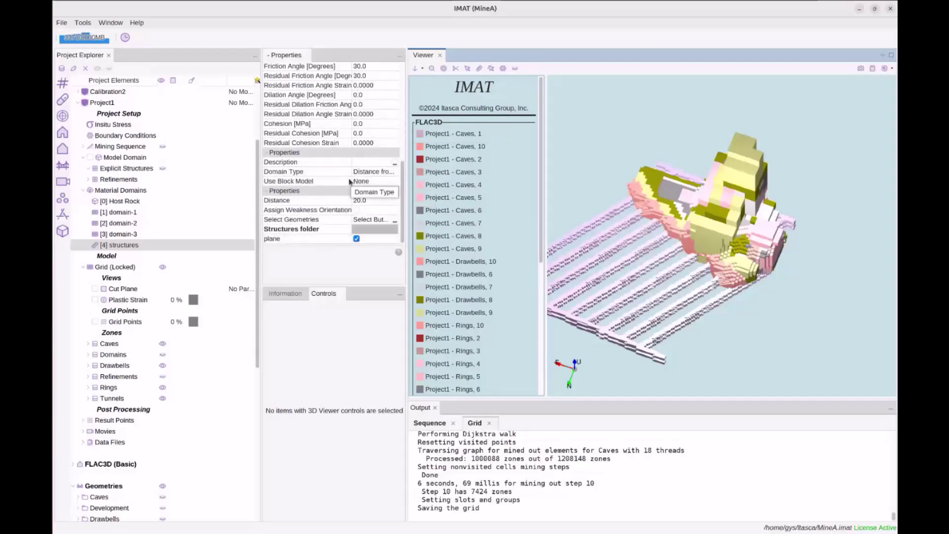
left_click(359, 211)
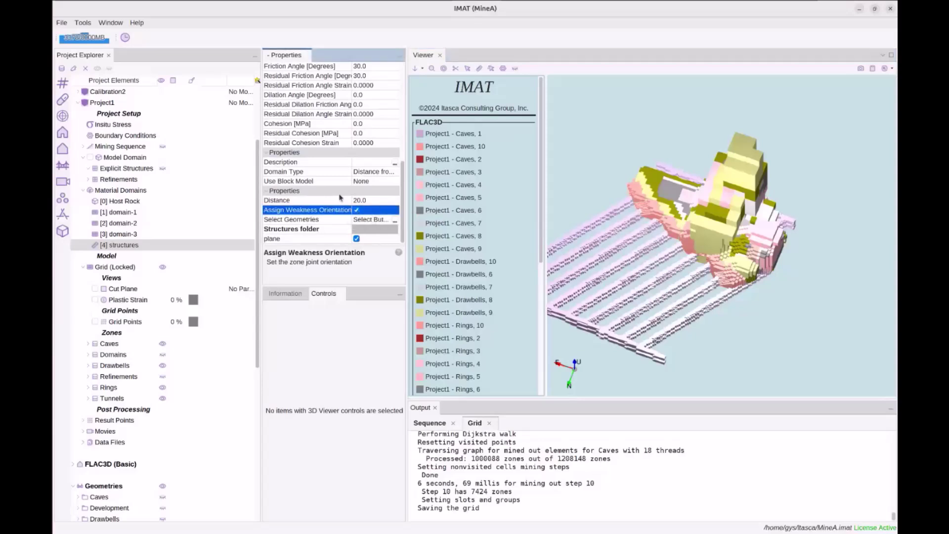
scroll(321, 198, "up", 2)
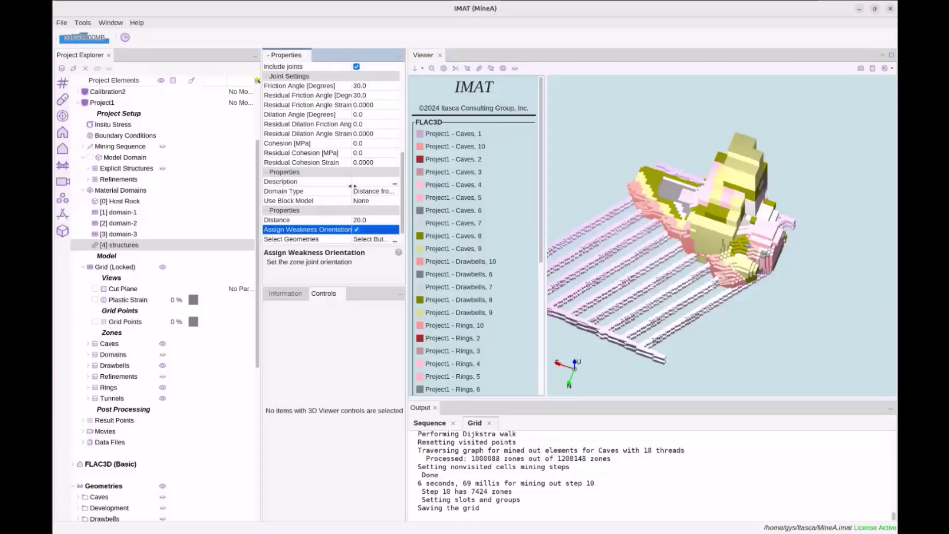
scroll(352, 188, "down", 2)
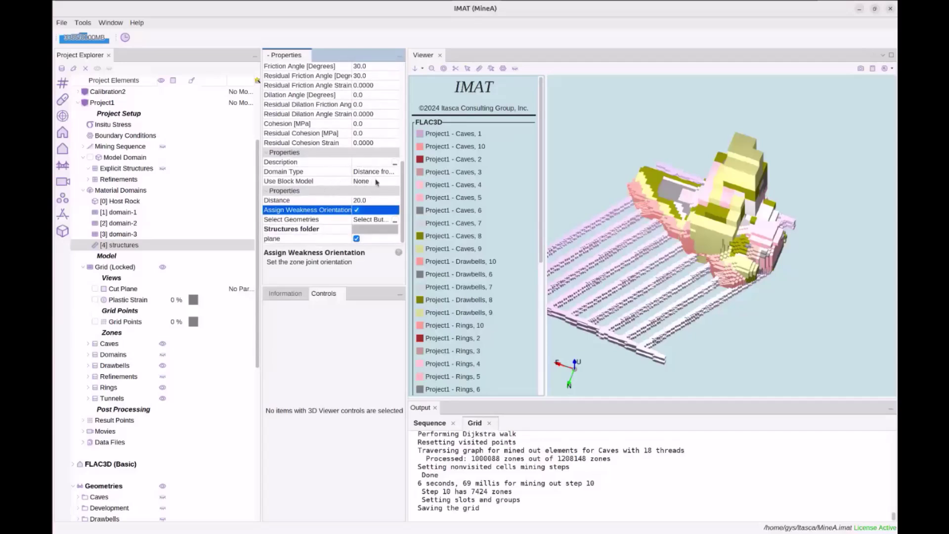
left_click(333, 262)
left_click(83, 267)
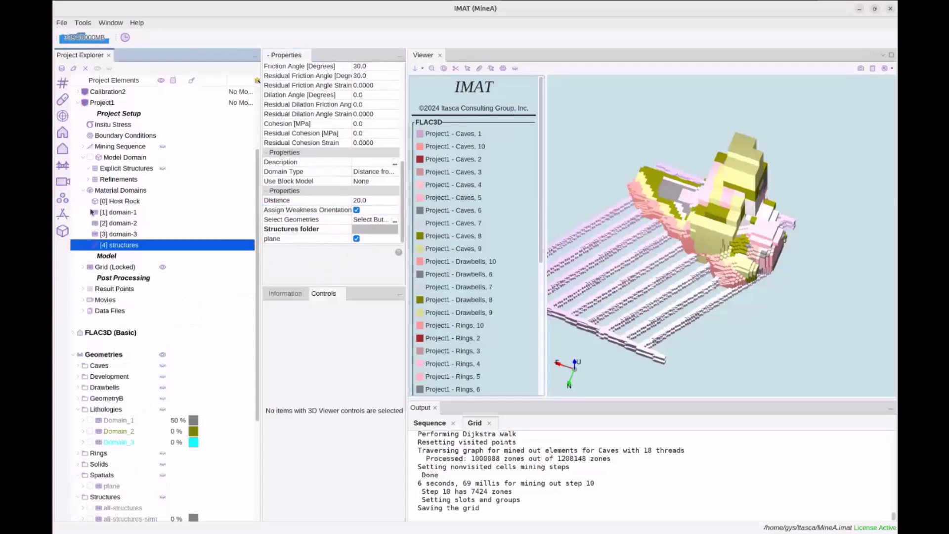
Step: Check Project1's solver settings and available project commands, with its Material Domains collapsed
left_click(84, 191)
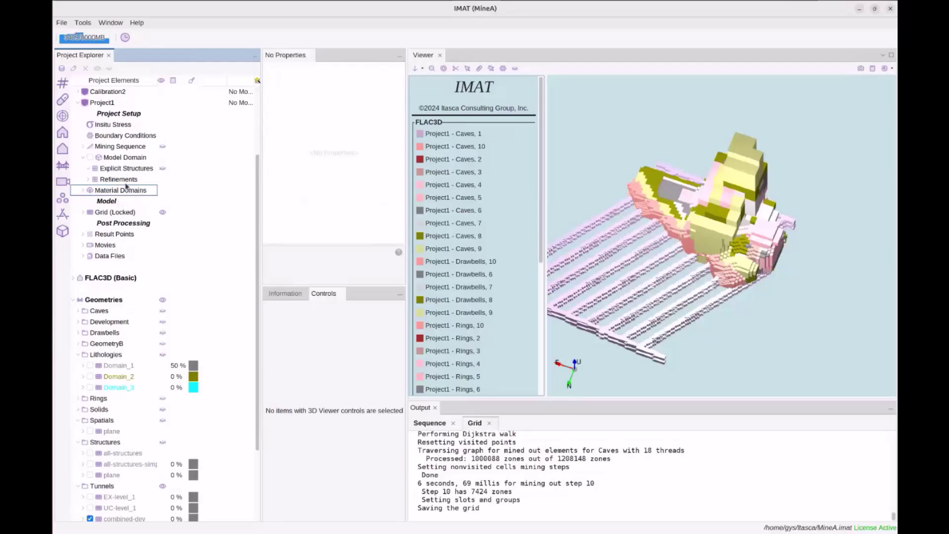
double_click(107, 105)
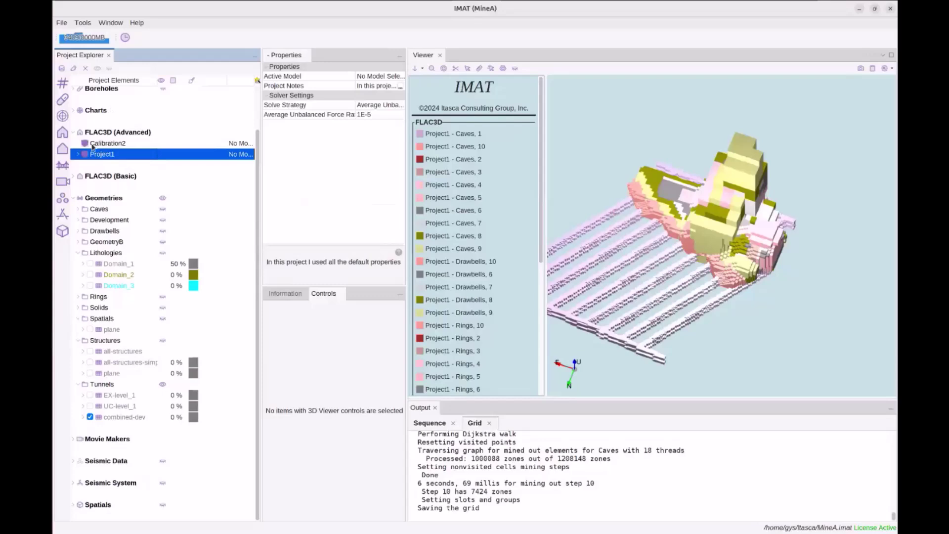
left_click(81, 154)
right_click(106, 166)
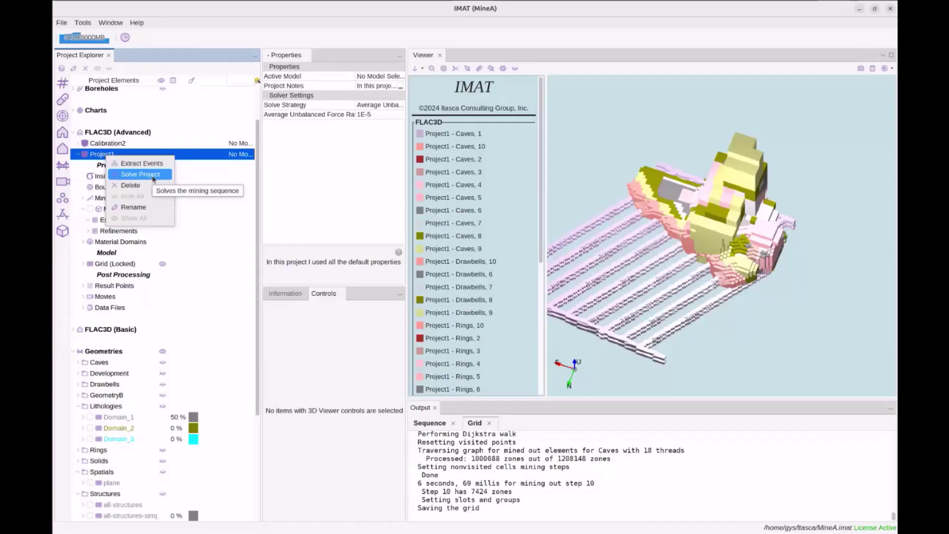
left_click(340, 277)
Step: Build a solve data file for Project1 named solve1-data
left_click(112, 307)
right_click(112, 309)
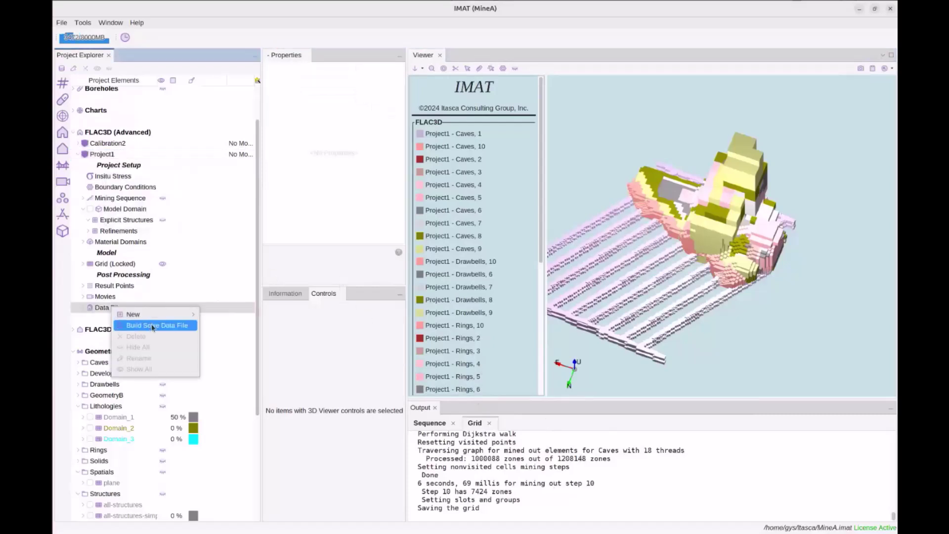
left_click(151, 326)
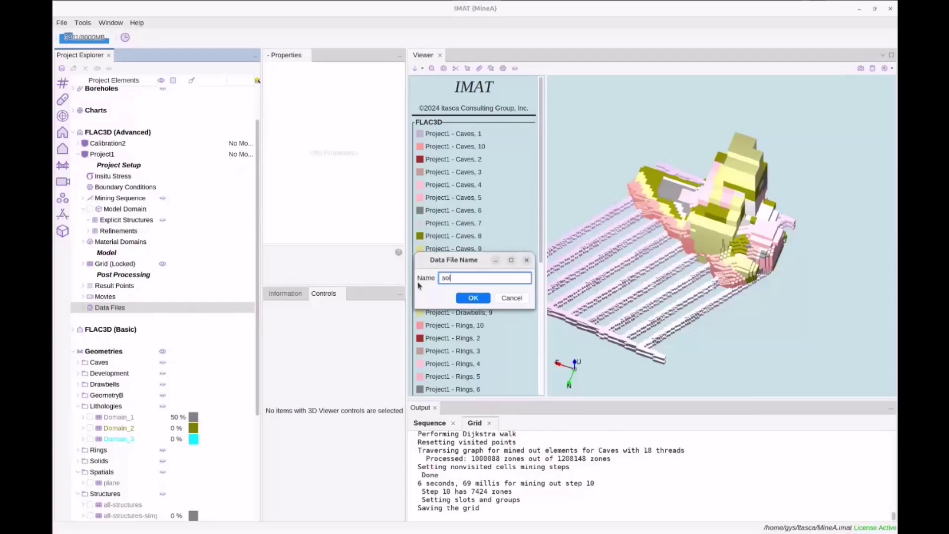
type("solve1-data")
key("Return")
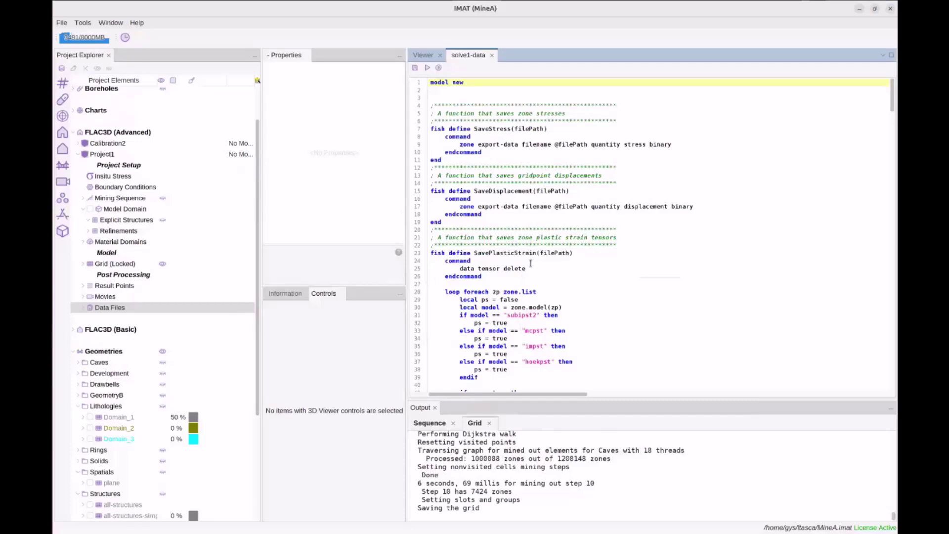
Step: Narrow the Project Explorer and Properties areas to give the solve1-data script more width
scroll(531, 260, "down", 2)
scroll(531, 257, "up", 2)
mouse_move(260, 224)
left_mouse_down()
mouse_move(226, 220)
mouse_move(249, 221)
left_mouse_up()
left_click_drag(407, 214, 363, 214)
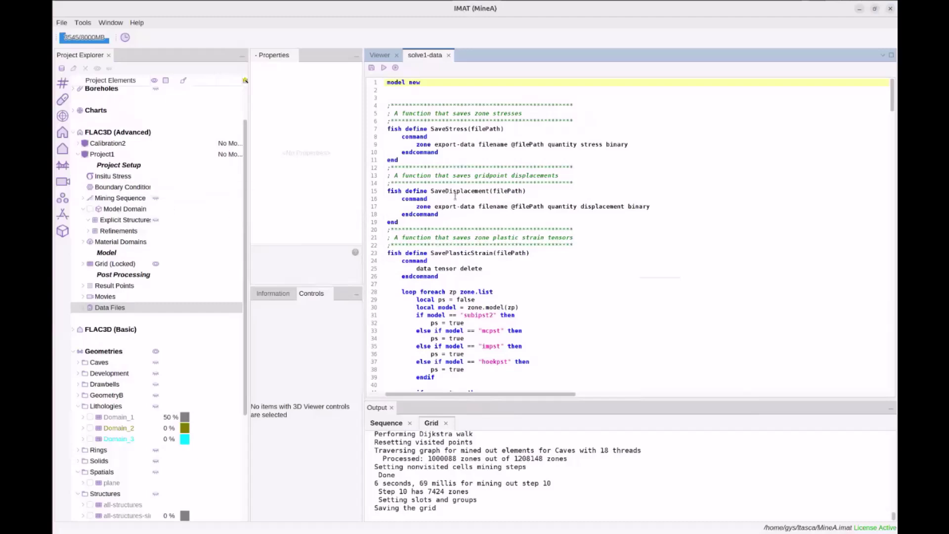
Step: Examine the solve1-data functions that save zone stresses, gridpoint displacements and plastic strain tensors
scroll(502, 194, "down", 4)
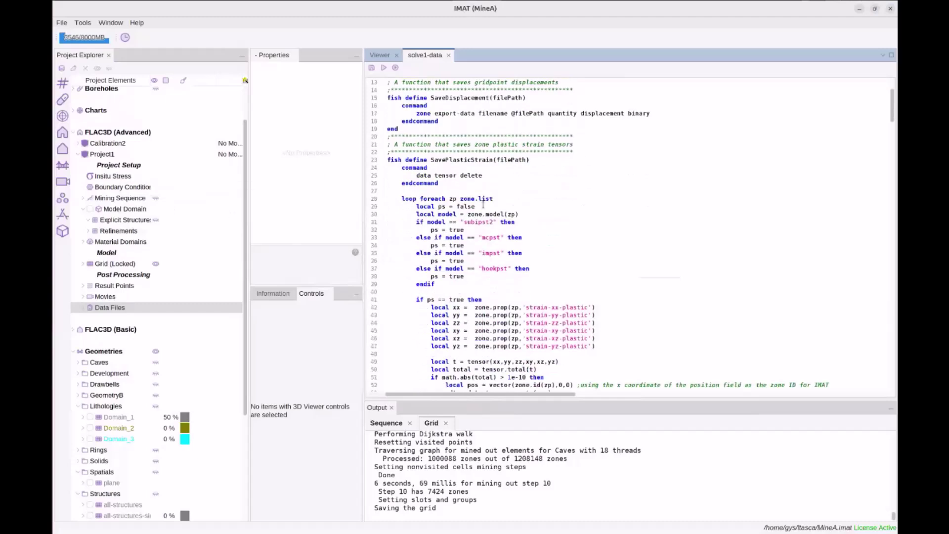
scroll(484, 204, "up", 4)
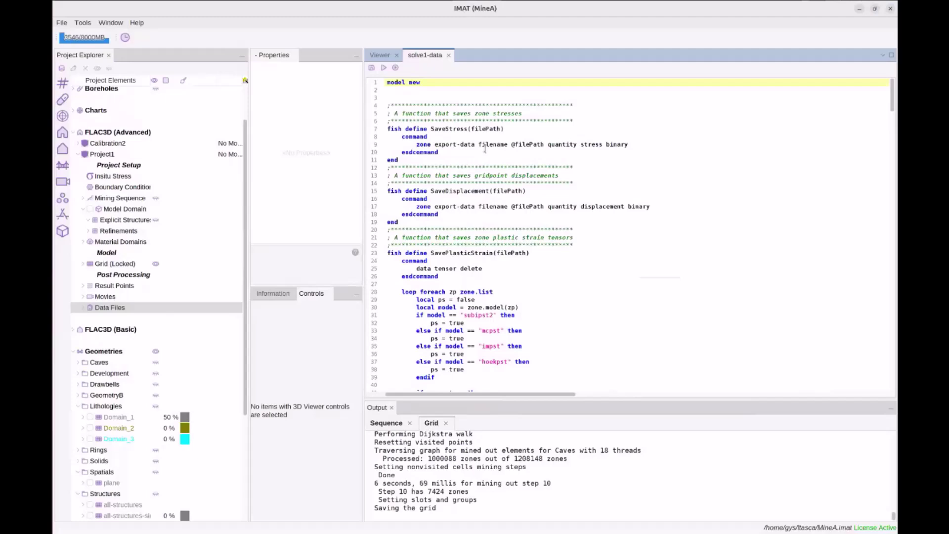
left_click_drag(425, 85, 386, 84)
scroll(488, 144, "down", 1)
left_click(472, 131)
scroll(440, 121, "up", 1)
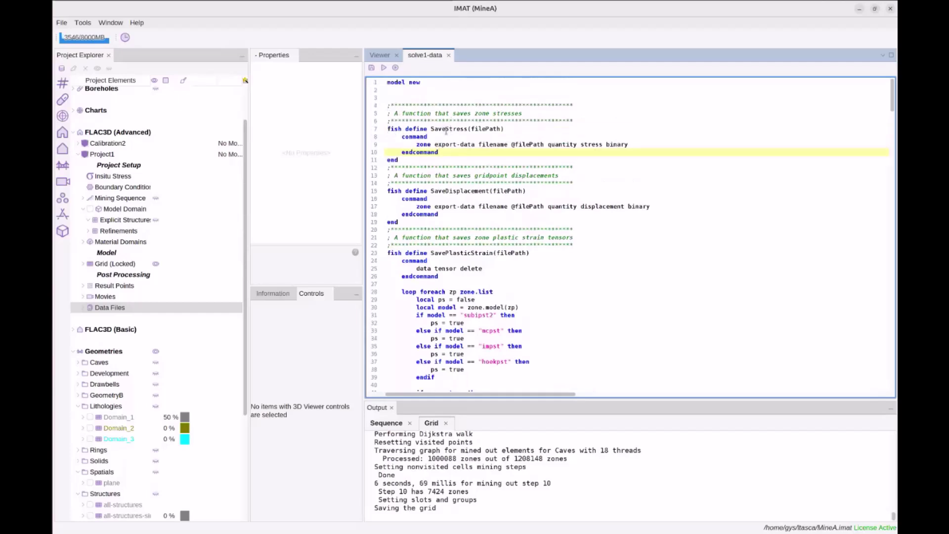
scroll(468, 176, "down", 2)
scroll(498, 195, "down", 9)
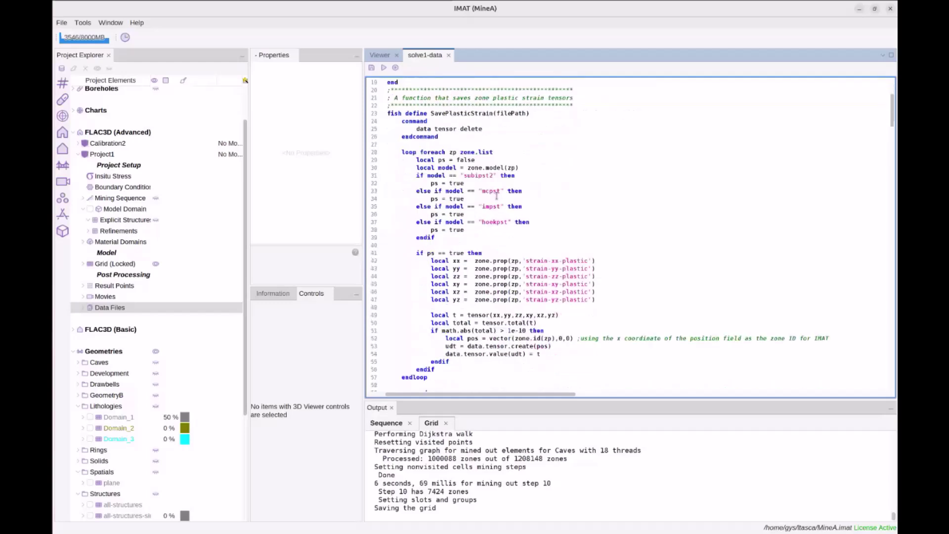
Step: Examine the LoadModelState function and the grid file path imported by the LoadGrid function in solve1-data
scroll(496, 195, "down", 7)
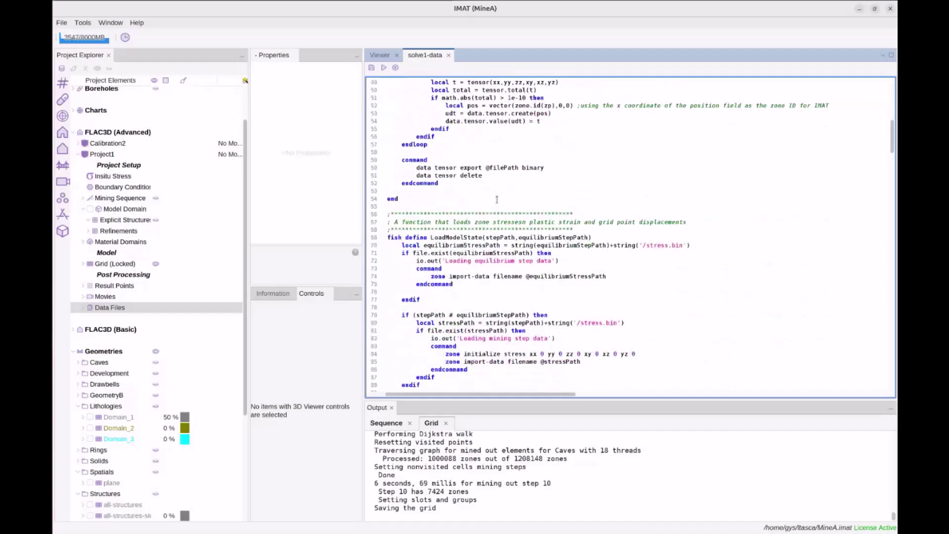
scroll(483, 227, "down", 2)
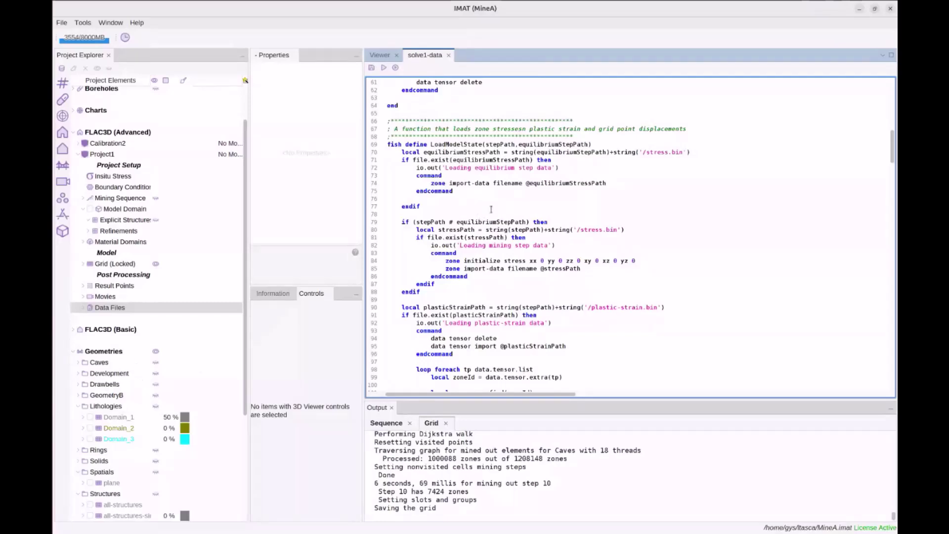
scroll(488, 211, "down", 1)
left_click(447, 121)
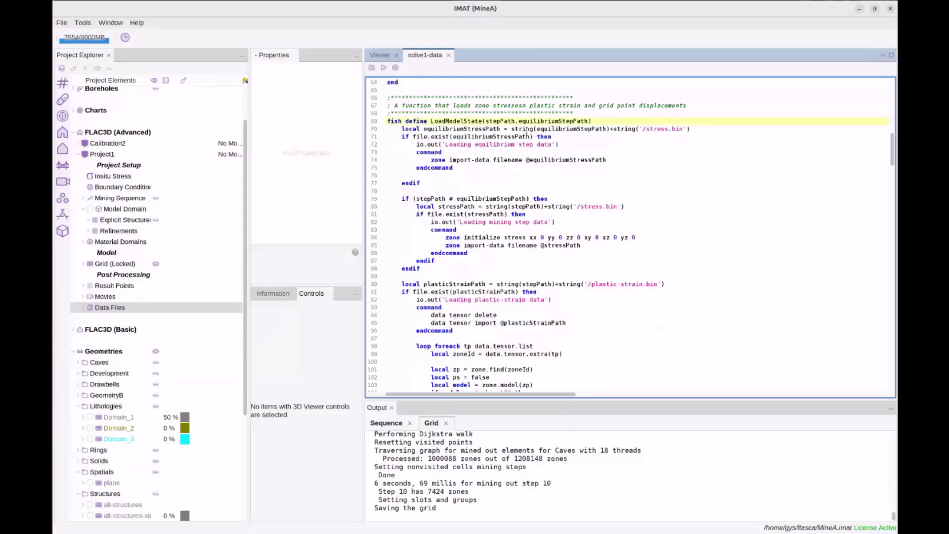
scroll(478, 122, "down", 10)
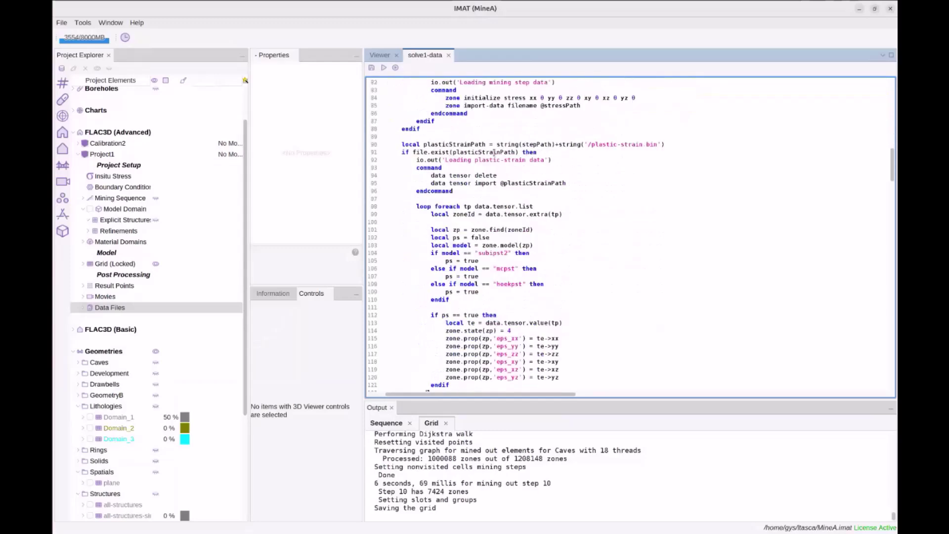
scroll(494, 153, "down", 11)
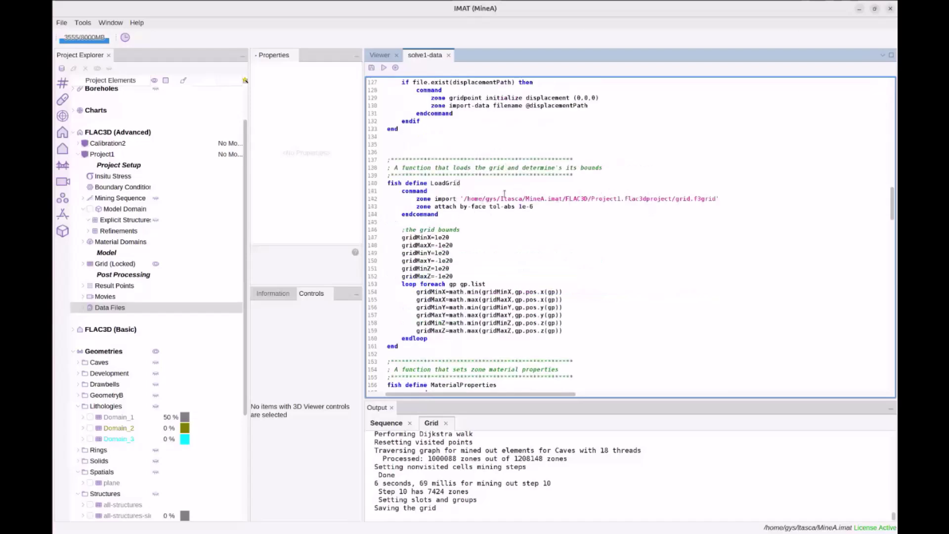
left_click_drag(466, 198, 713, 201)
left_click(667, 207)
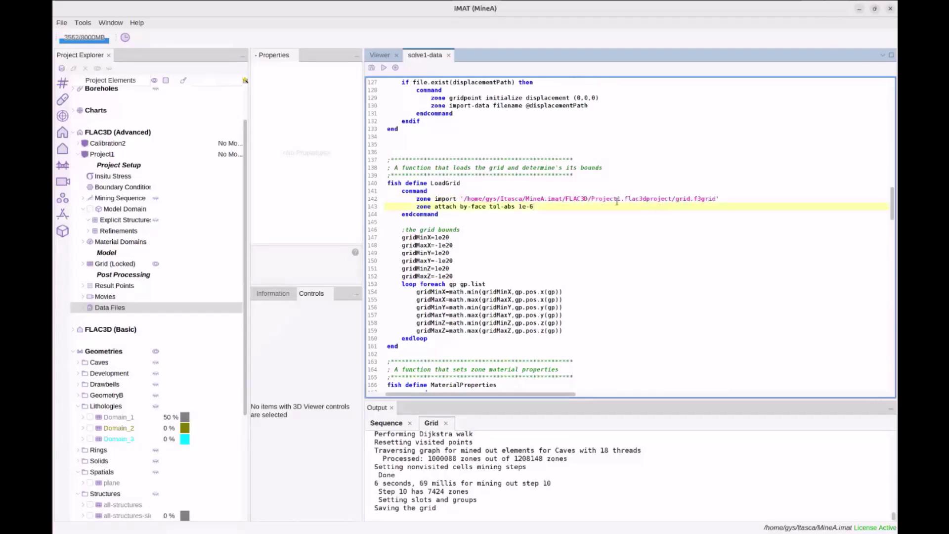
Step: Compare the script's MaterialProperties function with domain-1's material settings and read the property lines for each domain
scroll(543, 228, "down", 2)
scroll(549, 181, "down", 6)
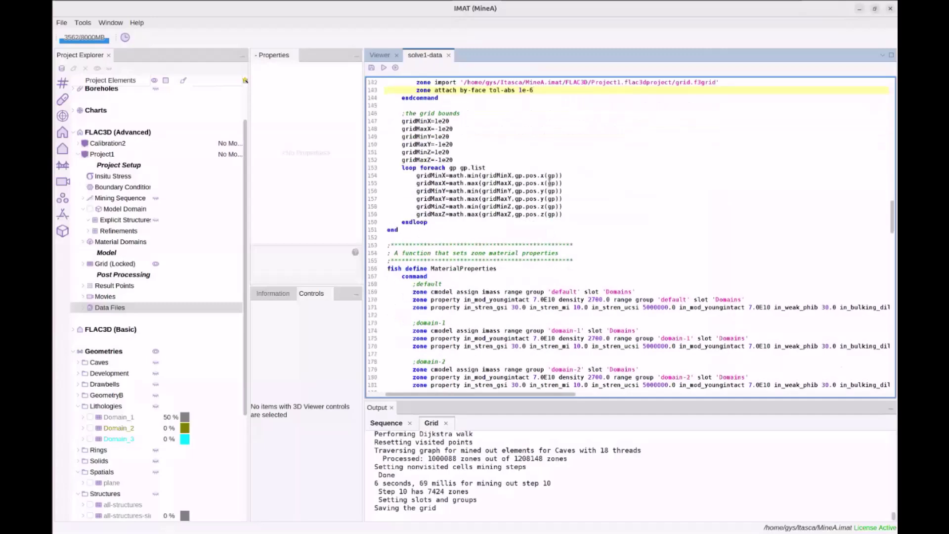
scroll(513, 174, "down", 1)
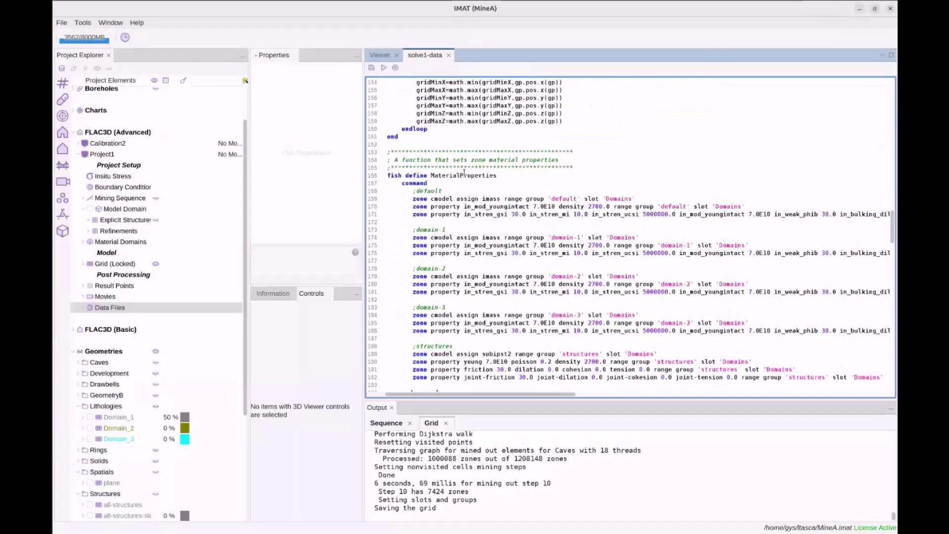
scroll(467, 180, "down", 1)
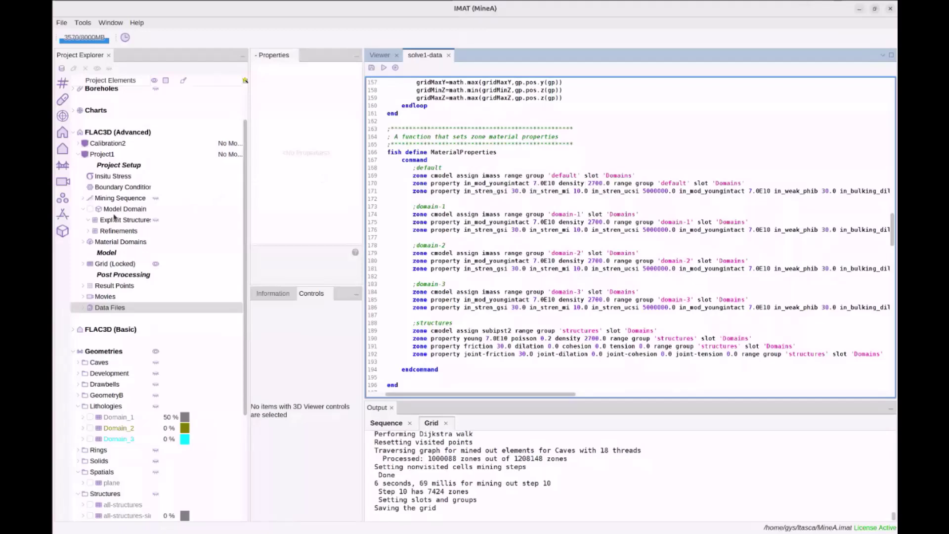
double_click(115, 243)
left_click(118, 262)
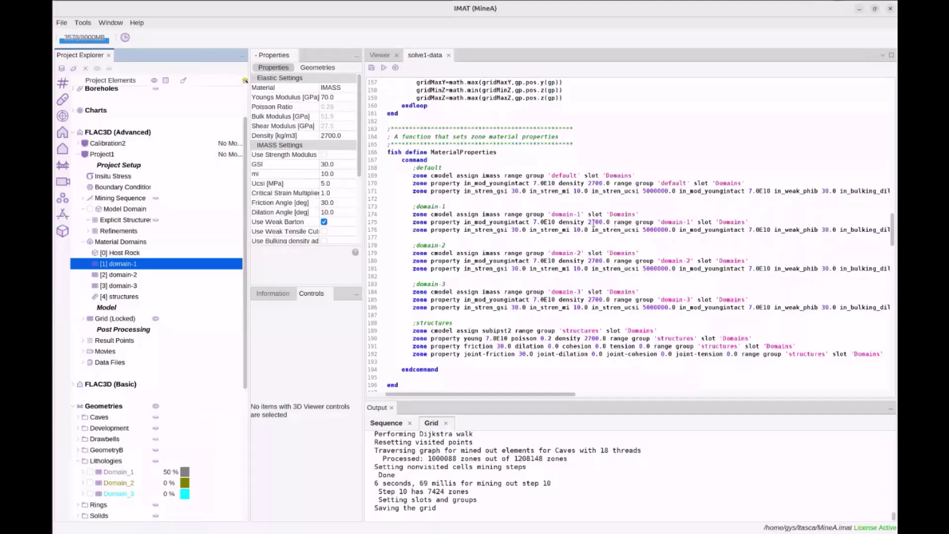
scroll(548, 242, "down", 4)
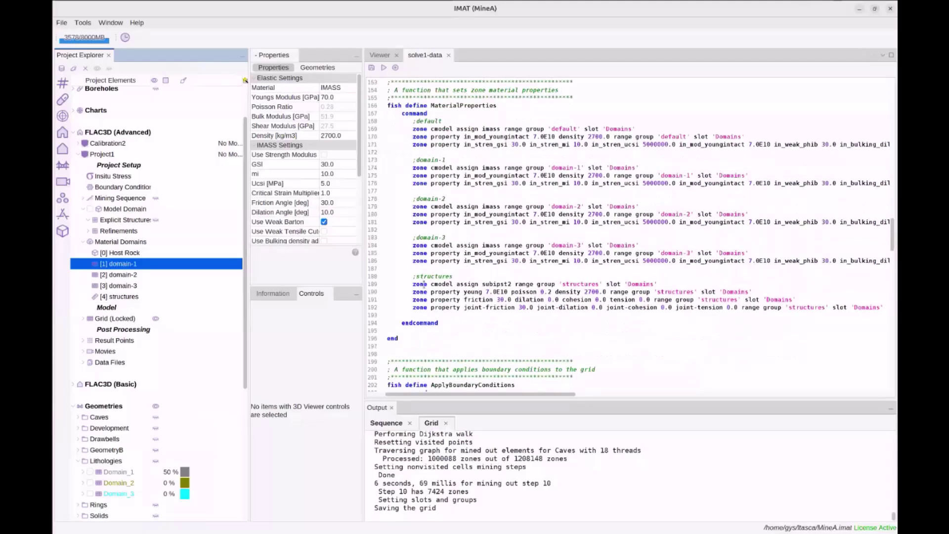
scroll(483, 264, "up", 1)
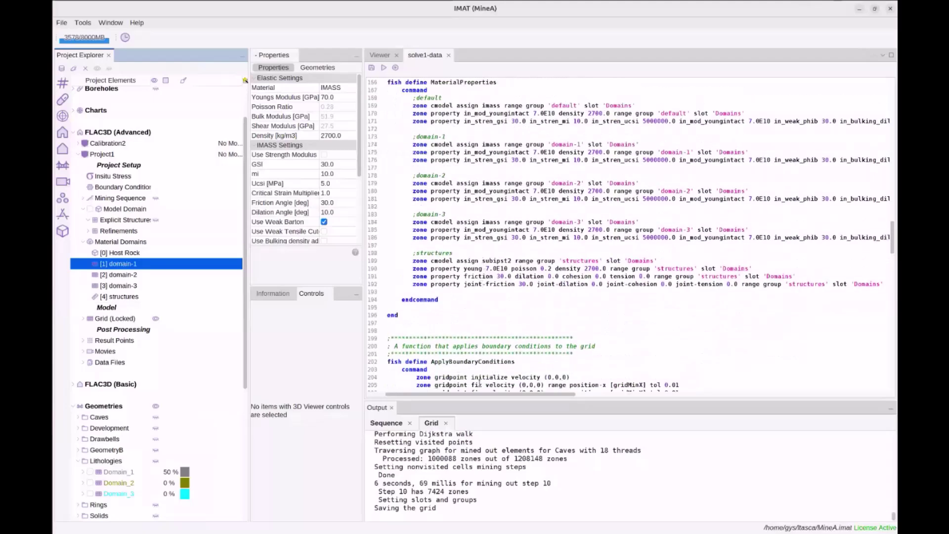
left_click_drag(475, 394, 748, 370)
scroll(748, 371, "left", 10)
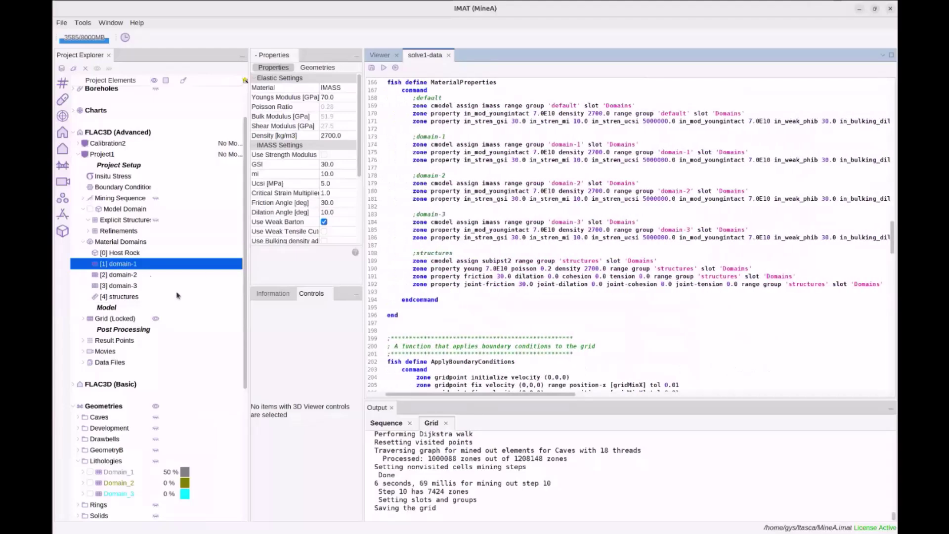
scroll(483, 272, "up", 1)
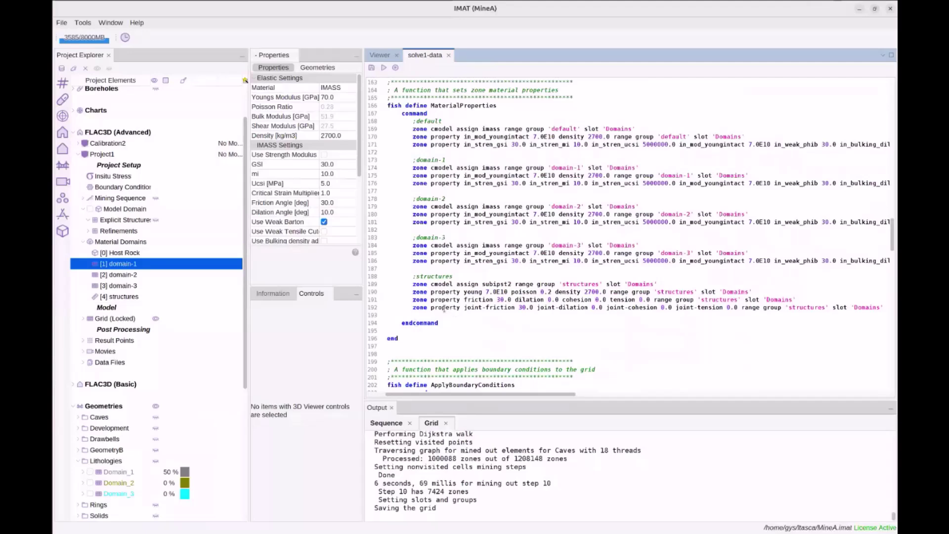
Step: Unlock Project1's grid for editing
right_click(119, 318)
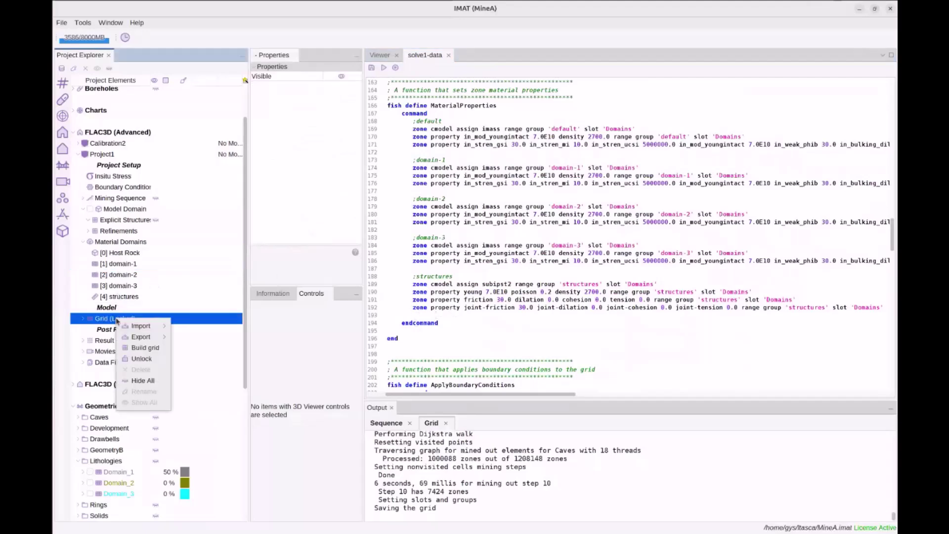
left_click(138, 358)
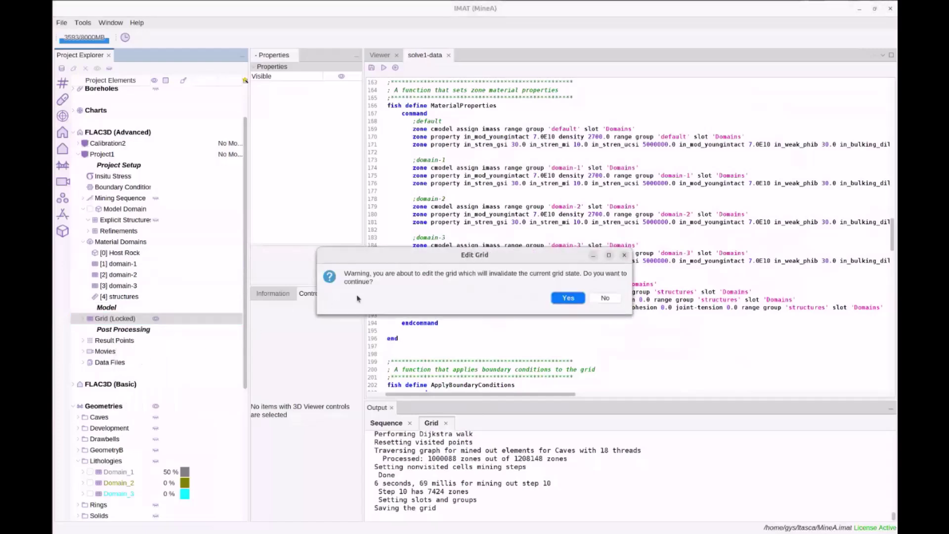
left_click(568, 298)
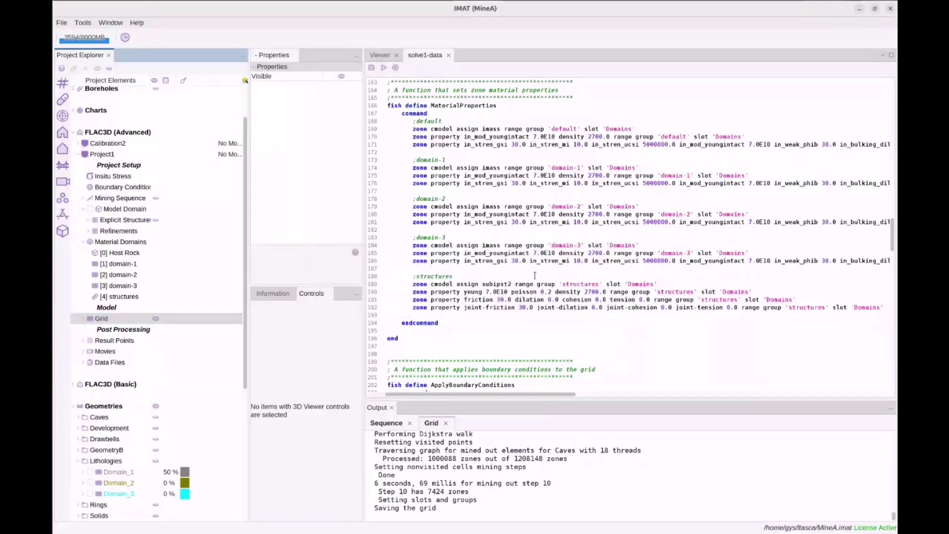
Step: Rebuild Project1's grid over the existing one, performing only the Apply material domains task
right_click(105, 320)
left_click(133, 347)
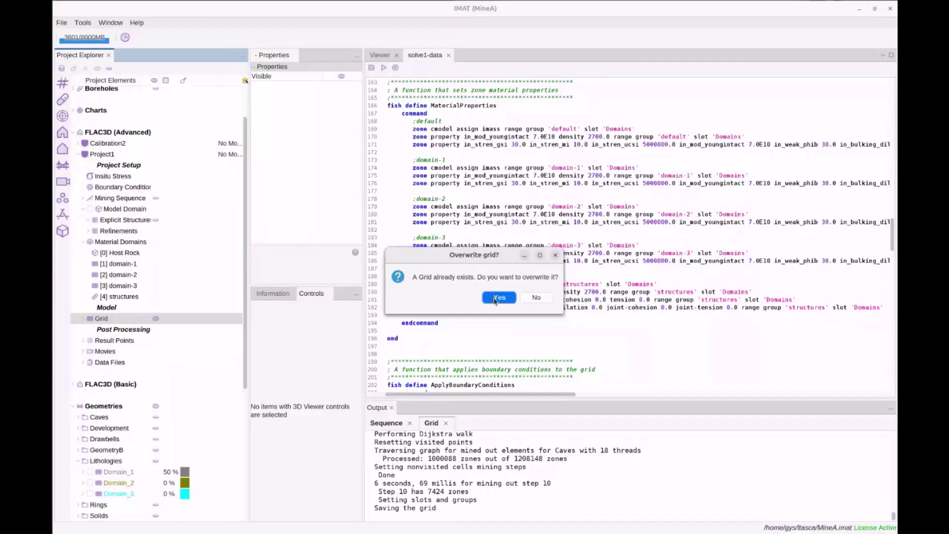
left_click(496, 300)
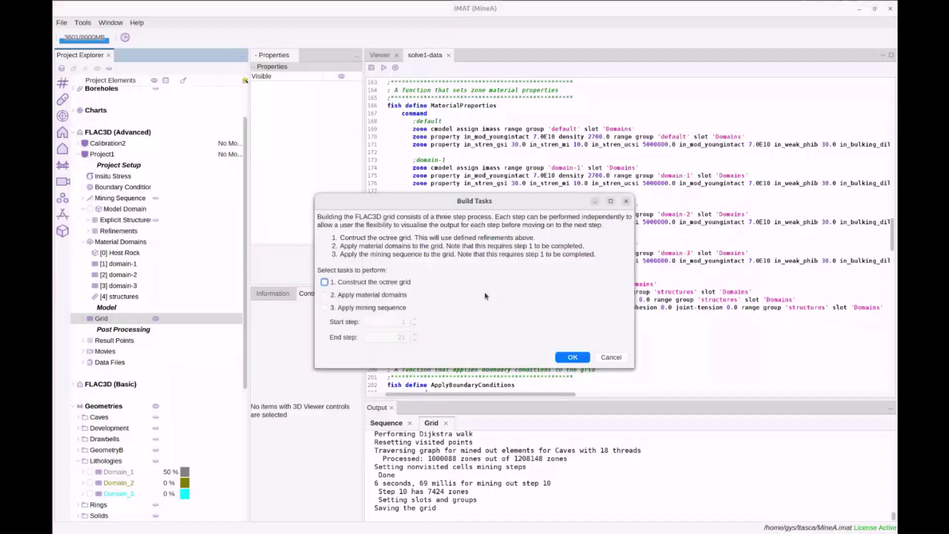
left_click(381, 295)
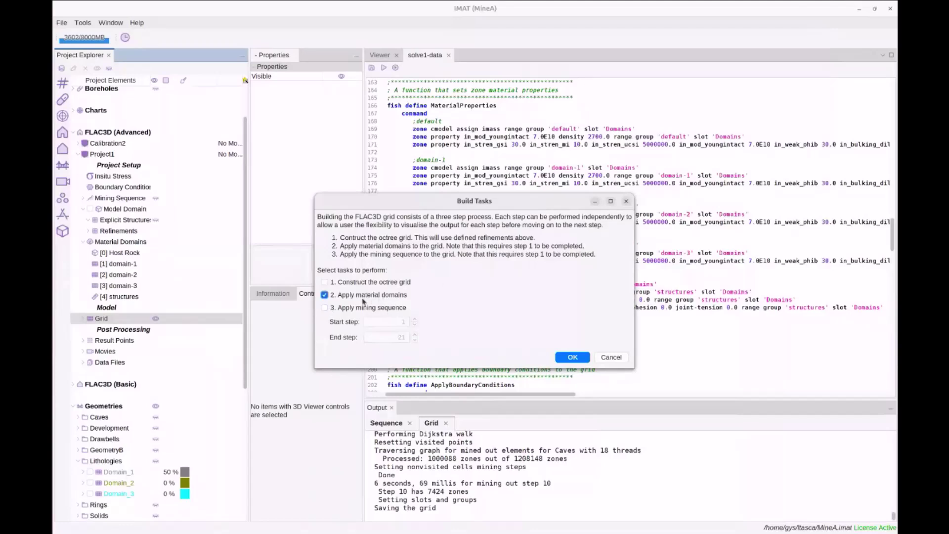
left_click(570, 357)
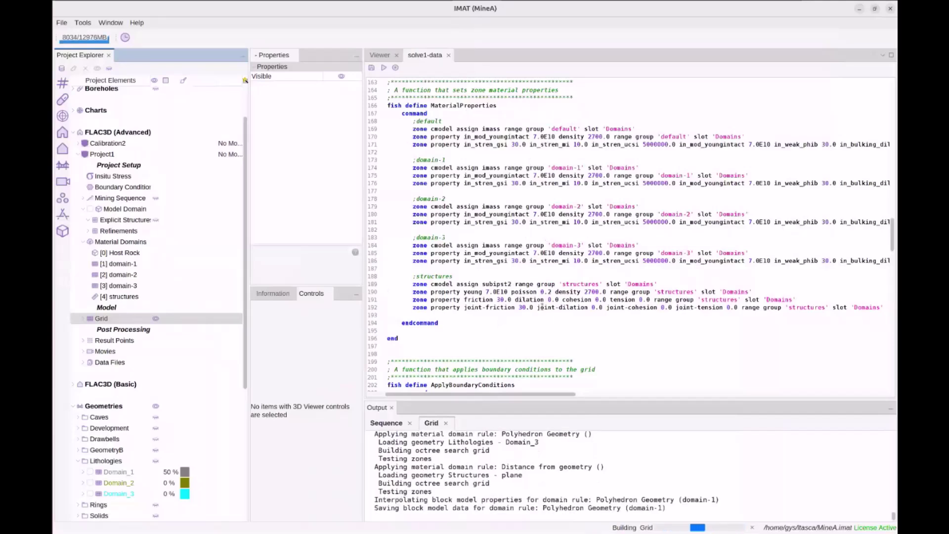
left_click(516, 297)
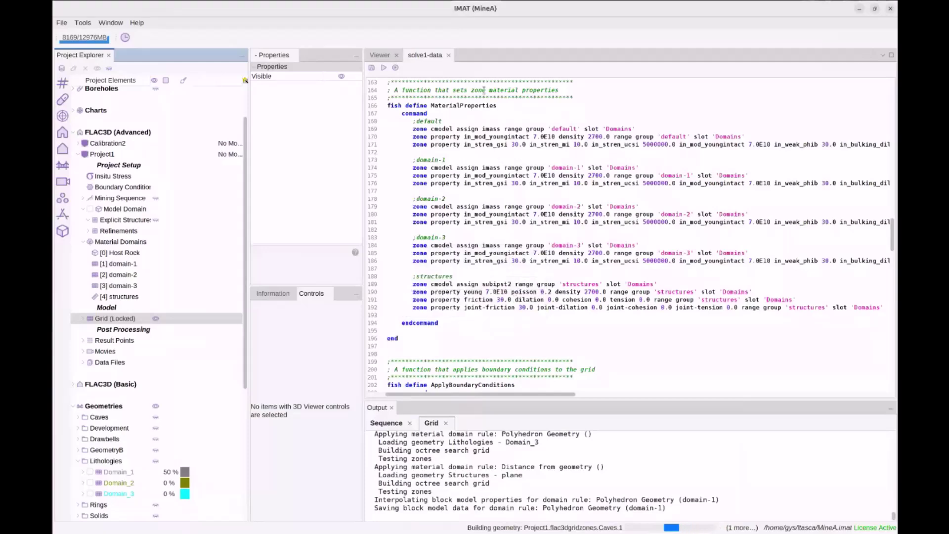
Step: Close the solve1-data script and build a new solve data file named solve2 for Project1
left_click(448, 55)
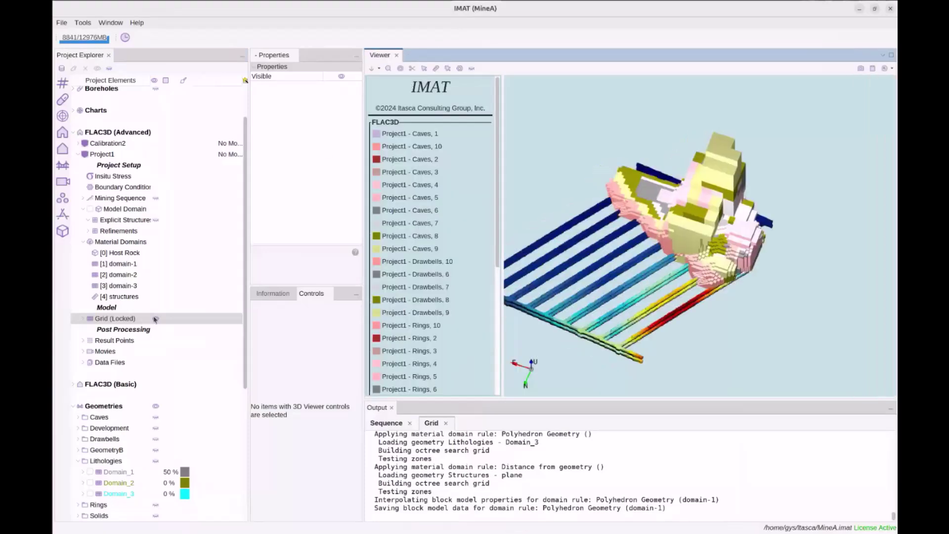
right_click(119, 362)
left_click(175, 380)
type("solve")
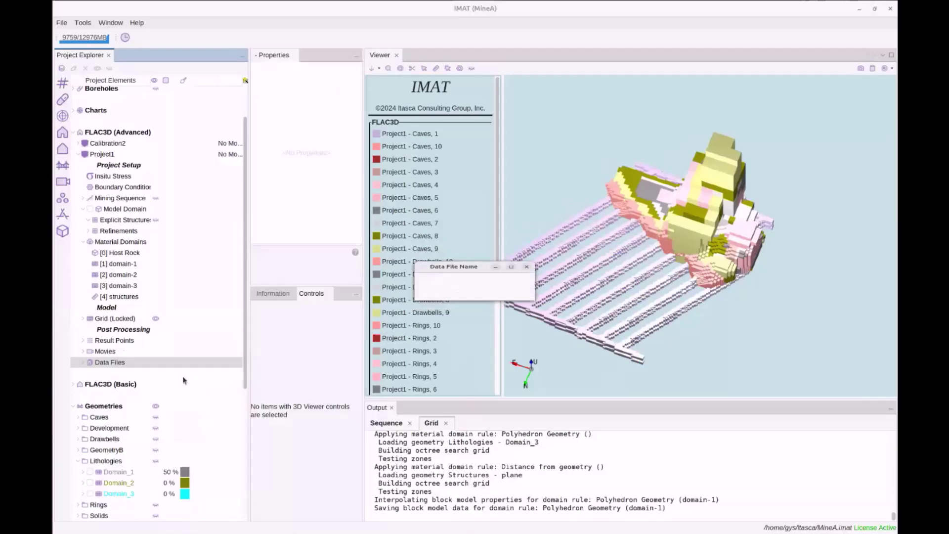
key("Return")
Step: Examine the domain-1 block model section in solve2's MaterialProperties function, including the domain-1.csv path and the loop assigning zone properties
scroll(502, 291, "down", 14)
scroll(502, 291, "down", 20)
scroll(502, 290, "down", 5)
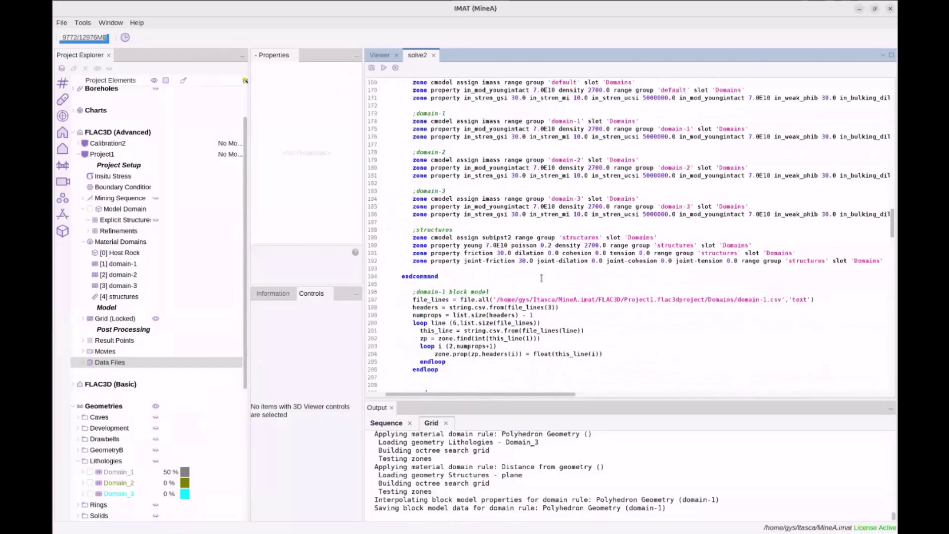
scroll(493, 267, "down", 2)
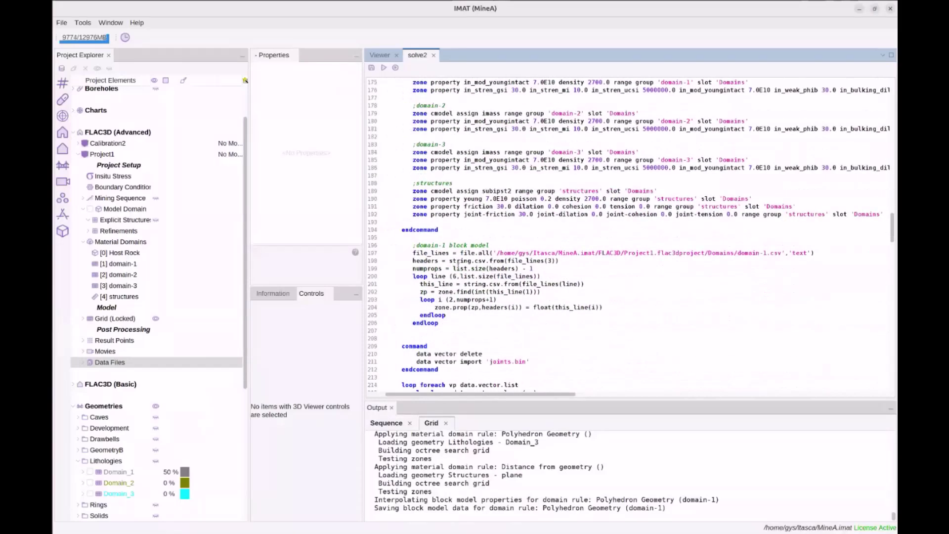
scroll(458, 266, "up", 1)
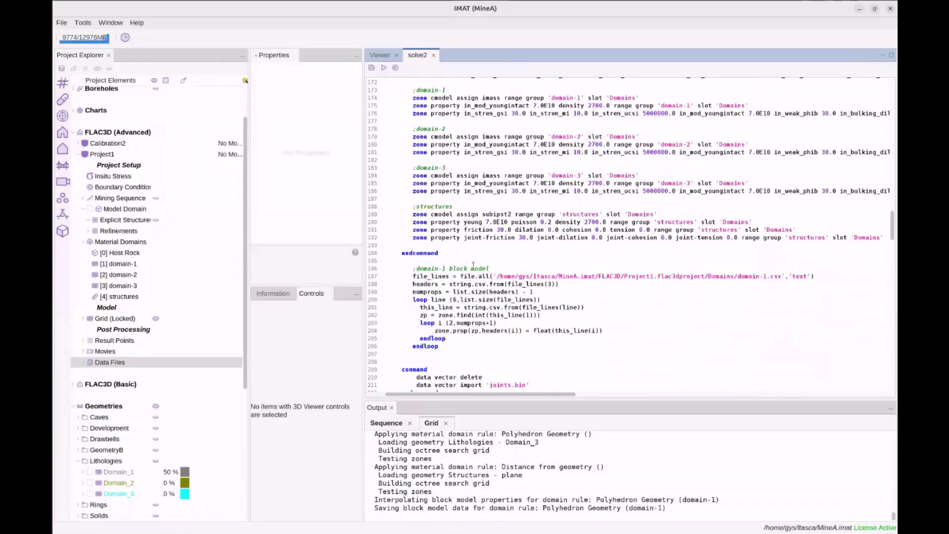
scroll(482, 264, "down", 1)
left_click_drag(414, 253, 792, 253)
left_click(766, 252)
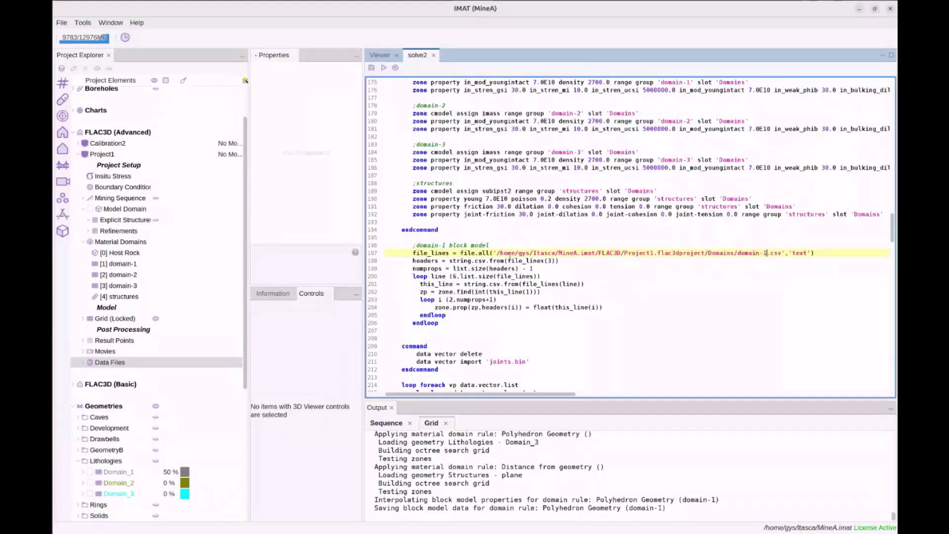
scroll(463, 261, "down", 1)
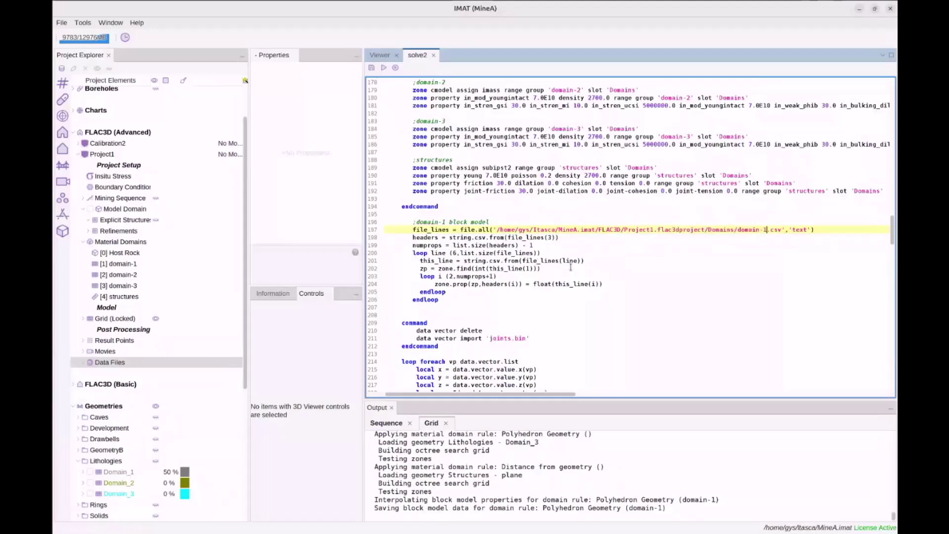
scroll(570, 266, "down", 1)
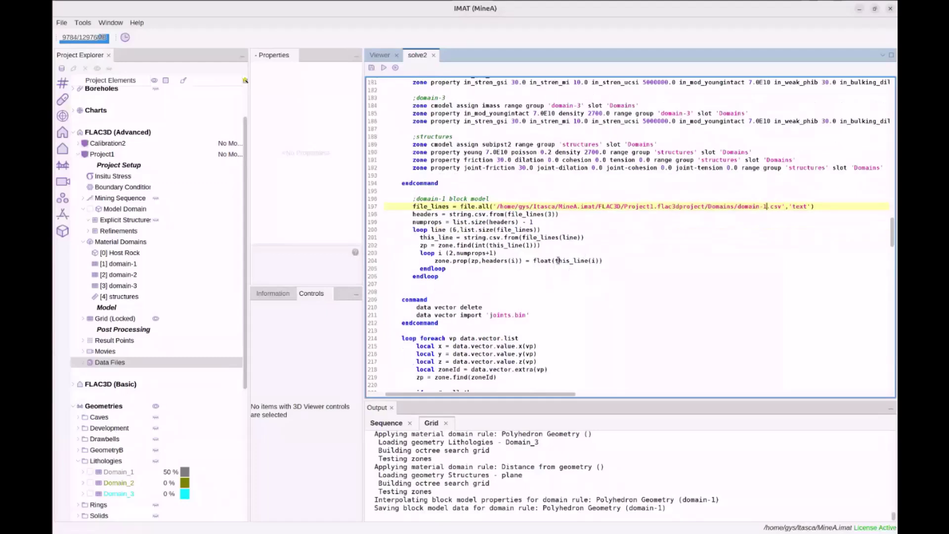
Step: Read the joints.bin vector import and the loop assigning joint normals to subipst and imass zones, then return to the domain property lines
scroll(557, 261, "down", 2)
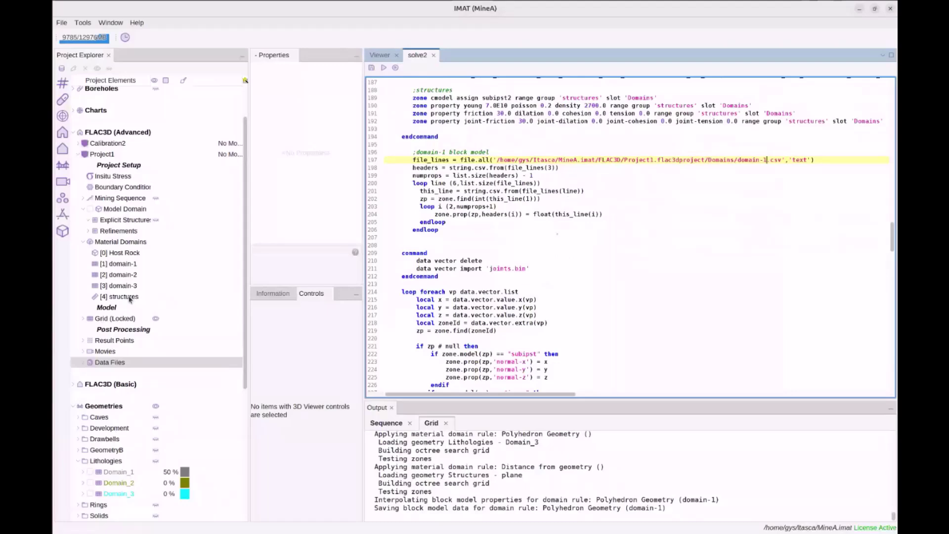
scroll(549, 274, "down", 2)
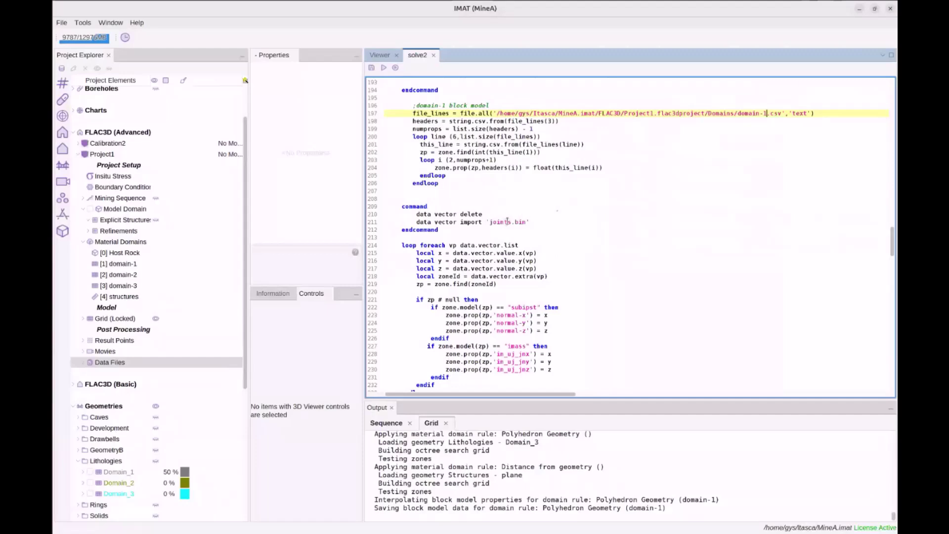
scroll(521, 223, "down", 2)
scroll(493, 176, "down", 2)
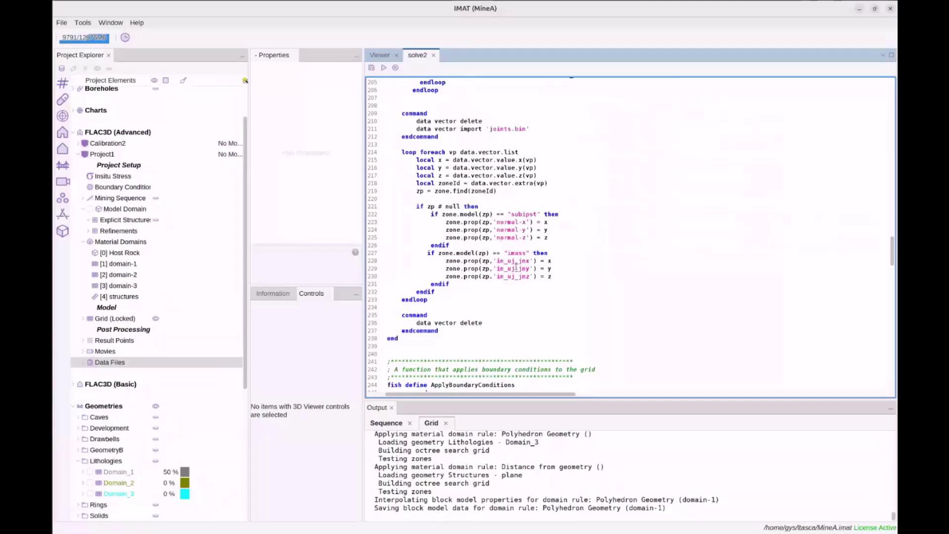
scroll(509, 224, "up", 13)
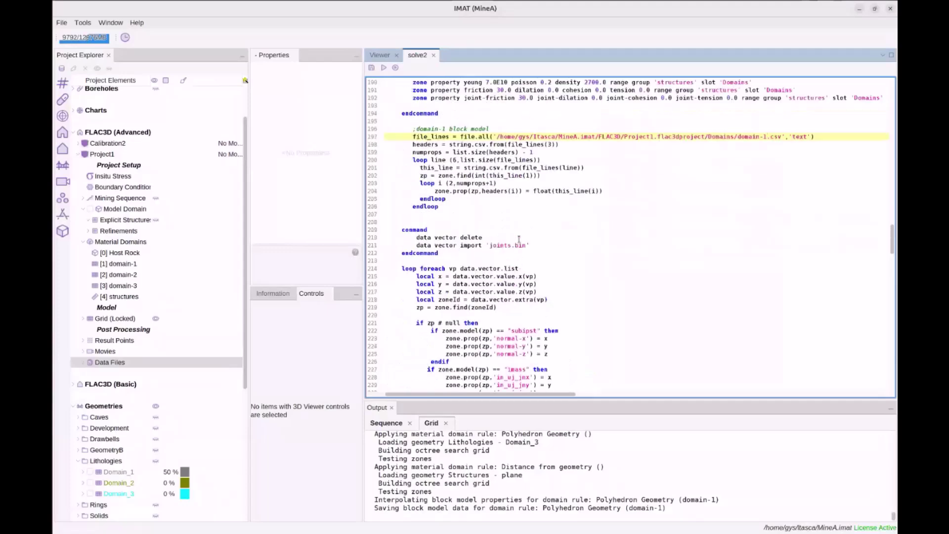
scroll(518, 242, "up", 2)
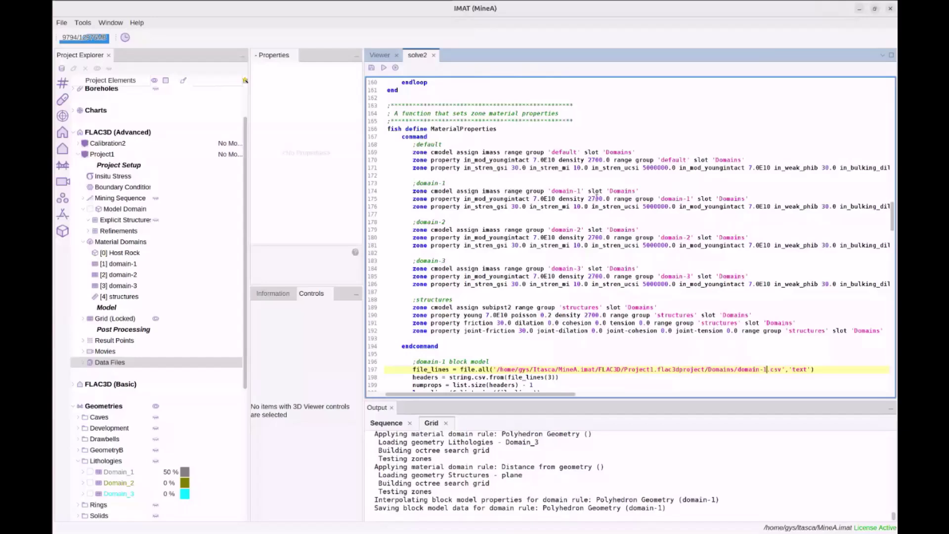
Step: Set the density of material domain domain-1 to 2800 kg/m3
left_click(124, 265)
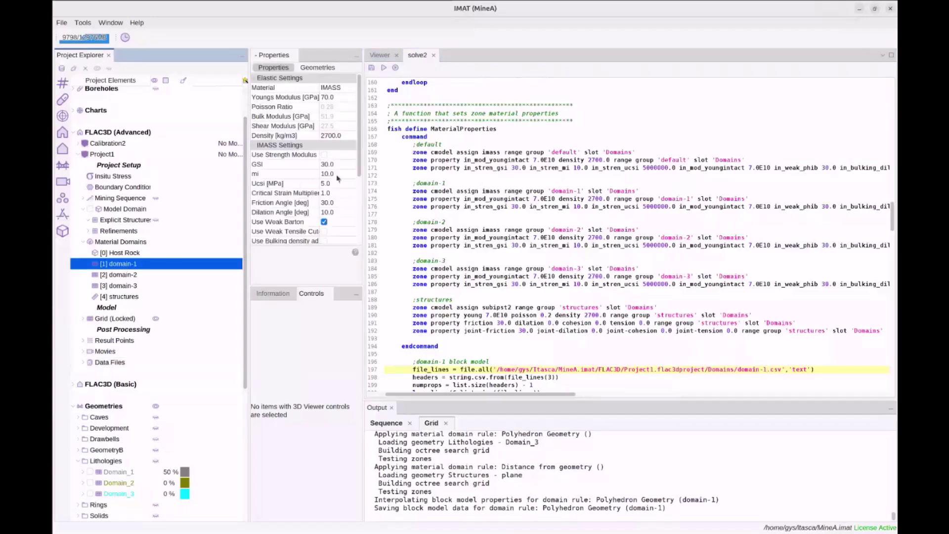
left_click(343, 135)
type("2800")
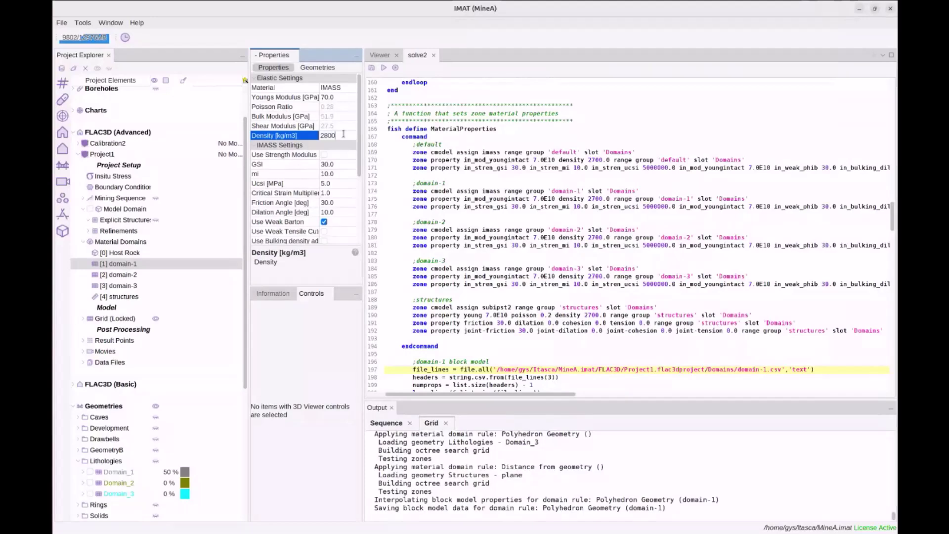
key("Return")
Step: Build another solve data file for Project1 named solve3
right_click(107, 362)
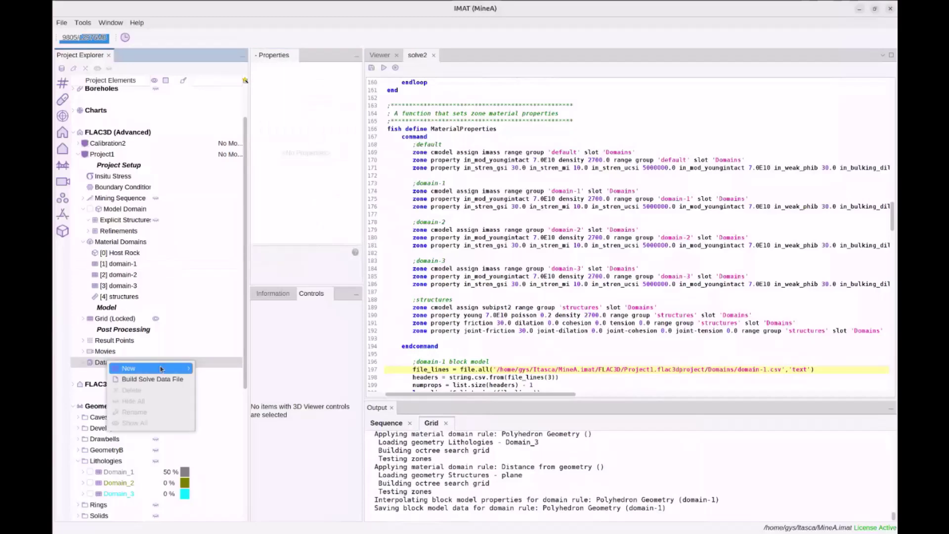
left_click(165, 380)
type("so")
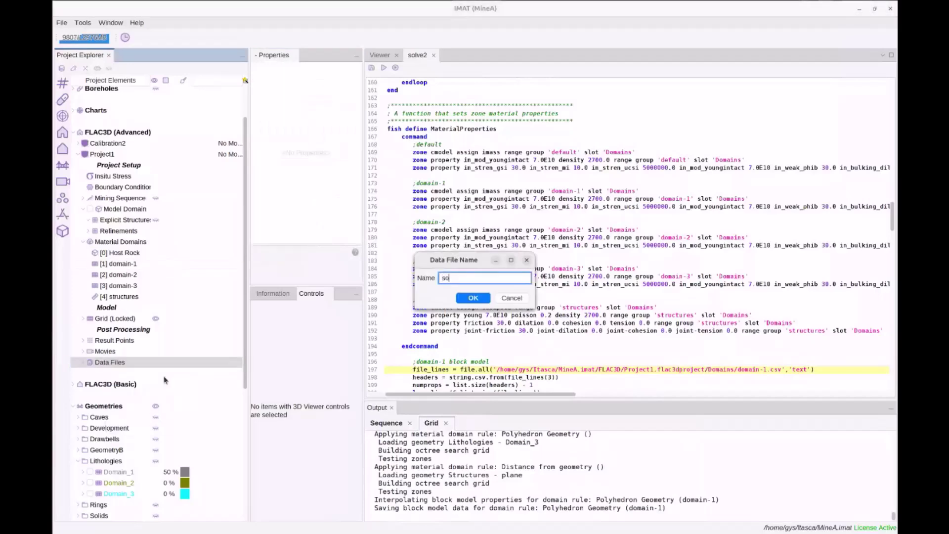
type("lve3")
key("Return")
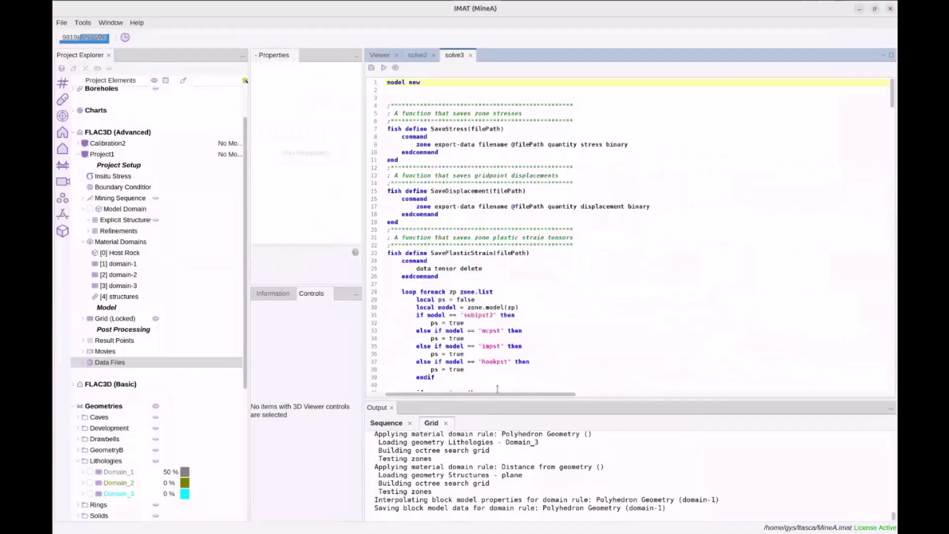
Step: Check the domain-1 density in solve3's MaterialProperties function against the values for the other domains
scroll(516, 277, "down", 20)
scroll(516, 276, "down", 20)
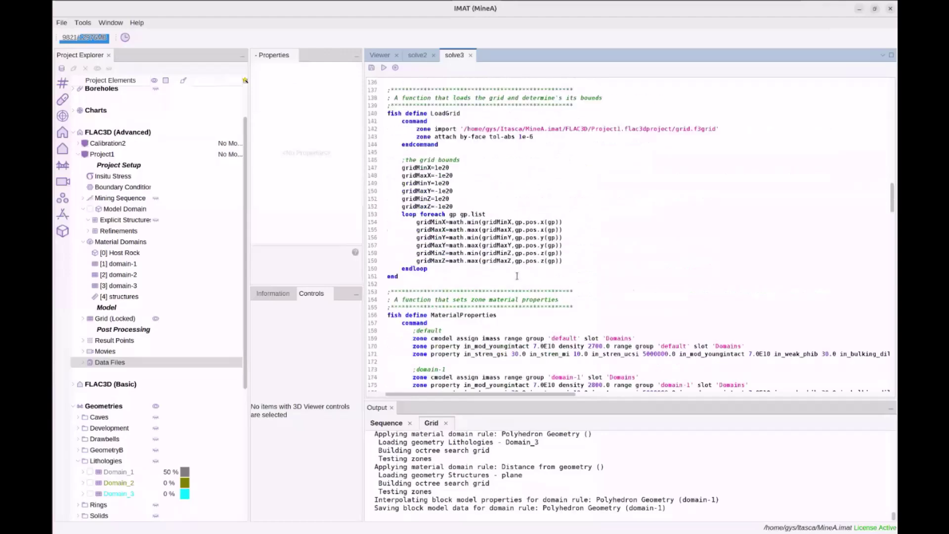
left_click_drag(587, 153, 614, 152)
left_click(594, 193)
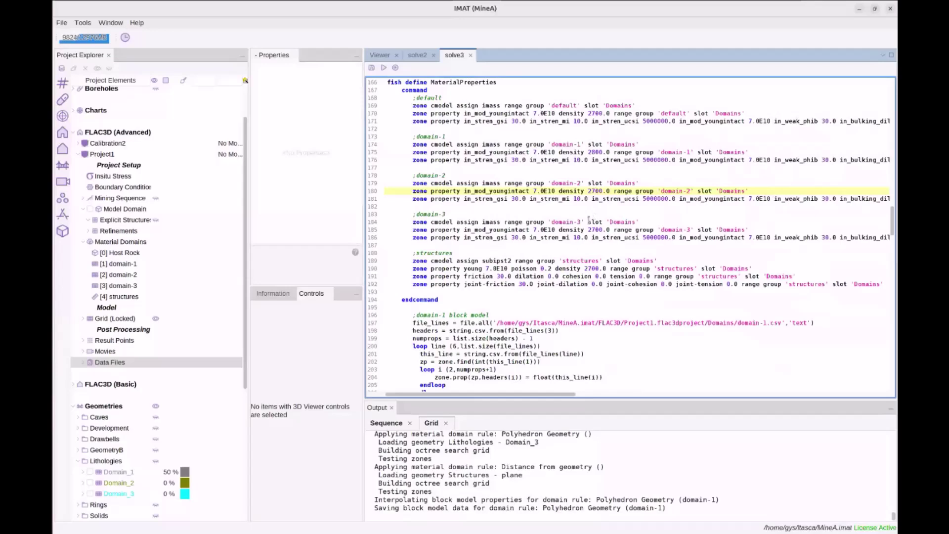
scroll(574, 246, "up", 2)
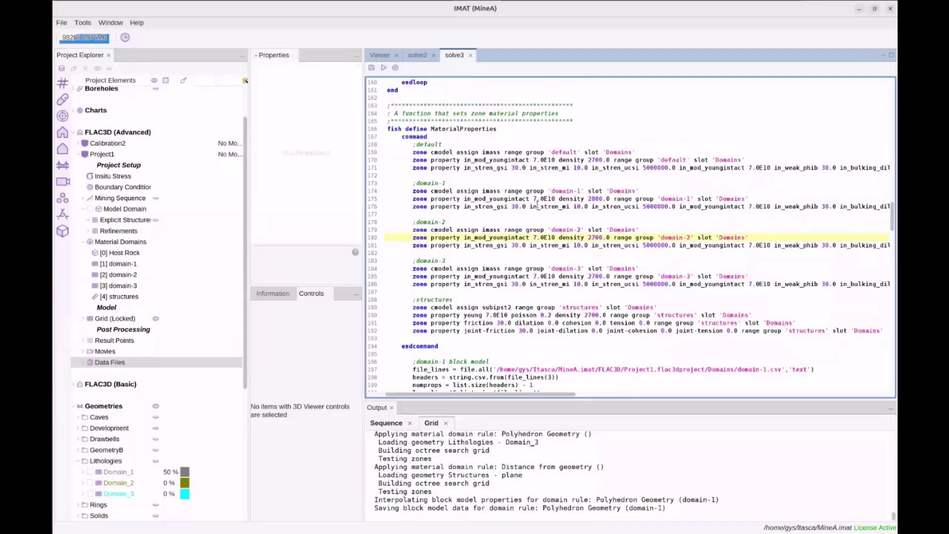
Step: Compare solve3's ApplyBoundaryConditions function with Project1's boundary condition settings
scroll(538, 205, "down", 18)
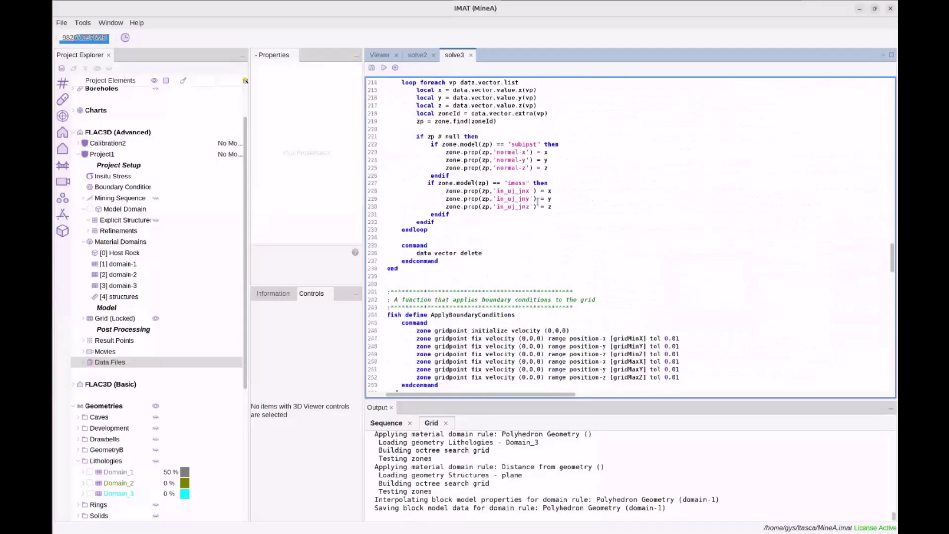
scroll(538, 202, "down", 3)
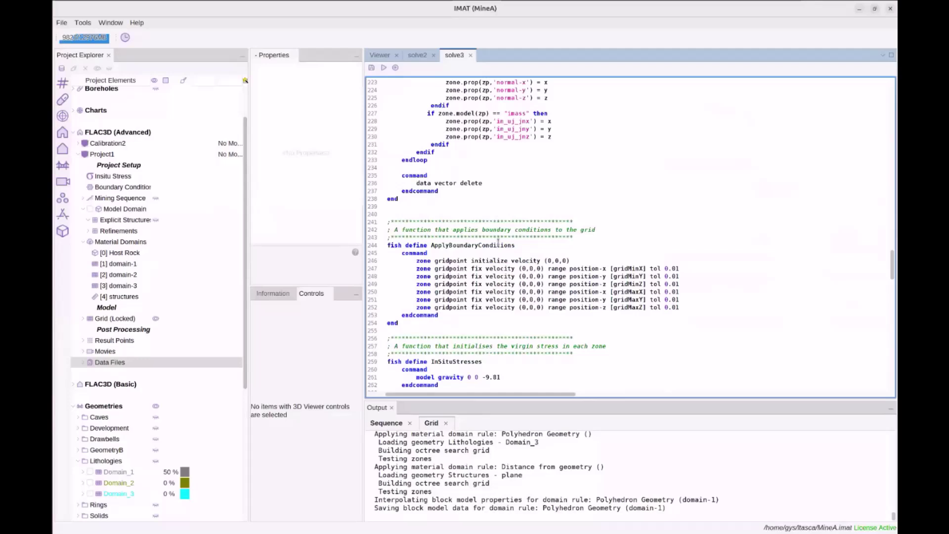
left_click(121, 188)
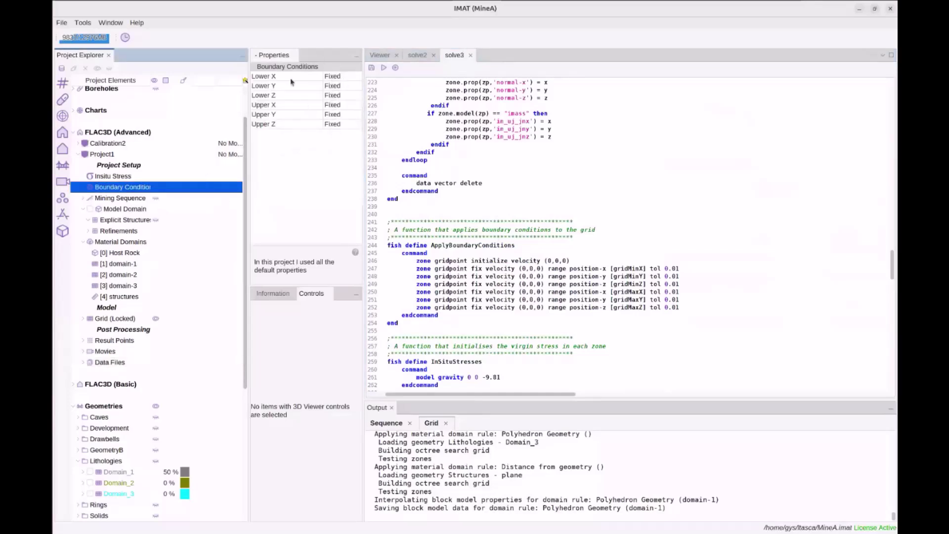
scroll(498, 257, "down", 1)
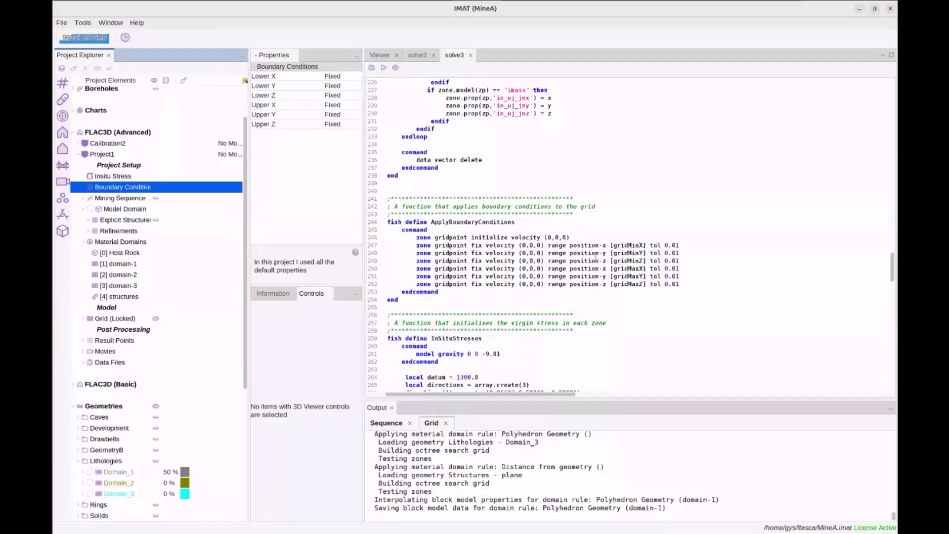
scroll(530, 245, "down", 1)
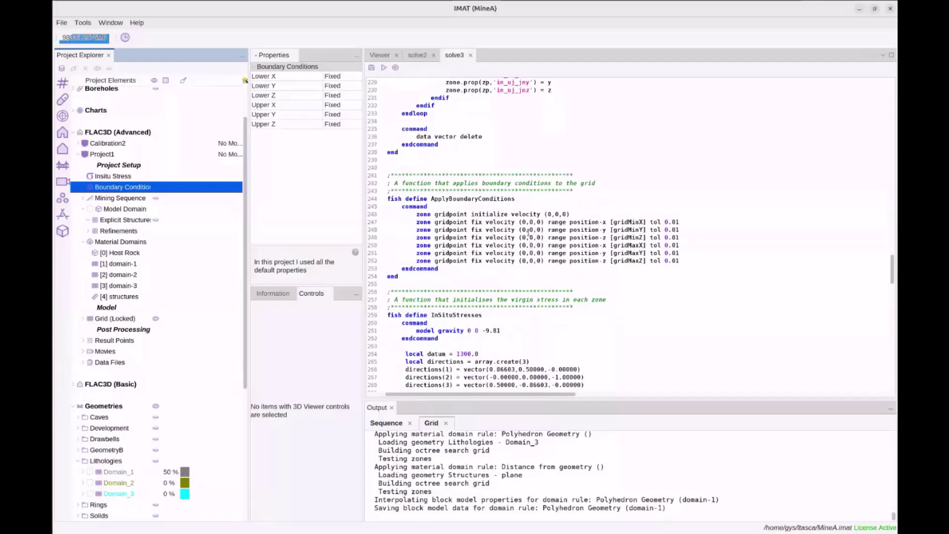
Step: Compare solve3's InSituStresses function with Project1's in-situ stress settings, including datum, principal directions and depth components
scroll(527, 232, "down", 4)
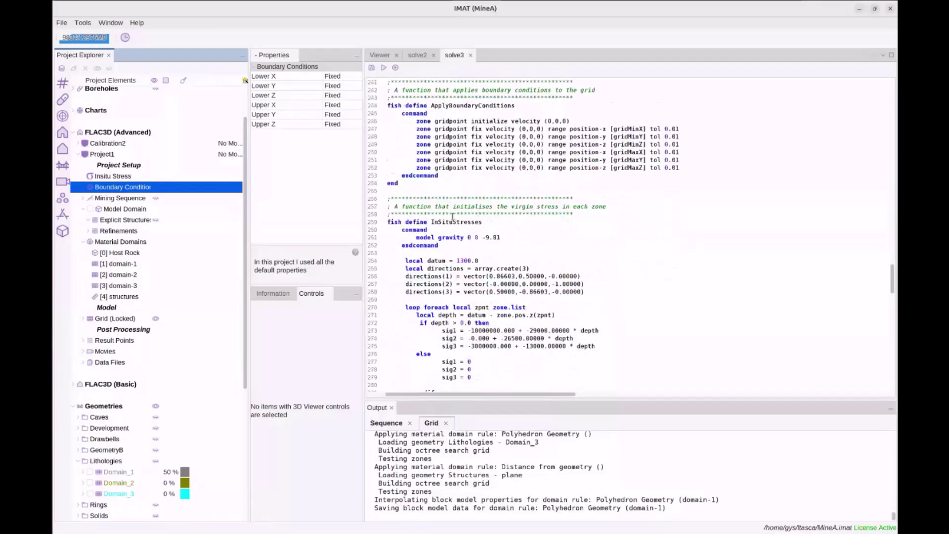
scroll(452, 216, "down", 1)
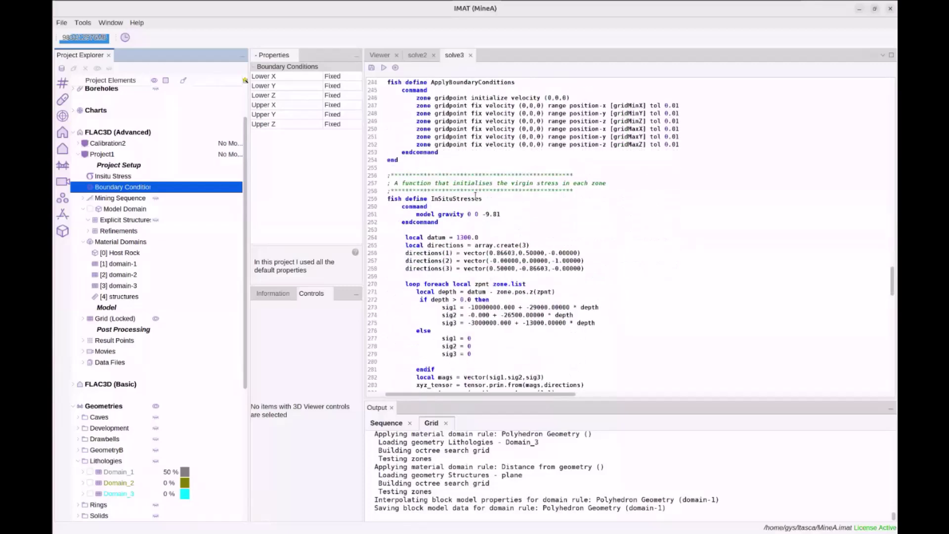
left_click(132, 177)
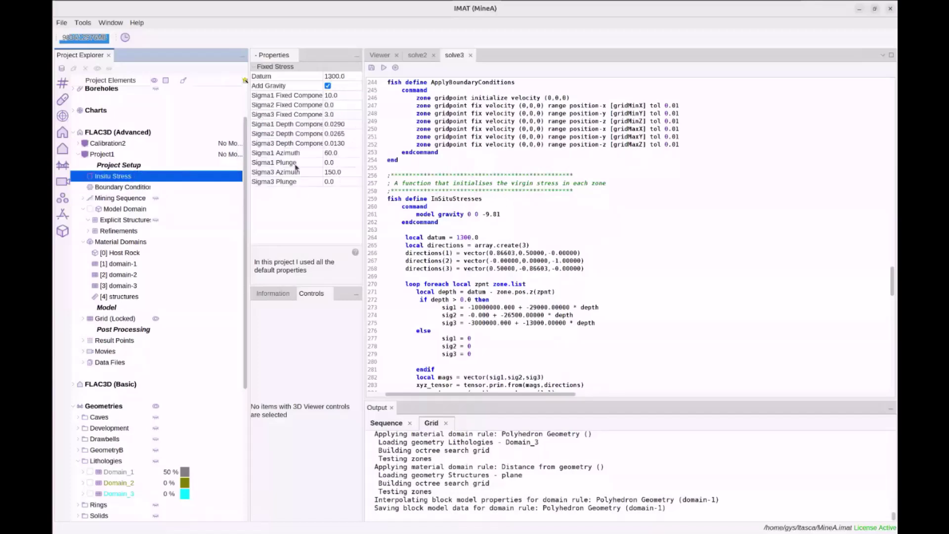
scroll(518, 248, "down", 2)
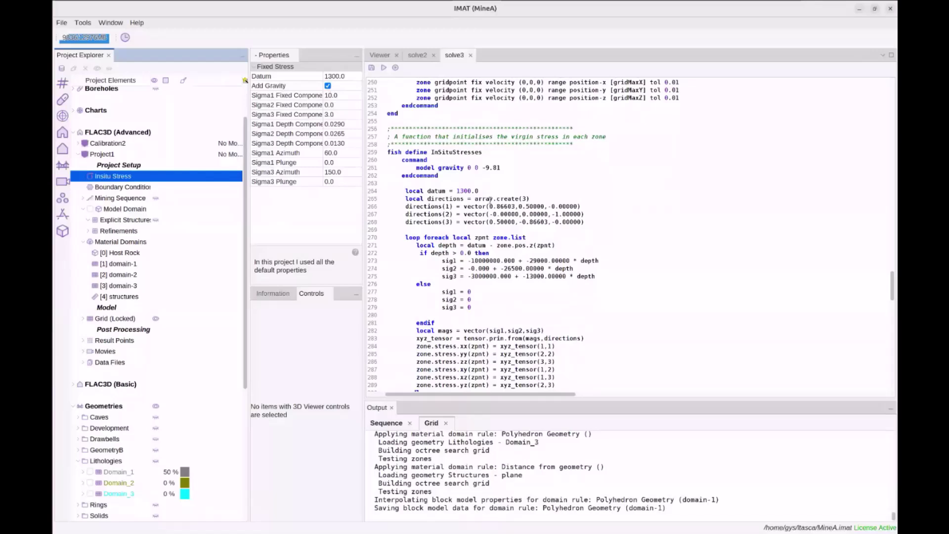
scroll(477, 213, "down", 2)
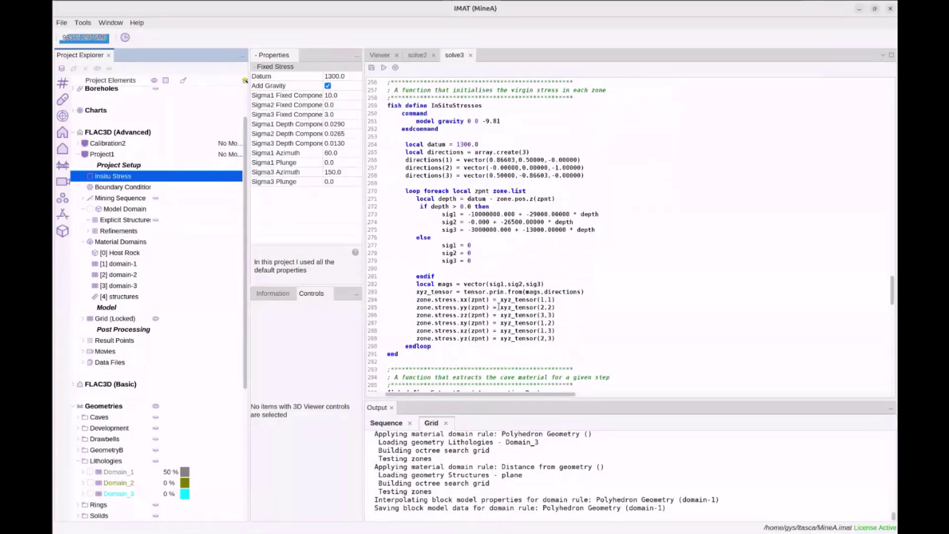
scroll(456, 306, "up", 1)
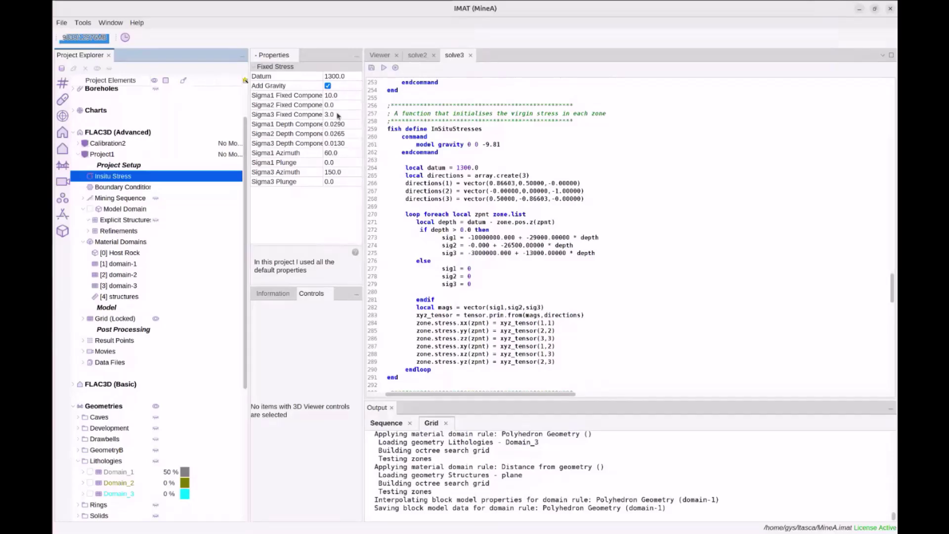
Step: Set the datum of Project1's in-situ stress to 13100
left_click(349, 76)
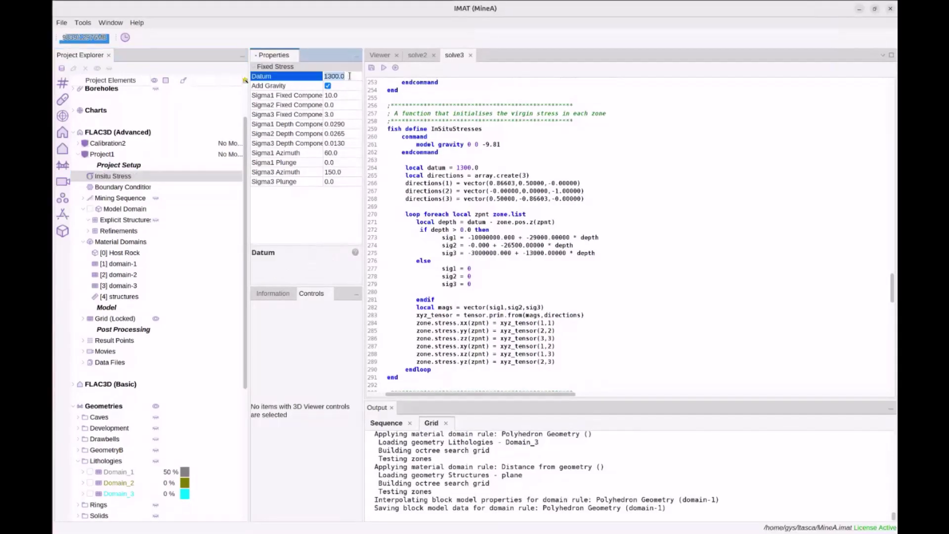
type("13100")
key("Return")
Step: Build a further solve data file for Project1 named solve4
scroll(121, 346, "down", 1)
right_click(119, 334)
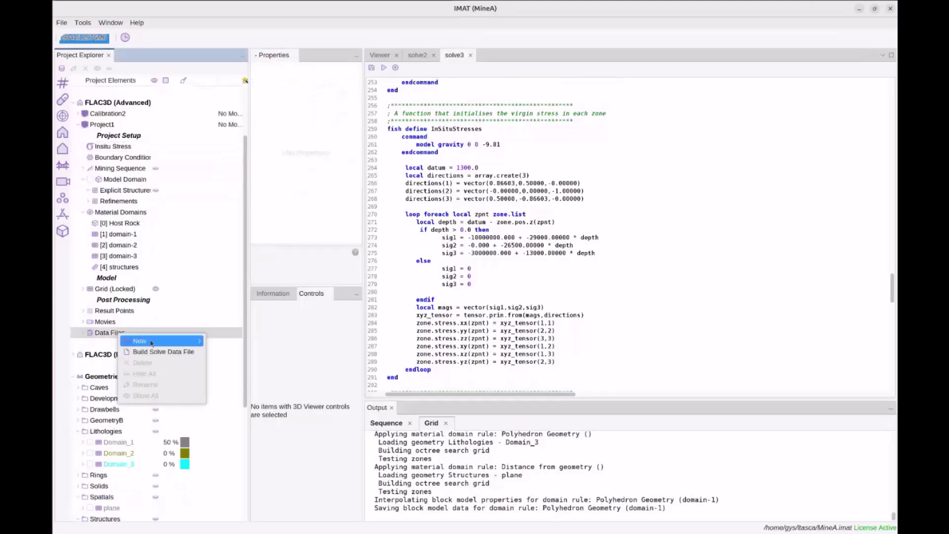
left_click(166, 353)
type("solve")
key("Return")
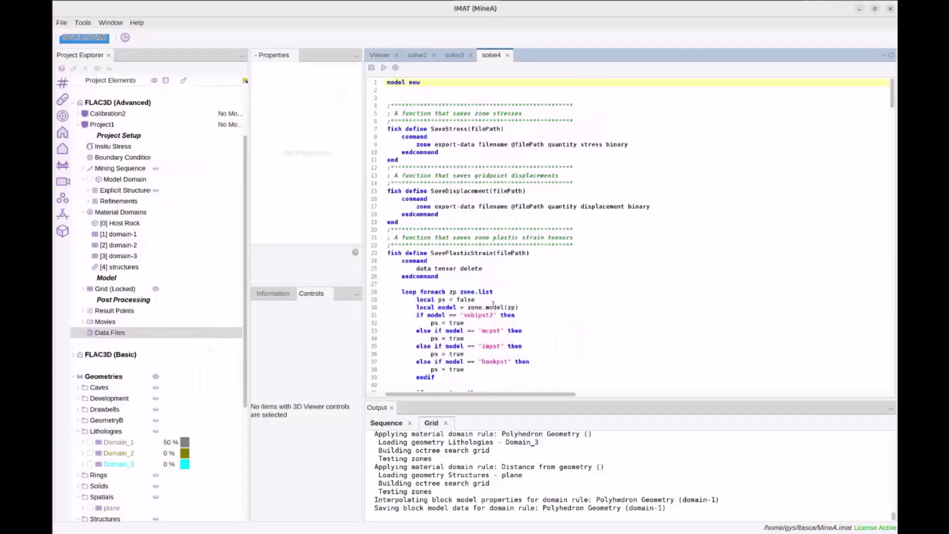
Step: Check the datum value written in solve4's InSituStresses function
scroll(555, 287, "down", 20)
scroll(556, 287, "down", 20)
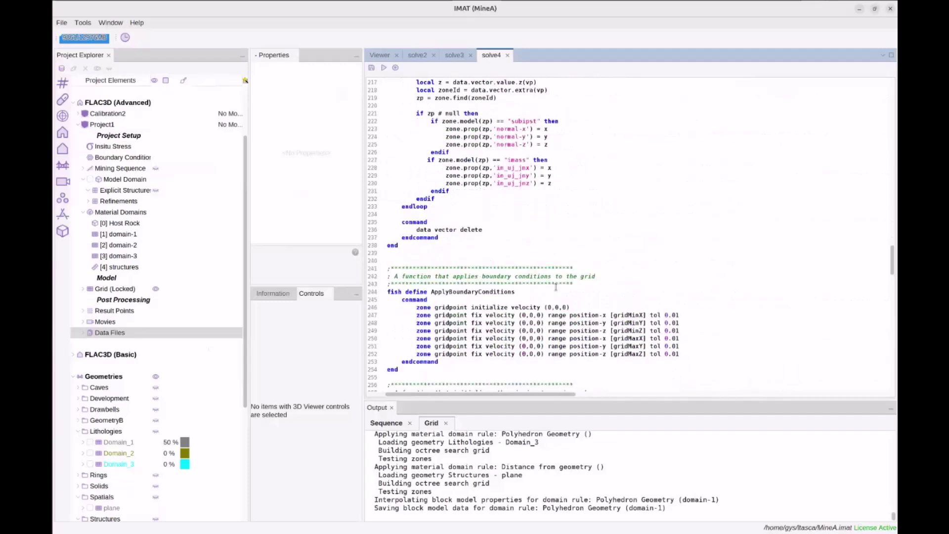
scroll(495, 241, "down", 1)
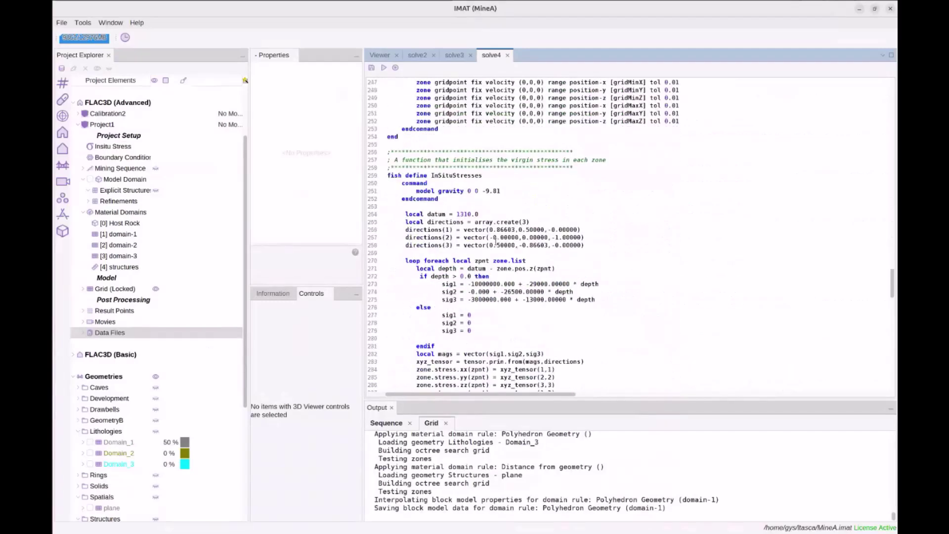
left_click_drag(456, 215, 479, 216)
scroll(502, 226, "down", 2)
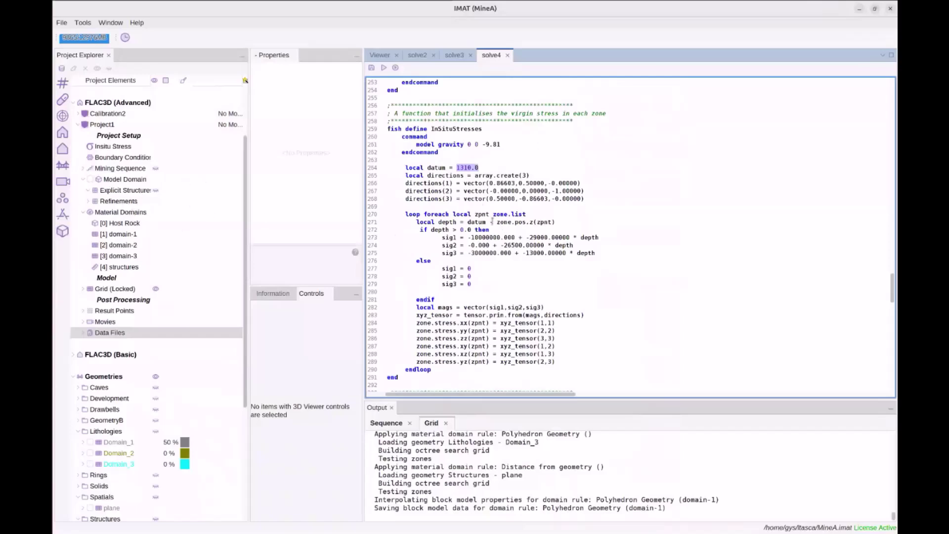
Step: Examine solve4's ExtractCave and ExtractStep functions, including the cave moduli and the relax excavate commands for each mining step
scroll(492, 205, "down", 3)
scroll(494, 202, "down", 7)
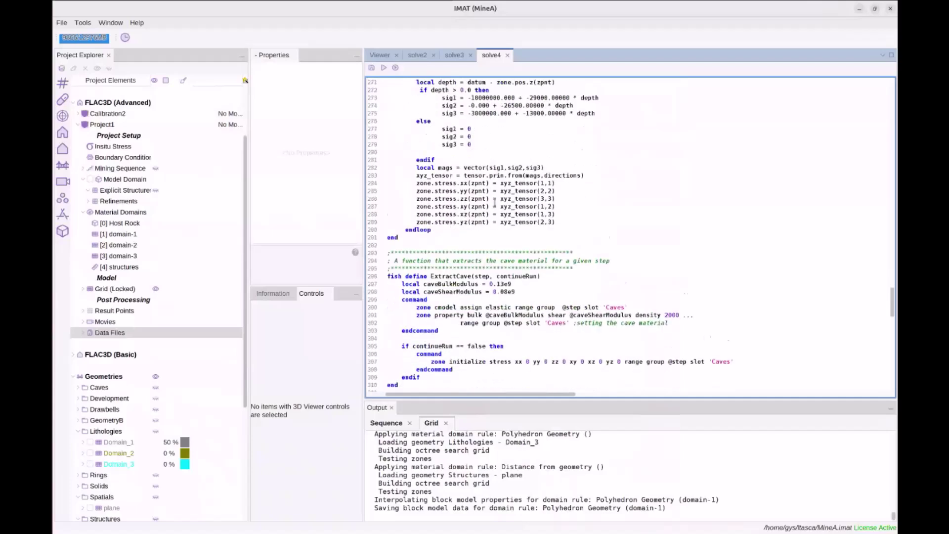
scroll(457, 229, "down", 2)
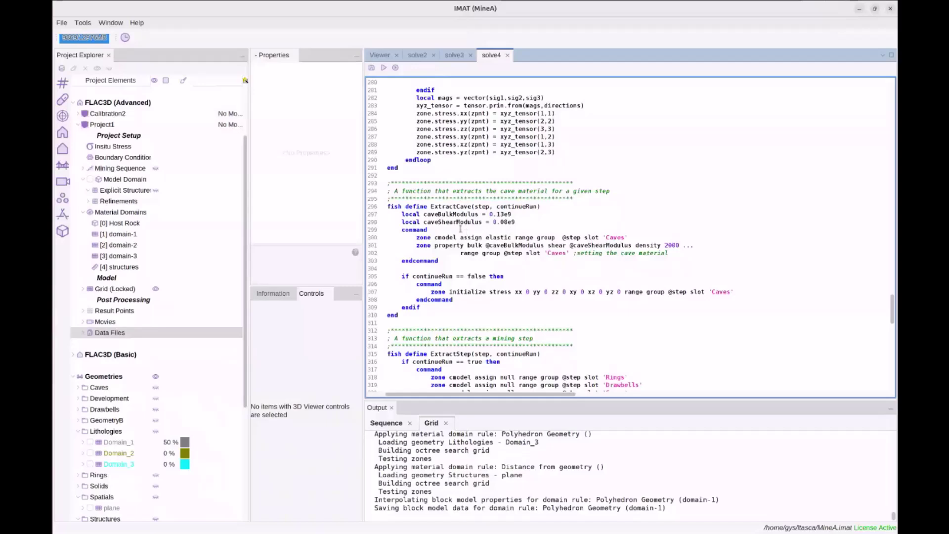
scroll(541, 240, "down", 2)
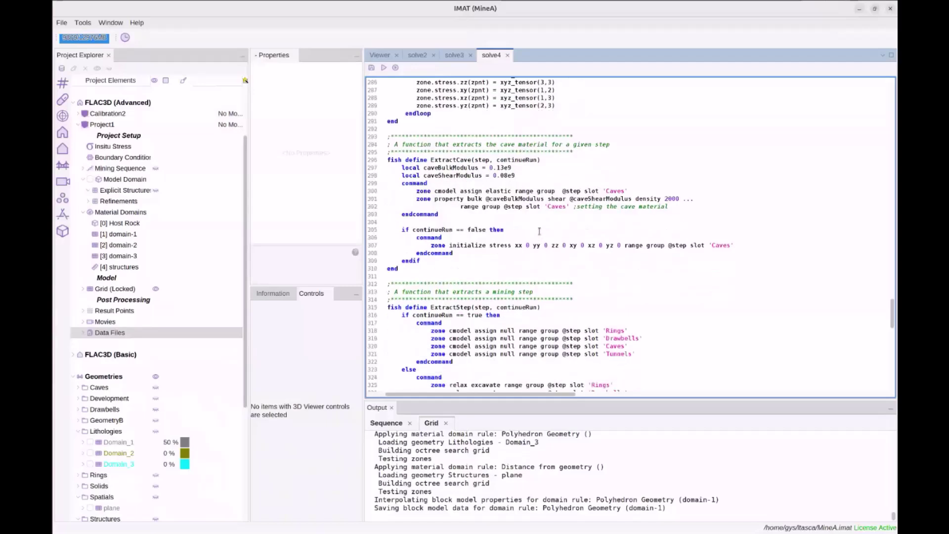
scroll(539, 231, "down", 4)
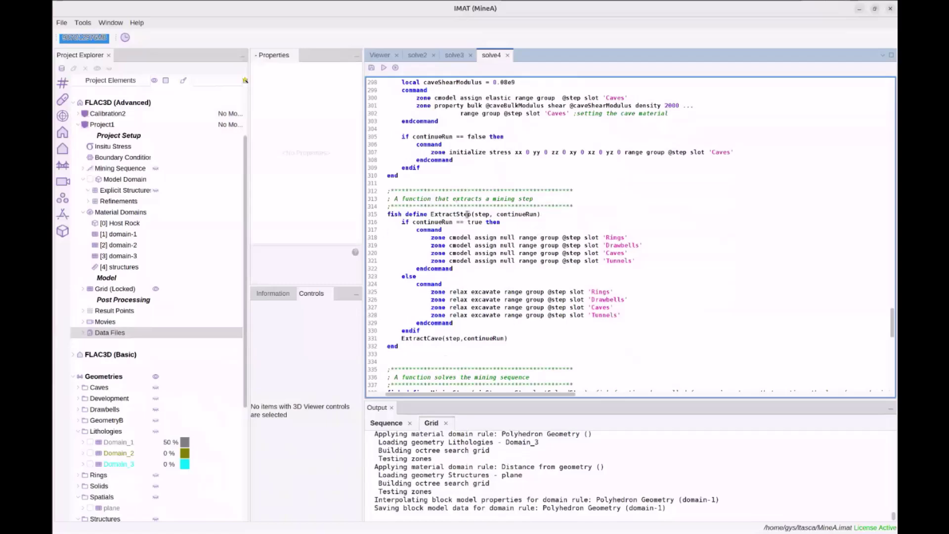
left_click_drag(431, 292, 554, 291)
left_click(556, 292)
scroll(557, 270, "down", 3)
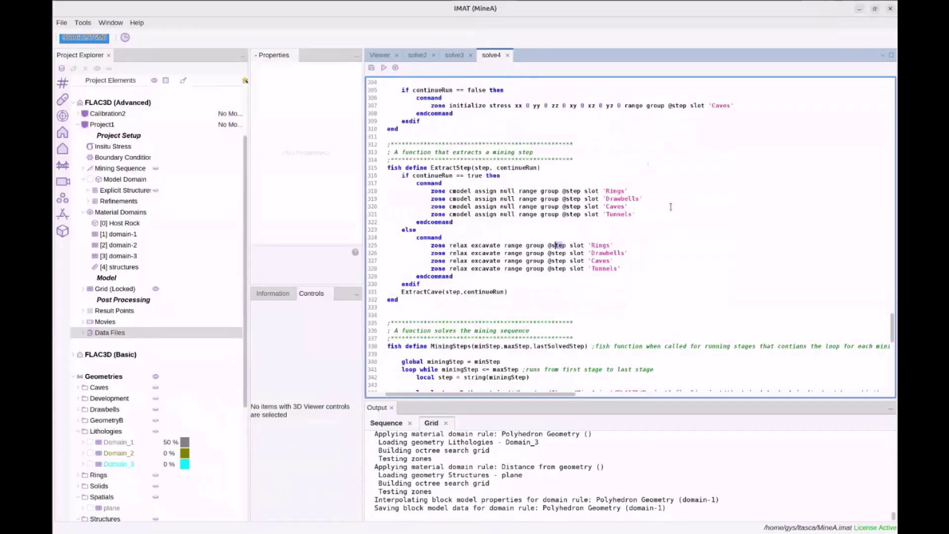
Step: Review solve4's MiningSteps function, from its mining stage loop to the solve and save commands
scroll(543, 229, "down", 6)
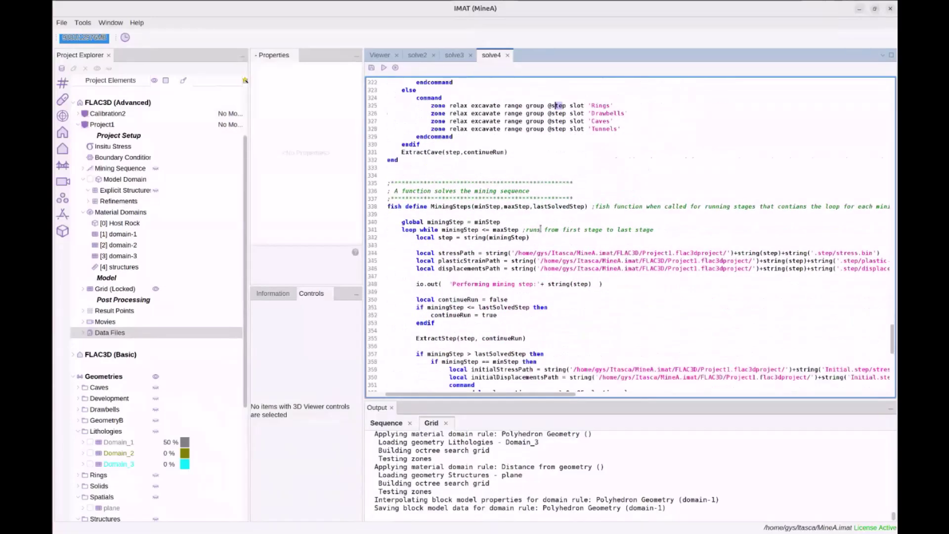
left_click_drag(397, 182, 474, 183)
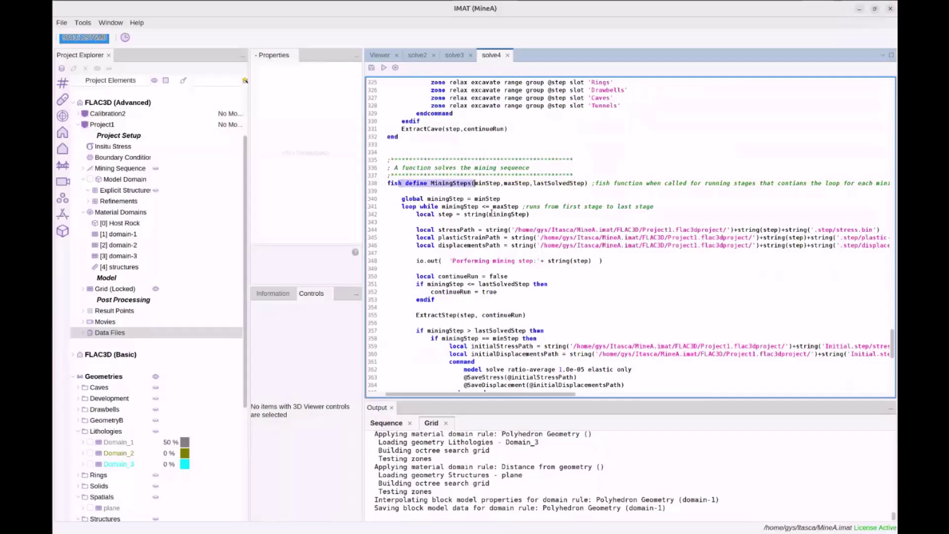
left_click(489, 227)
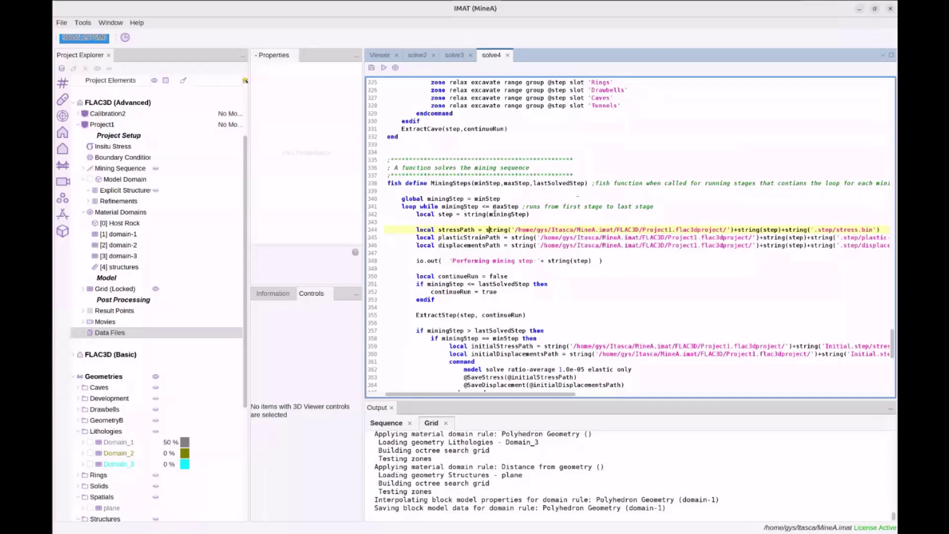
scroll(597, 197, "down", 1)
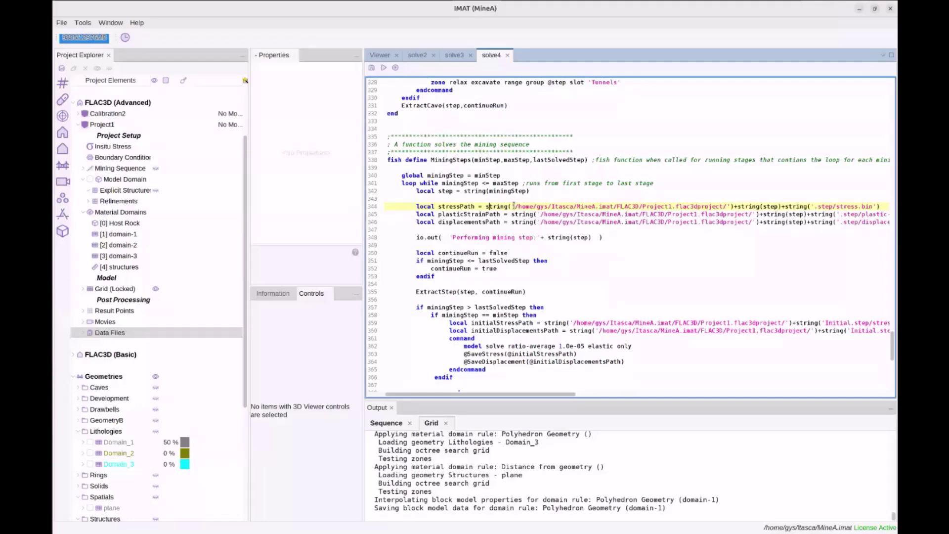
scroll(461, 217, "down", 2)
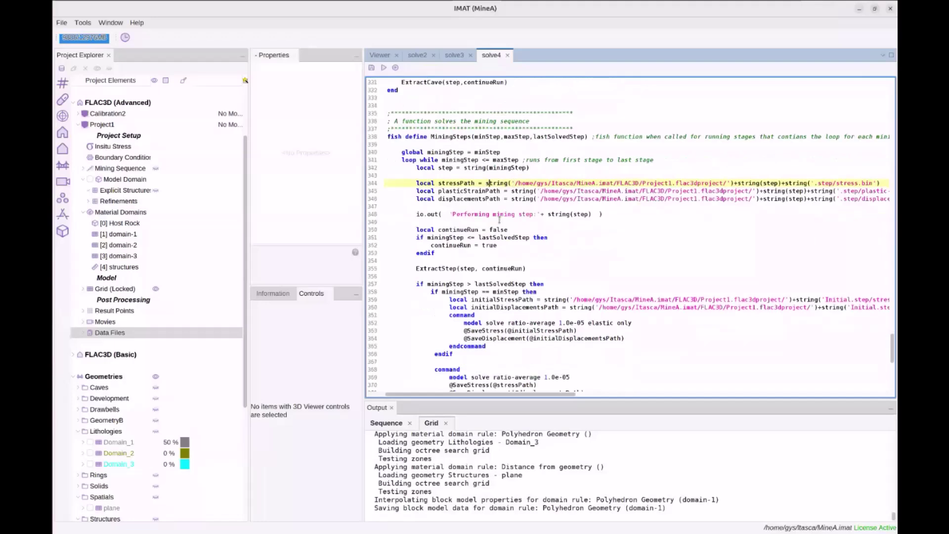
scroll(492, 226, "down", 1)
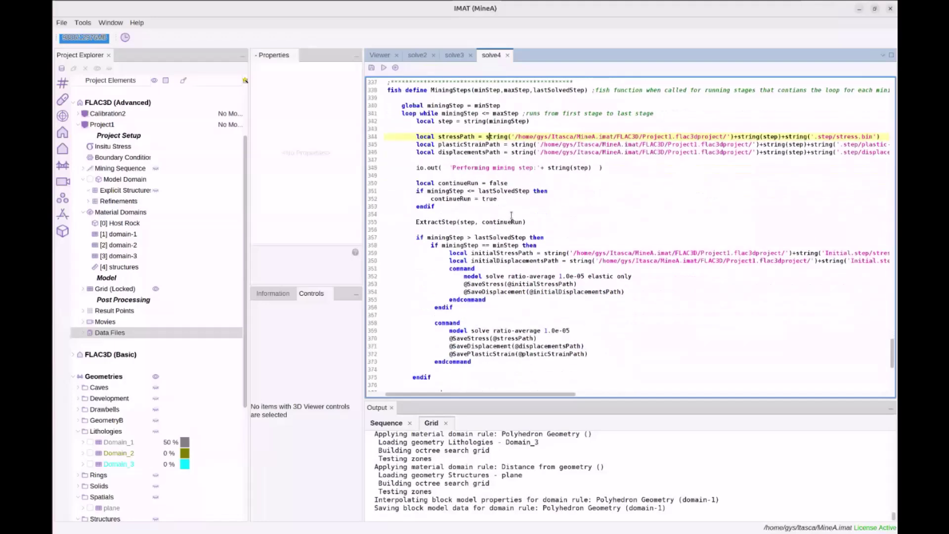
scroll(475, 257, "down", 2)
scroll(480, 272, "up", 2)
scroll(439, 338, "down", 2)
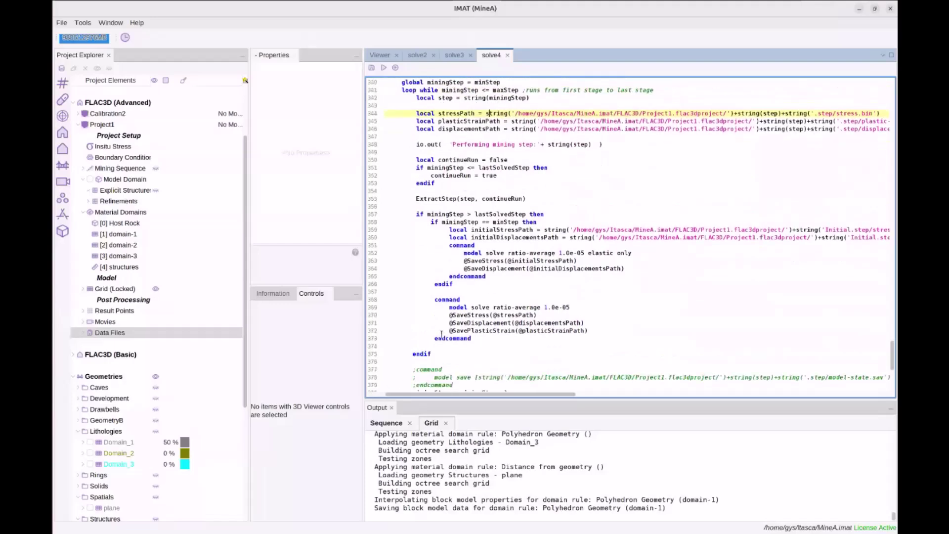
Step: Examine the stressPath, plasticStrainPath and displacementsPath definitions in MiningSteps, including the full output file names
scroll(449, 328, "up", 3)
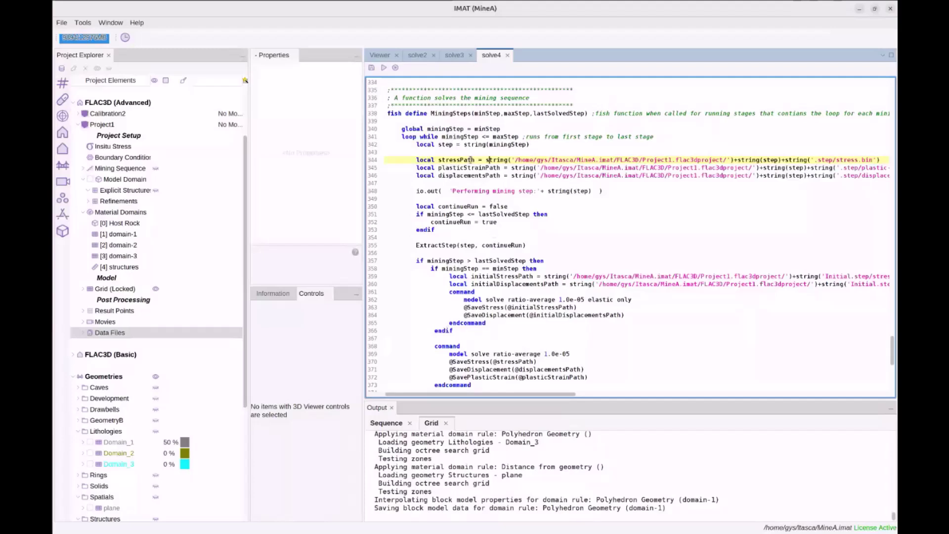
left_click(475, 161)
left_click_drag(475, 160, 439, 159)
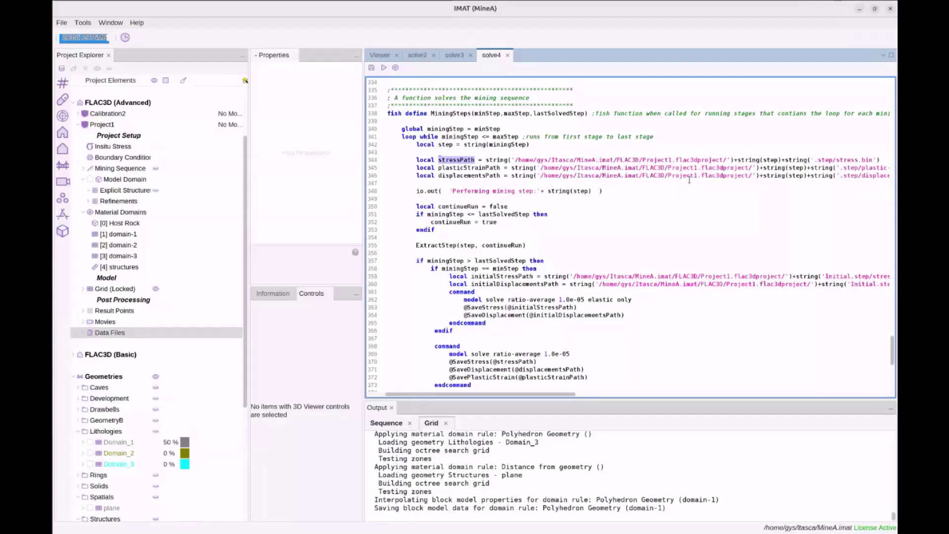
left_click_drag(438, 168, 500, 168)
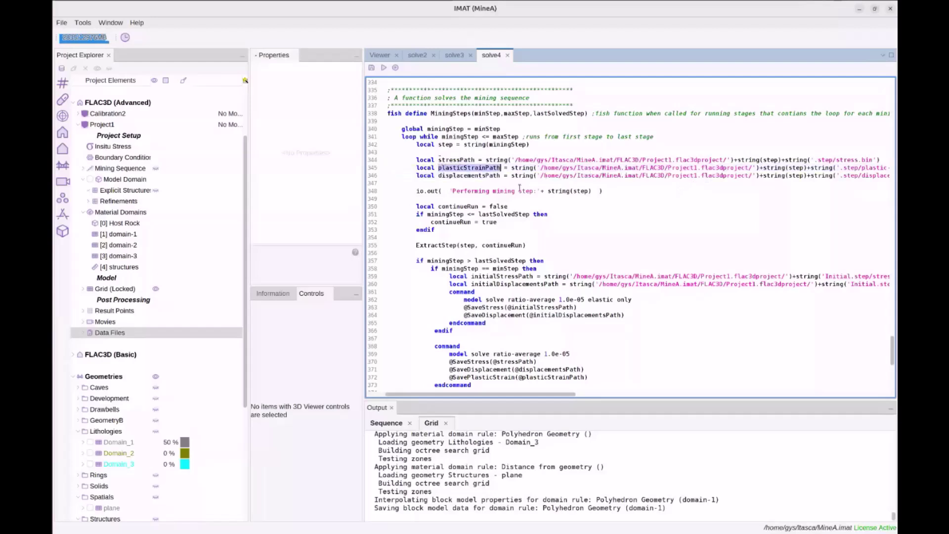
scroll(549, 395, "right", 2)
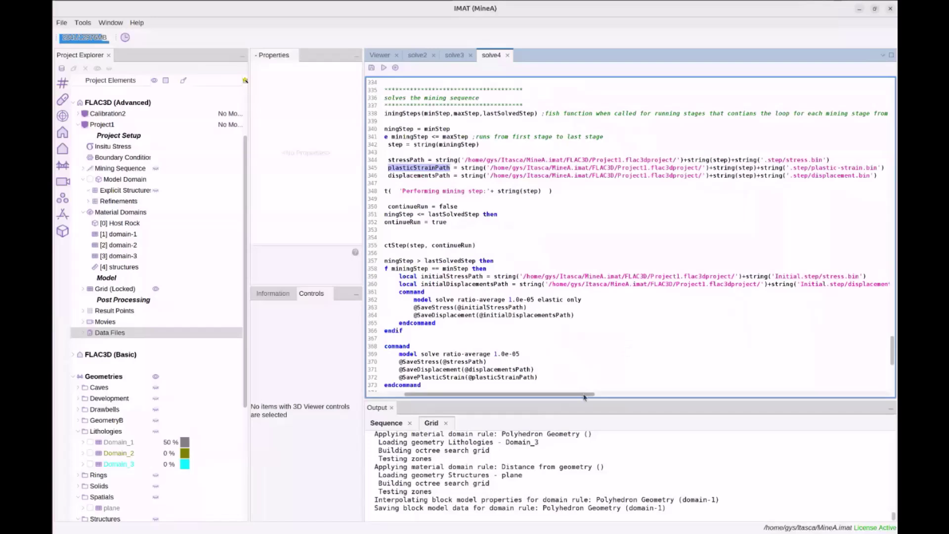
scroll(548, 364, "left", 2)
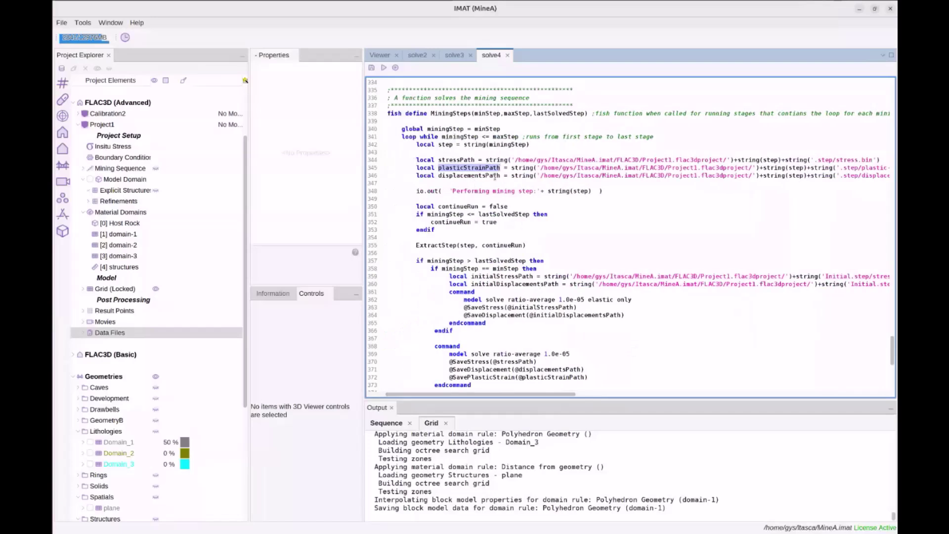
scroll(572, 390, "right", 2)
scroll(572, 390, "right", 1)
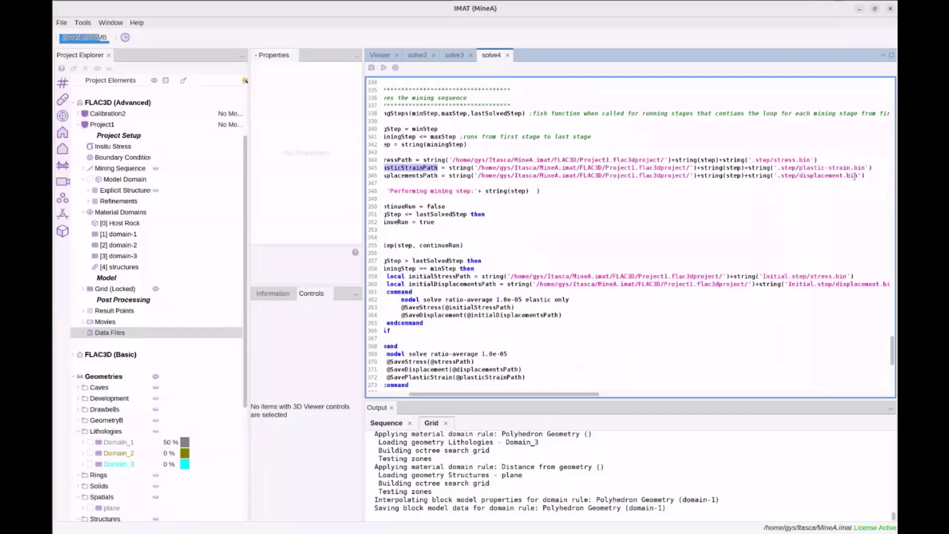
left_click_drag(598, 396, 580, 396)
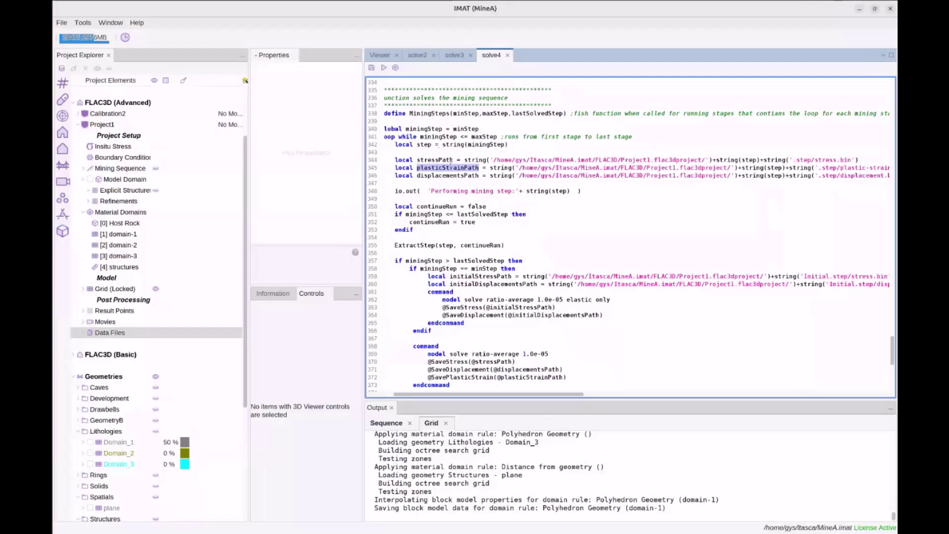
left_click_drag(435, 153, 435, 168)
left_click(474, 174)
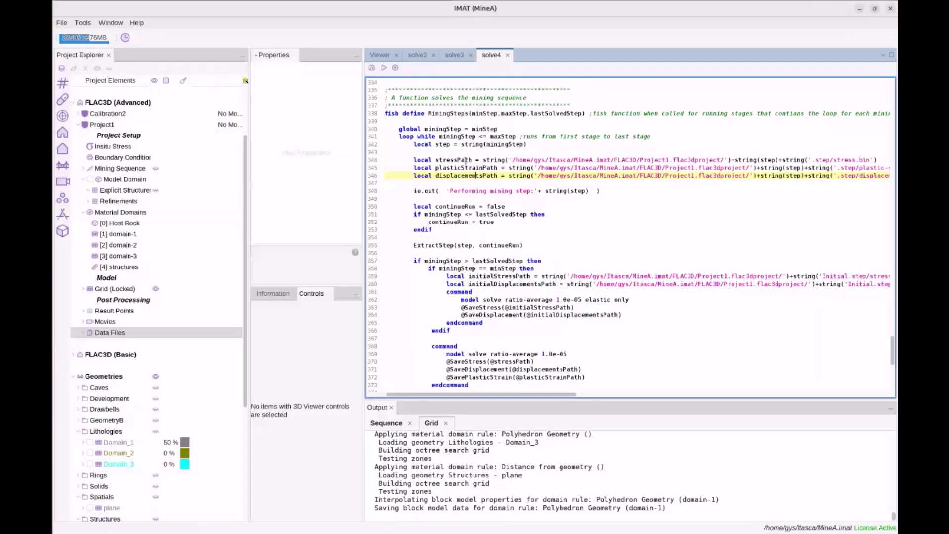
Step: Inspect the constitutive model plugin loading lines and the model configure imass command near the end of solve4
scroll(522, 170, "down", 1)
scroll(548, 156, "down", 10)
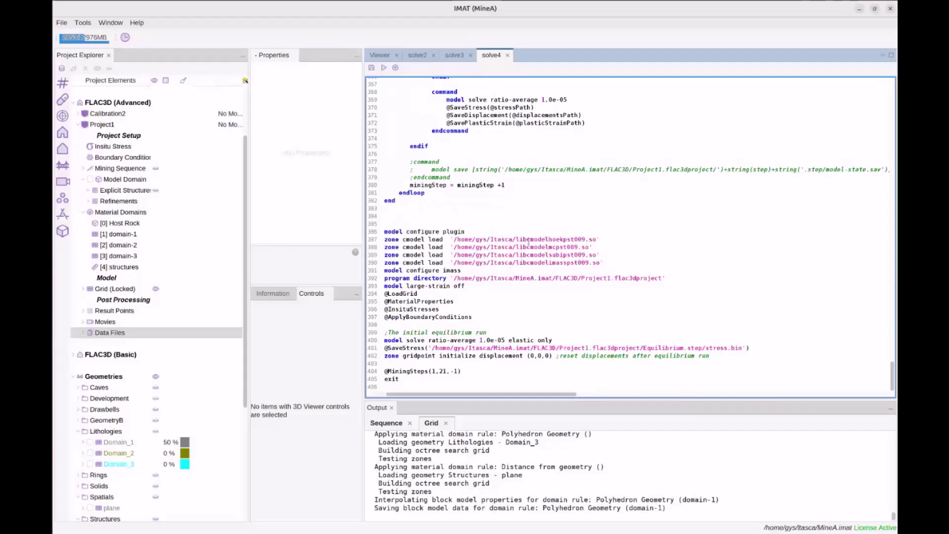
left_click_drag(540, 240, 547, 261)
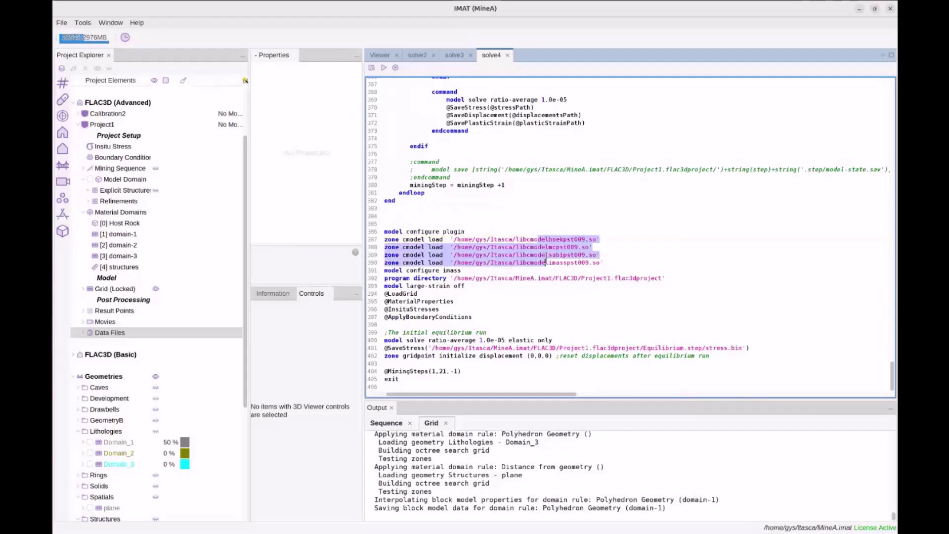
left_click(581, 255)
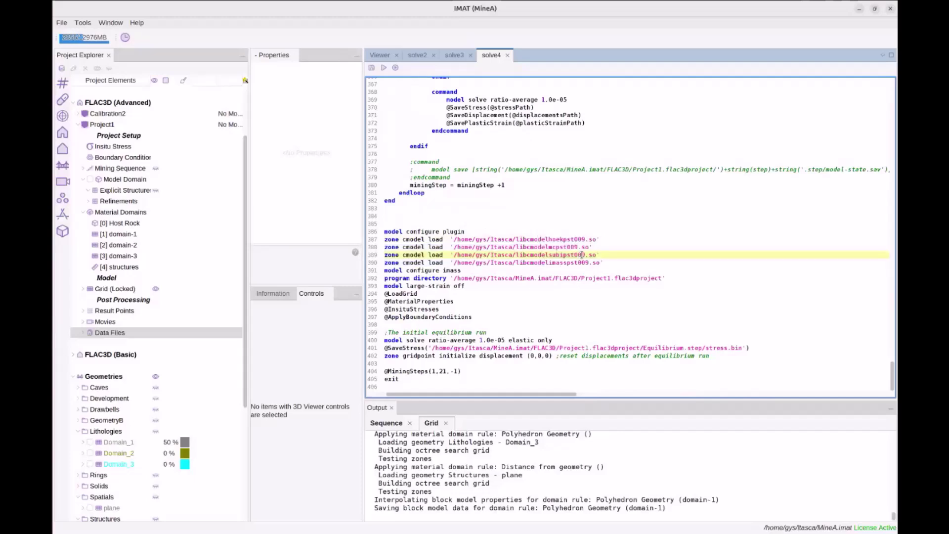
left_click(631, 246)
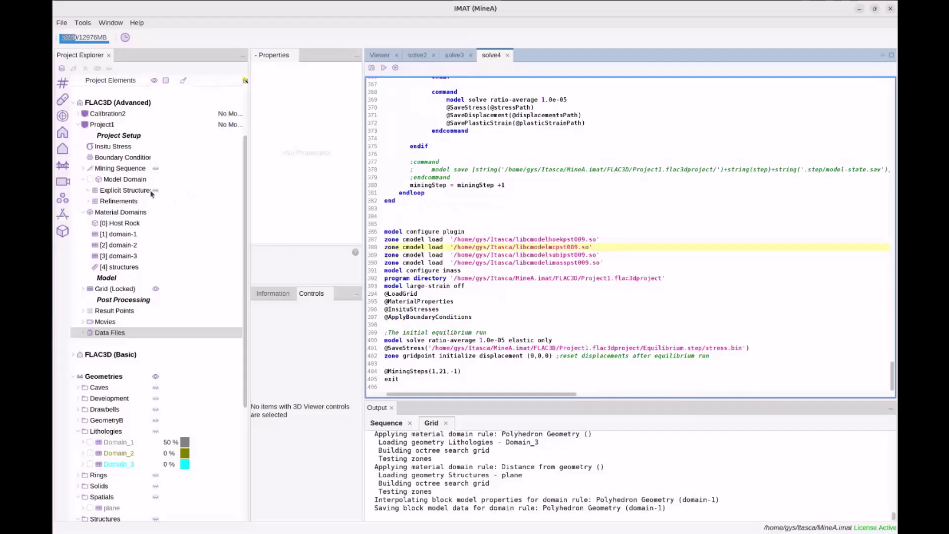
left_click_drag(548, 239, 552, 262)
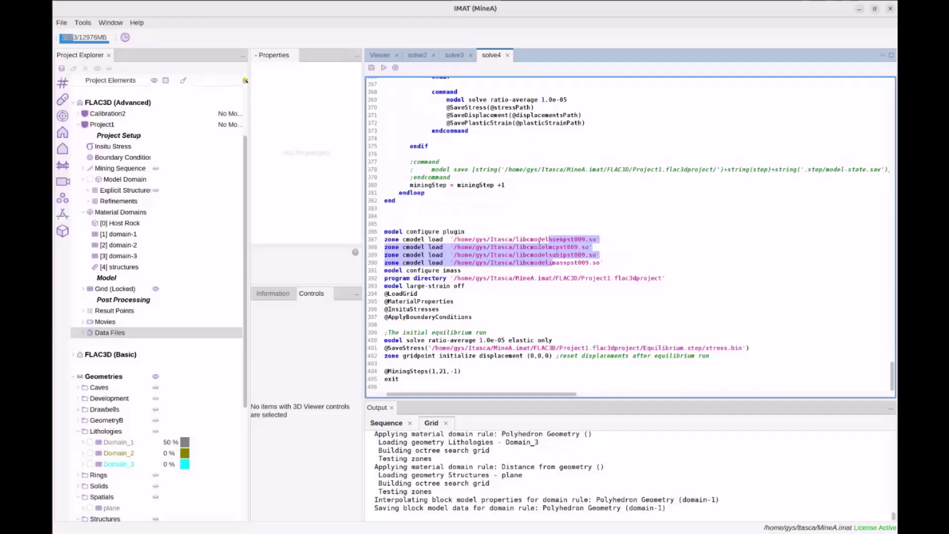
left_click_drag(461, 270, 385, 271)
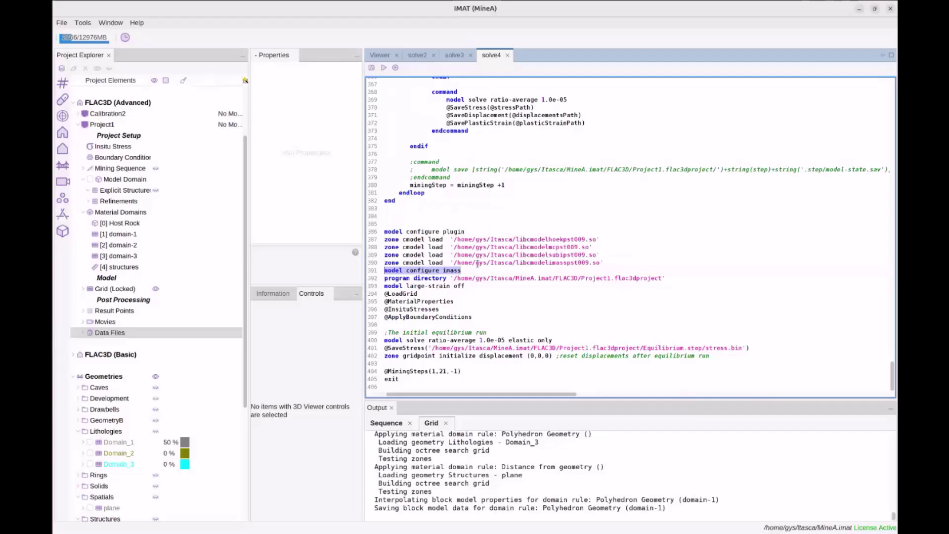
left_click(477, 263)
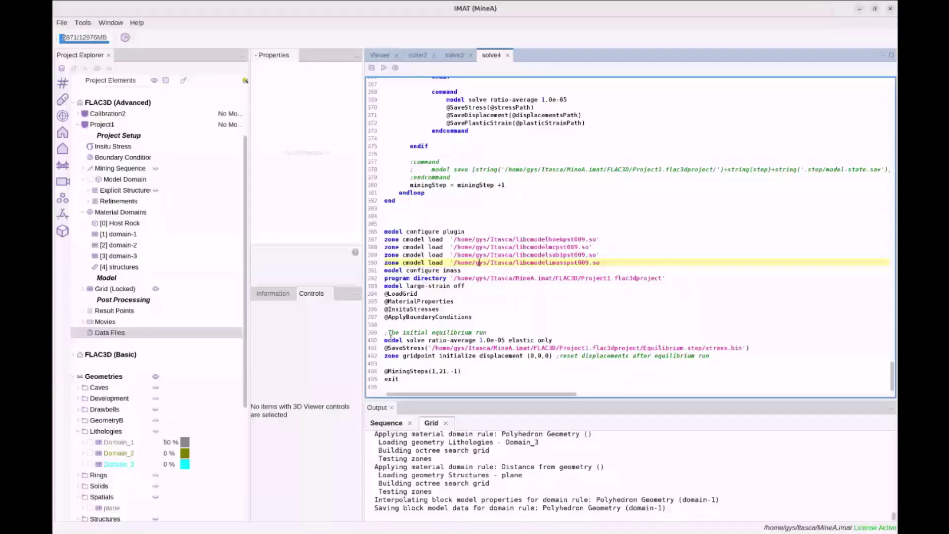
Step: Compare the Equilibrium step in Project1's mining sequence with the SaveStress command of solve4's initial equilibrium run
left_click(87, 170)
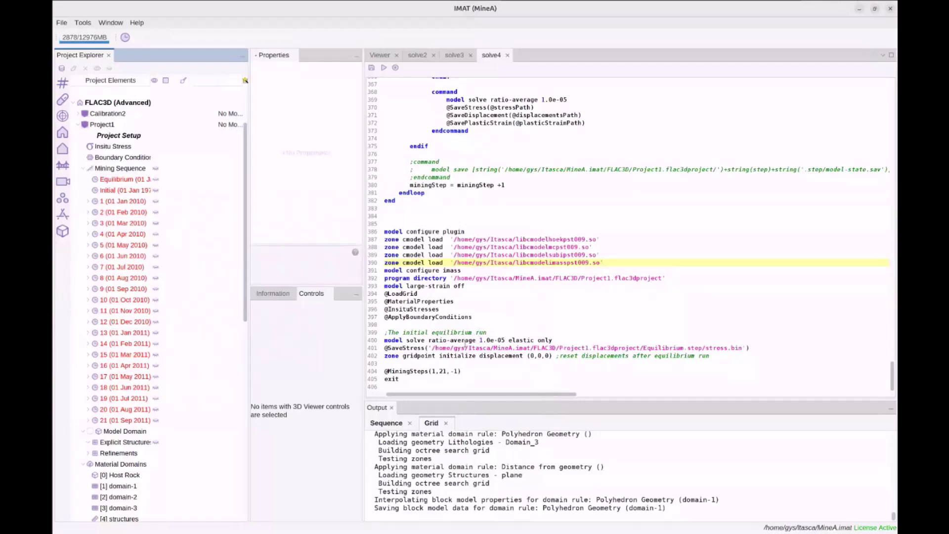
left_click(142, 182)
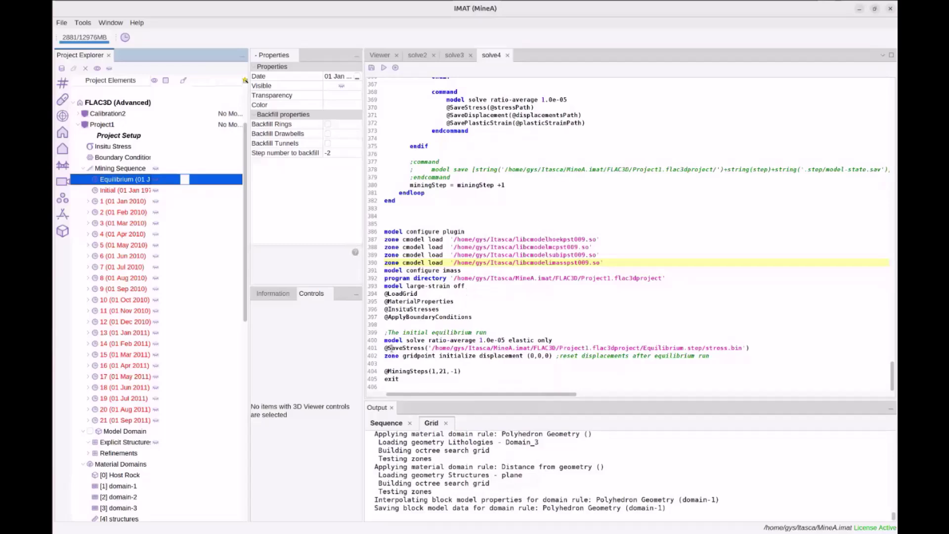
left_click_drag(385, 347, 789, 348)
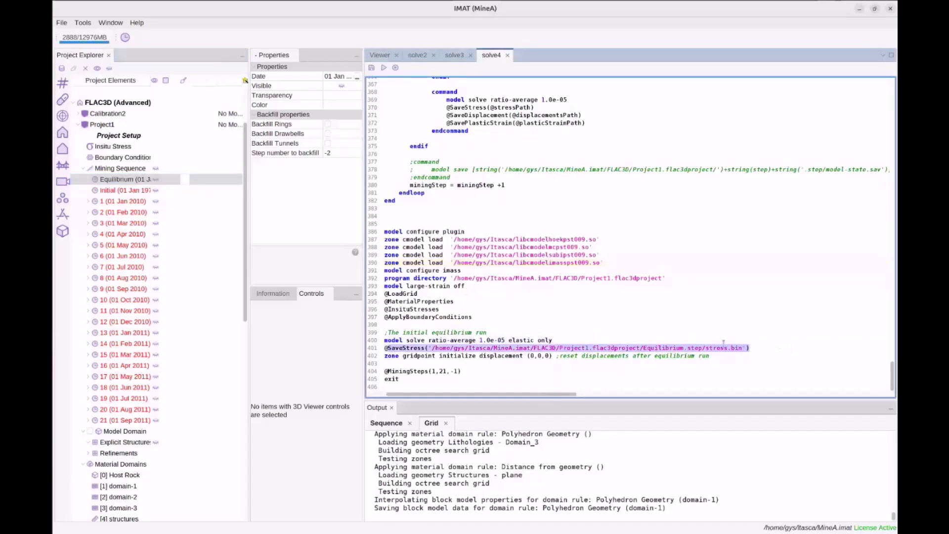
left_click(429, 363)
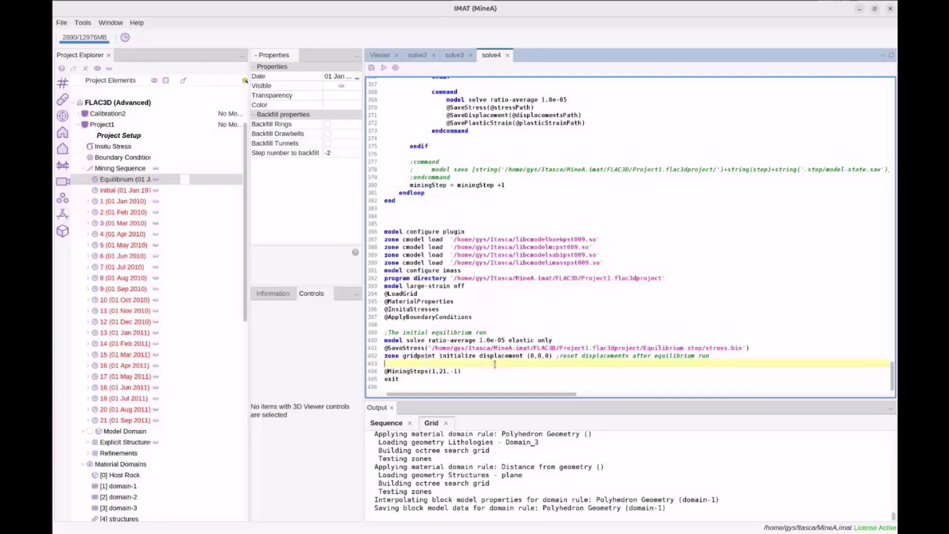
left_click(83, 169)
scroll(489, 328, "up", 1)
scroll(488, 328, "up", 5)
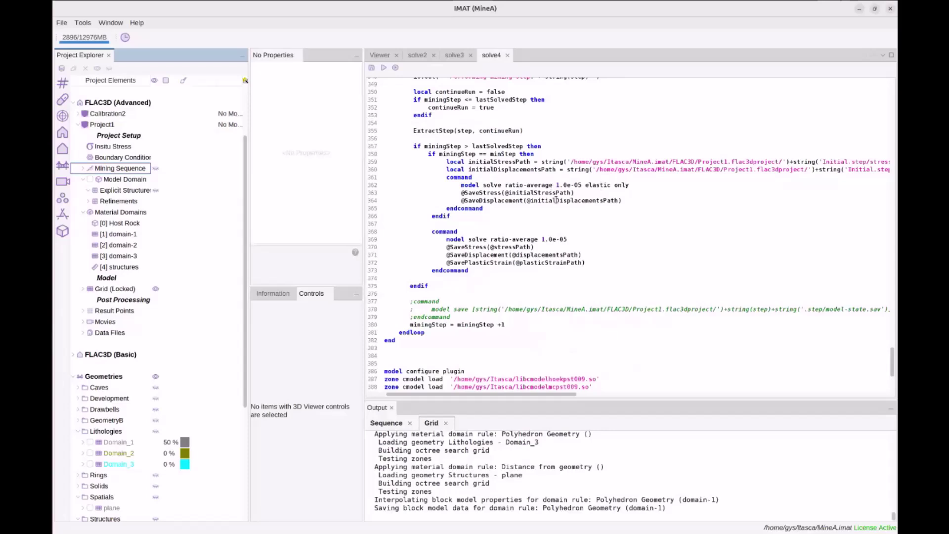
Step: Set Project1's solve strategy to Custom Local Unbalanced Force Ratio Percentage, widening the property columns to read the solver settings
scroll(531, 212, "up", 1)
scroll(524, 218, "down", 1)
left_click(119, 129)
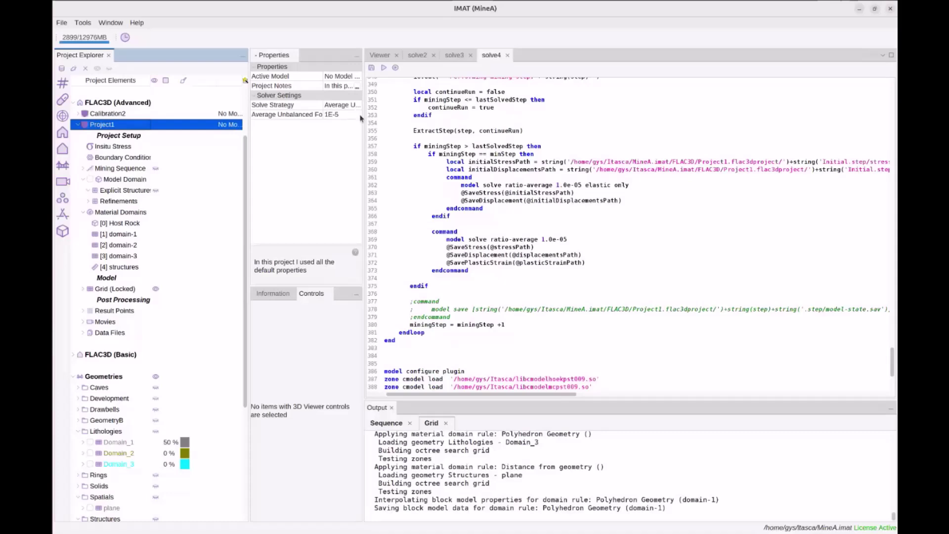
left_click_drag(362, 116, 430, 116)
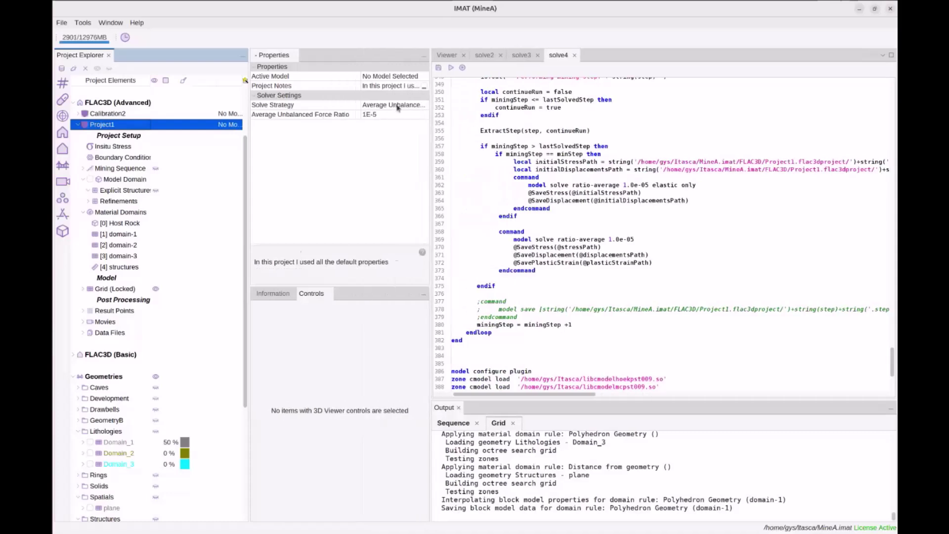
left_click(377, 105)
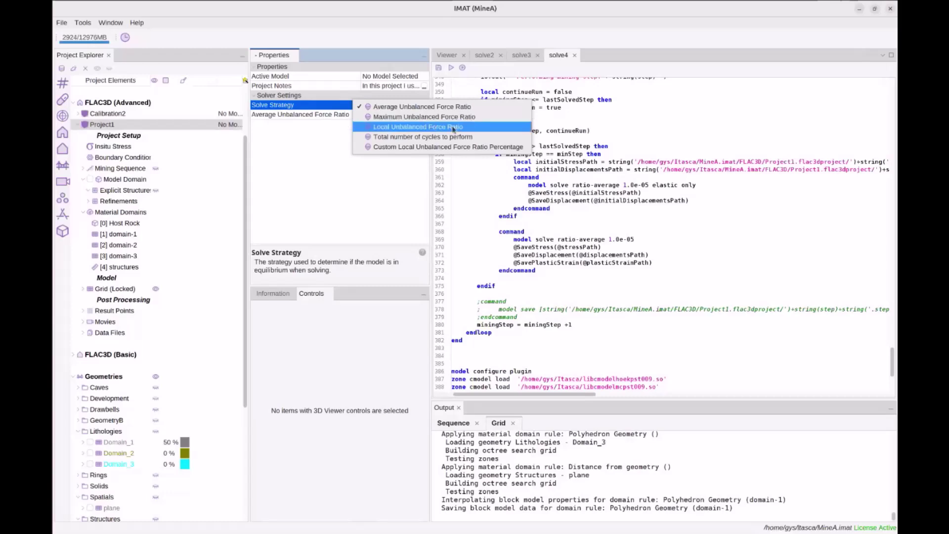
left_click(381, 147)
left_click_drag(429, 129, 460, 129)
left_click_drag(376, 81, 352, 81)
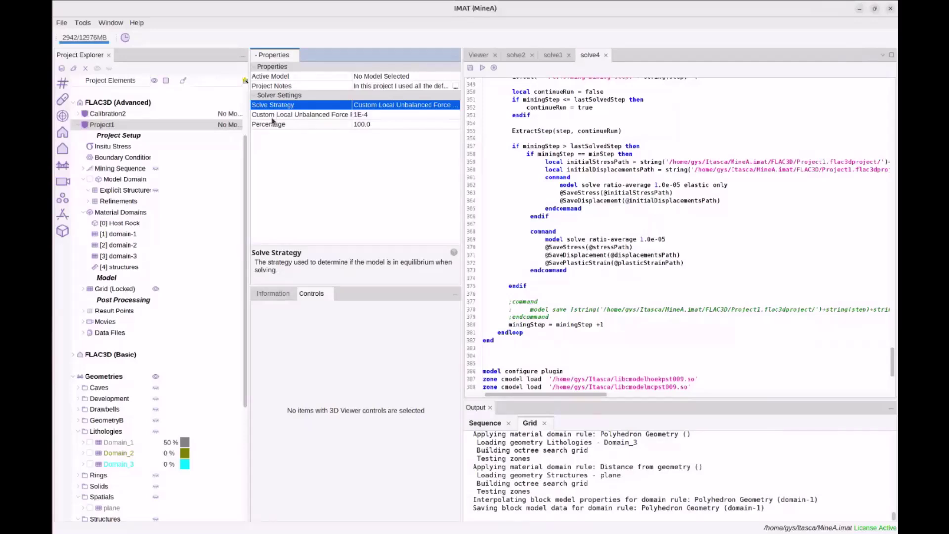
Step: Set the percentage of grid points in equilibrium to 99.9 in Project1's solver settings
left_click(377, 124)
type("99.9")
key("Return")
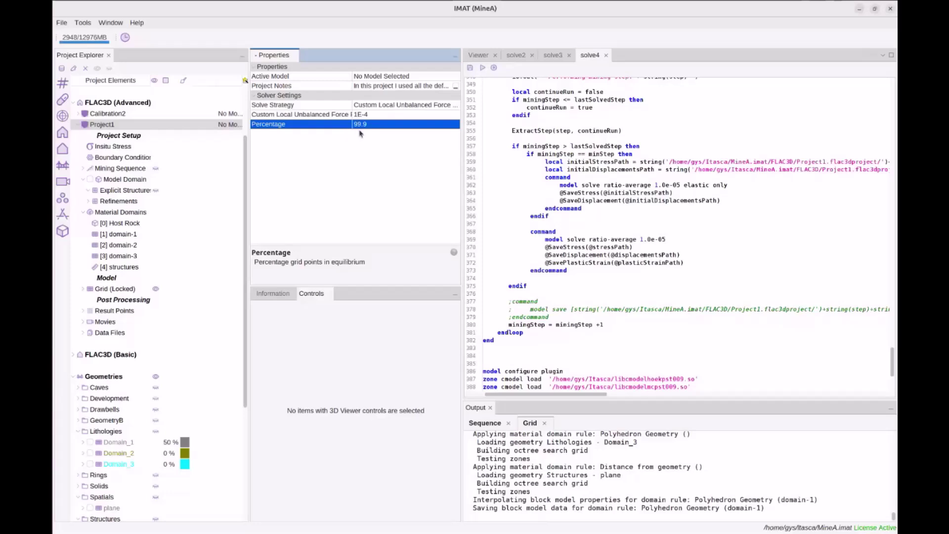
Step: Build a new solve data file named solve5 for Project1
right_click(112, 332)
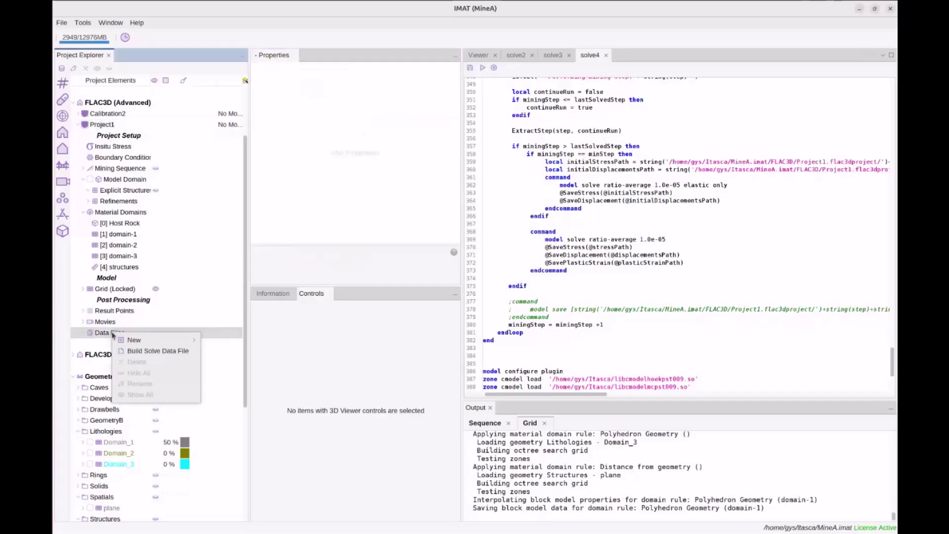
left_click(157, 352)
type("solve")
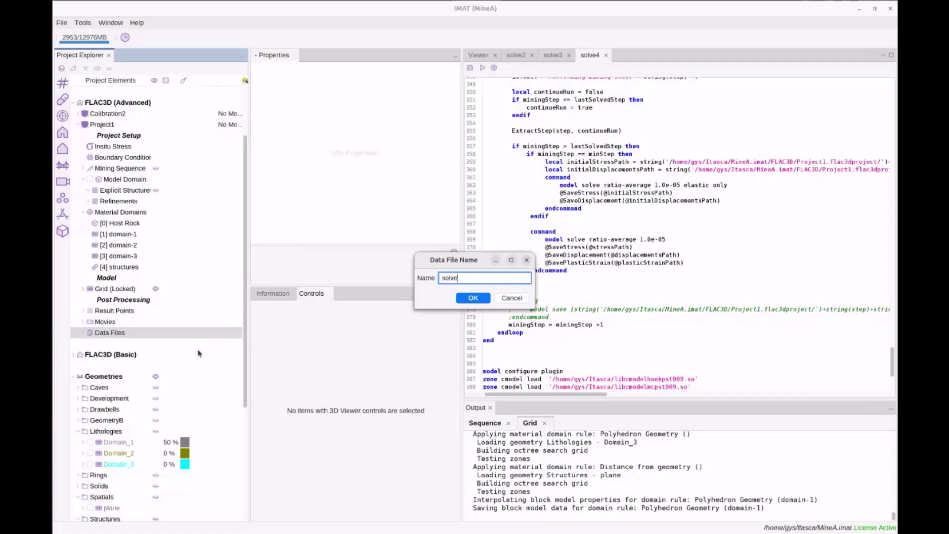
key("Return")
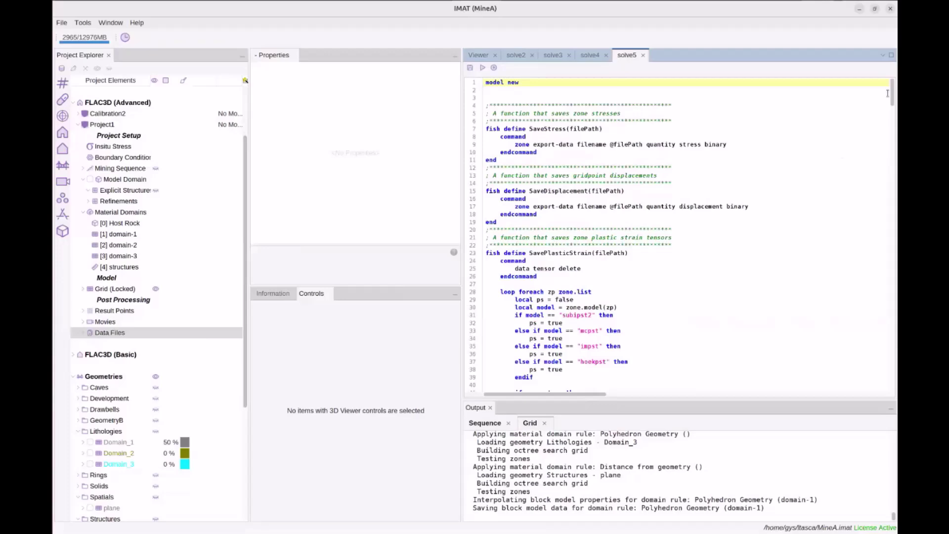
Step: Examine solve5's checkConvergence function, its percentage threshold and callback line, and the ratio-target and solve commands of the initial equilibrium run
left_click_drag(892, 93, 891, 381)
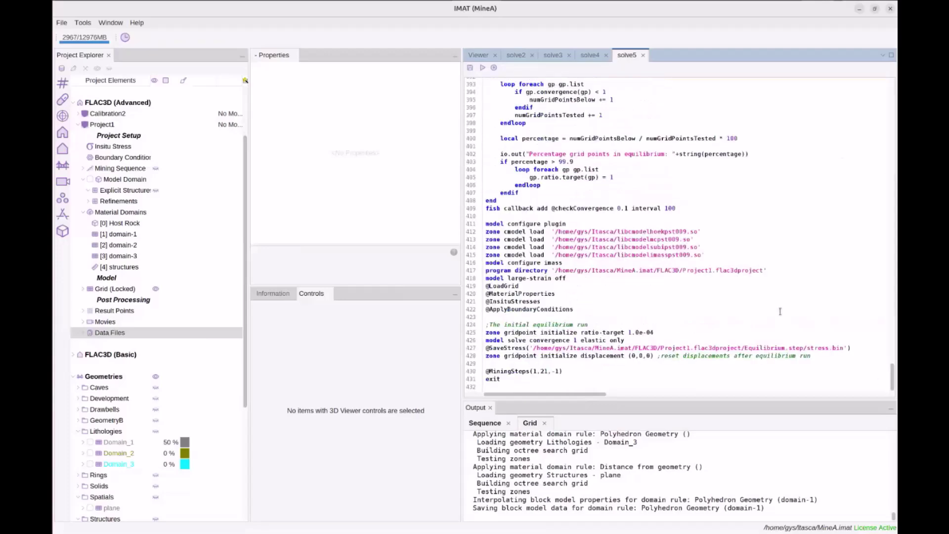
scroll(780, 311, "up", 4)
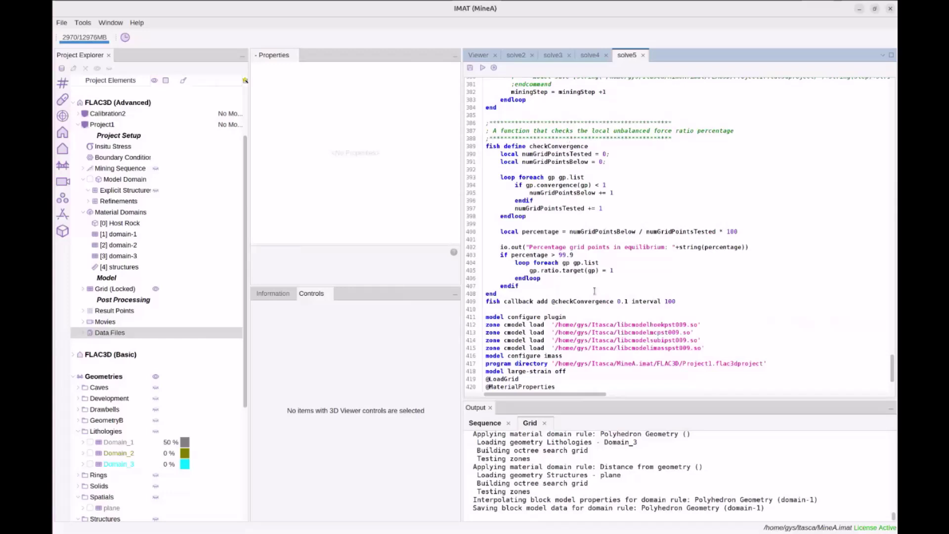
left_click_drag(486, 302, 589, 303)
left_click(585, 300)
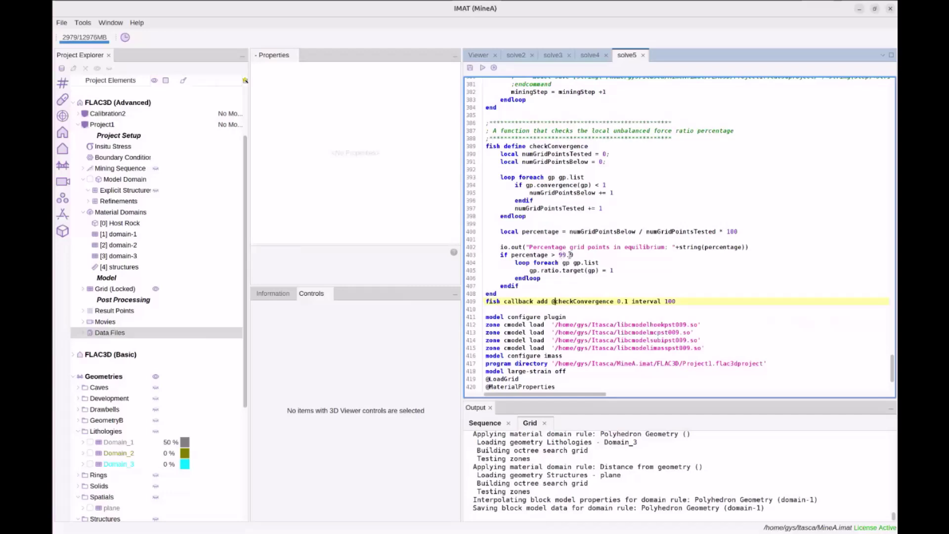
scroll(570, 255, "down", 2)
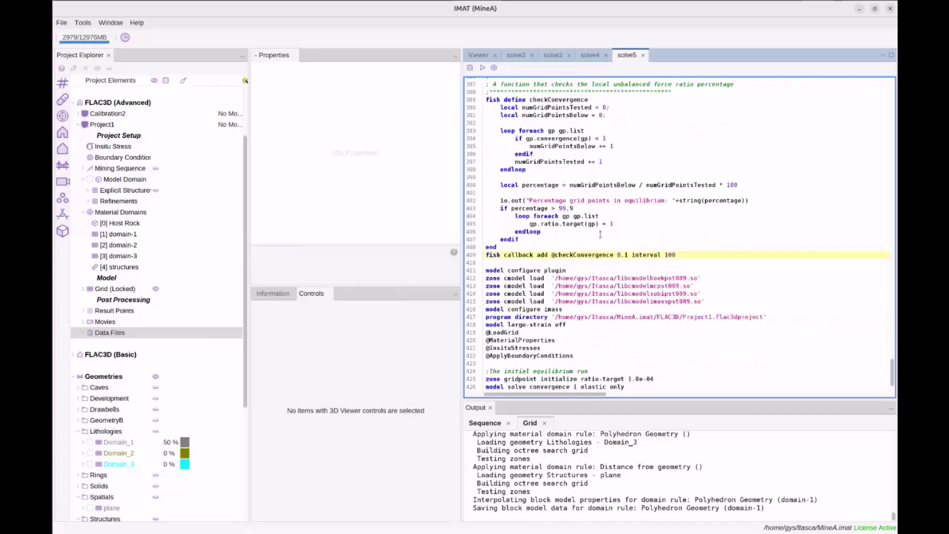
scroll(600, 234, "down", 2)
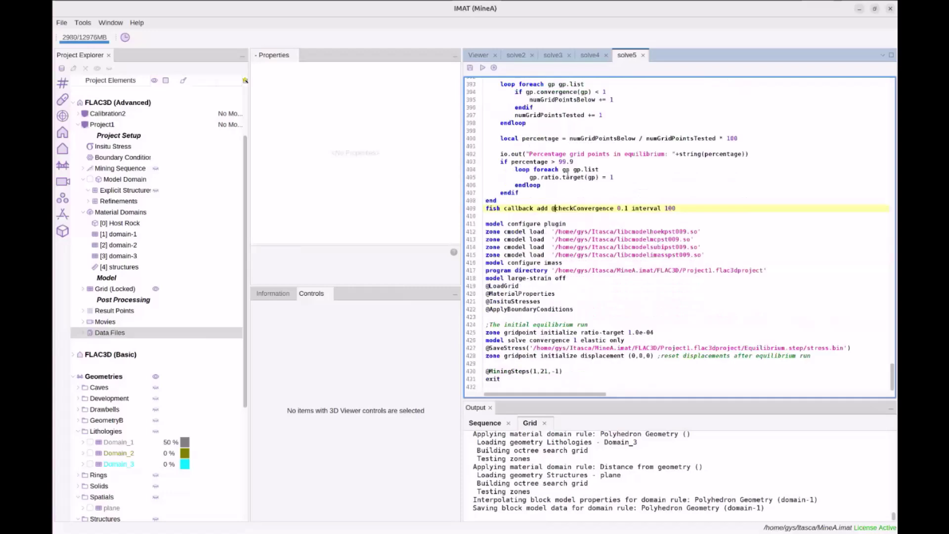
scroll(615, 204, "up", 1)
scroll(615, 205, "up", 1)
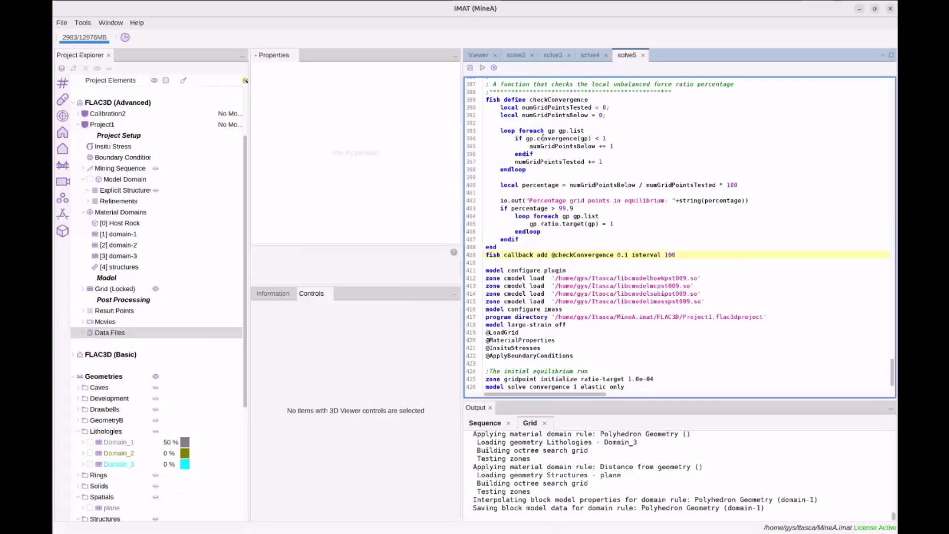
scroll(543, 137, "down", 2)
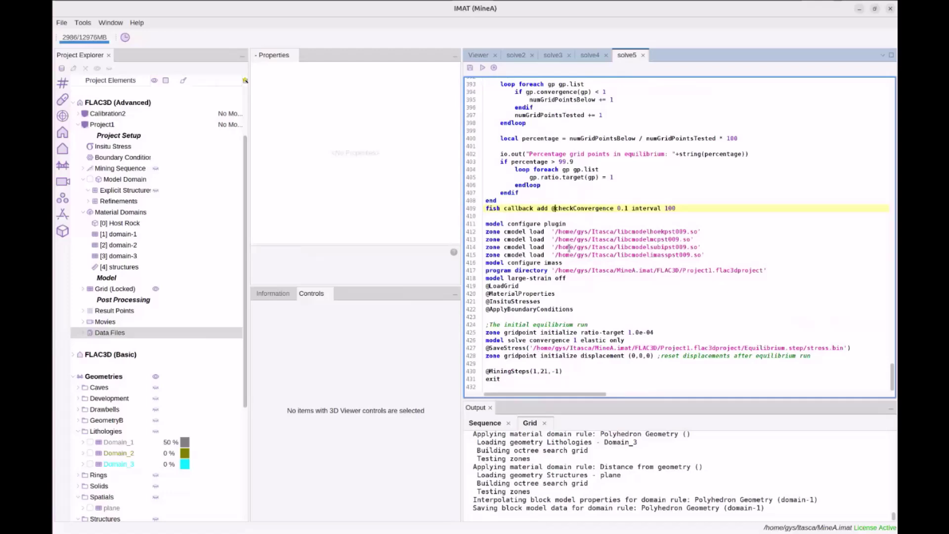
scroll(626, 254, "up", 2)
Step: Switch to the Files app, open the MineA.imat folder inside Home/Itasca and look over its contents
left_click(62, 221)
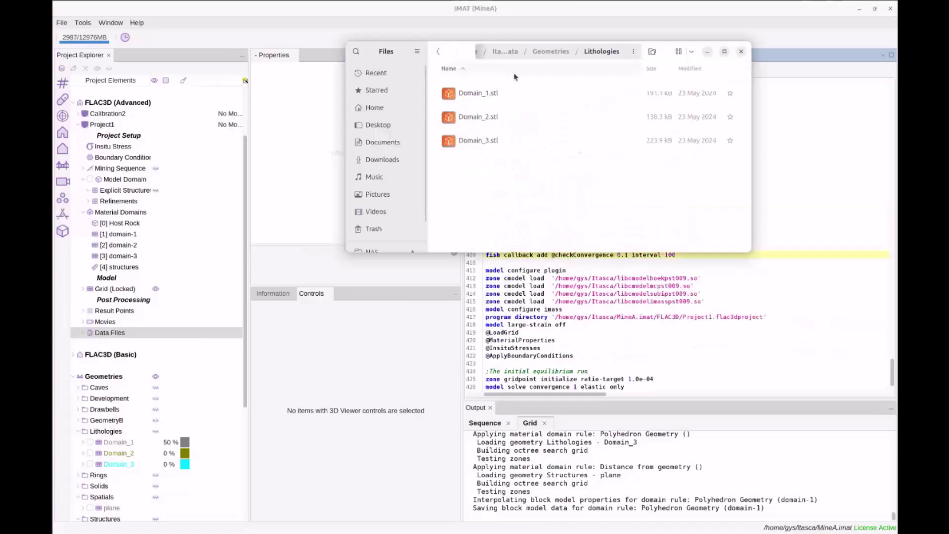
left_click(374, 108)
left_click(499, 139)
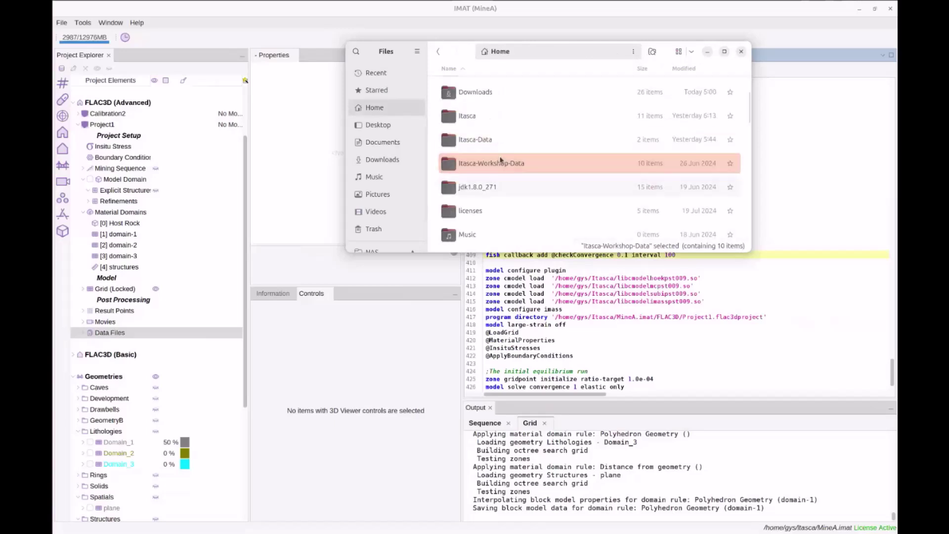
double_click(477, 117)
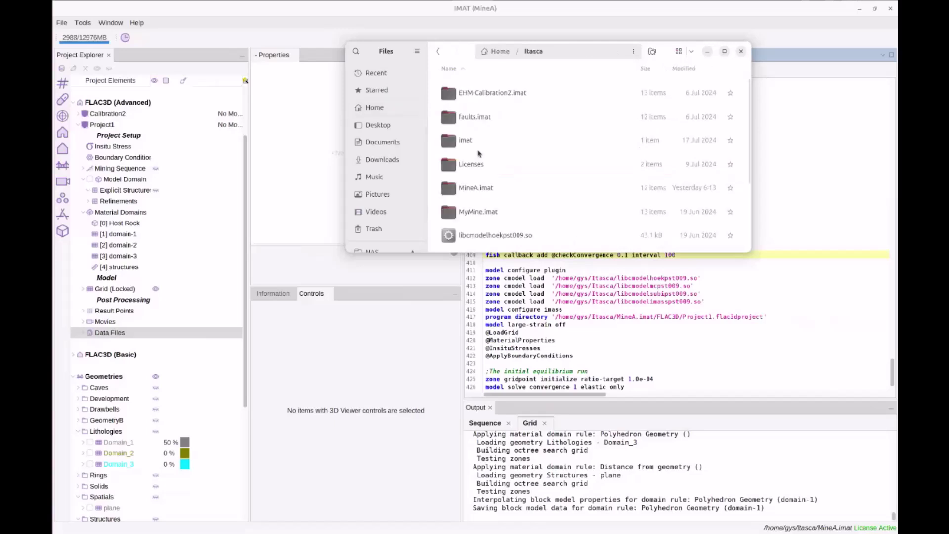
double_click(477, 164)
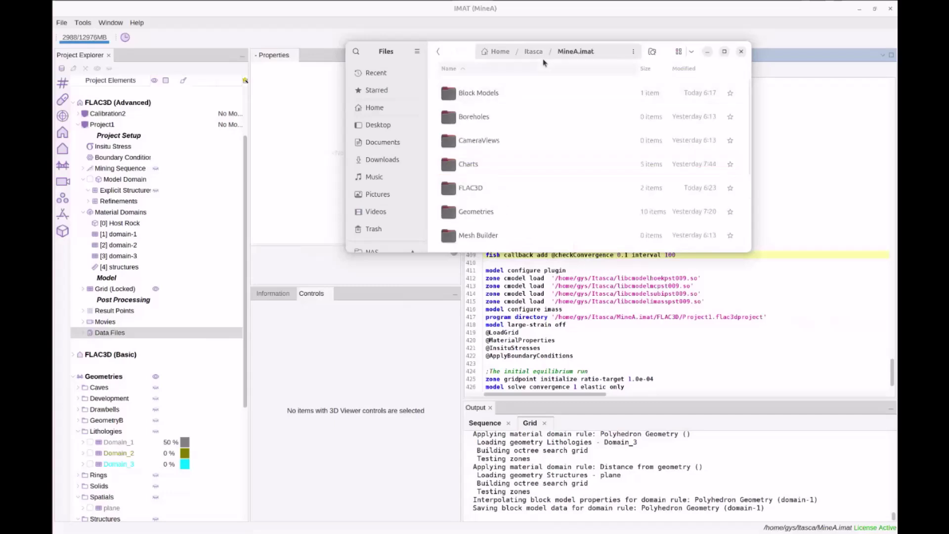
scroll(506, 106, "down", 3)
scroll(506, 105, "up", 3)
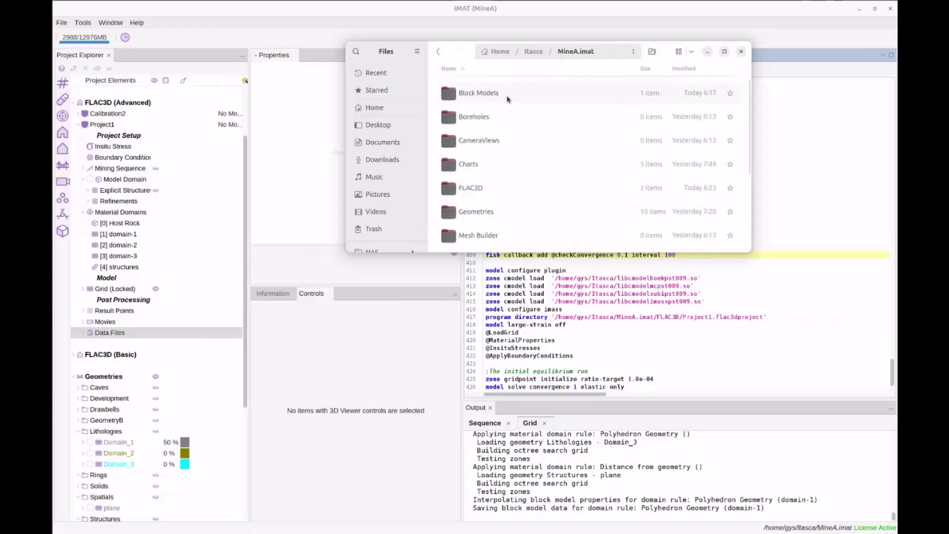
scroll(490, 134, "down", 3)
scroll(491, 136, "up", 3)
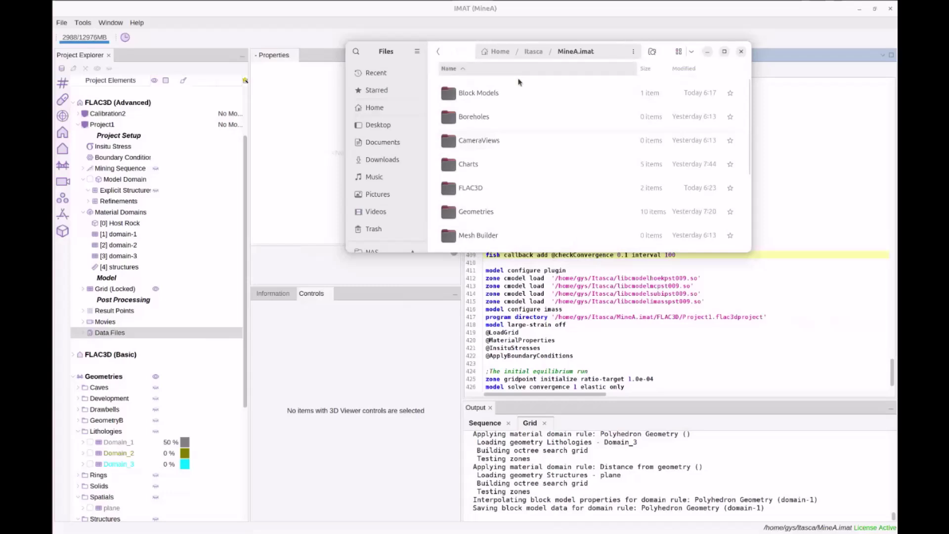
Step: Review how MineA.imat is organised on disk, going over folders such as Block Models, CameraViews, Charts, Geometries and FLAC3D
left_click(487, 94)
left_click(472, 140)
left_click(470, 164)
left_click(472, 185)
scroll(495, 151, "down", 1)
left_click(487, 192)
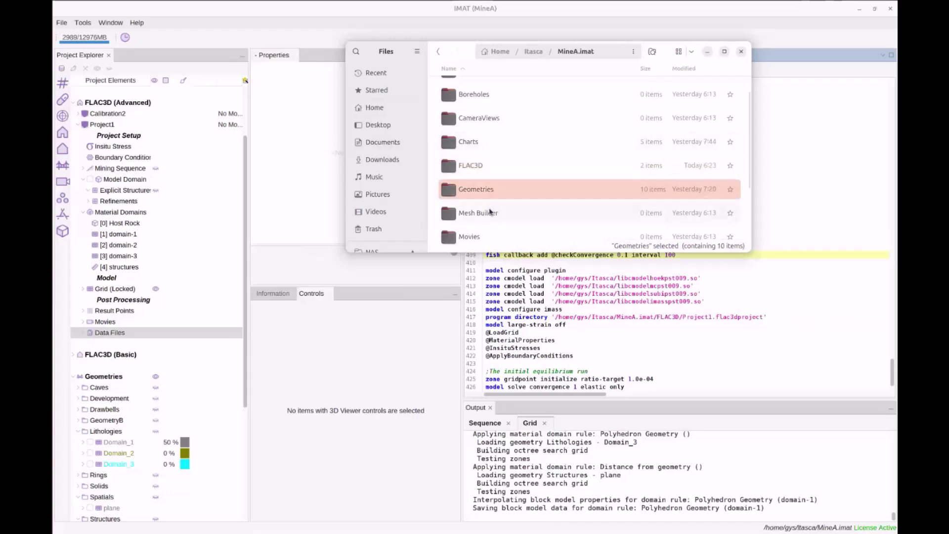
scroll(482, 210, "down", 1)
scroll(486, 200, "up", 1)
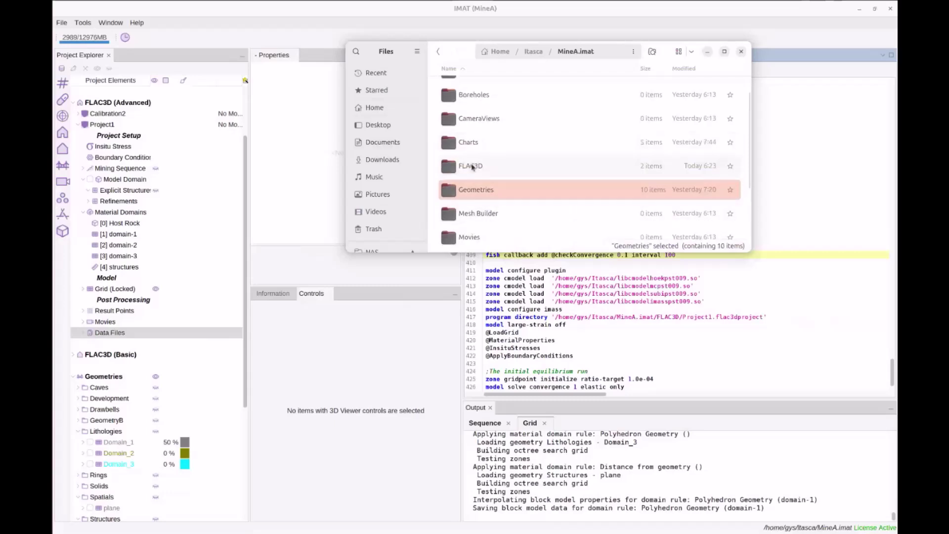
left_click(472, 167)
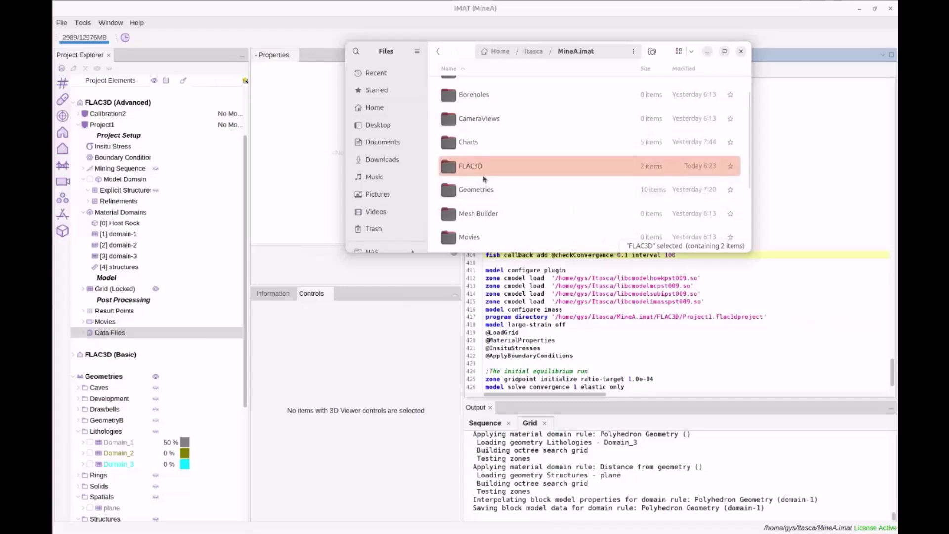
Step: Open the Tunnels folder inside MineA.imat's Geometries folder to view its stored geometry files
double_click(483, 191)
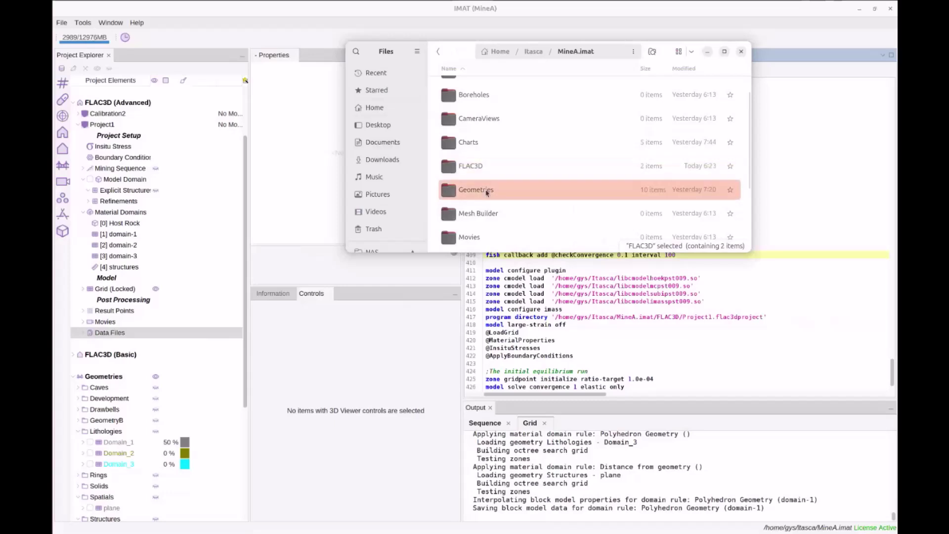
scroll(480, 214, "down", 3)
left_click(474, 231)
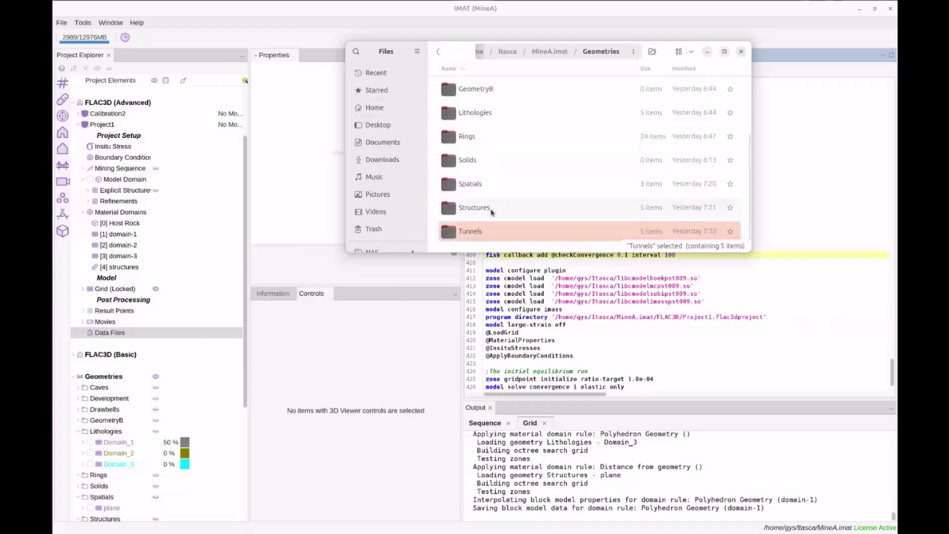
double_click(472, 230)
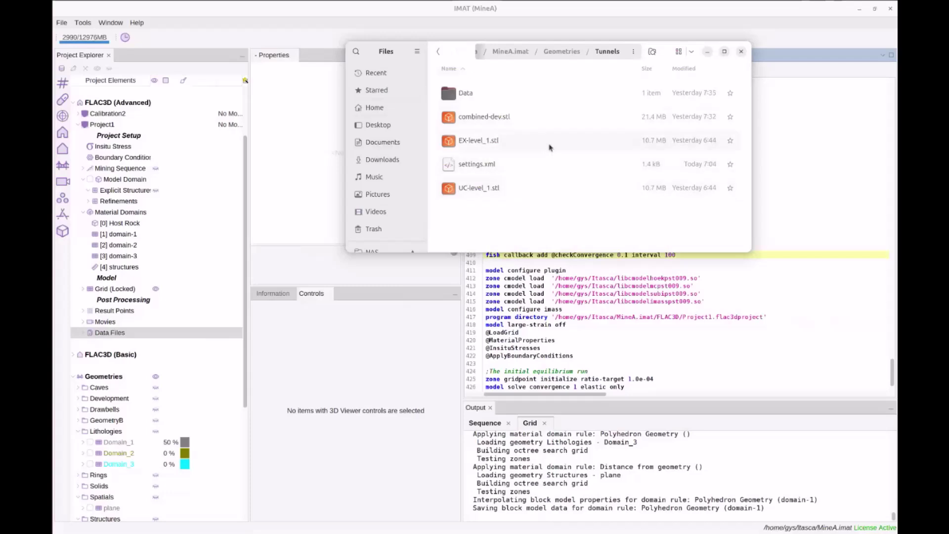
Step: Open the Data Files folder of Project1.flac3dproject, inside MineA.imat's FLAC3D folder, to view the generated solve files
left_click(519, 54)
double_click(468, 187)
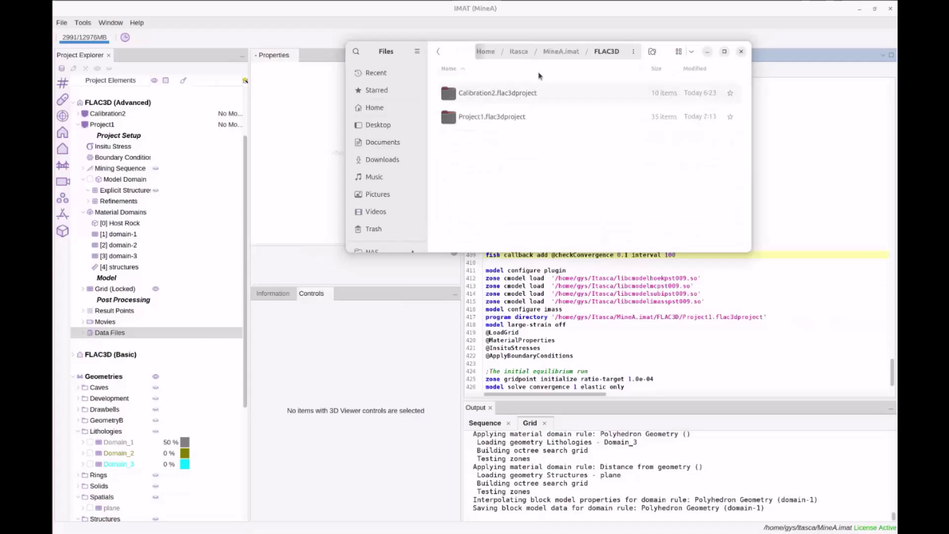
double_click(465, 119)
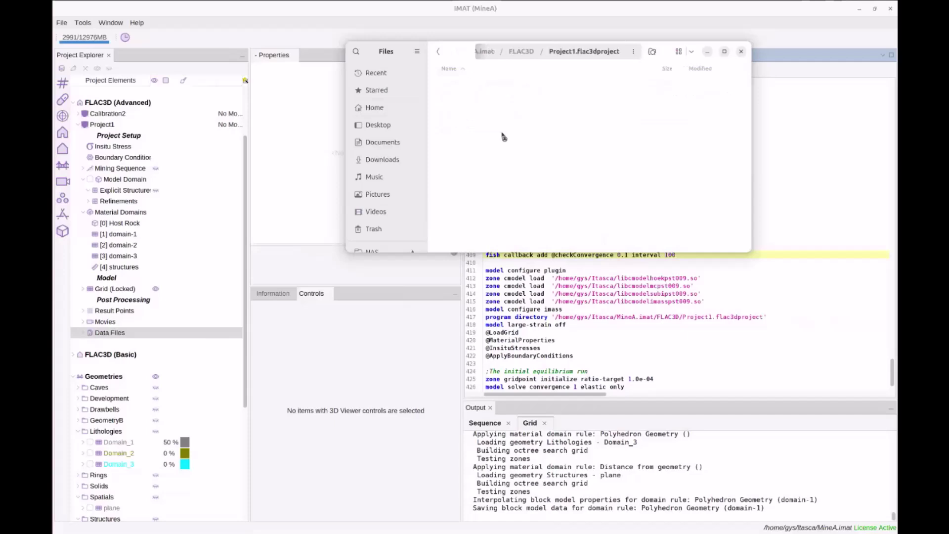
scroll(526, 153, "down", 5)
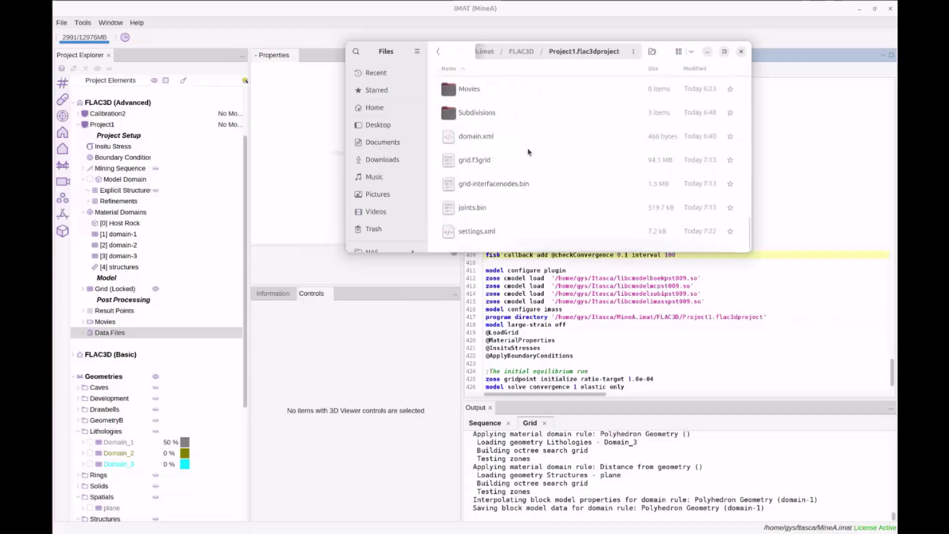
scroll(526, 151, "up", 3)
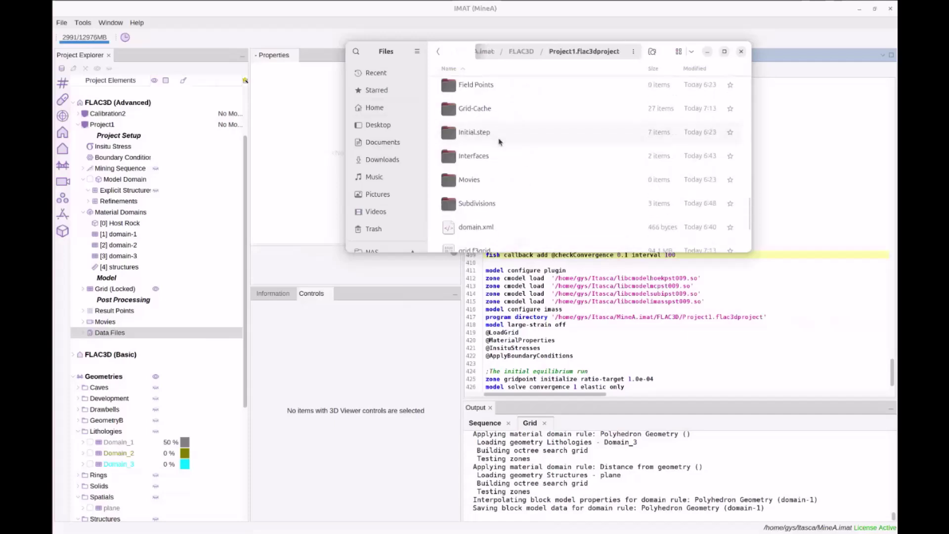
scroll(499, 143, "up", 1)
double_click(478, 104)
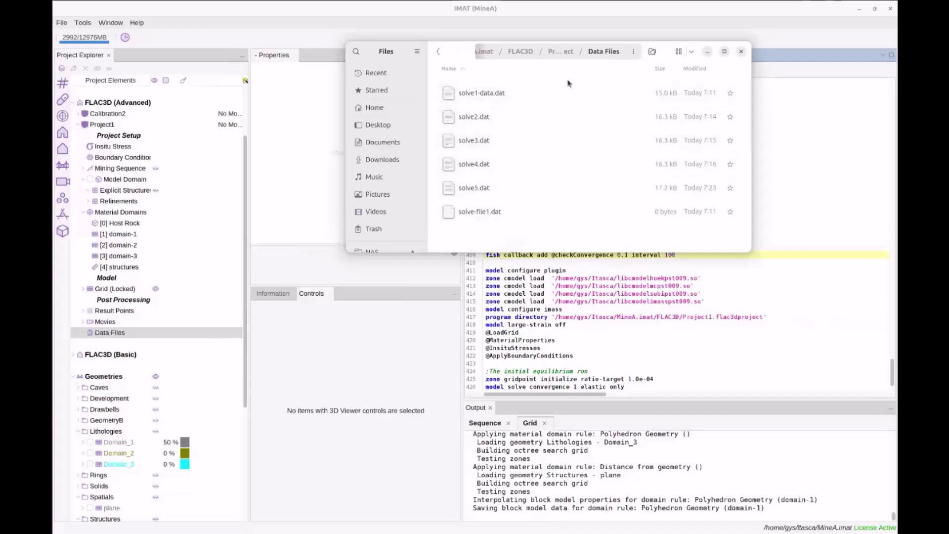
Step: Return to the Project1.flac3dproject folder and look through its numbered mining step folders
left_click(561, 51)
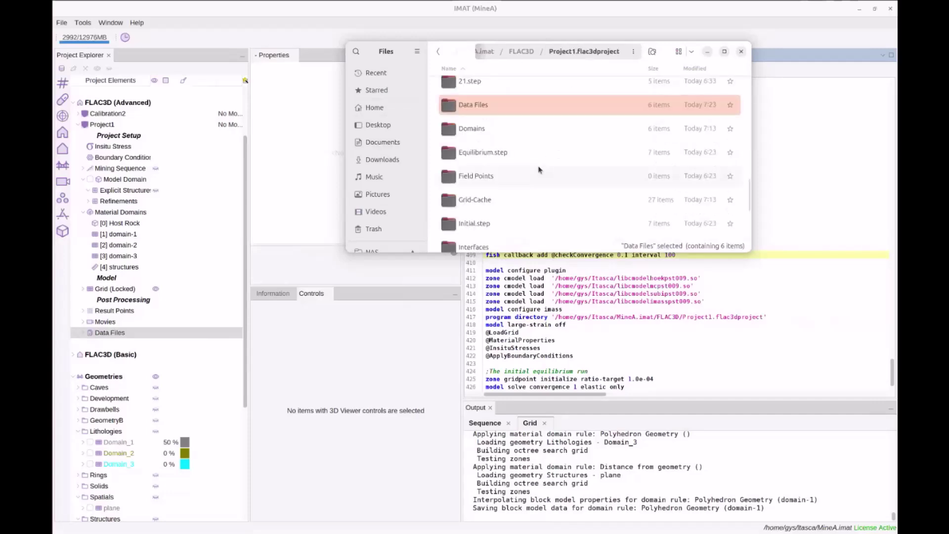
scroll(547, 171, "down", 5)
scroll(547, 168, "up", 5)
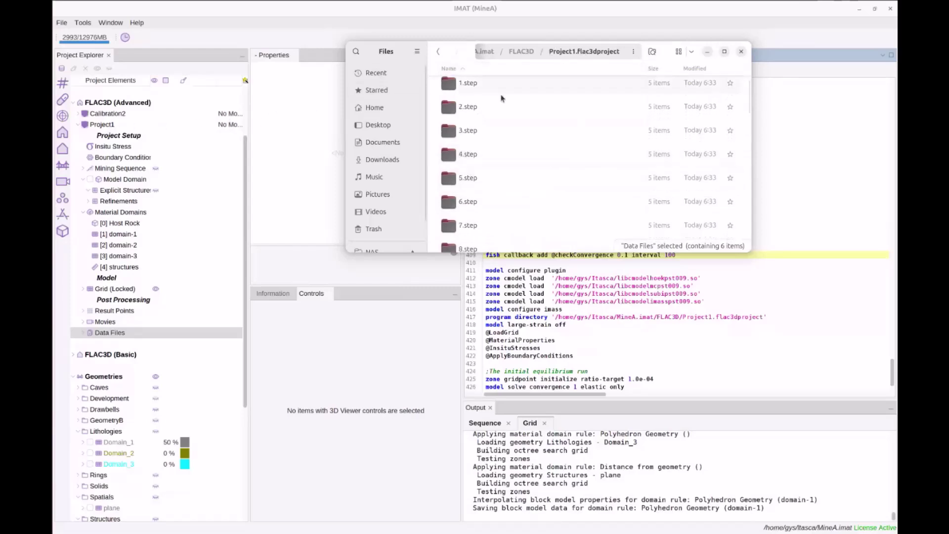
scroll(496, 99, "up", 1)
scroll(489, 92, "down", 6)
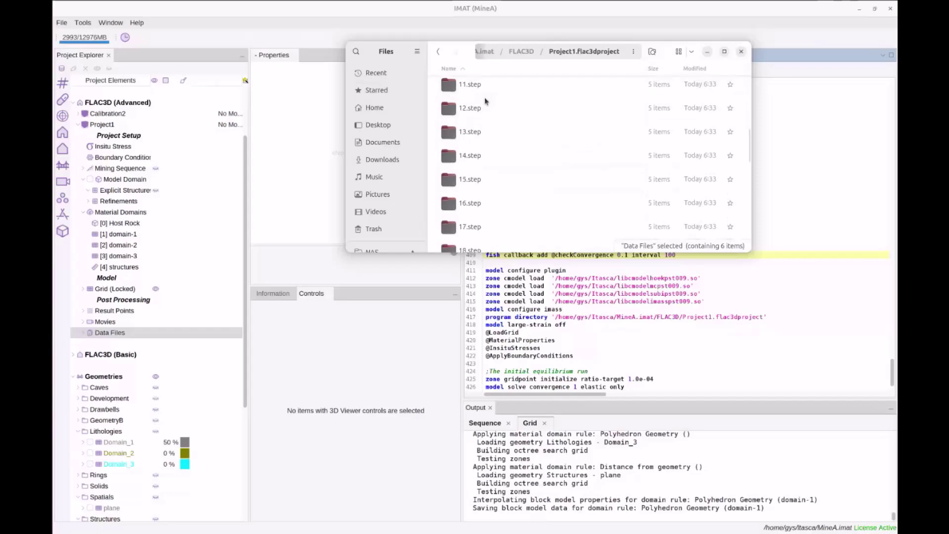
Step: Open the 1.step folder inside Project1.flac3dproject to view the geometry folders and settings file stored for that mining step
scroll(494, 143, "up", 5)
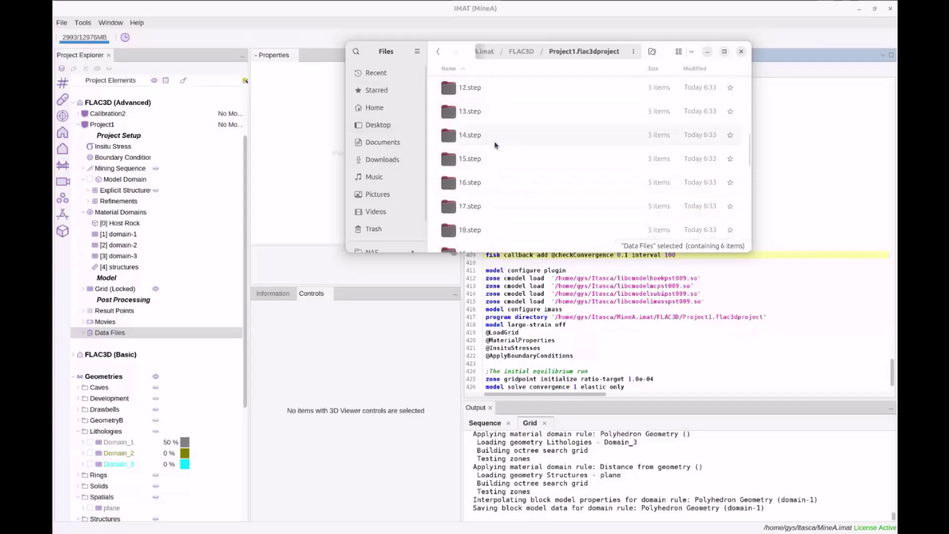
scroll(494, 146, "up", 2)
double_click(482, 99)
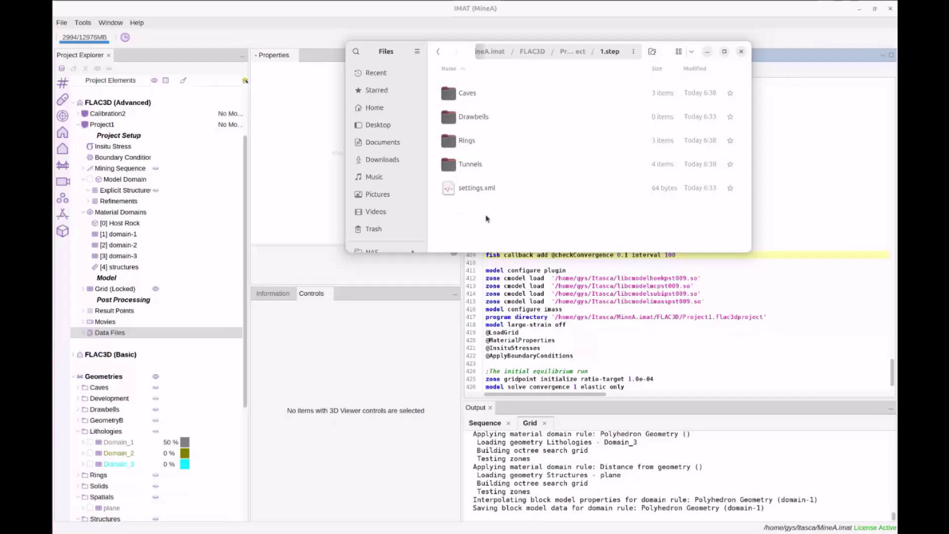
Step: Return to the Project1.flac3dproject folder and select the grid.f3grid file stored after its subfolders
left_click(569, 51)
scroll(539, 138, "down", 3)
scroll(537, 139, "down", 5)
scroll(535, 141, "down", 5)
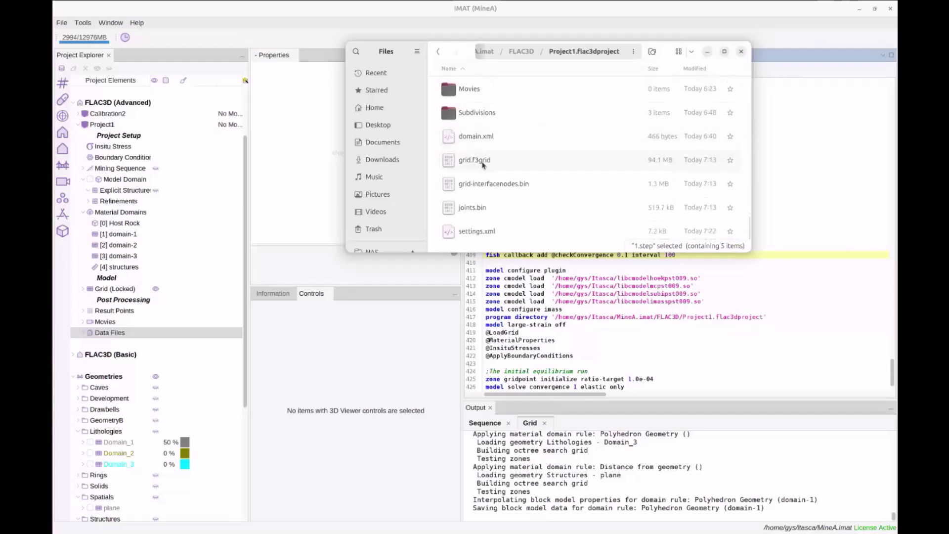
left_click(484, 162)
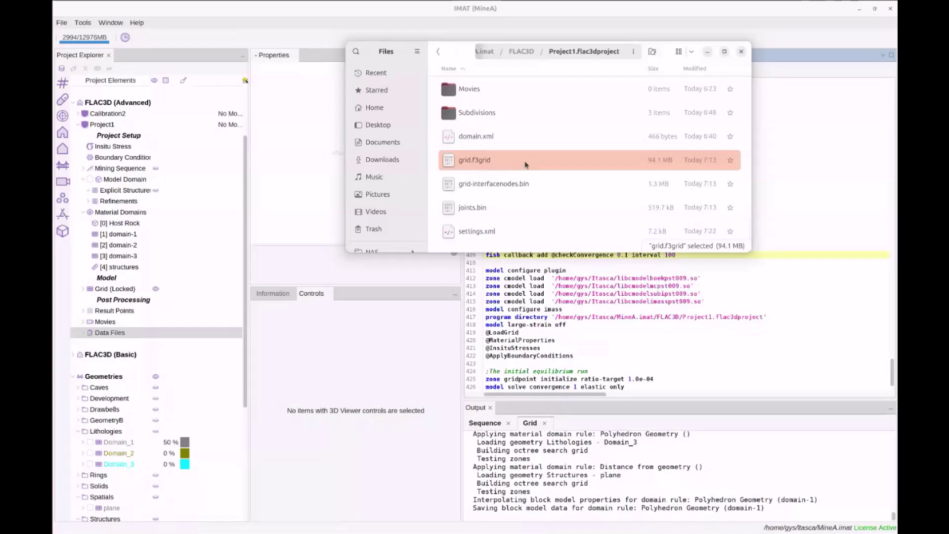
Step: Select the joints.bin file in Project1.flac3dproject and look over the neighbouring grid and domain files
scroll(525, 168, "up", 3)
scroll(526, 176, "down", 3)
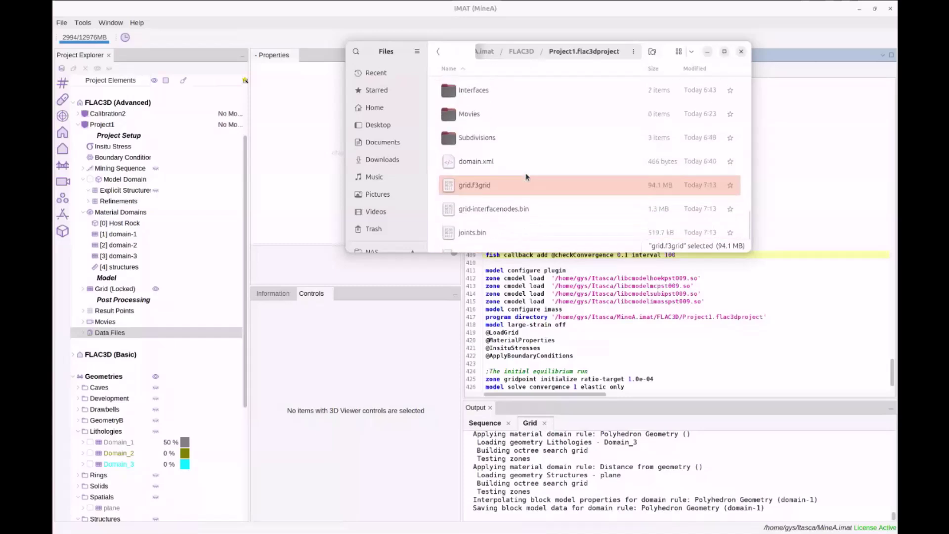
left_click(462, 209)
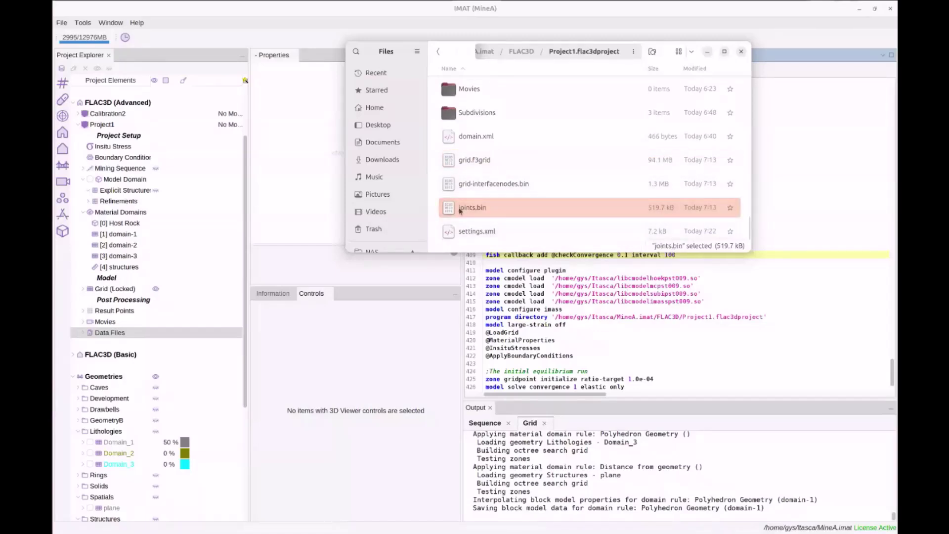
scroll(538, 215, "up", 1)
scroll(558, 202, "down", 1)
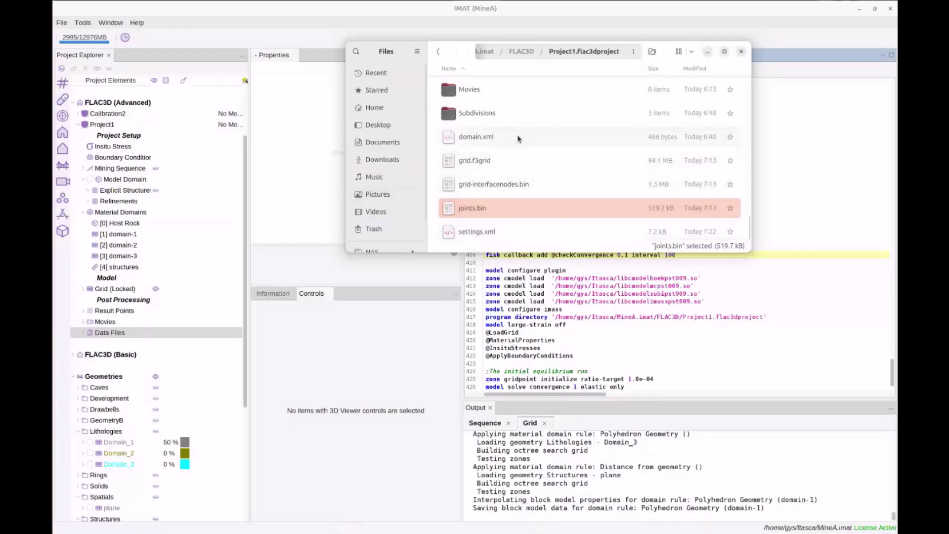
Step: Review the remaining Project1.flac3dproject subfolders, such as Domains, Grid-Cache and Interfaces, and switch back to the IMAT window
scroll(510, 180, "up", 7)
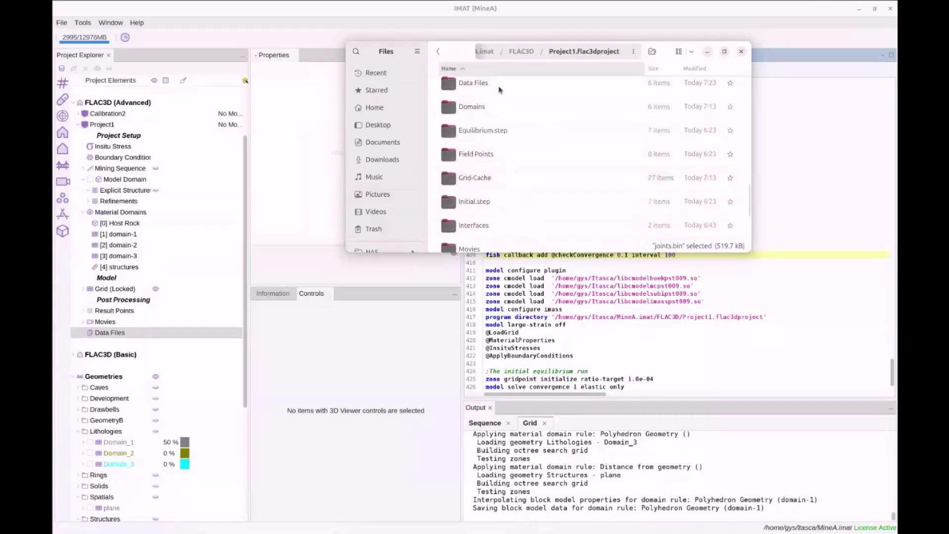
scroll(541, 188, "down", 5)
left_click(373, 270)
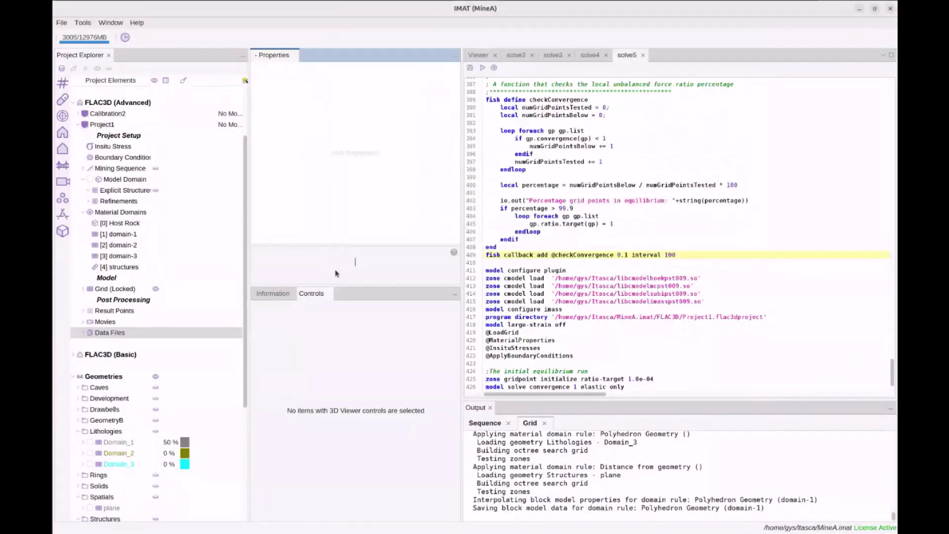